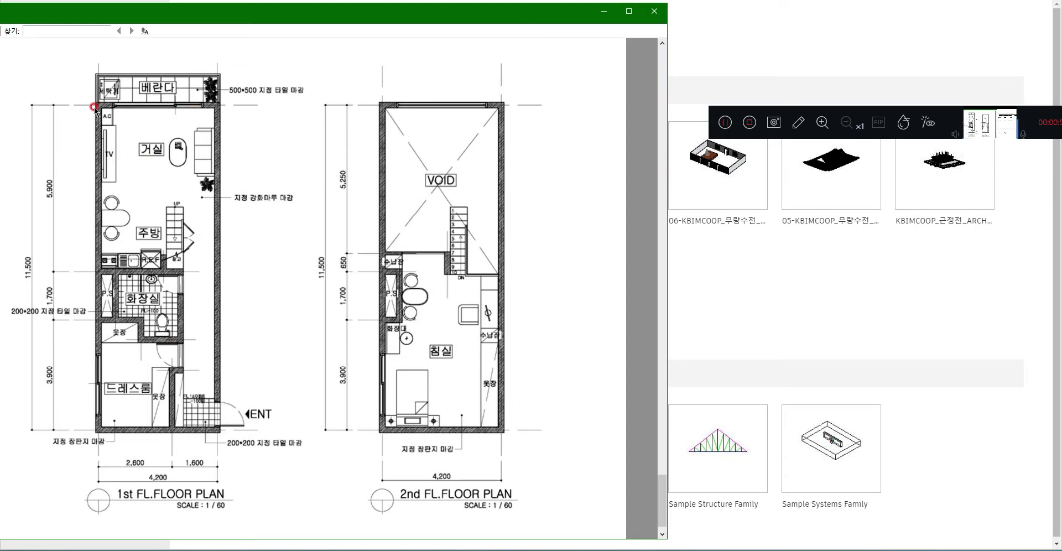
Examine the veranda, living room and overall width dimensions on the first-floor plan
{"action": "scroll", "coordinate": [94, 74], "scroll_direction": "up", "scroll_amount": 4, "text": "ctrl"}
{"action": "left_click_drag", "start_coordinate": [141, 157], "coordinate": [190, 185]}
{"action": "left_click_drag", "start_coordinate": [415, 178], "coordinate": [328, 182]}
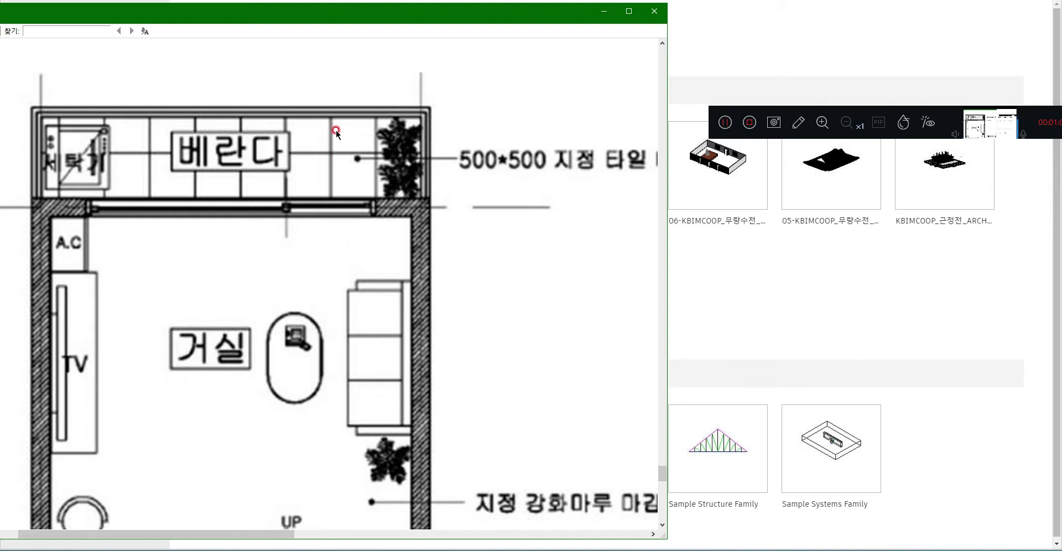
{"action": "left_click_drag", "start_coordinate": [321, 163], "coordinate": [405, 159]}
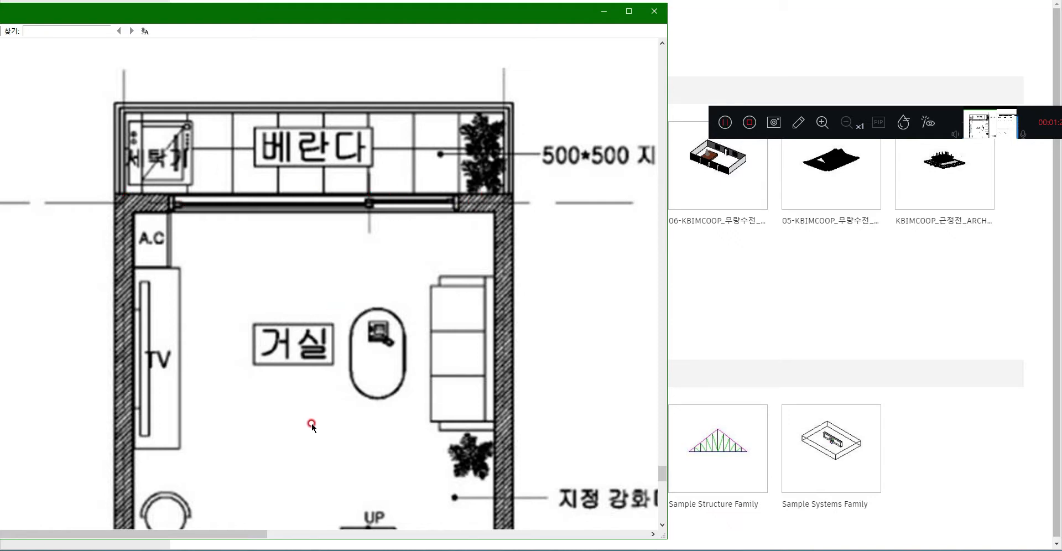
{"action": "scroll", "coordinate": [312, 426], "scroll_direction": "down", "scroll_amount": 15}
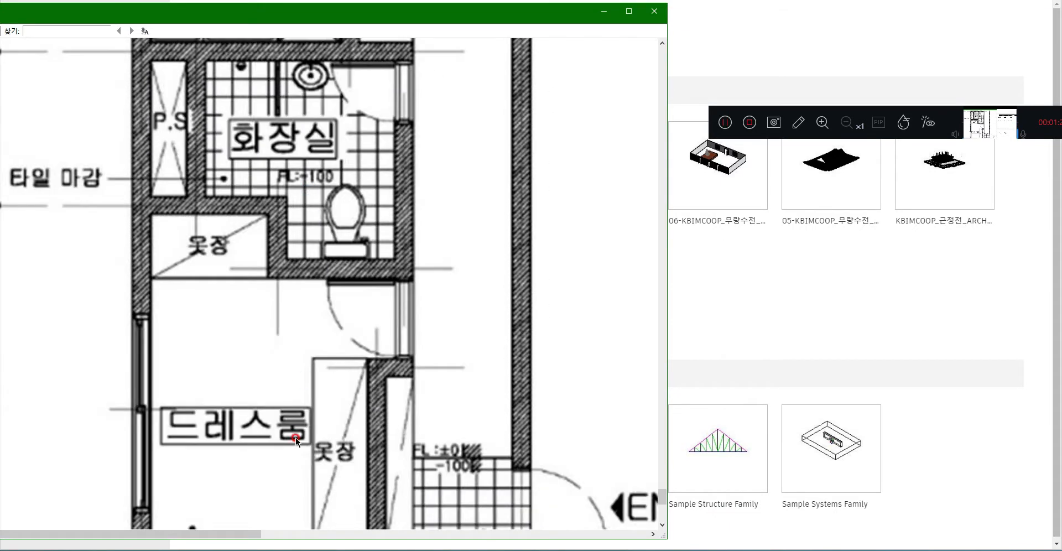
{"action": "scroll", "coordinate": [287, 437], "scroll_direction": "down", "scroll_amount": 3}
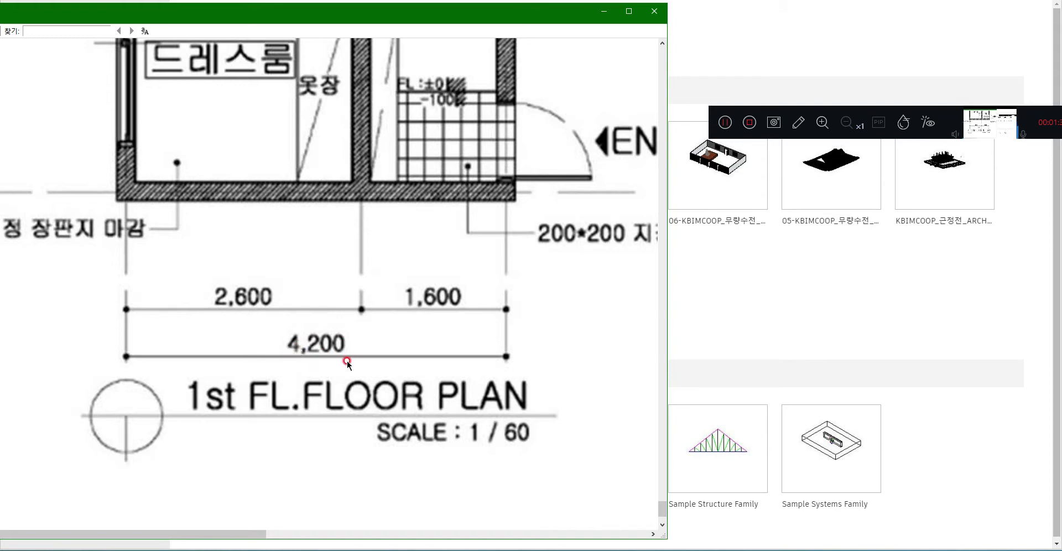
{"action": "scroll", "coordinate": [316, 309], "scroll_direction": "up", "scroll_amount": 5}
{"action": "scroll", "coordinate": [303, 275], "scroll_direction": "up", "scroll_amount": 15}
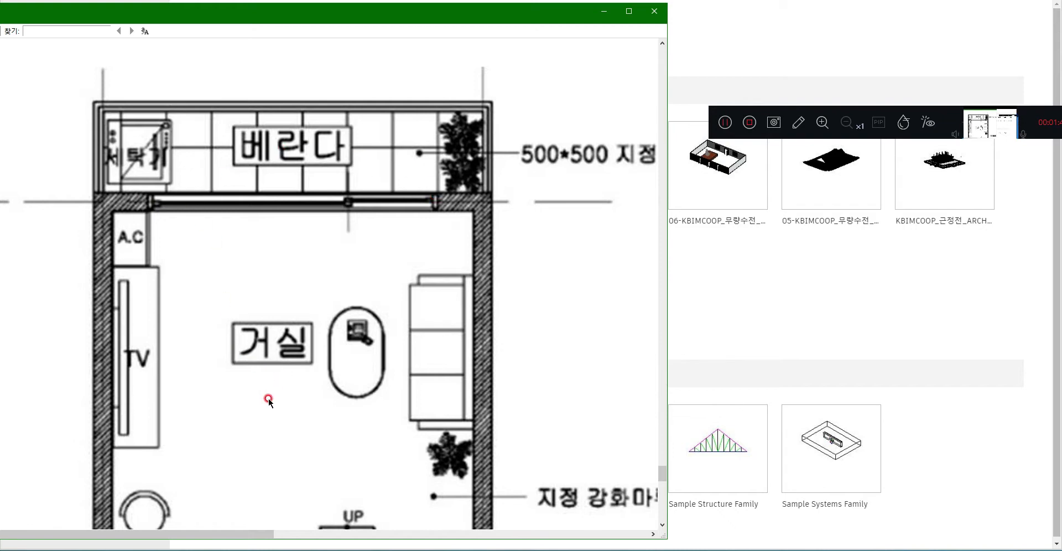
Examine the first-floor entrance area, including its tile finish, floor level, door and adjoining closet walls
{"action": "left_click_drag", "start_coordinate": [262, 414], "coordinate": [294, 264]}
{"action": "scroll", "coordinate": [282, 385], "scroll_direction": "down", "scroll_amount": 3, "text": "ctrl"}
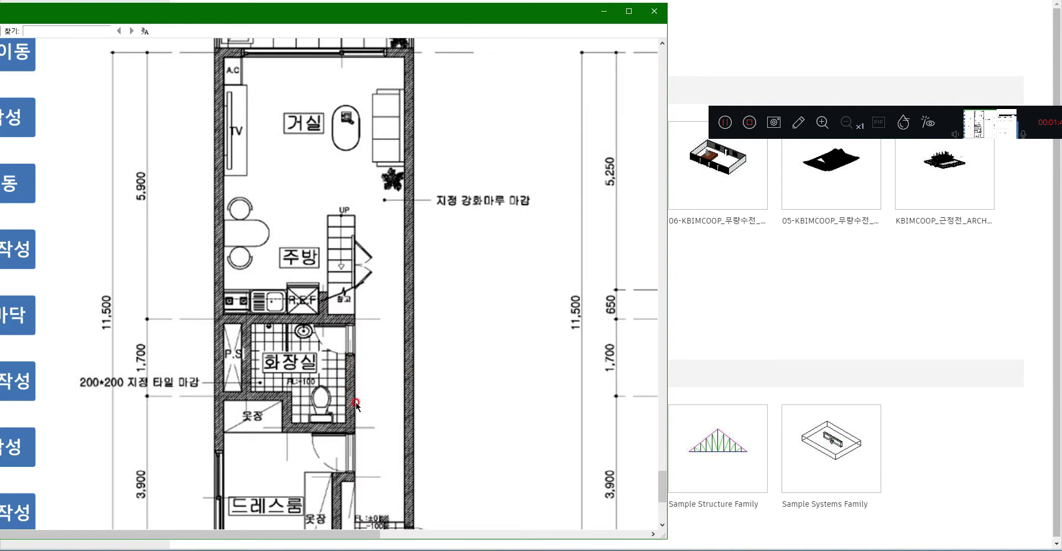
{"action": "scroll", "coordinate": [338, 365], "scroll_direction": "down", "scroll_amount": 3}
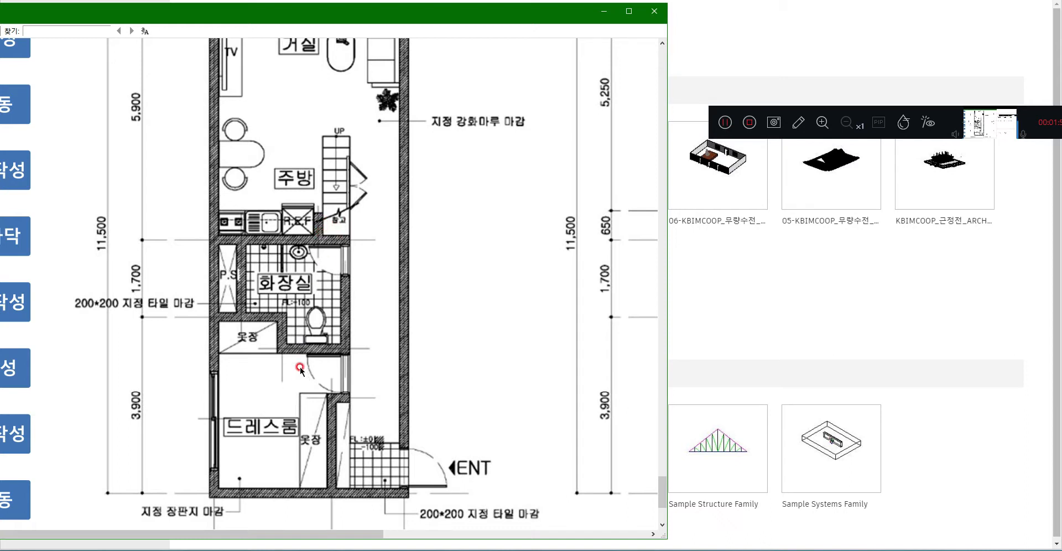
{"action": "scroll", "coordinate": [299, 227], "scroll_direction": "down", "scroll_amount": 5}
{"action": "scroll", "coordinate": [326, 244], "scroll_direction": "up", "scroll_amount": 4}
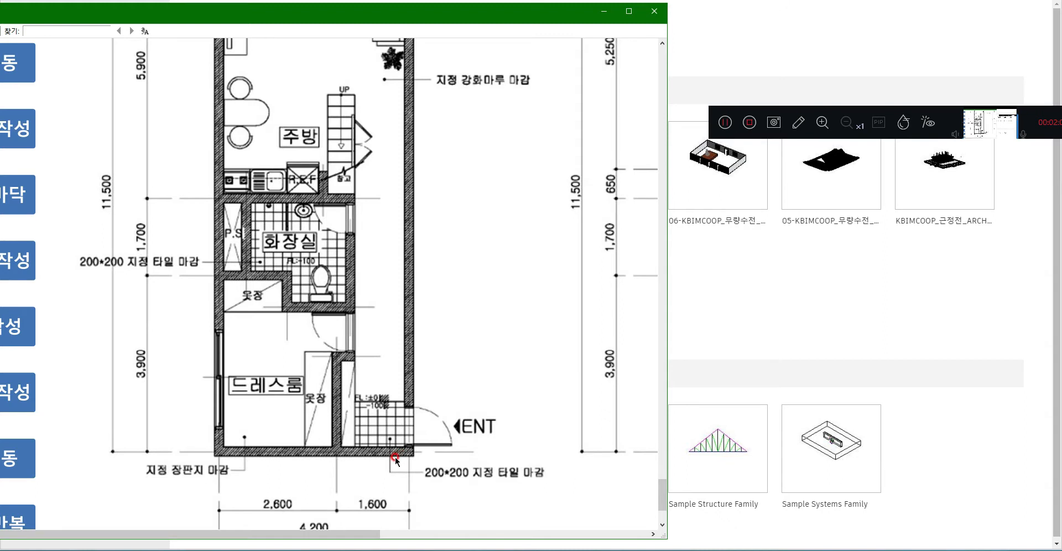
{"action": "scroll", "coordinate": [395, 457], "scroll_direction": "up", "scroll_amount": 5, "text": "ctrl"}
{"action": "left_click_drag", "start_coordinate": [359, 422], "coordinate": [283, 373]}
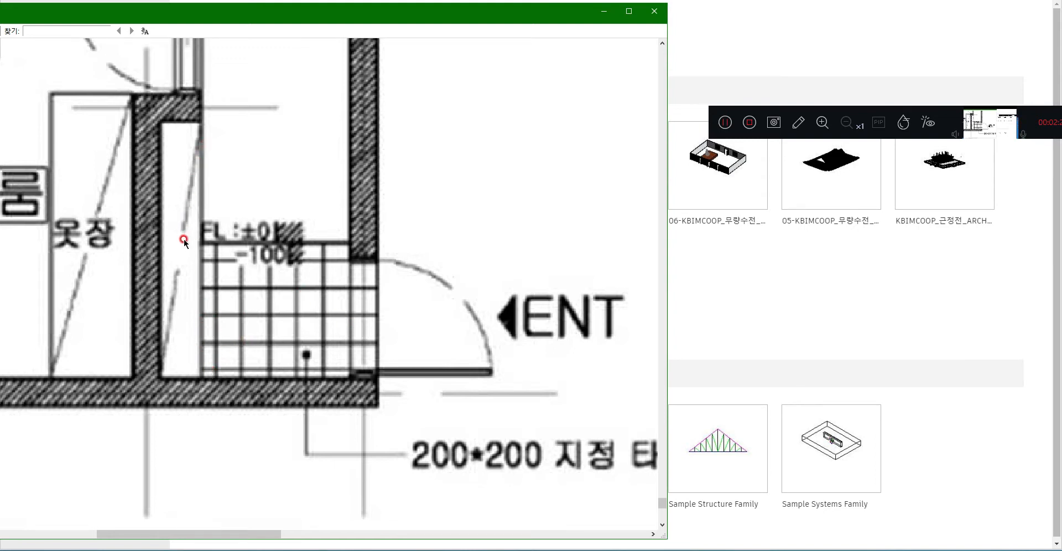
{"action": "scroll", "coordinate": [216, 332], "scroll_direction": "down", "scroll_amount": 5}
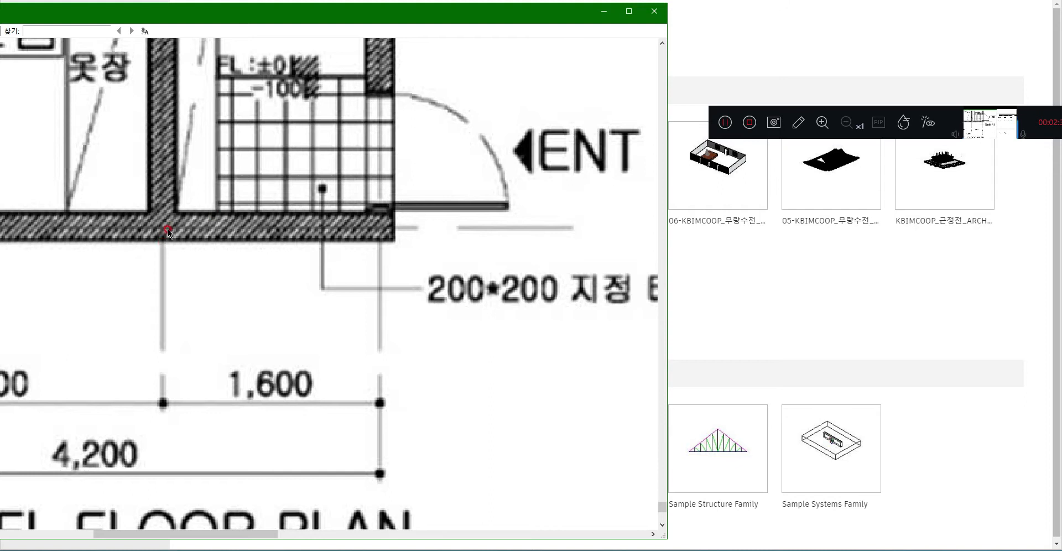
{"action": "scroll", "coordinate": [209, 215], "scroll_direction": "up", "scroll_amount": 3}
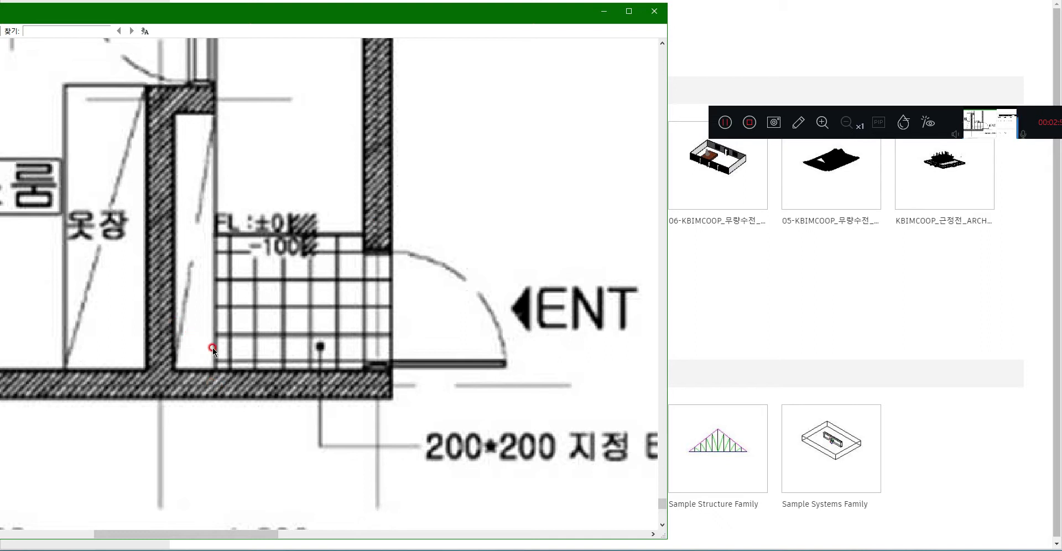
{"action": "scroll", "coordinate": [211, 347], "scroll_direction": "down", "scroll_amount": 2, "text": "ctrl"}
{"action": "left_click_drag", "start_coordinate": [228, 308], "coordinate": [338, 379]}
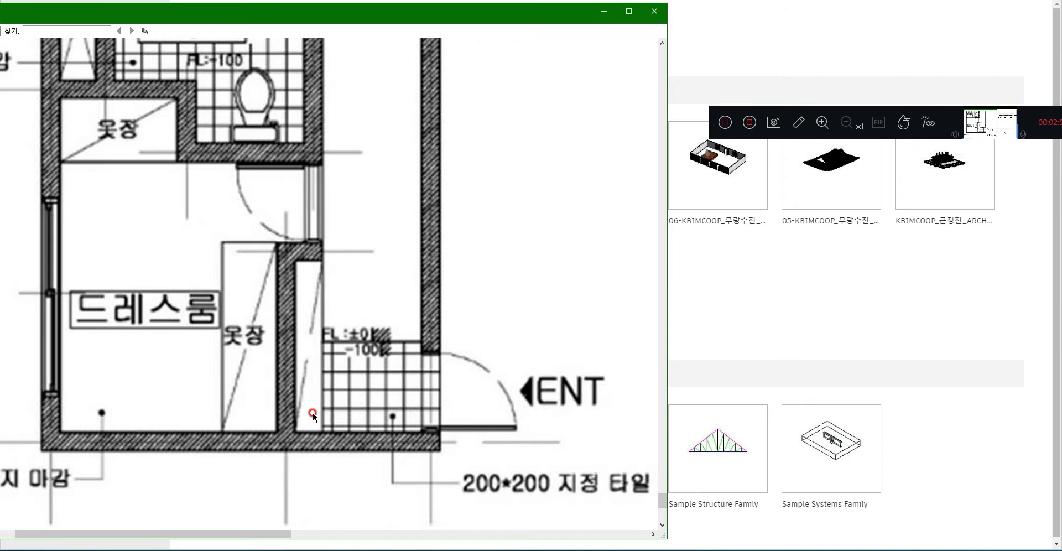
Examine the bathroom, pipe shaft and dressing room layout on the first-floor plan
{"action": "scroll", "coordinate": [243, 294], "scroll_direction": "down", "scroll_amount": 2, "text": "ctrl"}
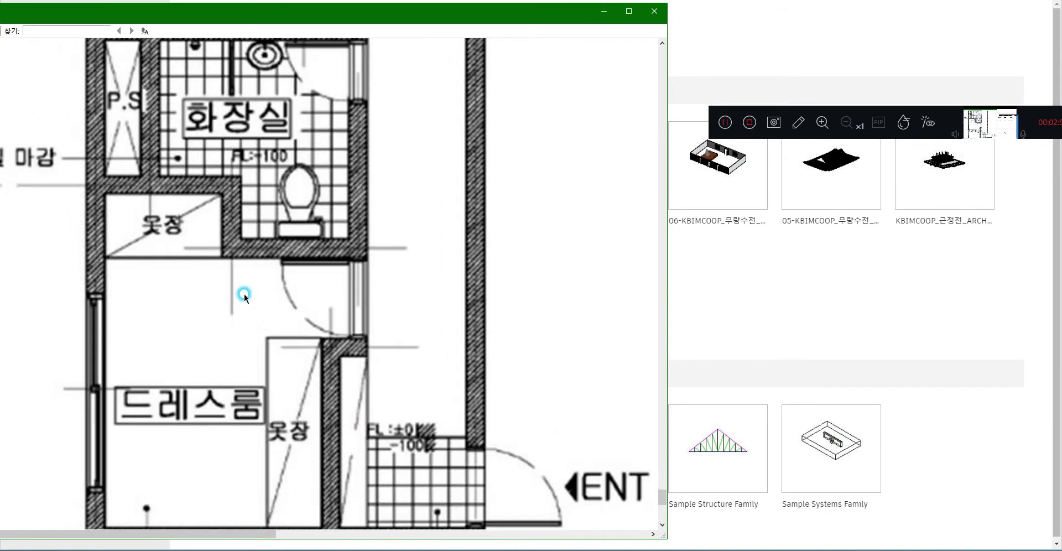
{"action": "left_click_drag", "start_coordinate": [183, 242], "coordinate": [228, 326]}
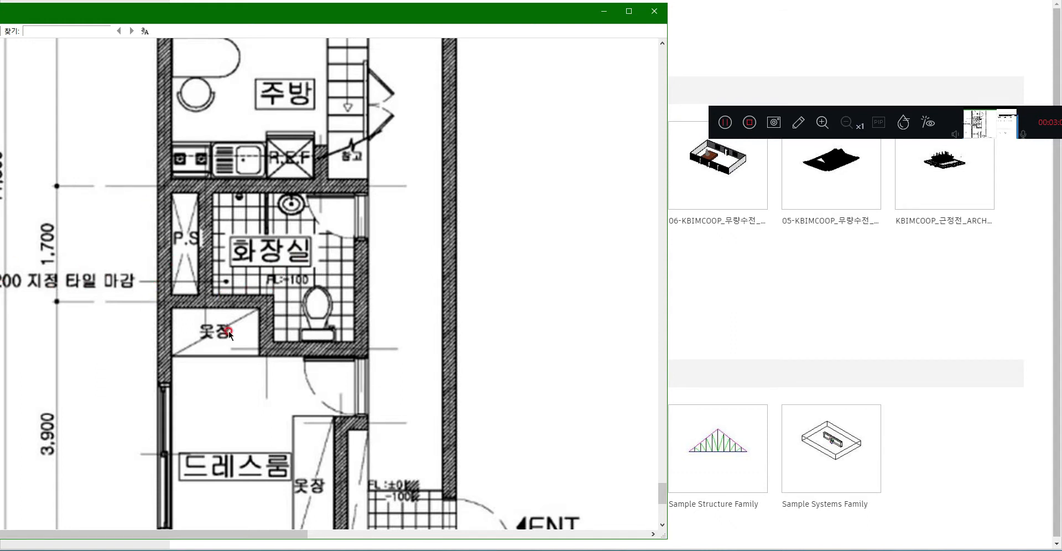
{"action": "scroll", "coordinate": [293, 337], "scroll_direction": "up", "scroll_amount": 3}
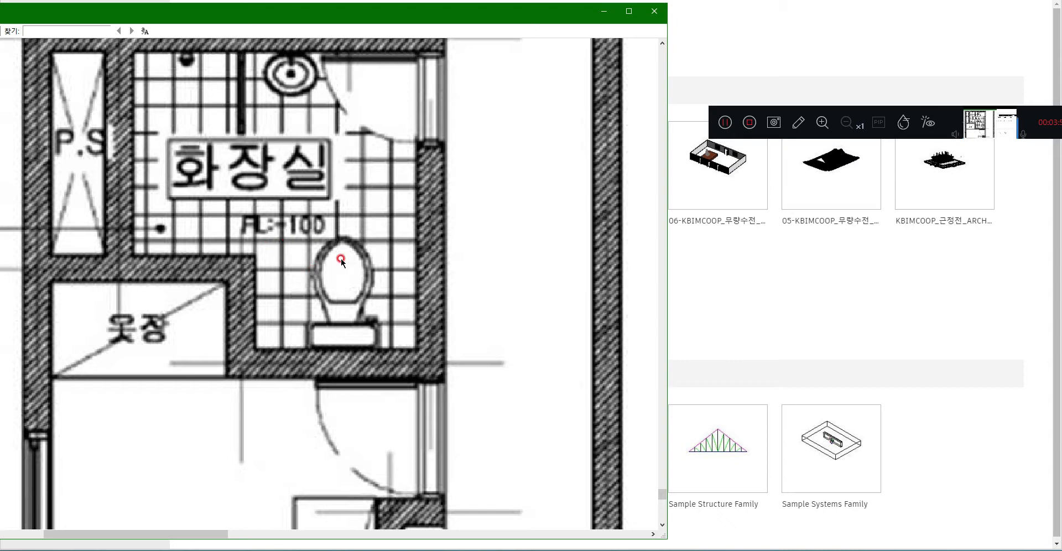
{"action": "scroll", "coordinate": [334, 280], "scroll_direction": "down", "scroll_amount": 2, "text": "ctrl"}
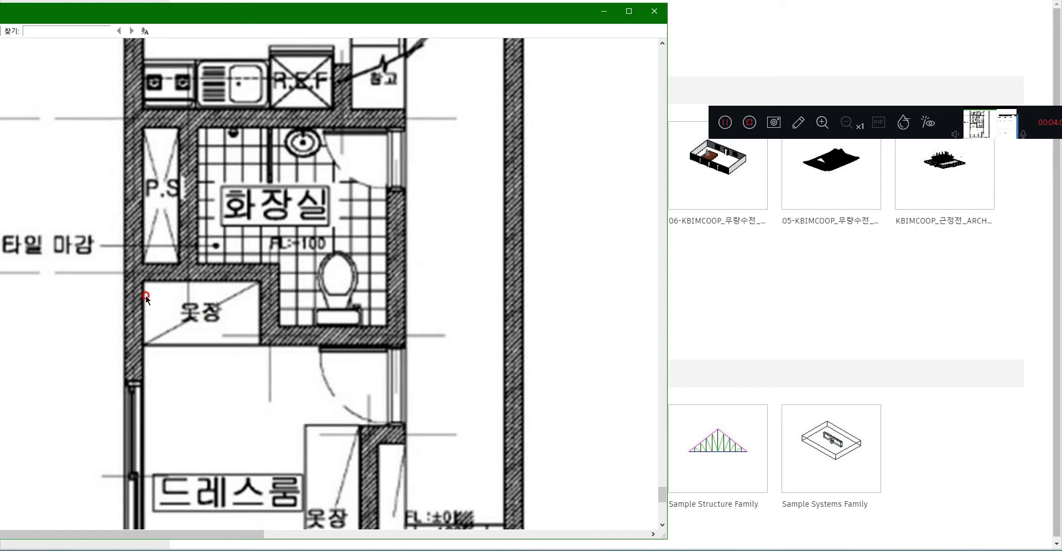
{"action": "scroll", "coordinate": [216, 337], "scroll_direction": "down", "scroll_amount": 1}
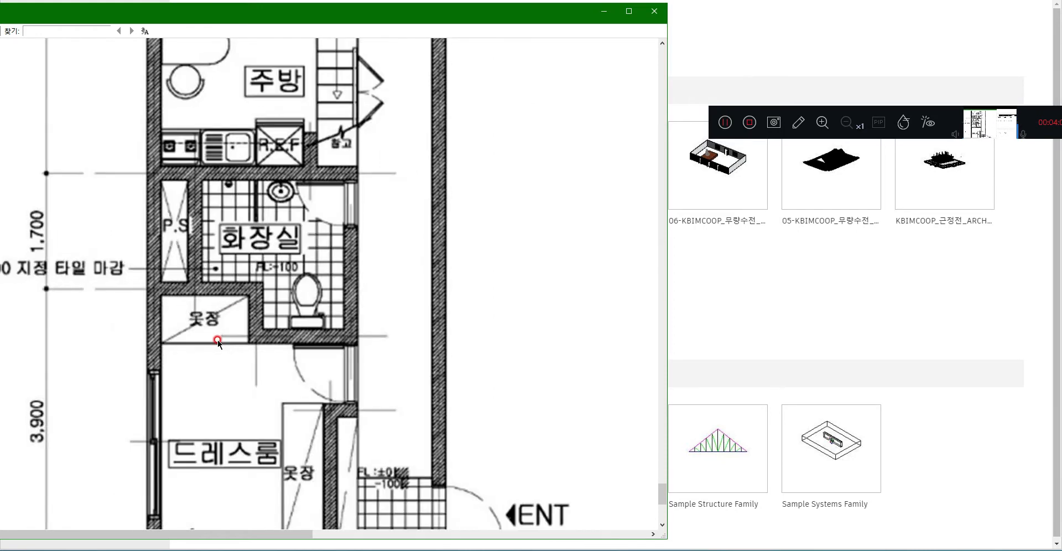
{"action": "left_click_drag", "start_coordinate": [266, 376], "coordinate": [275, 230]}
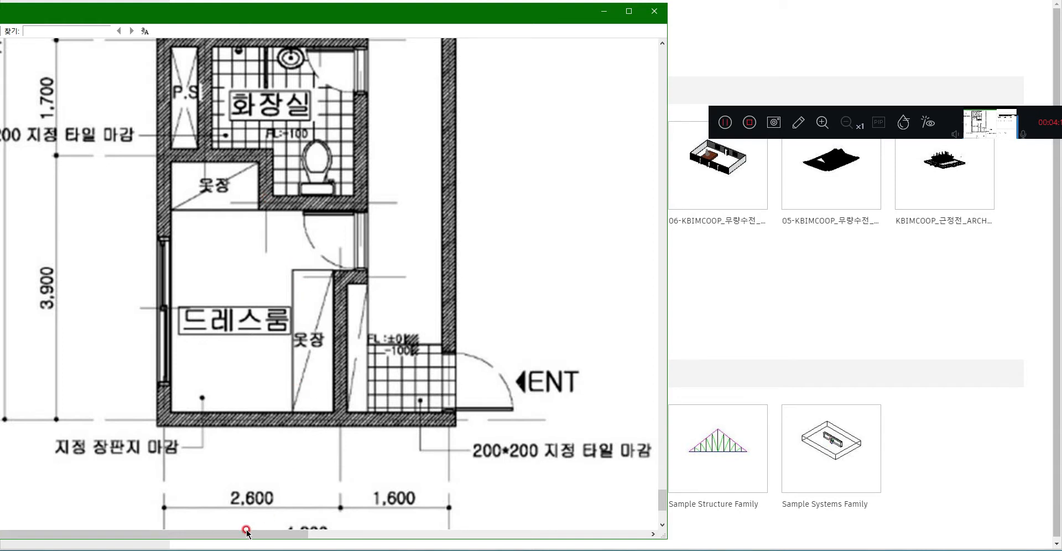
{"action": "left_click_drag", "start_coordinate": [281, 297], "coordinate": [273, 336]}
{"action": "scroll", "coordinate": [274, 335], "scroll_direction": "down", "scroll_amount": 3}
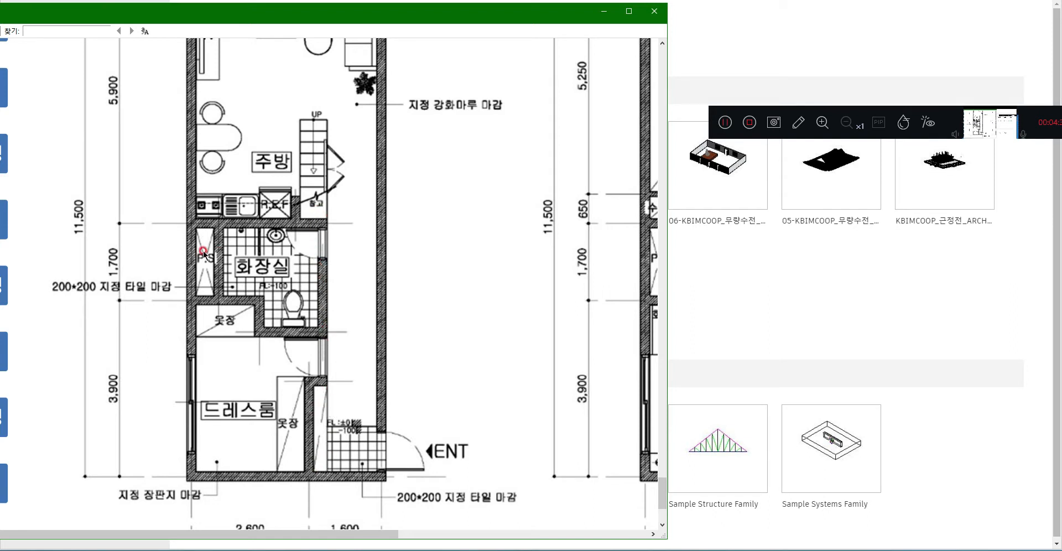
{"action": "mouse_move", "coordinate": [317, 266]}
{"action": "left_mouse_down"}
{"action": "mouse_move", "coordinate": [309, 464]}
{"action": "mouse_move", "coordinate": [319, 300]}
{"action": "left_mouse_up"}
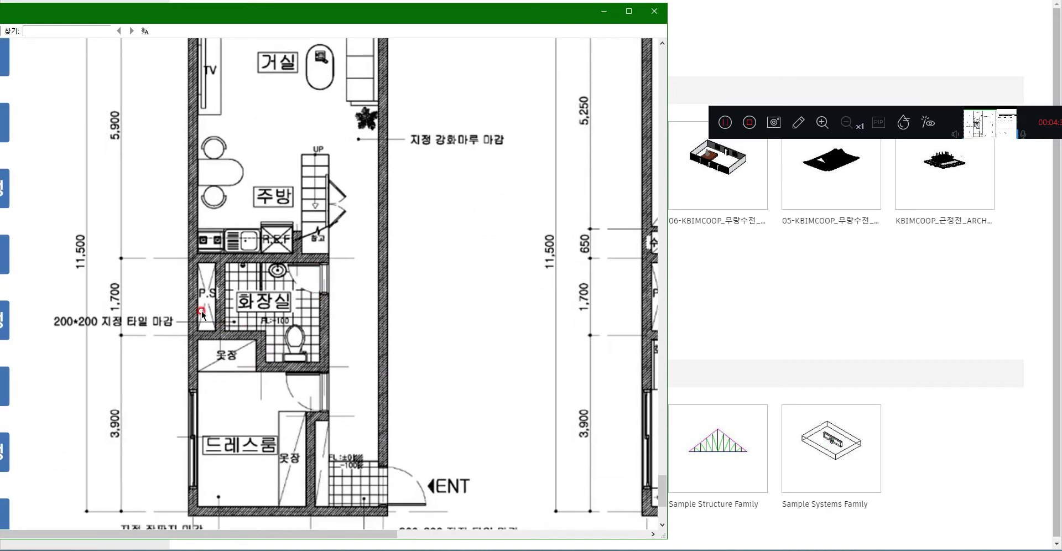
Compare the bathroom and pipe shaft partitions with the dressing room walls and dimensions on the first-floor plan
{"action": "scroll", "coordinate": [208, 302], "scroll_direction": "up", "scroll_amount": 3}
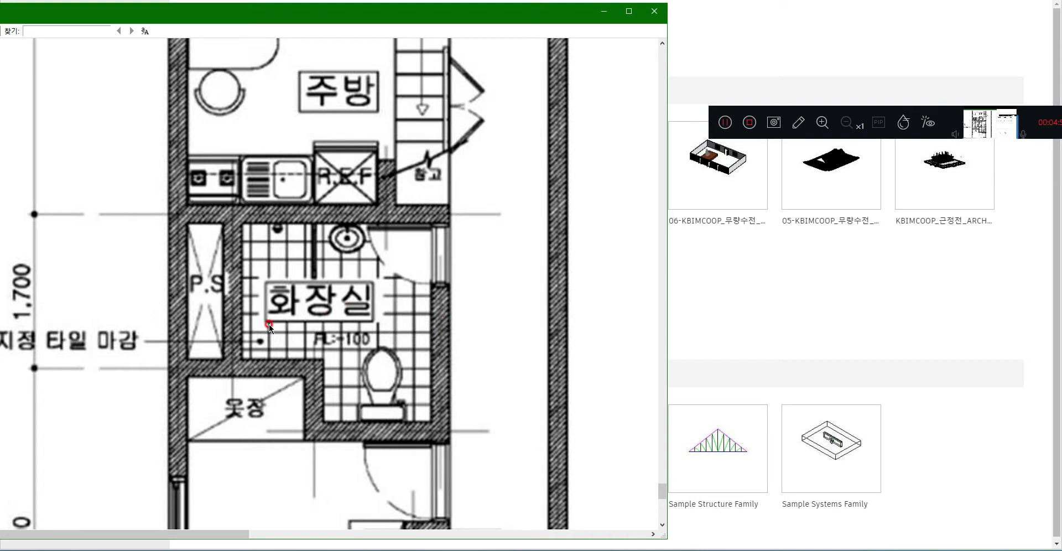
{"action": "scroll", "coordinate": [287, 241], "scroll_direction": "down", "scroll_amount": 6}
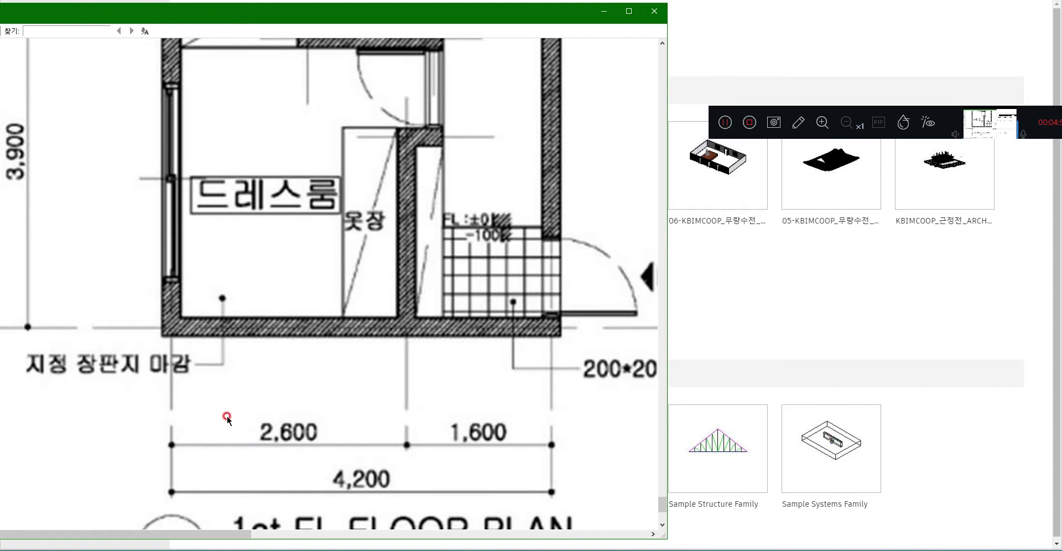
{"action": "scroll", "coordinate": [304, 222], "scroll_direction": "up", "scroll_amount": 5}
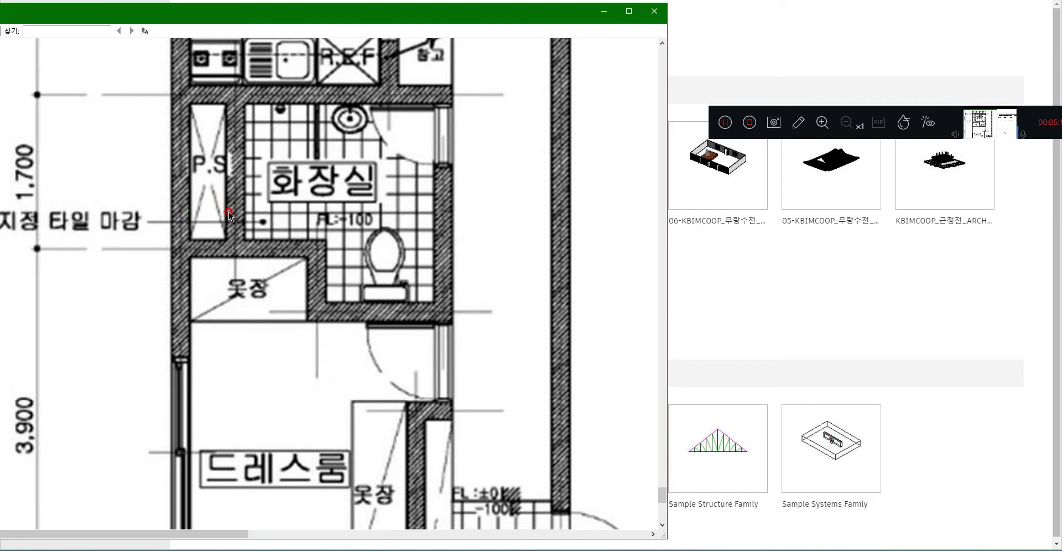
{"action": "scroll", "coordinate": [240, 250], "scroll_direction": "down", "scroll_amount": 5}
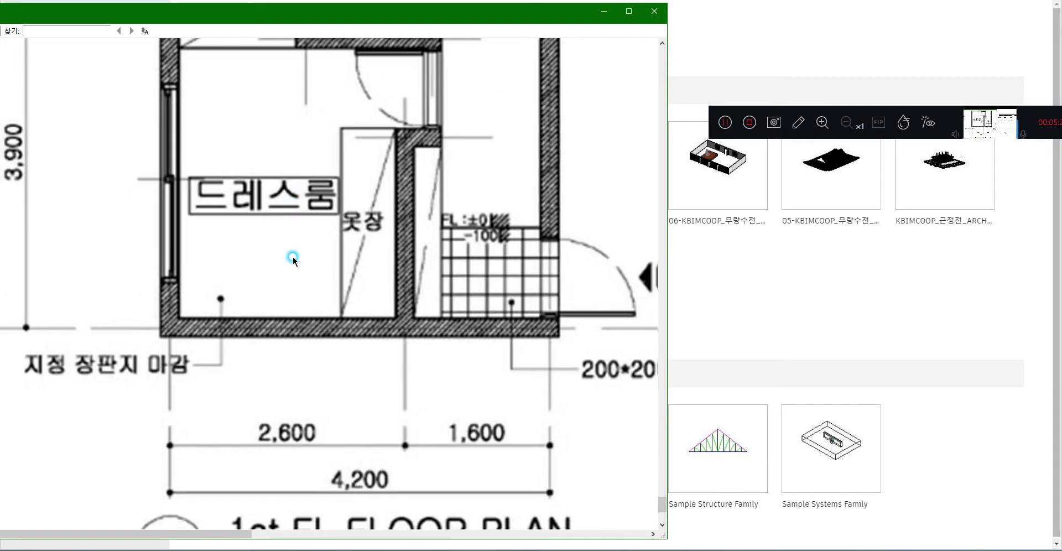
{"action": "scroll", "coordinate": [254, 275], "scroll_direction": "up", "scroll_amount": 5}
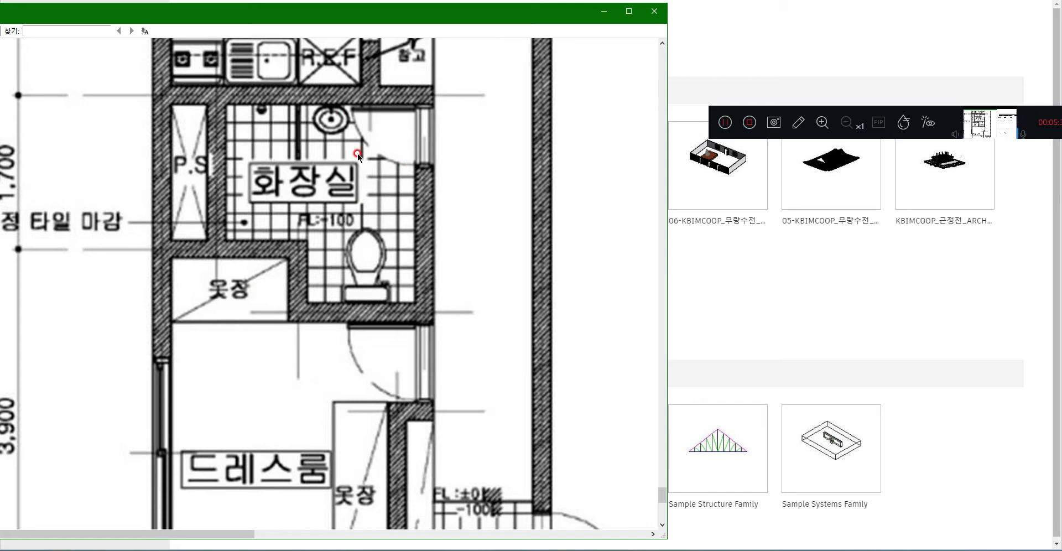
{"action": "scroll", "coordinate": [285, 305], "scroll_direction": "down", "scroll_amount": 3, "text": "ctrl"}
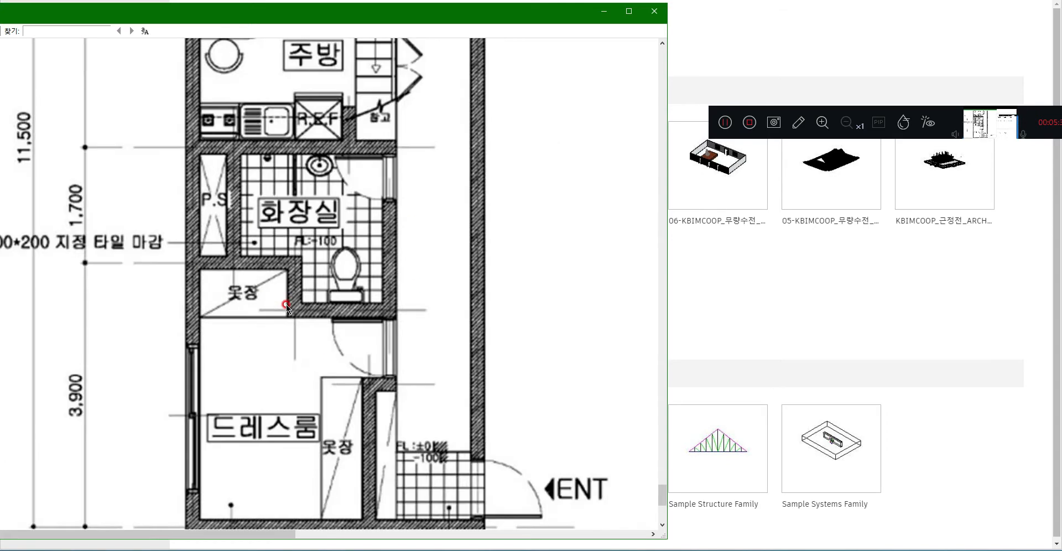
{"action": "scroll", "coordinate": [220, 325], "scroll_direction": "down", "scroll_amount": 3, "text": "ctrl"}
{"action": "scroll", "coordinate": [218, 327], "scroll_direction": "up", "scroll_amount": 3, "text": "ctrl"}
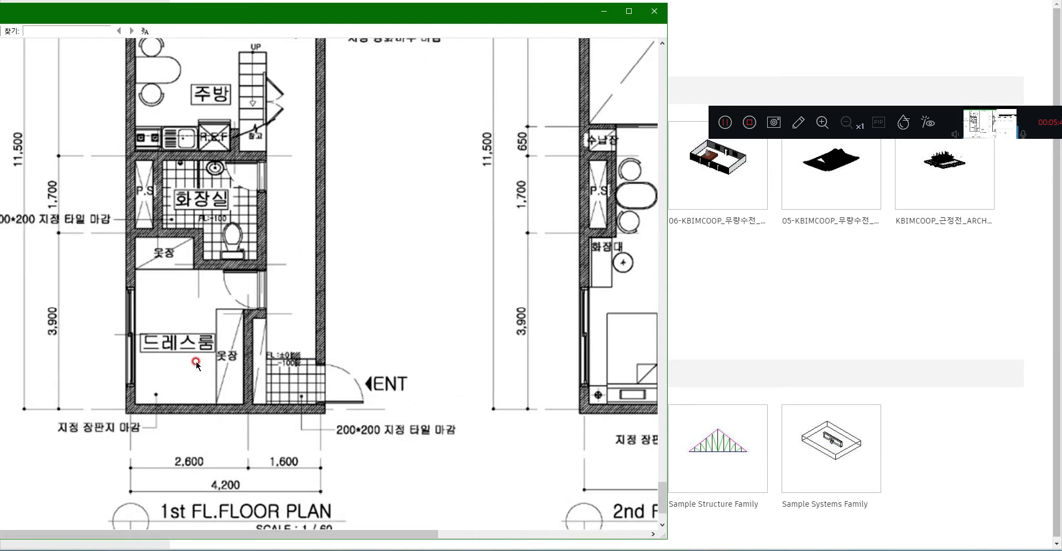
Examine the second-floor plan's void, stair, storage and bedroom against the first floor, finishing with both plans in full view
{"action": "left_click_drag", "start_coordinate": [284, 270], "coordinate": [206, 353]}
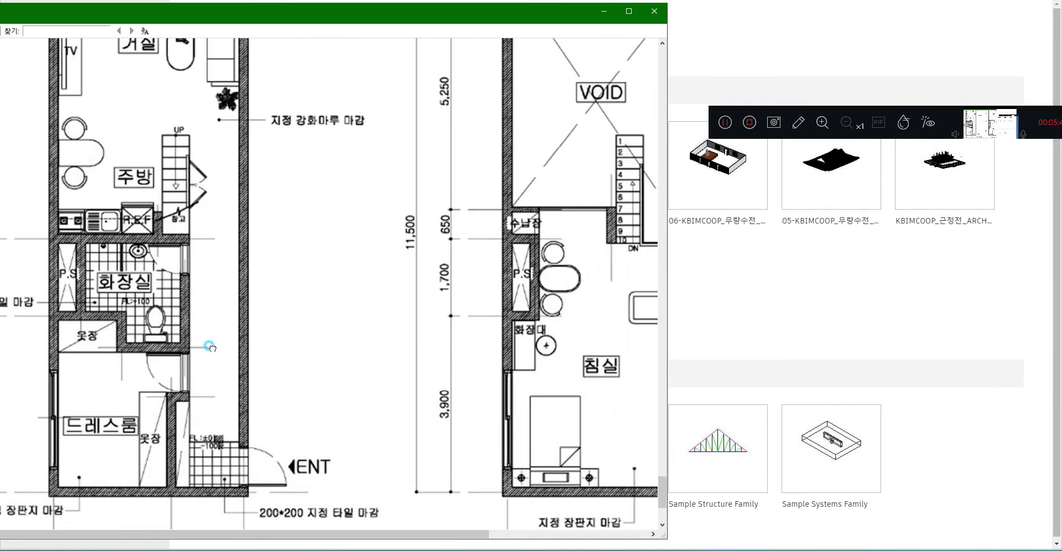
{"action": "left_click_drag", "start_coordinate": [453, 313], "coordinate": [245, 320]}
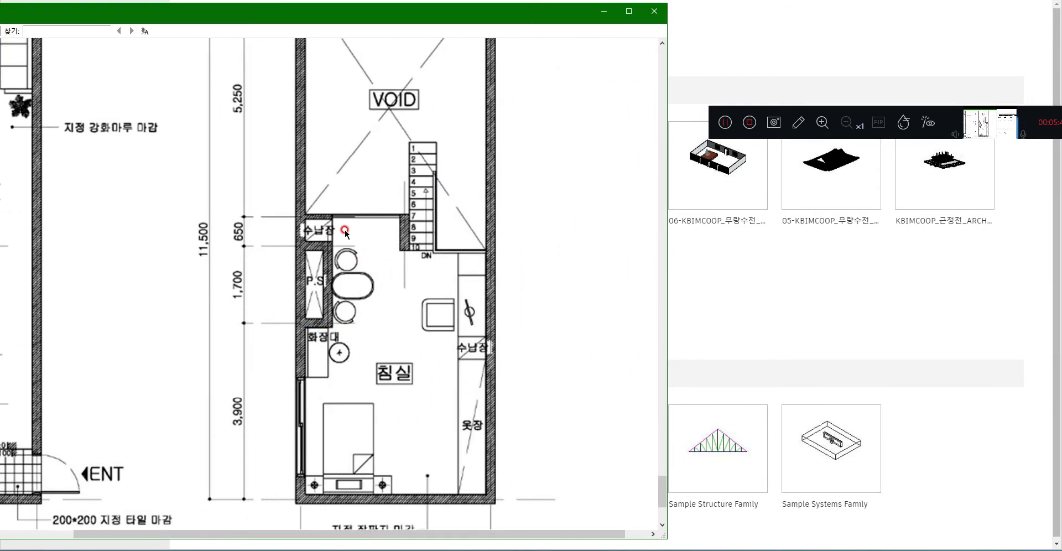
{"action": "left_click_drag", "start_coordinate": [347, 319], "coordinate": [496, 324]}
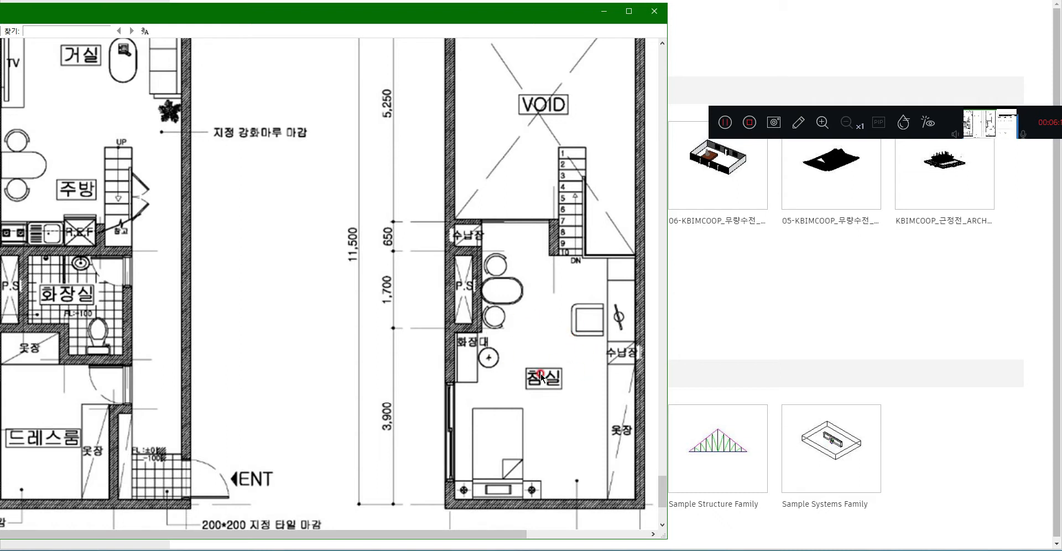
{"action": "left_click_drag", "start_coordinate": [323, 366], "coordinate": [370, 327]}
{"action": "scroll", "coordinate": [332, 364], "scroll_direction": "down", "scroll_amount": 3, "text": "ctrl"}
{"action": "scroll", "coordinate": [368, 366], "scroll_direction": "down", "scroll_amount": 1, "text": "ctrl"}
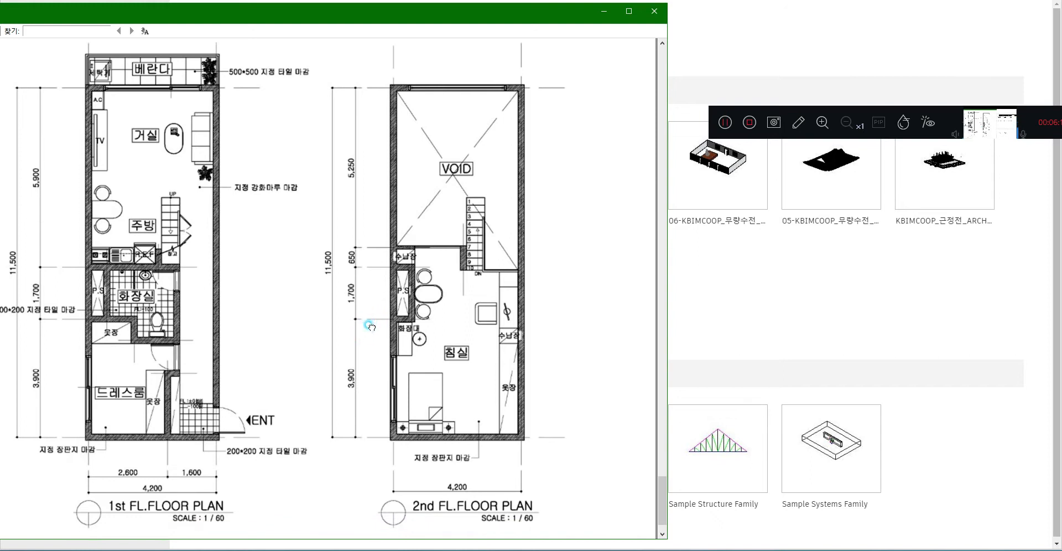
Switch from the floor plan document to the Revit home screen and clear the recording toolbar off the model thumbnails
{"action": "left_click_drag", "start_coordinate": [276, 14], "coordinate": [288, 13]}
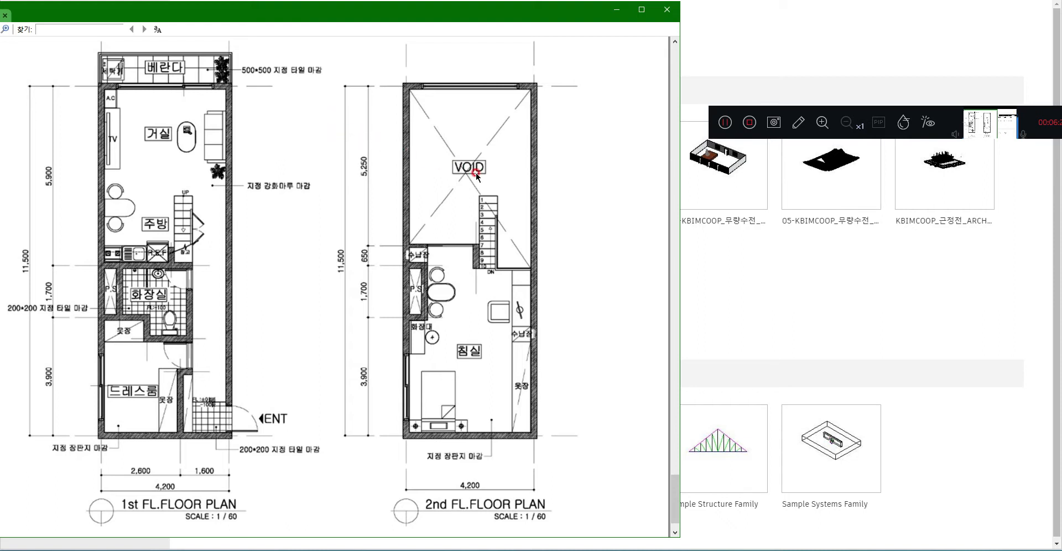
{"action": "left_click", "coordinate": [769, 310]}
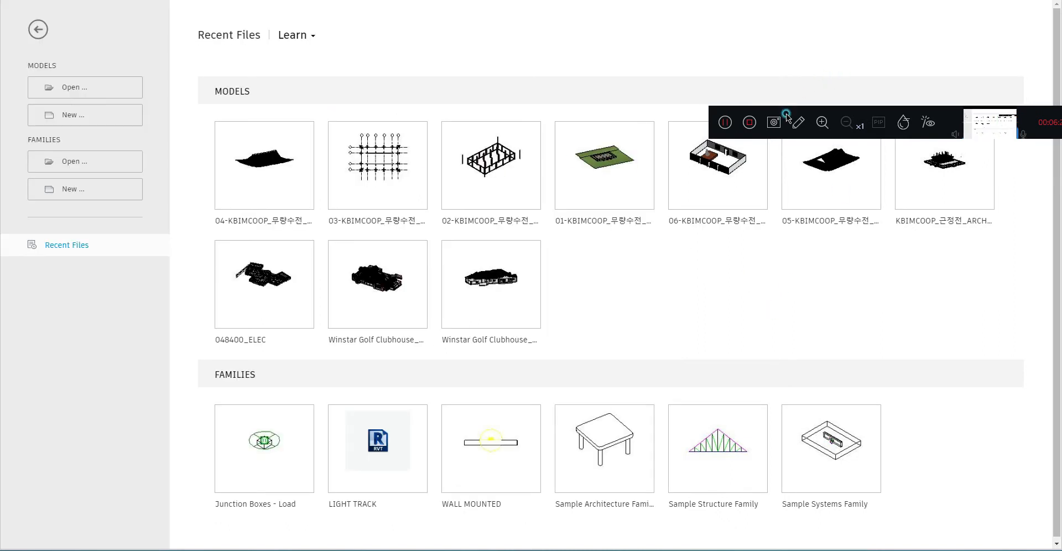
{"action": "left_click_drag", "start_coordinate": [793, 489], "coordinate": [1061, 221]}
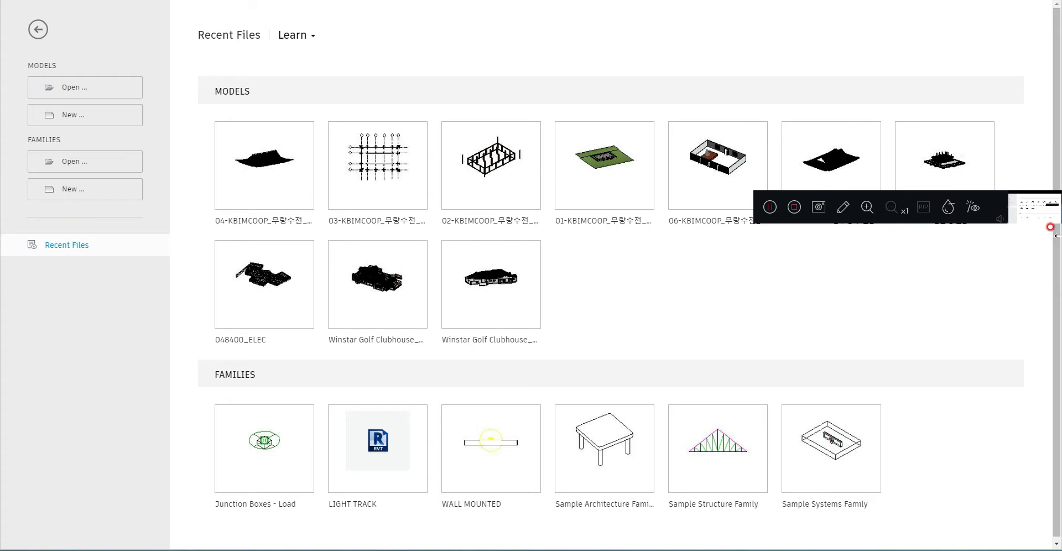
{"action": "left_click_drag", "start_coordinate": [887, 224], "coordinate": [1061, 508]}
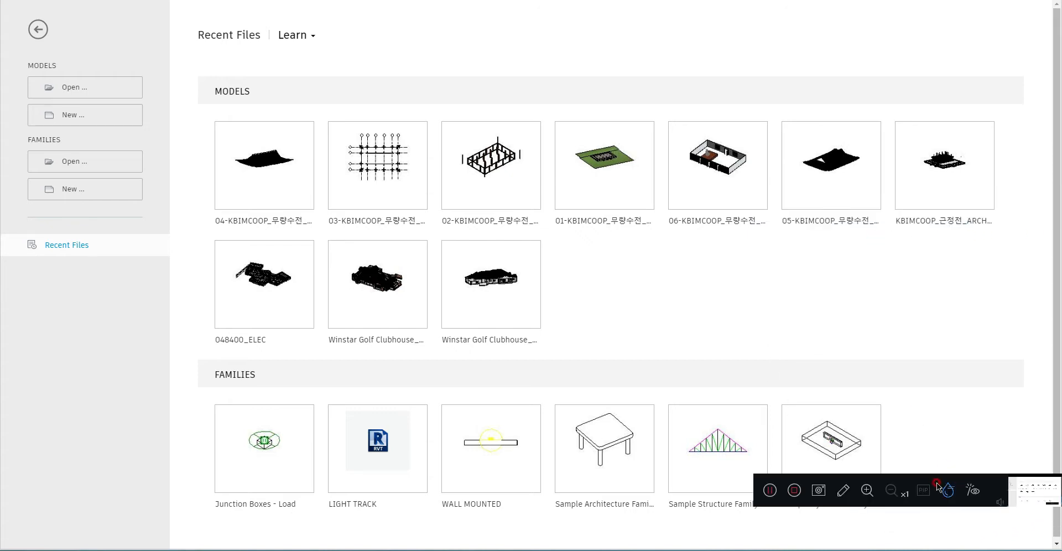
Create a new project from the Architectural Template
{"action": "left_click_drag", "start_coordinate": [857, 503], "coordinate": [972, 308]}
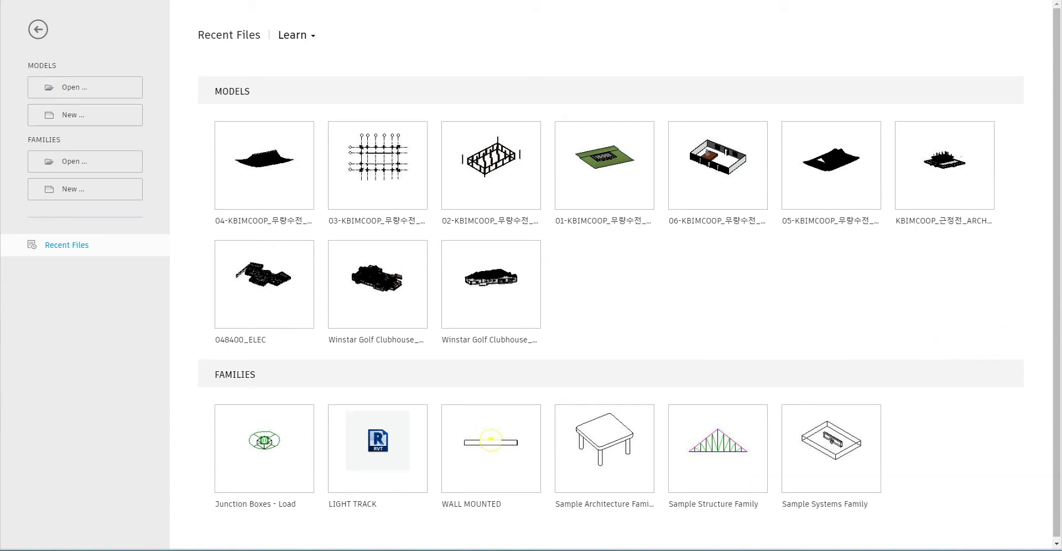
{"action": "left_click", "coordinate": [66, 115]}
{"action": "left_click", "coordinate": [518, 249]}
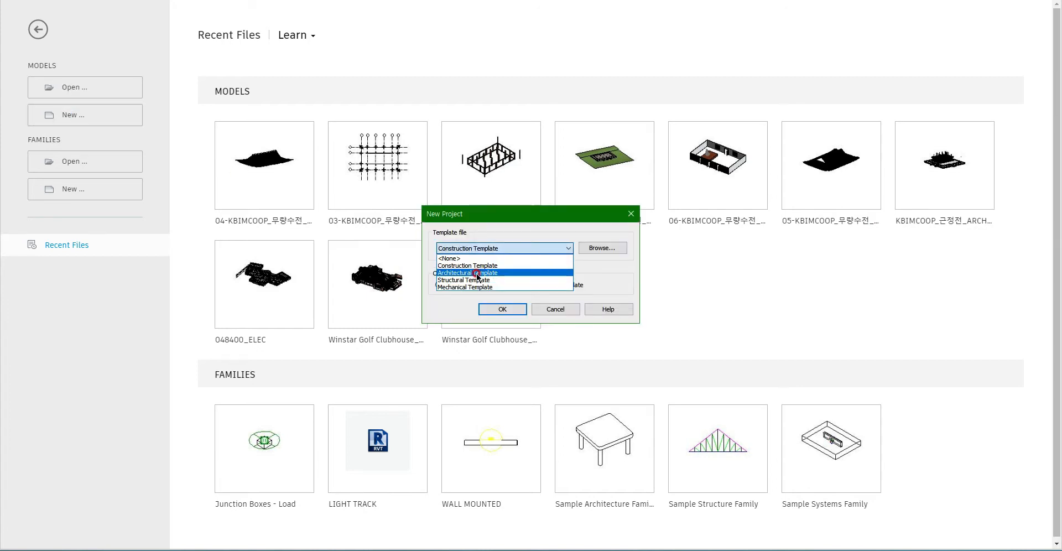
{"action": "left_click", "coordinate": [498, 310]}
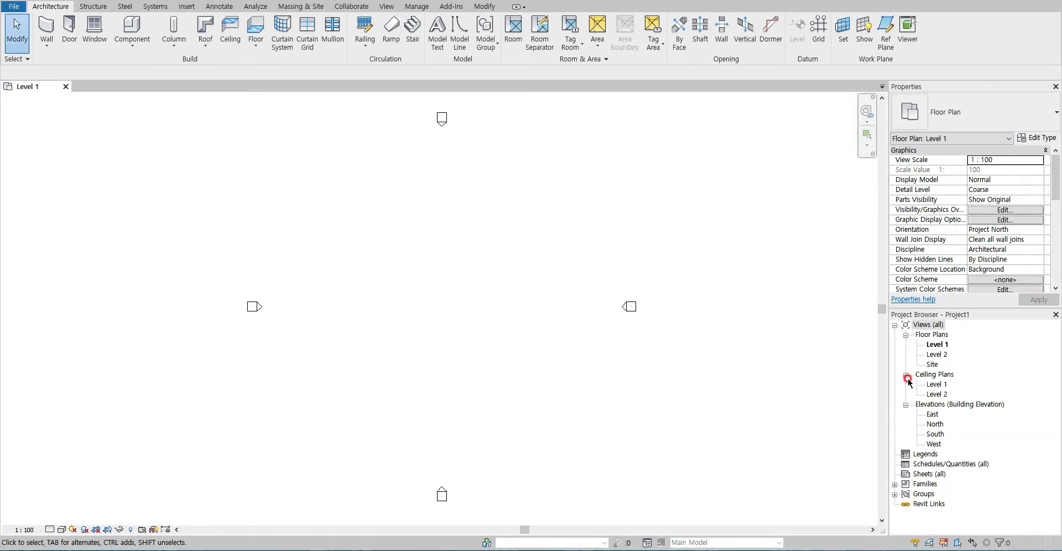
Open the South elevation and set the Level 2 elevation to 2500
{"action": "double_click", "coordinate": [935, 434]}
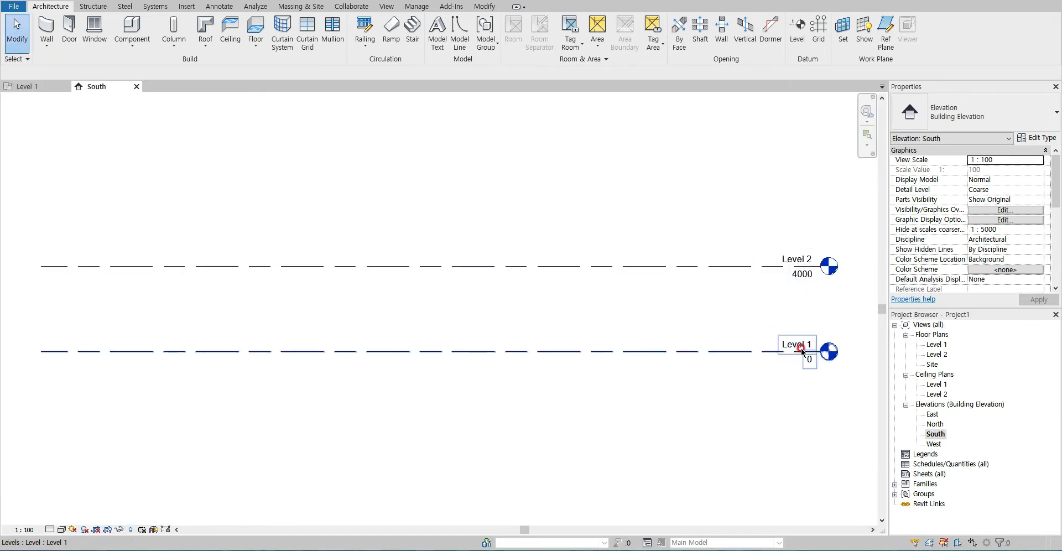
{"action": "left_click", "coordinate": [803, 275]}
{"action": "left_click", "coordinate": [803, 274]}
{"action": "type", "text": "2500"}
{"action": "key", "text": "Return"}
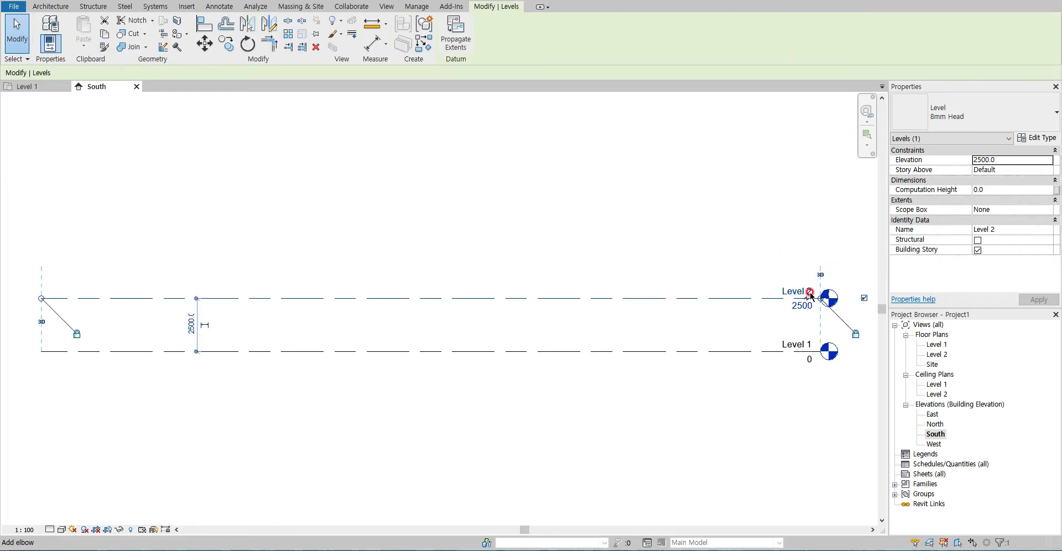
{"action": "left_click", "coordinate": [747, 240]}
Copy Level 2 upward as a third level and set the new level's elevation to 5000
{"action": "scroll", "coordinate": [807, 322], "scroll_direction": "up", "scroll_amount": 1}
{"action": "left_click", "coordinate": [731, 291]}
{"action": "left_click_drag", "start_coordinate": [730, 290], "coordinate": [723, 205], "text": "ctrl"}
{"action": "left_click", "coordinate": [799, 197]}
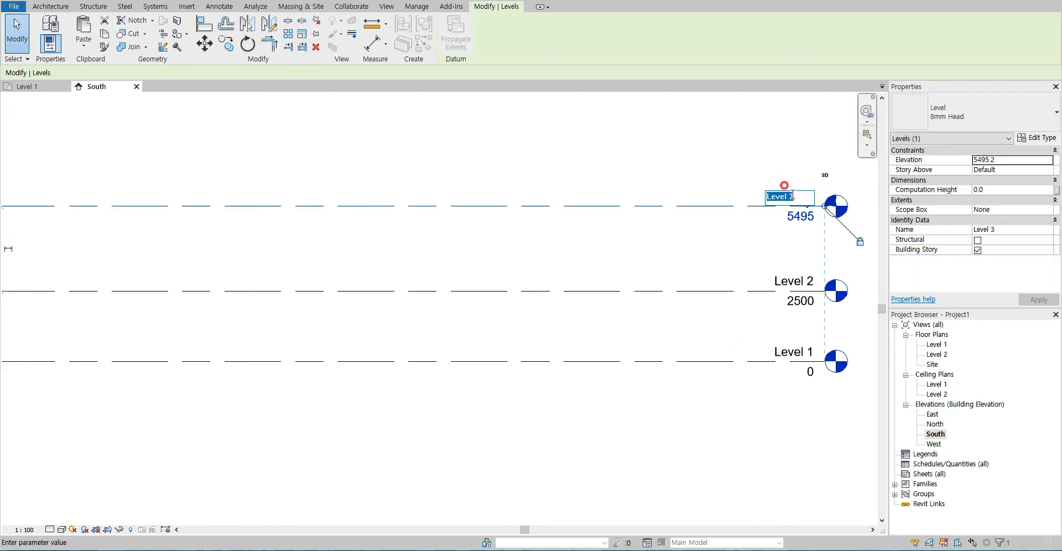
{"action": "type", "text": "R"}
{"action": "left_click", "coordinate": [793, 197]}
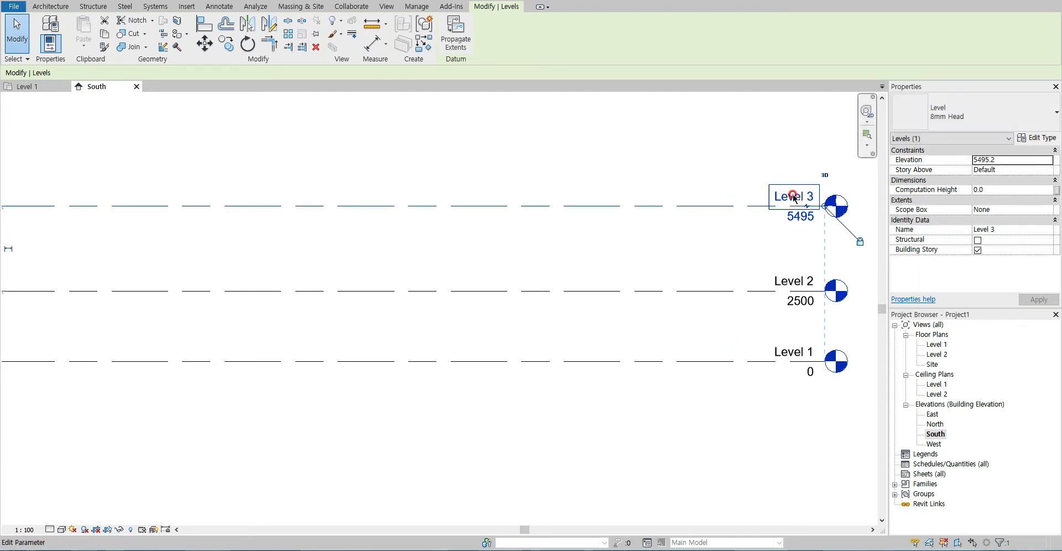
{"action": "left_click", "coordinate": [791, 216]}
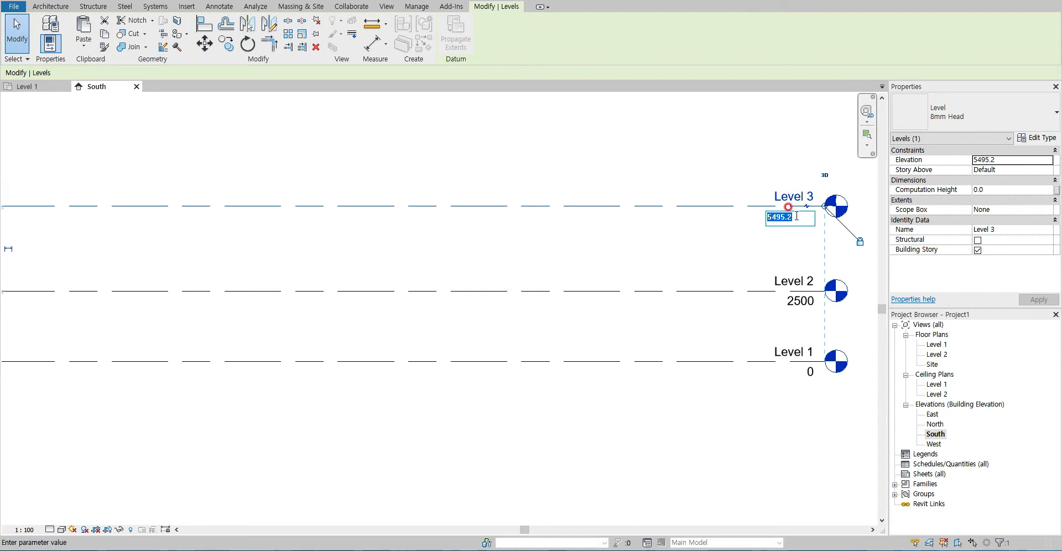
{"action": "key", "text": "Return"}
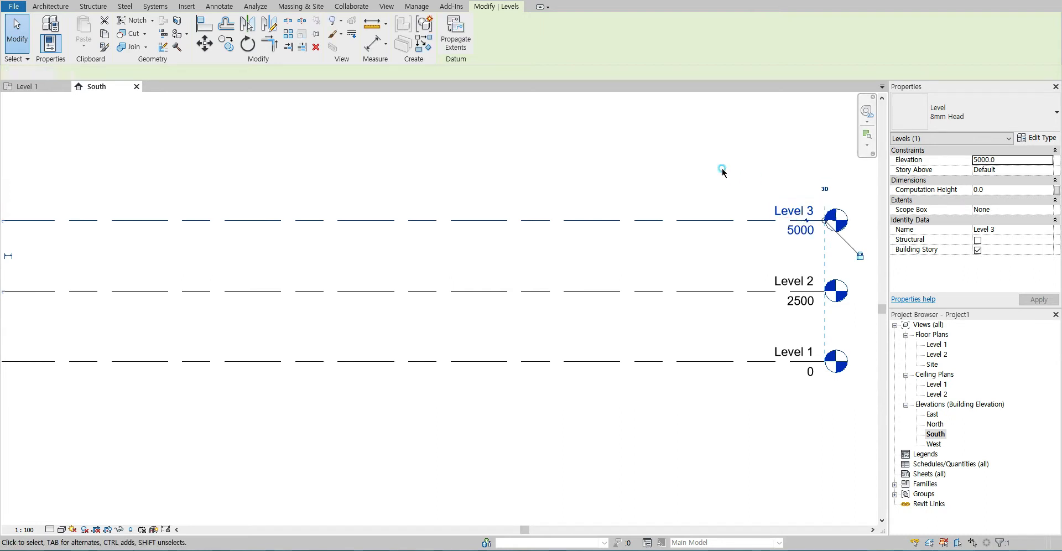
{"action": "left_click", "coordinate": [725, 169]}
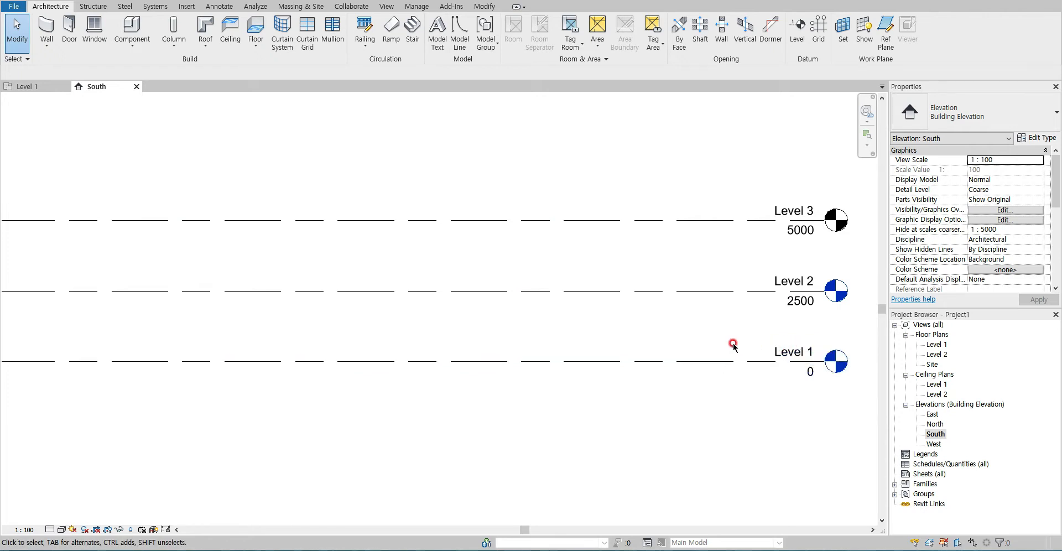
{"action": "left_click", "coordinate": [791, 354]}
{"action": "key", "text": "Escape"}
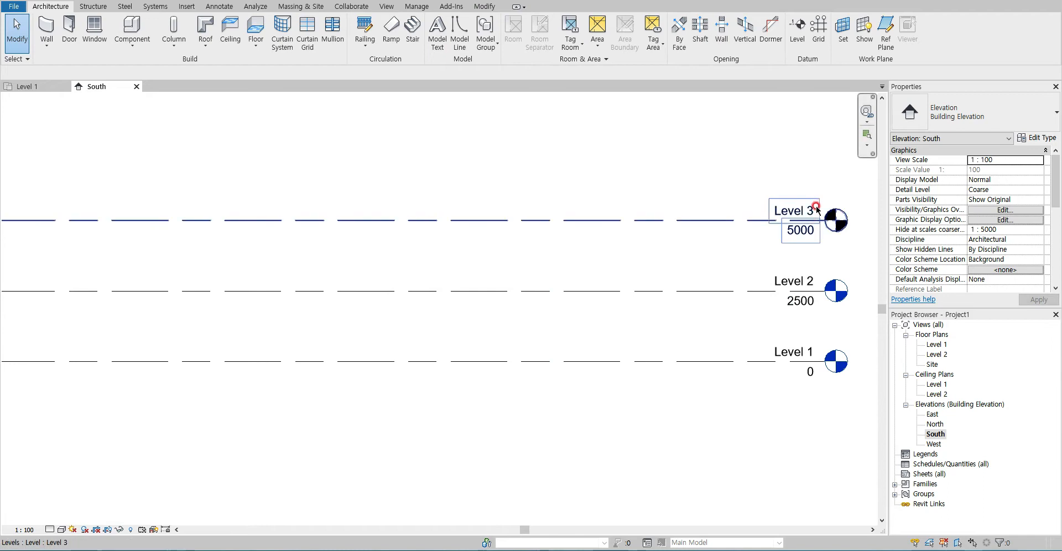
{"action": "middle_click_drag", "start_coordinate": [762, 313], "coordinate": [570, 311]}
{"action": "scroll", "coordinate": [569, 311], "scroll_direction": "up", "scroll_amount": 2}
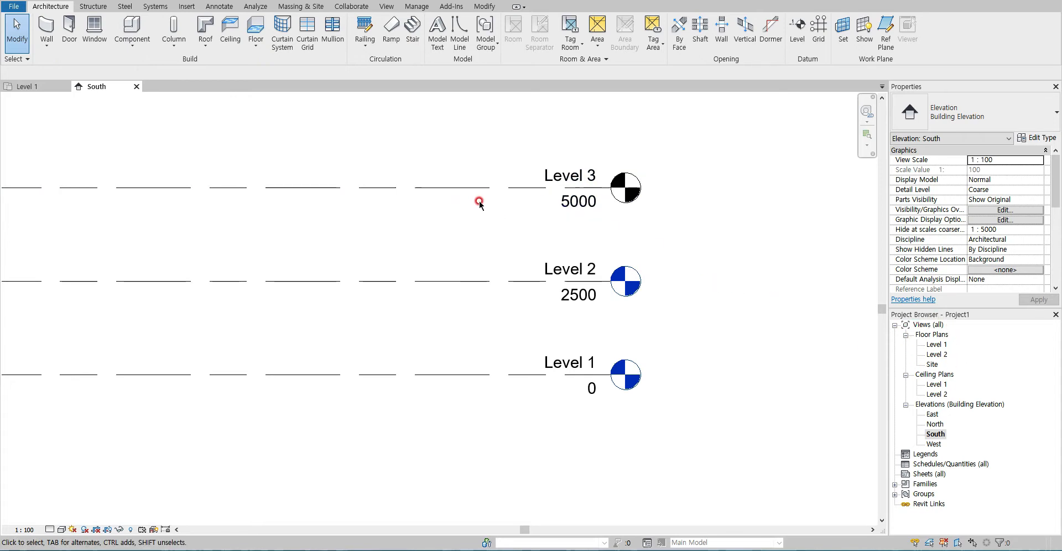
Create a floor plan view for Level 3 with the Floor Plan type
{"action": "left_click", "coordinate": [387, 10]}
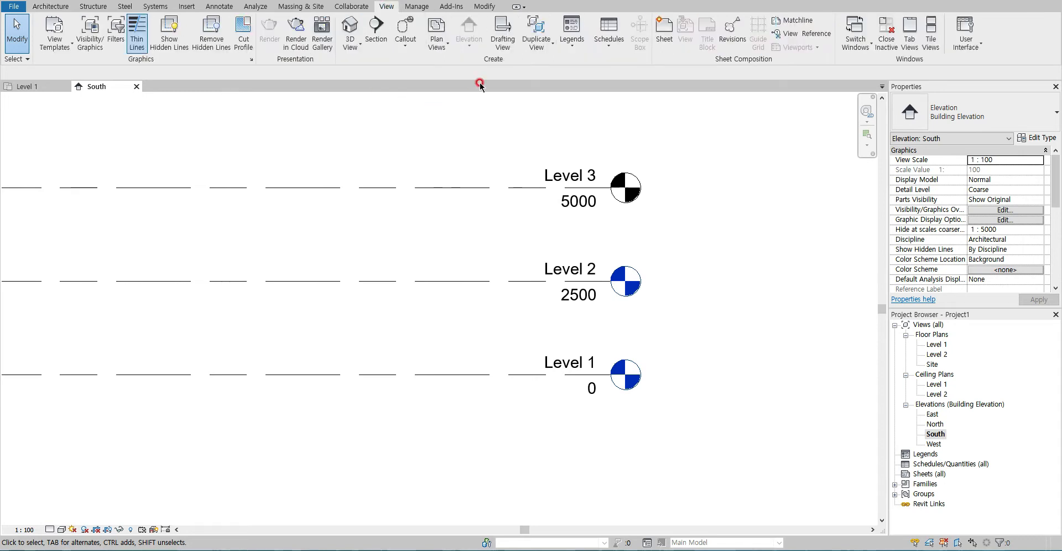
{"action": "left_click", "coordinate": [457, 49]}
{"action": "left_click", "coordinate": [409, 72]}
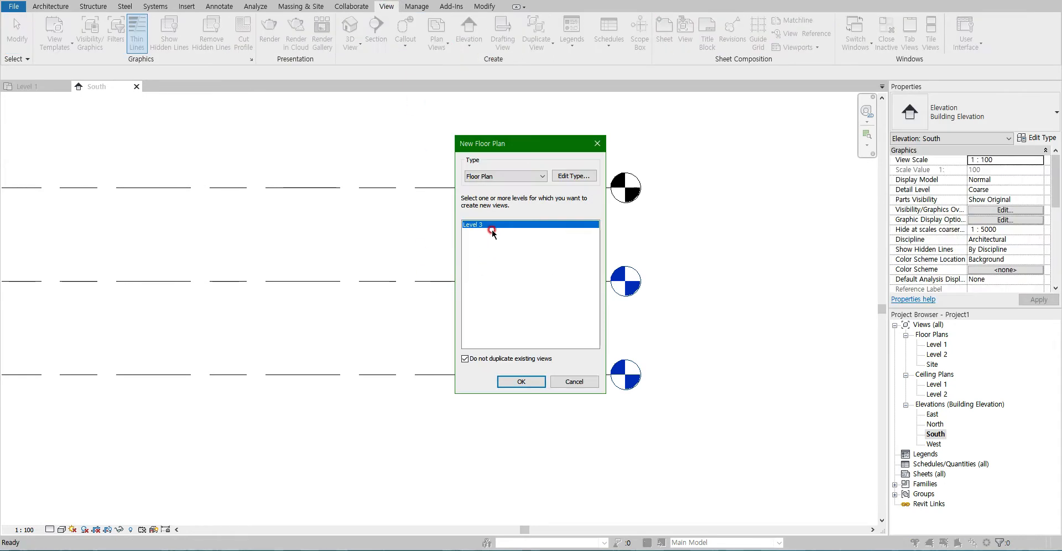
{"action": "left_click", "coordinate": [521, 382]}
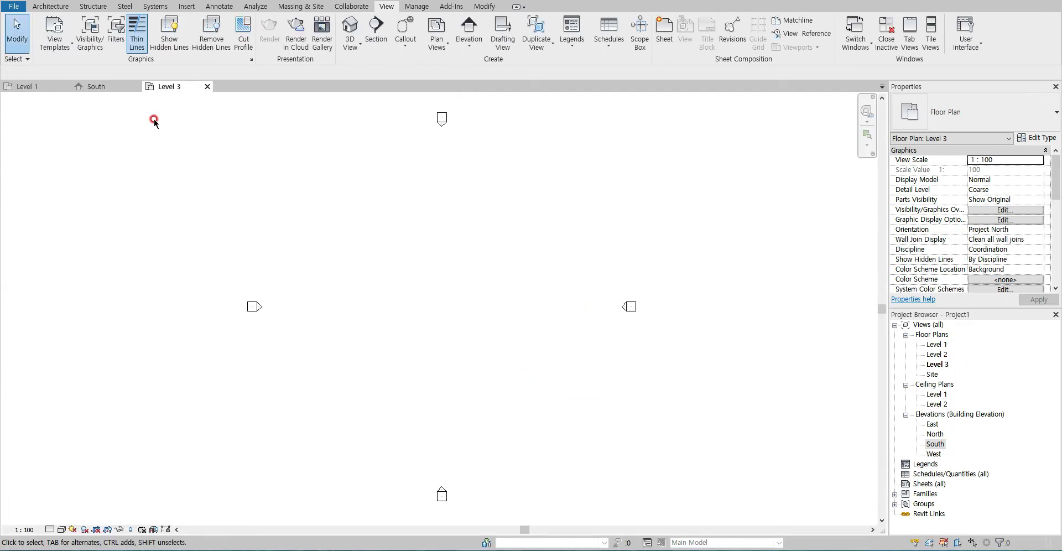
Review the levels in the South elevation and bring up the Level 1 floor plan
{"action": "left_click", "coordinate": [92, 87]}
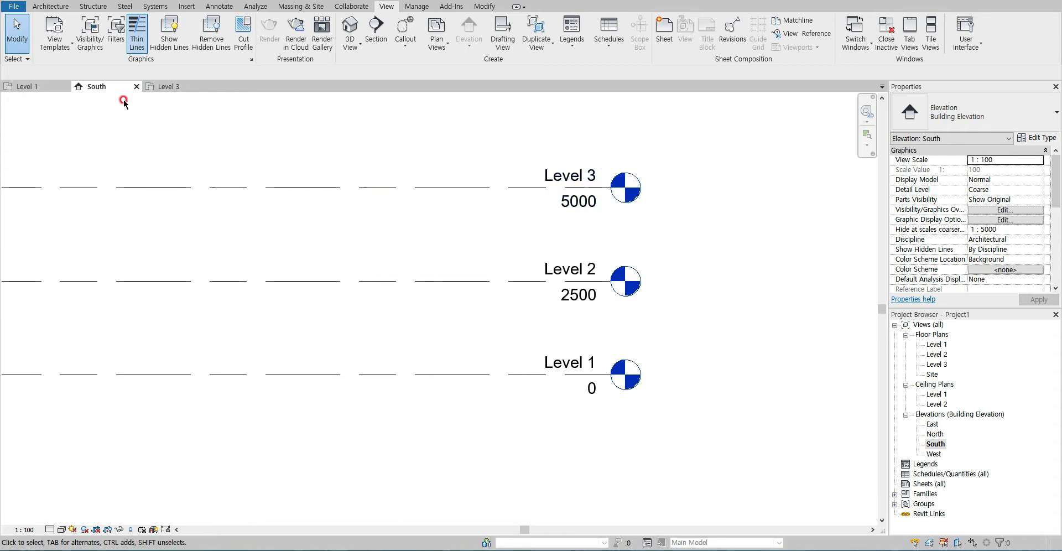
{"action": "left_click", "coordinate": [29, 86]}
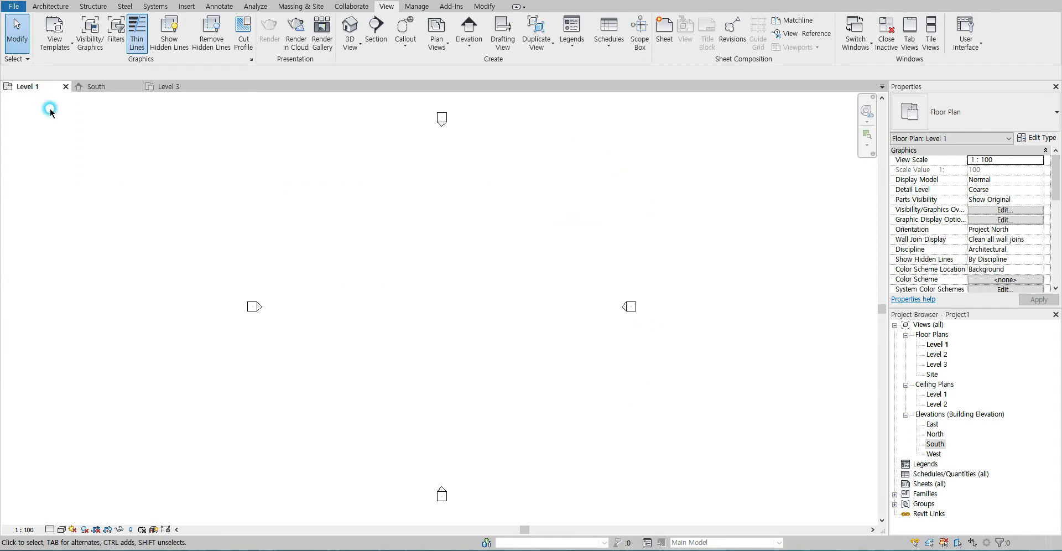
{"action": "left_click", "coordinate": [125, 91]}
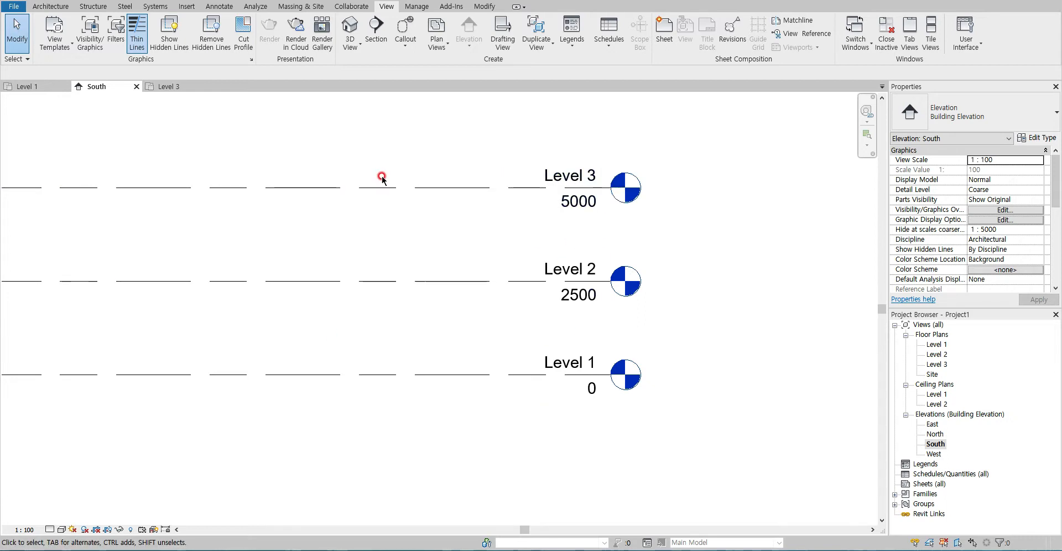
{"action": "left_click", "coordinate": [47, 87]}
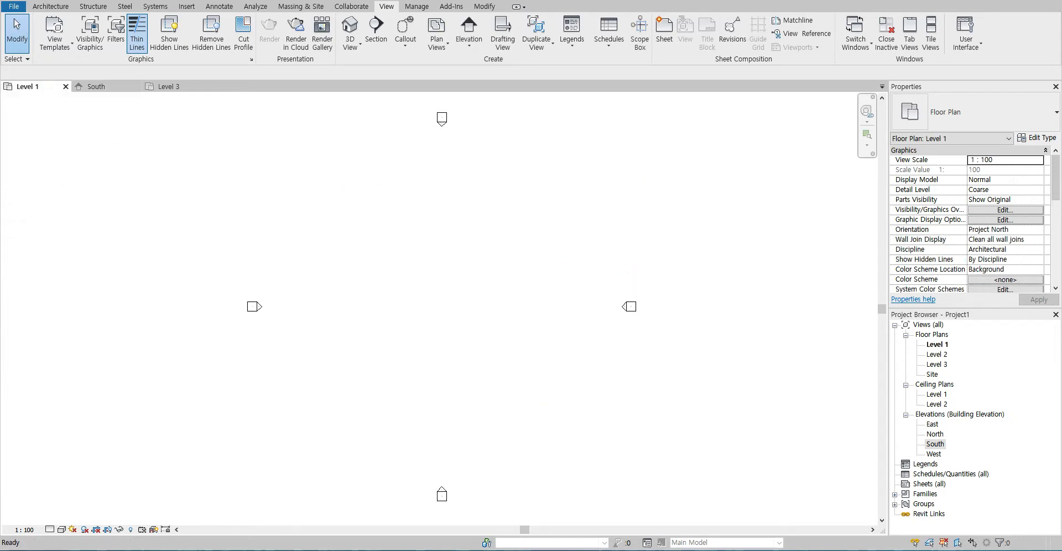
Check the overall width and depth dimensions in the floor plan document, and return to the Revit model
{"action": "key", "text": "alt+Tab"}
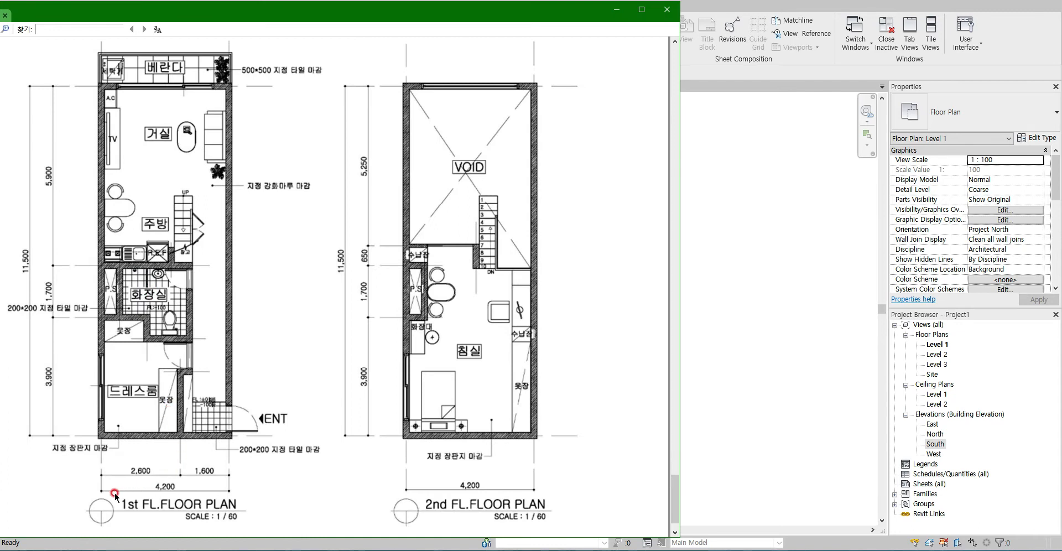
{"action": "scroll", "coordinate": [170, 407], "scroll_direction": "down", "scroll_amount": 1}
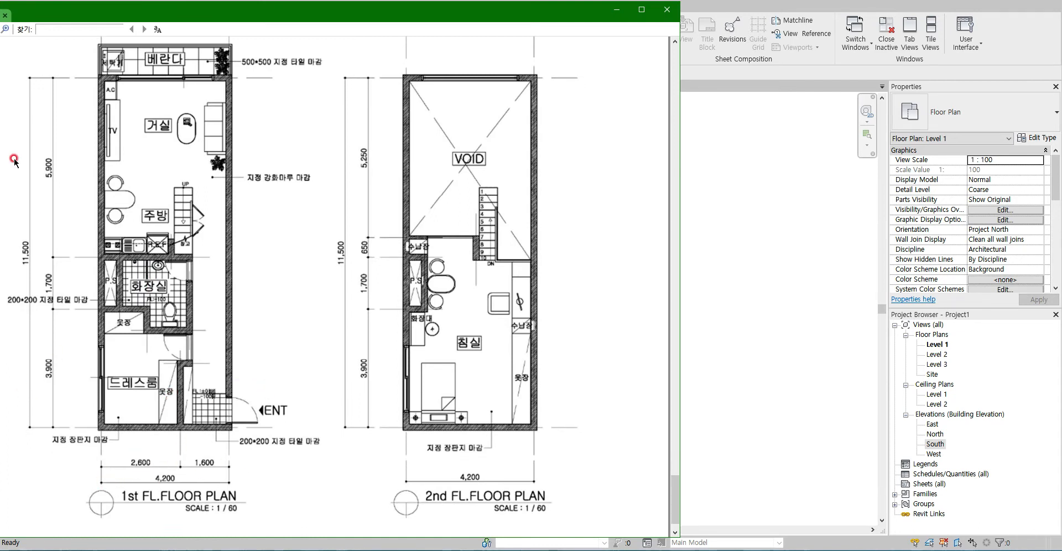
{"action": "key", "text": "alt+Tab"}
{"action": "left_click", "coordinate": [392, 364]}
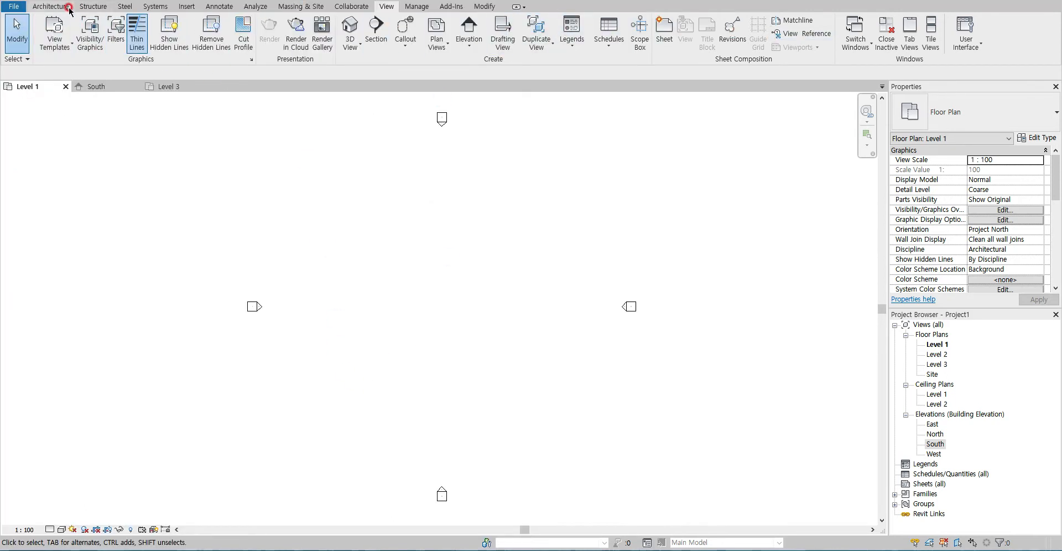
Draw a vertical grid line on the Level 1 plan between the elevation markers, slightly west of centre
{"action": "left_click", "coordinate": [50, 7]}
{"action": "left_click", "coordinate": [818, 30]}
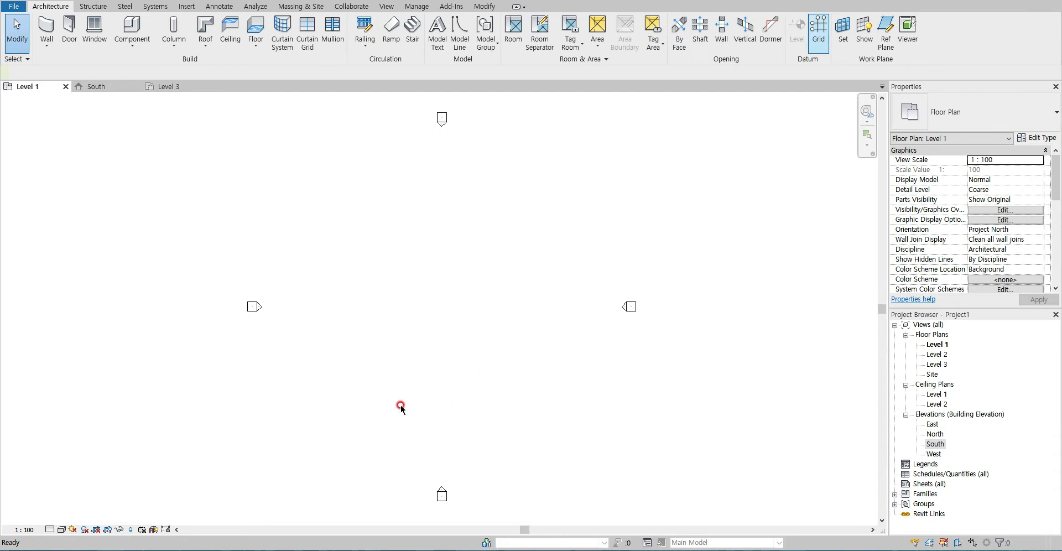
{"action": "left_click", "coordinate": [370, 442]}
{"action": "left_click", "coordinate": [369, 166]}
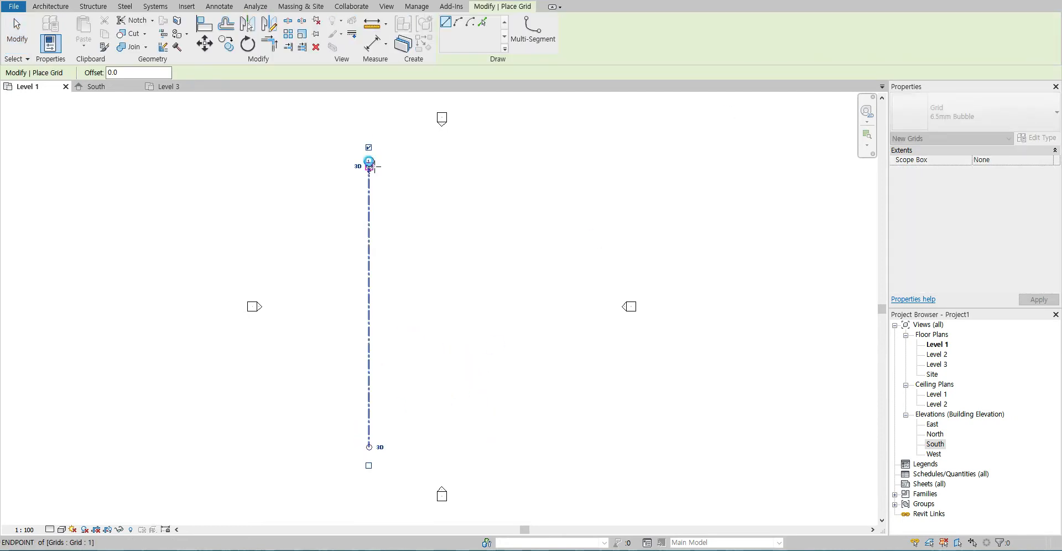
{"action": "key", "text": "Escape"}
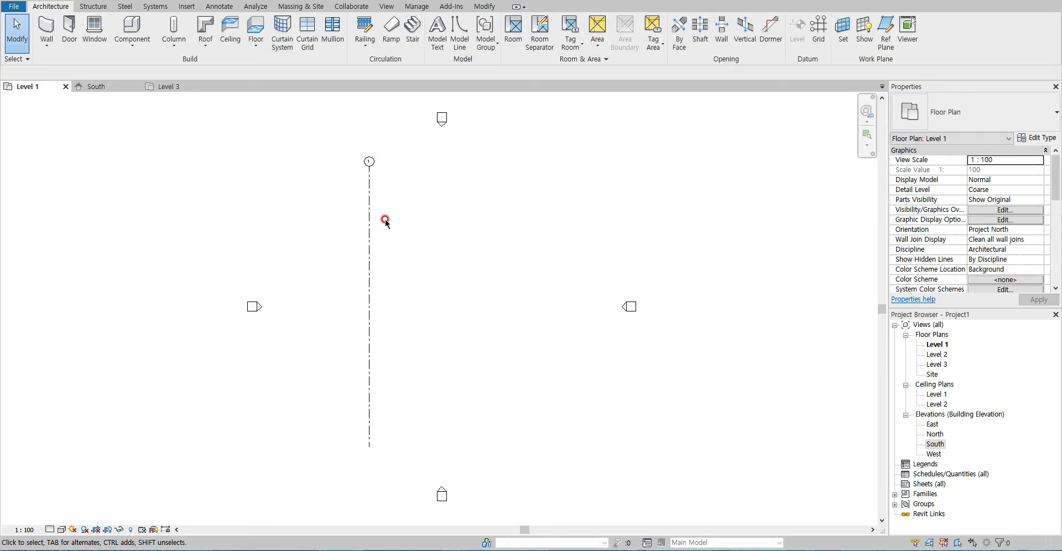
Copy the vertical grid line to the east and set the spacing between the two to 4200
{"action": "left_click", "coordinate": [371, 224]}
{"action": "left_click_drag", "start_coordinate": [371, 225], "coordinate": [450, 226], "text": "ctrl"}
{"action": "left_click", "coordinate": [408, 385]}
{"action": "type", "text": "42"}
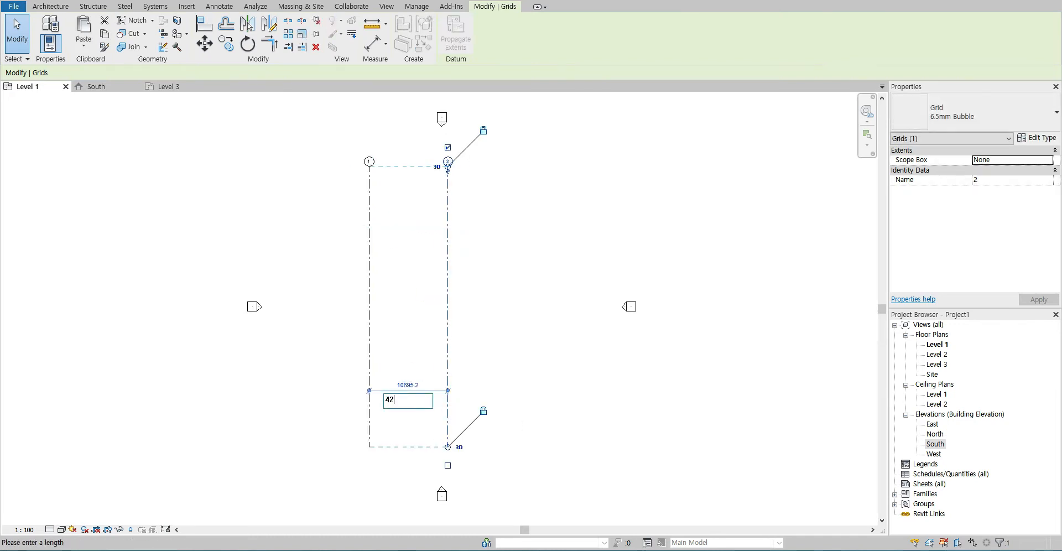
{"action": "type", "text": "00"}
{"action": "key", "text": "Return"}
{"action": "key", "text": "Escape"}
{"action": "left_click_drag", "start_coordinate": [444, 361], "coordinate": [328, 282]}
{"action": "left_click", "coordinate": [429, 366]}
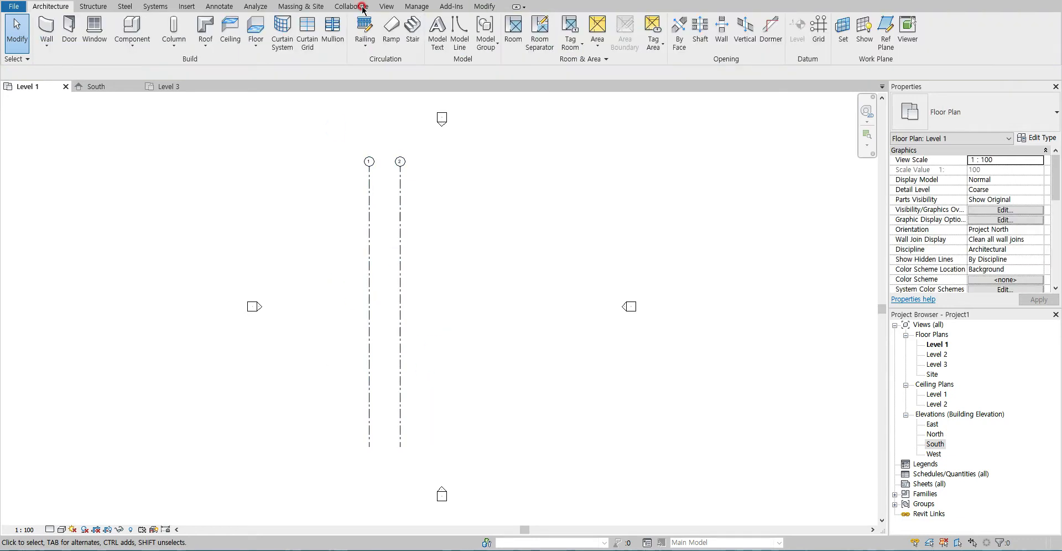
Draw a horizontal grid line from east to west across the lower part of both vertical grid lines
{"action": "left_click", "coordinate": [818, 29]}
{"action": "left_click", "coordinate": [417, 382]}
{"action": "left_click", "coordinate": [336, 383]}
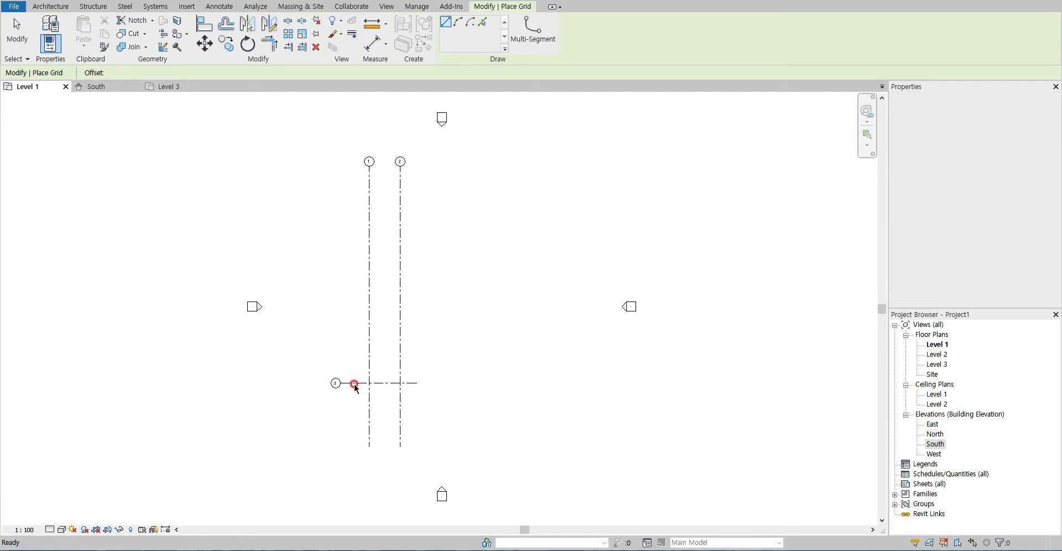
{"action": "key", "text": "Escape"}
{"action": "key", "text": "Escape"}
Copy the horizontal grid line upward and set the spacing between the two to the unit's overall depth of 11500
{"action": "left_click_drag", "start_coordinate": [344, 382], "coordinate": [346, 209], "text": "ctrl"}
{"action": "left_click", "coordinate": [392, 289]}
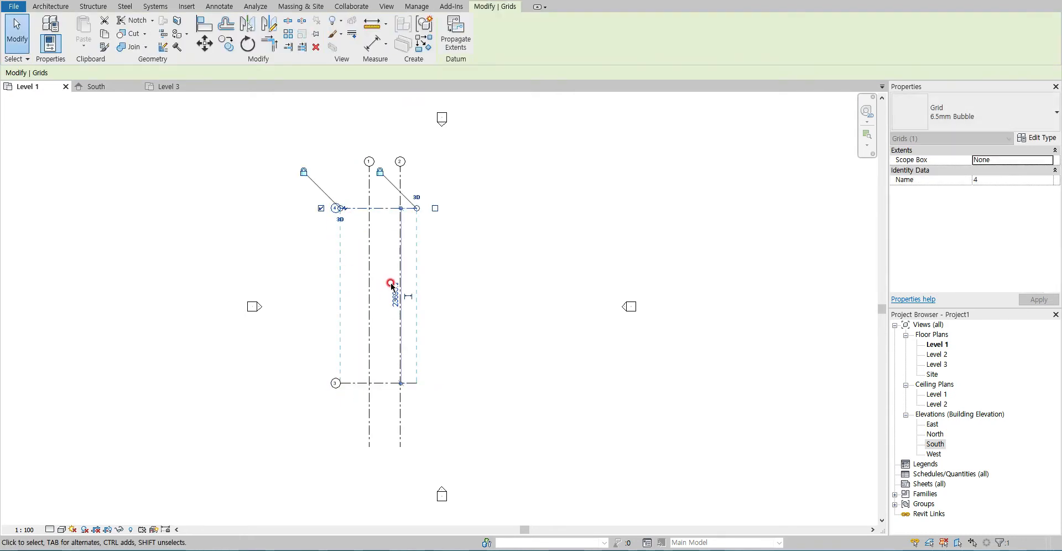
{"action": "key", "text": "Return"}
{"action": "left_click", "coordinate": [430, 285]}
Shorten both vertical grid lines at each end so they stop just beyond horizontal grids 4 and 3
{"action": "left_click", "coordinate": [401, 214]}
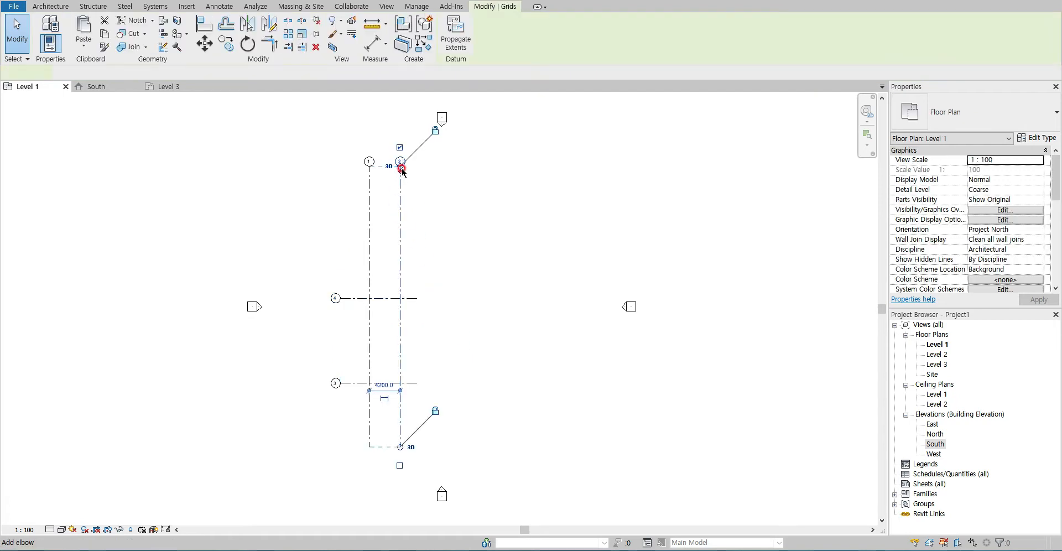
{"action": "scroll", "coordinate": [402, 172], "scroll_direction": "up", "scroll_amount": 3}
{"action": "left_click_drag", "start_coordinate": [401, 165], "coordinate": [400, 382]}
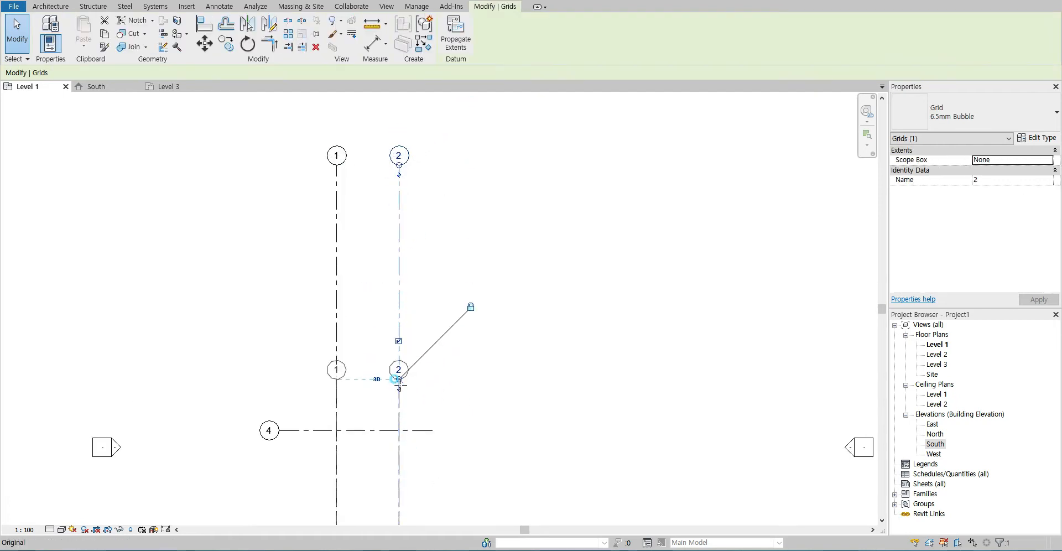
{"action": "middle_click_drag", "start_coordinate": [438, 458], "coordinate": [510, 228]}
{"action": "left_click", "coordinate": [471, 422]}
{"action": "left_click", "coordinate": [469, 423]}
{"action": "left_click_drag", "start_coordinate": [464, 507], "coordinate": [459, 399]}
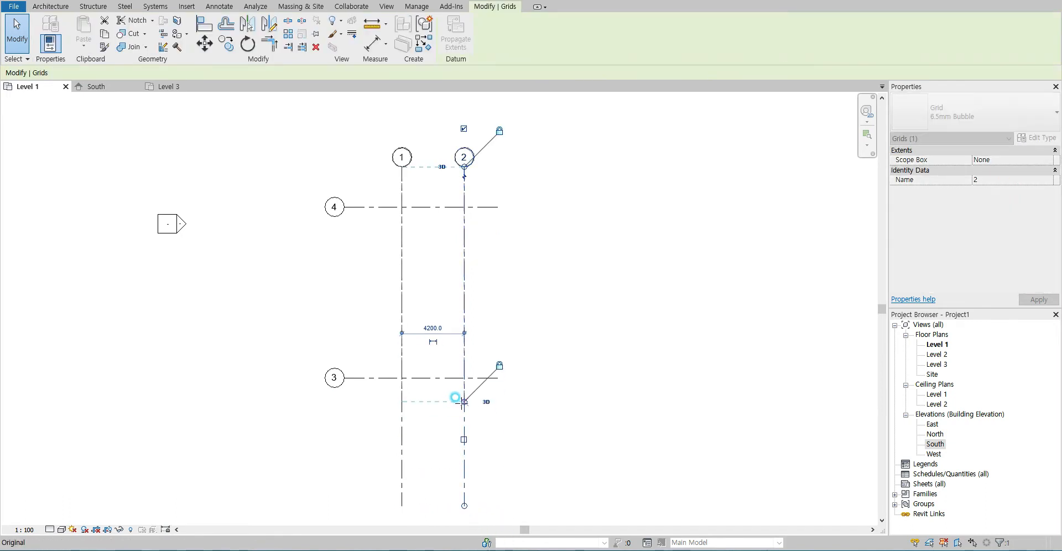
{"action": "left_click", "coordinate": [431, 235]}
Add aligned dimensions between vertical grids 1 and 2 above grid 4, and between horizontal grids 4 and 3 west of grid 1
{"action": "scroll", "coordinate": [424, 242], "scroll_direction": "up", "scroll_amount": 2}
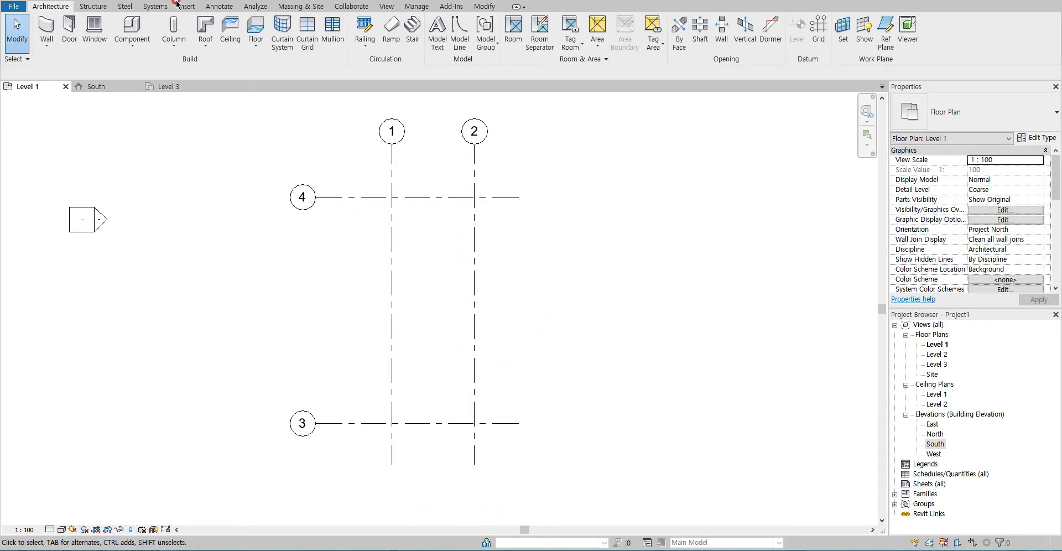
{"action": "left_click", "coordinate": [219, 6]}
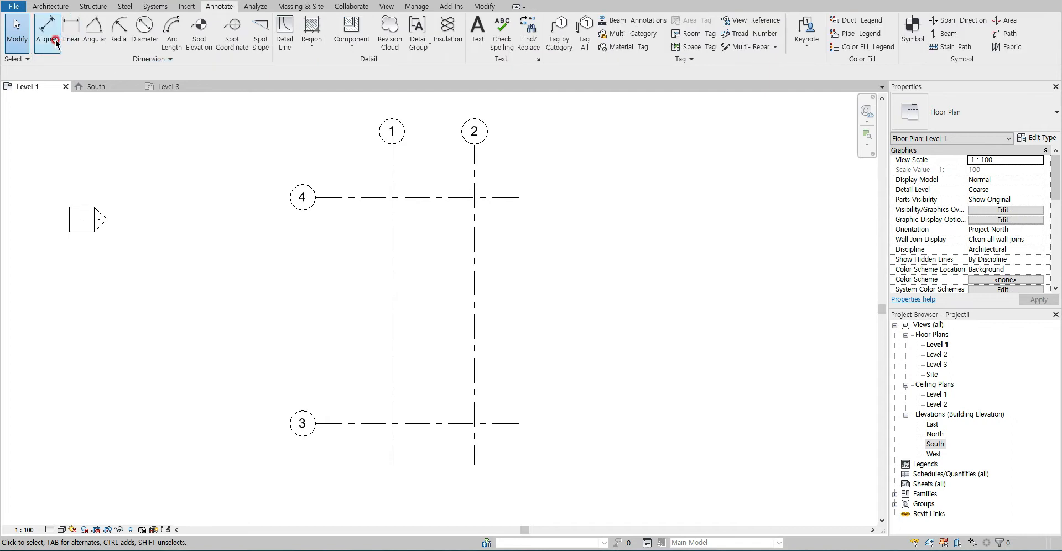
{"action": "left_click", "coordinate": [48, 31]}
{"action": "left_click", "coordinate": [392, 183]}
{"action": "left_click", "coordinate": [474, 186]}
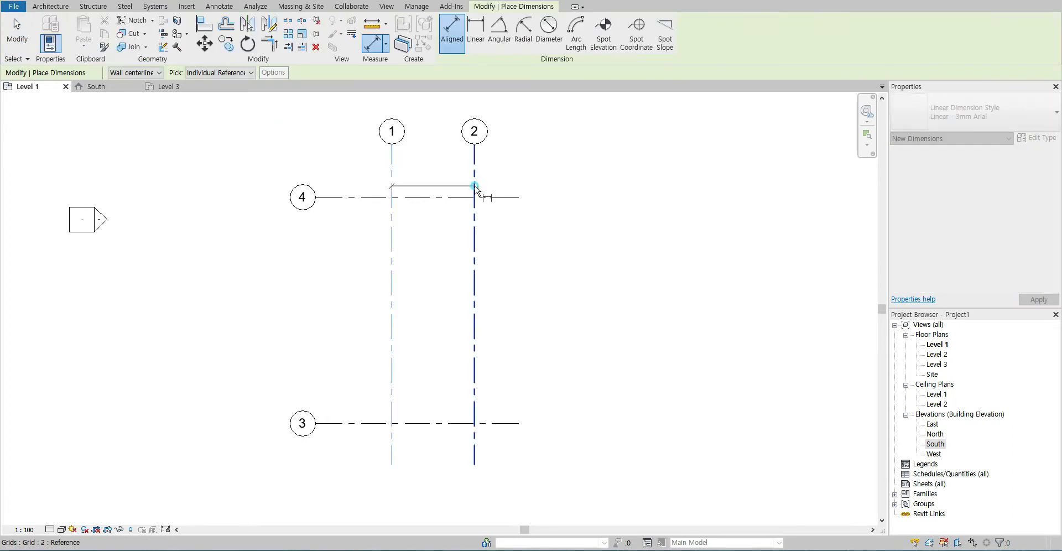
{"action": "left_click", "coordinate": [449, 170]}
{"action": "left_click", "coordinate": [347, 198]}
{"action": "left_click", "coordinate": [350, 423]}
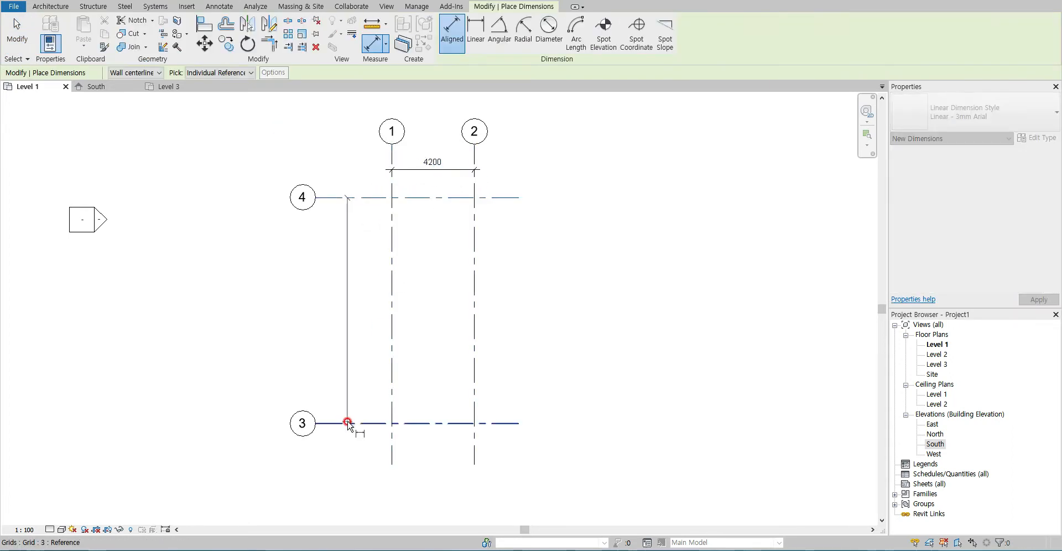
{"action": "left_click", "coordinate": [334, 410]}
{"action": "left_click", "coordinate": [205, 195]}
{"action": "key", "text": "Escape"}
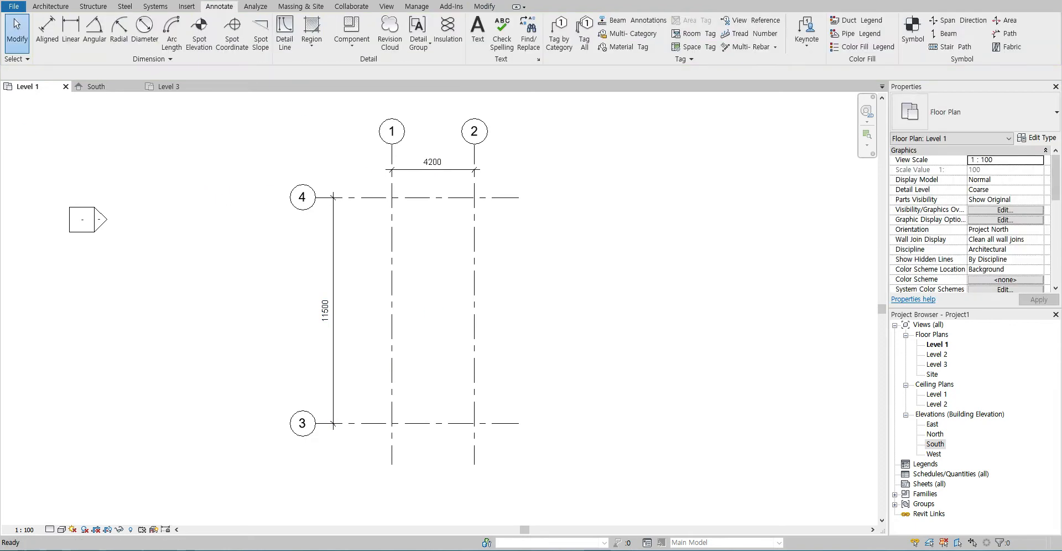
Check the reference floor plan, copy vertical grid 1 to the east, and set the copy's distance from grid 1 to 2600
{"action": "key", "text": "alt+Tab"}
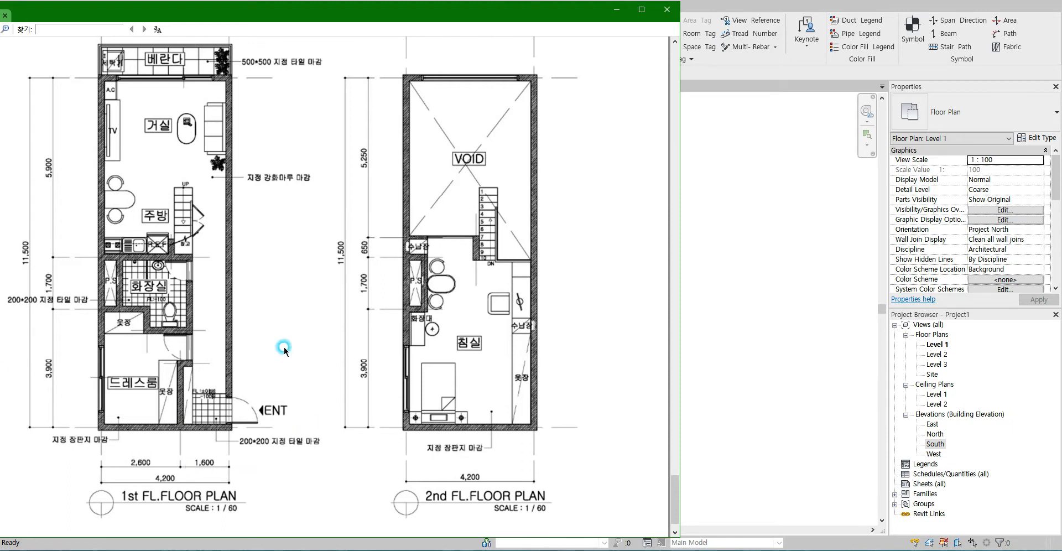
{"action": "left_click", "coordinate": [716, 172]}
{"action": "left_click", "coordinate": [392, 357]}
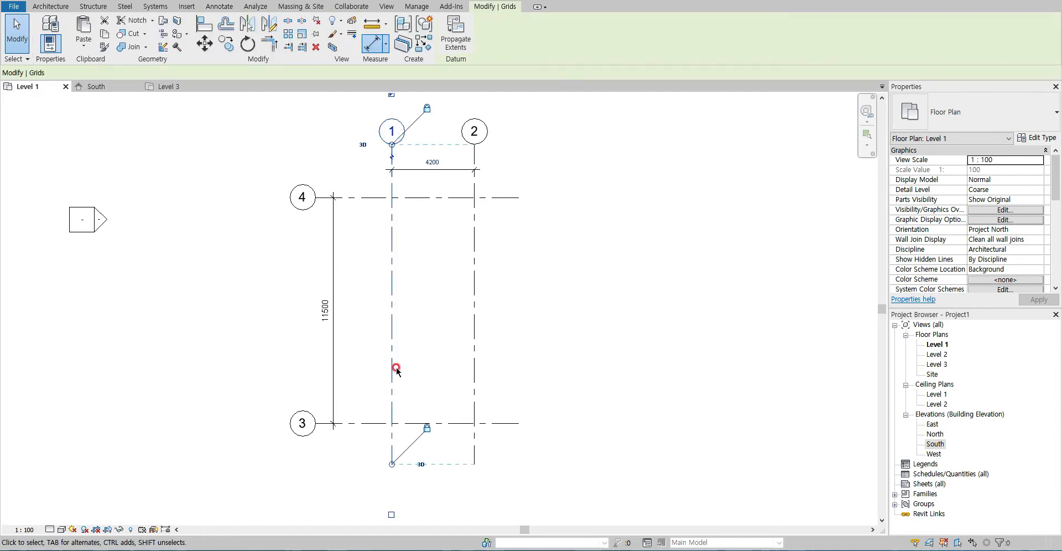
{"action": "left_click_drag", "start_coordinate": [413, 367], "coordinate": [439, 363], "text": "ctrl"}
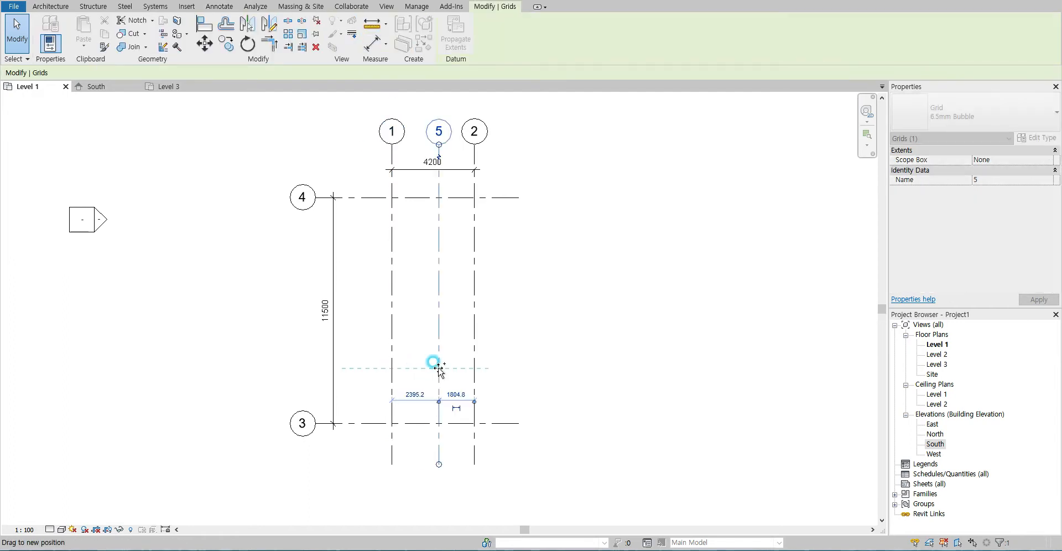
{"action": "left_click", "coordinate": [415, 394]}
{"action": "type", "text": "26"}
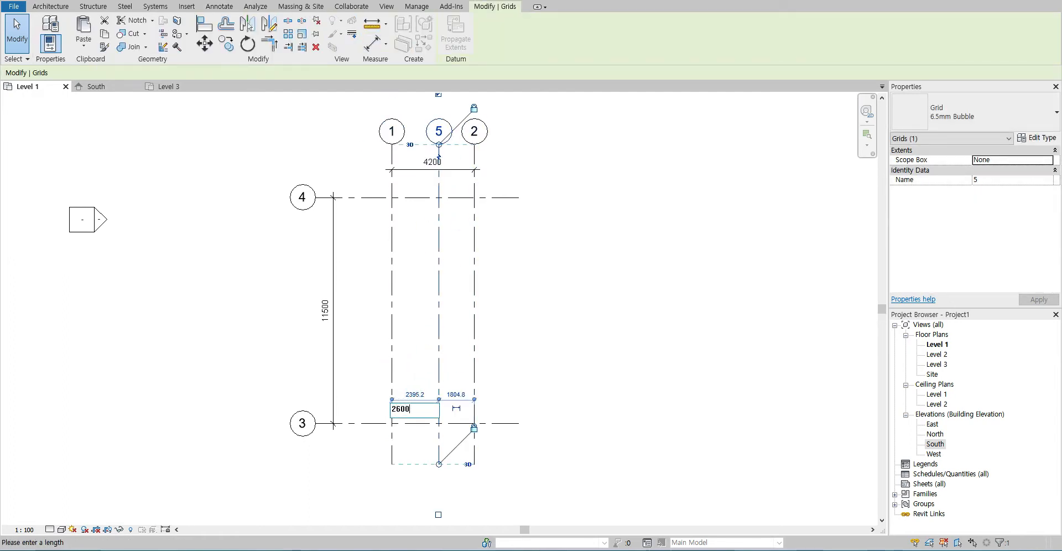
{"action": "type", "text": "00"}
{"action": "left_click", "coordinate": [422, 406]}
{"action": "left_click", "coordinate": [545, 263]}
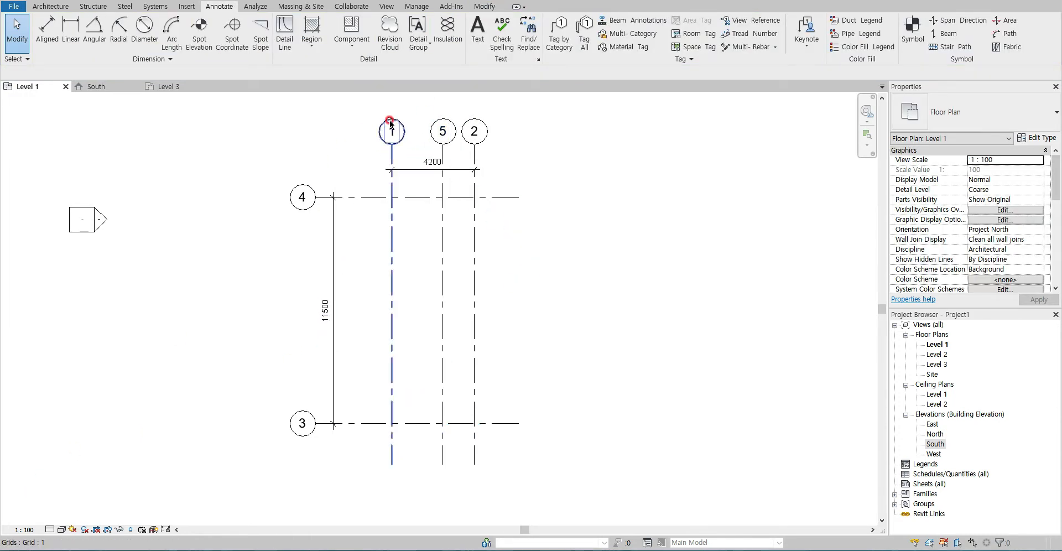
Try view scales of 1 : 200 and 1 : 50 on the Level 1 plan and return it to 1 : 100
{"action": "left_click", "coordinate": [28, 529]}
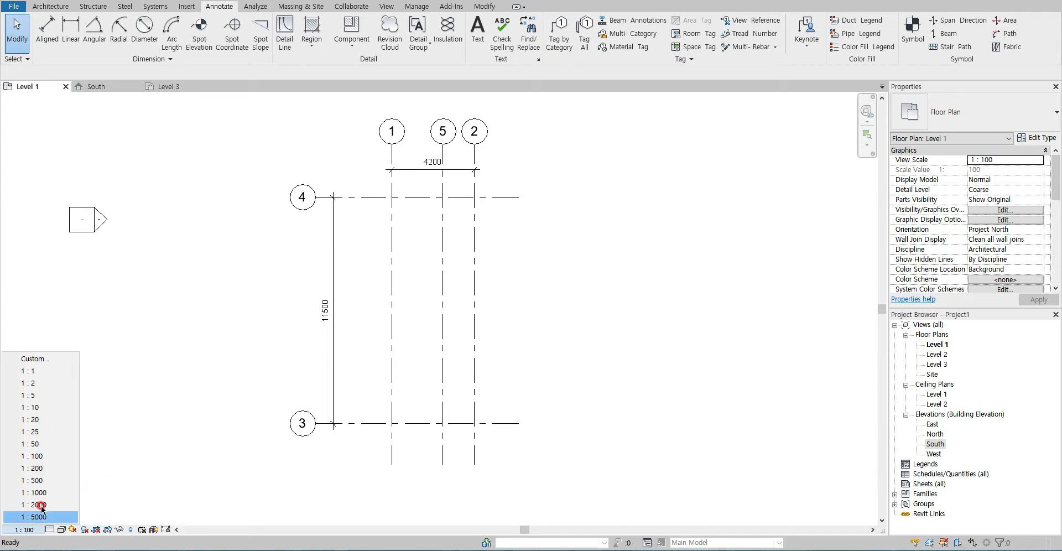
{"action": "left_click", "coordinate": [39, 471]}
{"action": "left_click", "coordinate": [25, 530]}
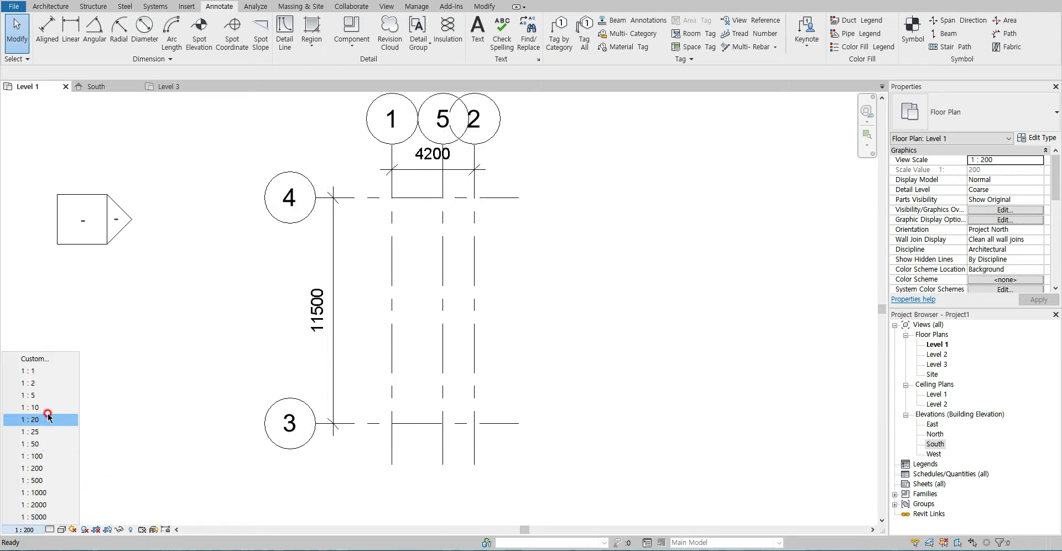
{"action": "left_click", "coordinate": [33, 443]}
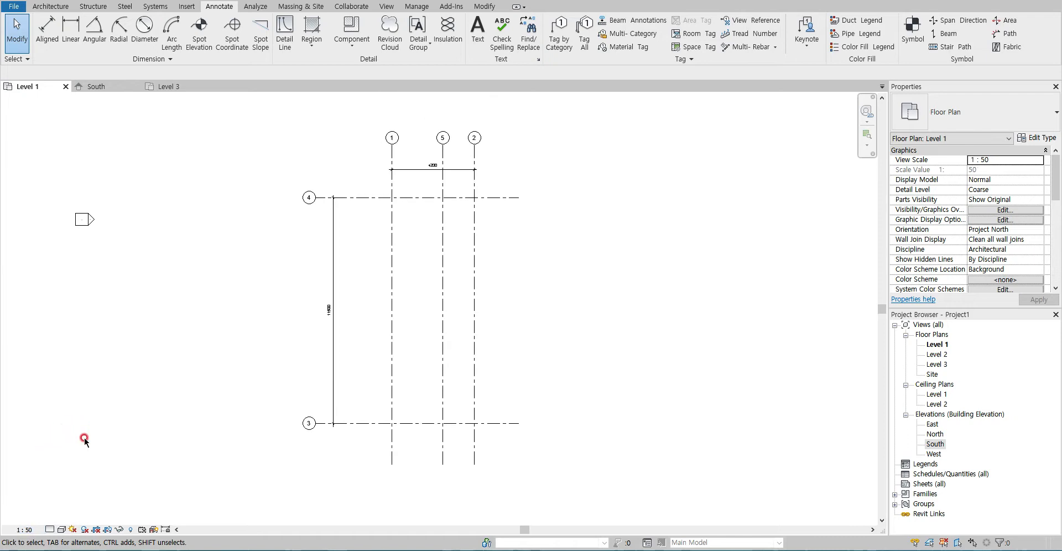
{"action": "left_click", "coordinate": [25, 530]}
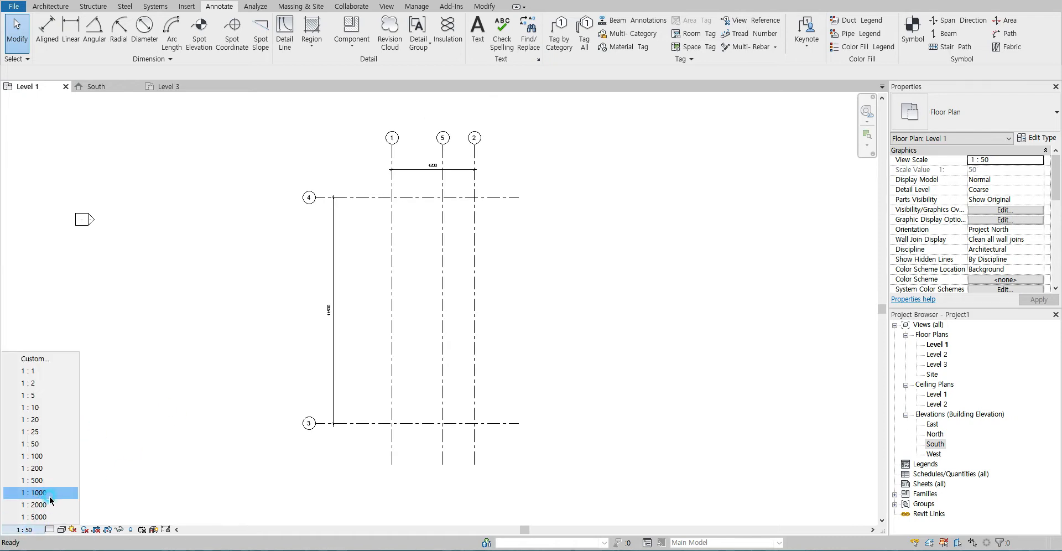
{"action": "left_click", "coordinate": [33, 457]}
Hide the bubble of the intermediate vertical grid 5 between grids 1 and 2
{"action": "left_click", "coordinate": [442, 136]}
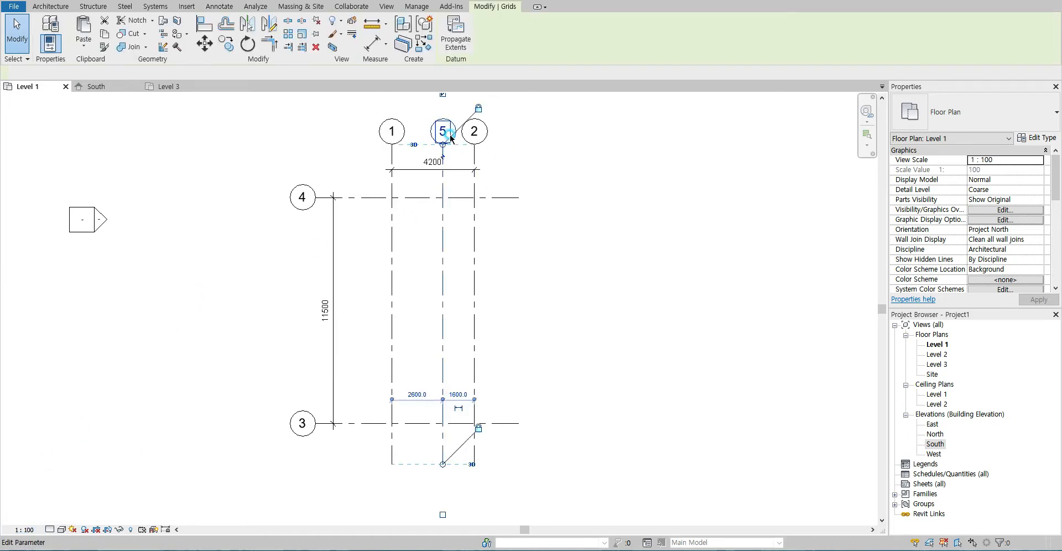
{"action": "middle_click_drag", "start_coordinate": [456, 202], "coordinate": [445, 236]}
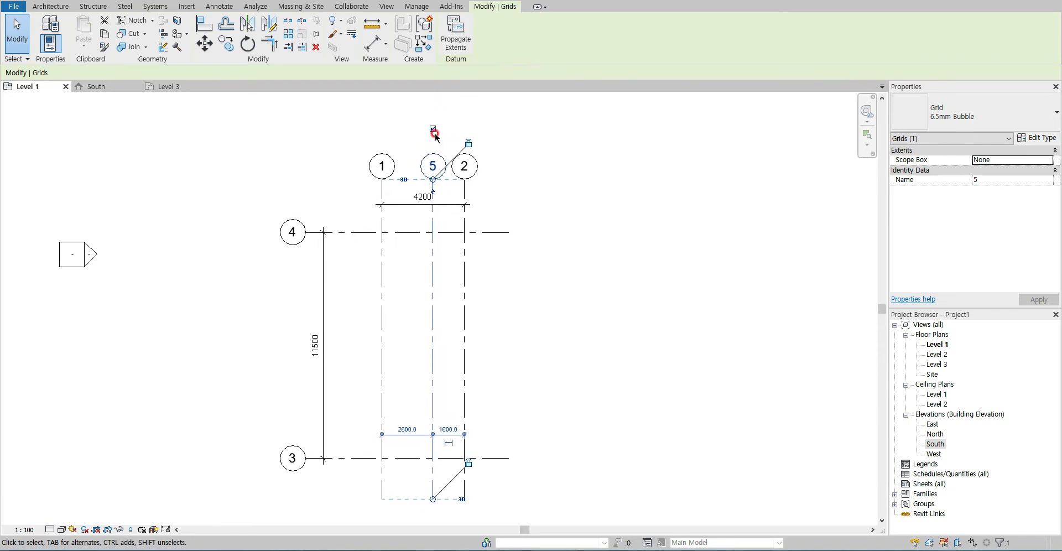
{"action": "left_click", "coordinate": [433, 127]}
{"action": "left_click", "coordinate": [538, 314]}
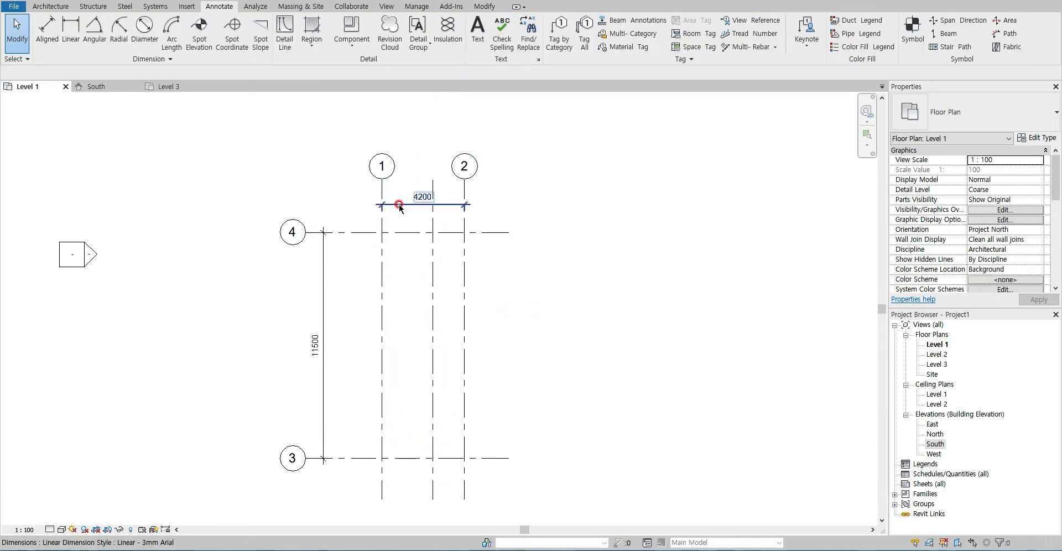
Place a continuous aligned dimension across all three vertical grids, just below the overall 4200 dimension
{"action": "left_click", "coordinate": [46, 29]}
{"action": "left_click", "coordinate": [381, 221]}
{"action": "left_click", "coordinate": [433, 222]}
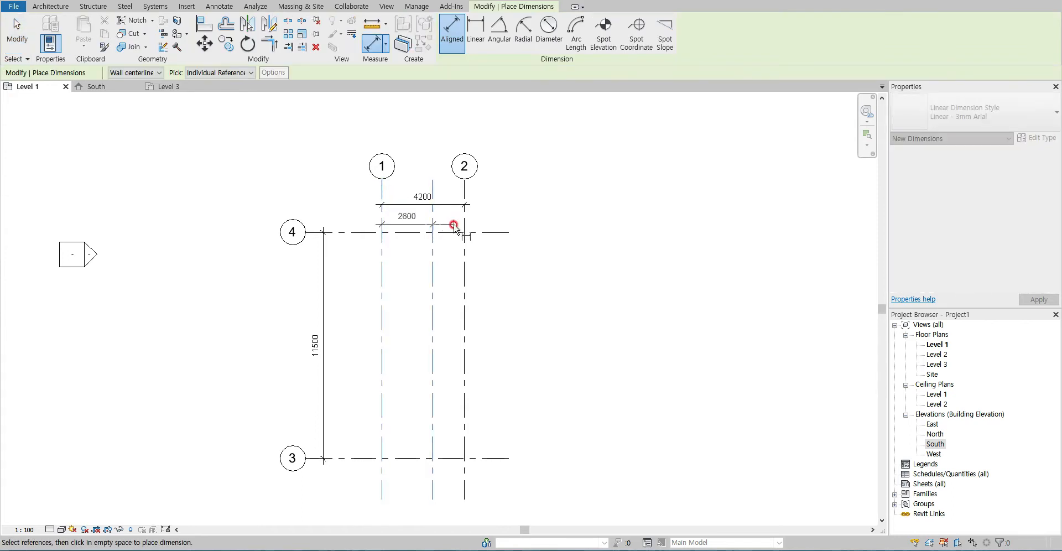
{"action": "left_click", "coordinate": [465, 224]}
{"action": "left_click", "coordinate": [487, 219]}
{"action": "key", "text": "Escape"}
{"action": "key", "text": "Escape"}
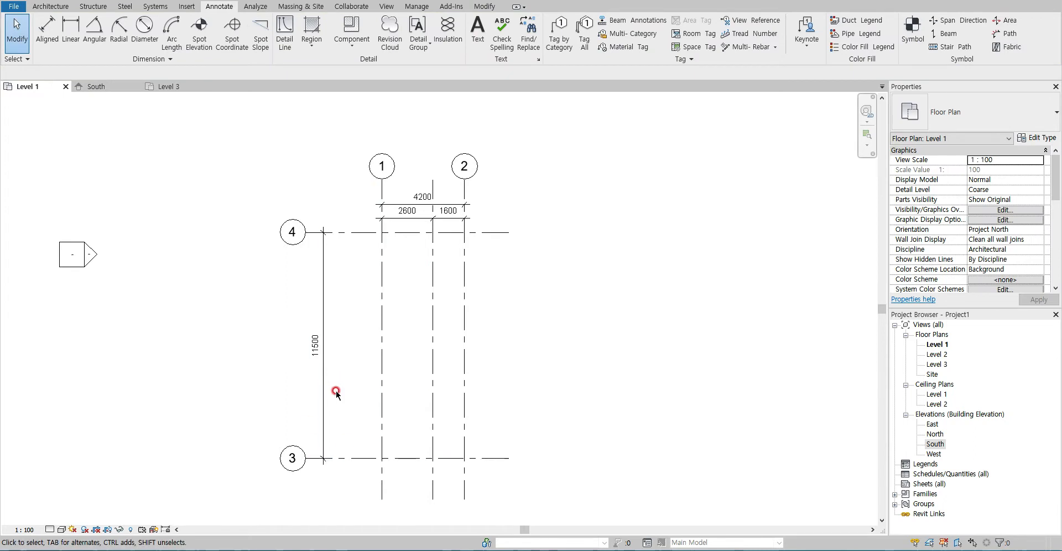
Check the reference floor plan's depth spacings and copy horizontal grid 3 upward twice for two intermediate grid lines
{"action": "key", "text": "alt+Tab"}
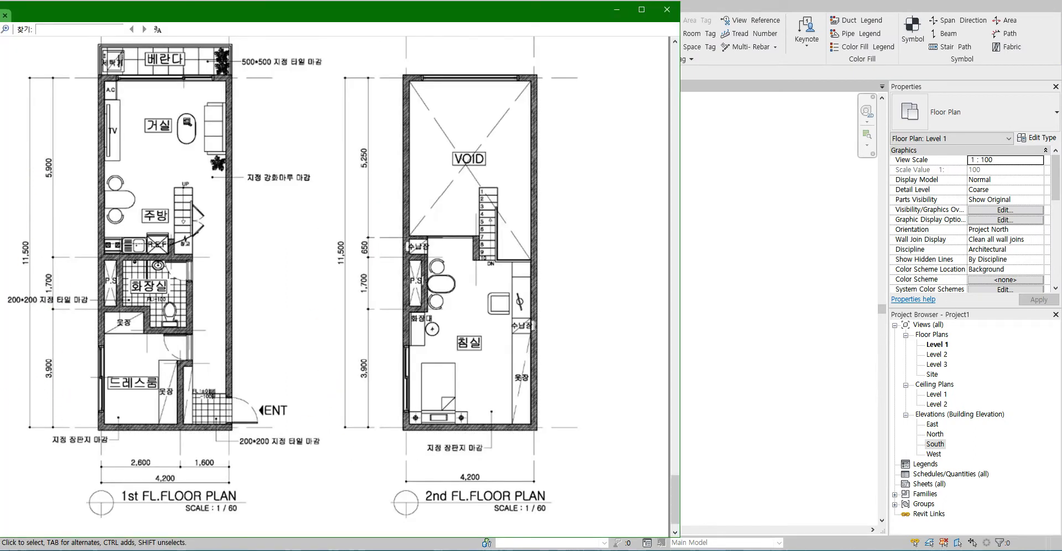
{"action": "key", "text": "alt+Tab"}
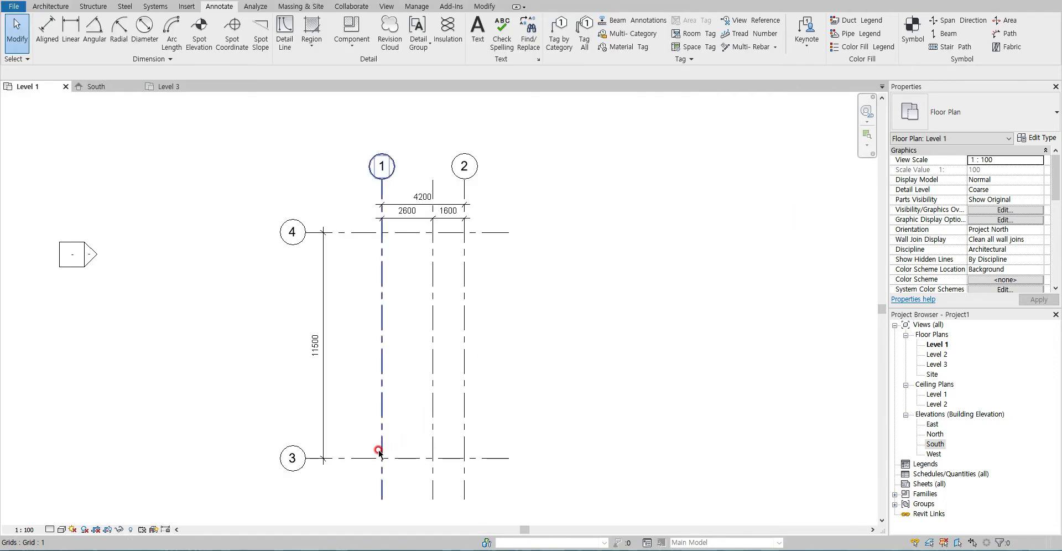
{"action": "left_click", "coordinate": [354, 458]}
{"action": "left_click_drag", "start_coordinate": [367, 408], "coordinate": [356, 352], "text": "ctrl"}
{"action": "left_click", "coordinate": [356, 439]}
Set the distance between horizontal grid 3 and the lower intermediate grid 6 to 3900
{"action": "left_click", "coordinate": [362, 405]}
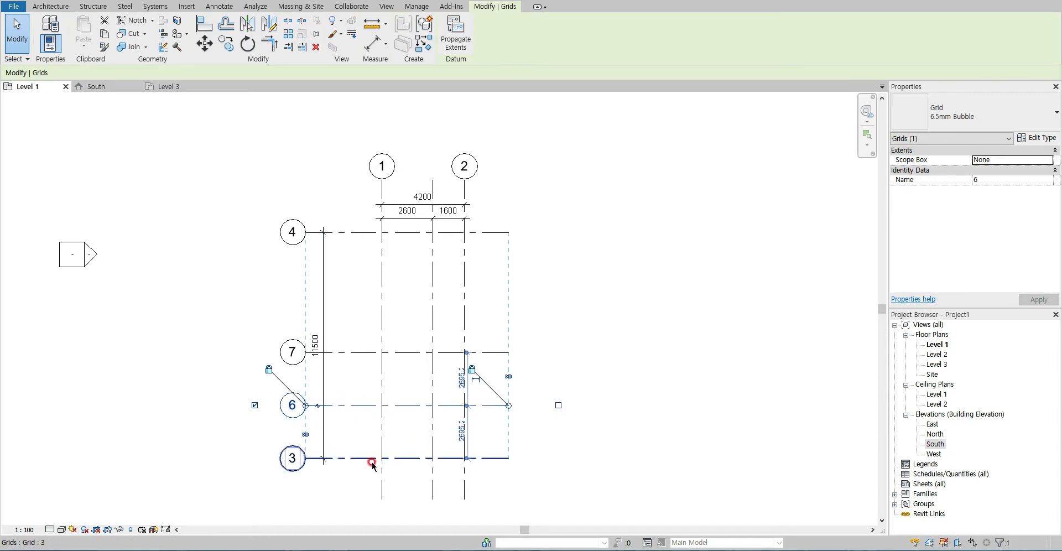
{"action": "left_click", "coordinate": [459, 434]}
{"action": "type", "text": "390"}
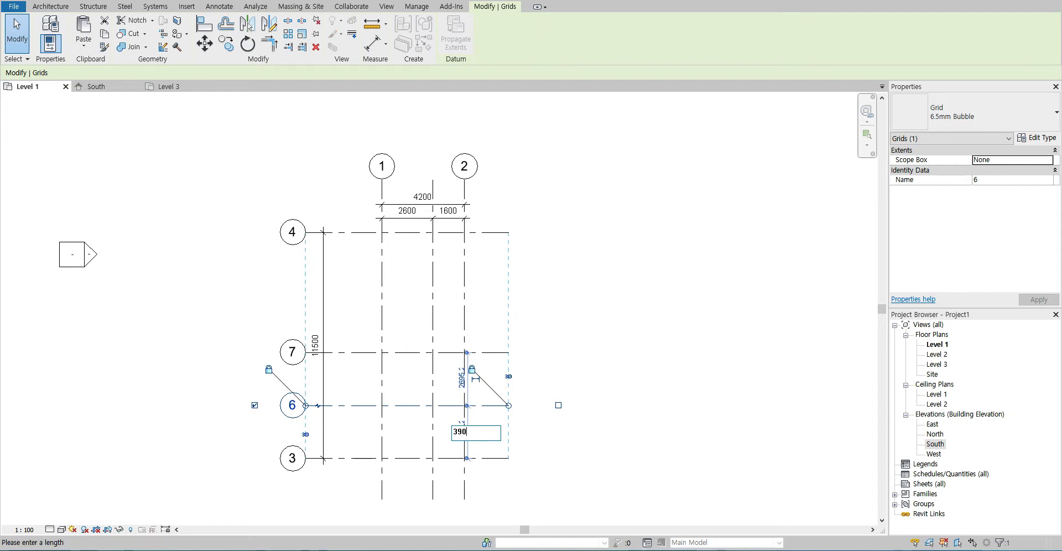
{"action": "type", "text": "0"}
{"action": "key", "text": "Return"}
{"action": "key", "text": "Escape"}
Check the reference plan again and set the distance between intermediate horizontal grids 6 and 7 to 1700
{"action": "key", "text": "alt+Tab"}
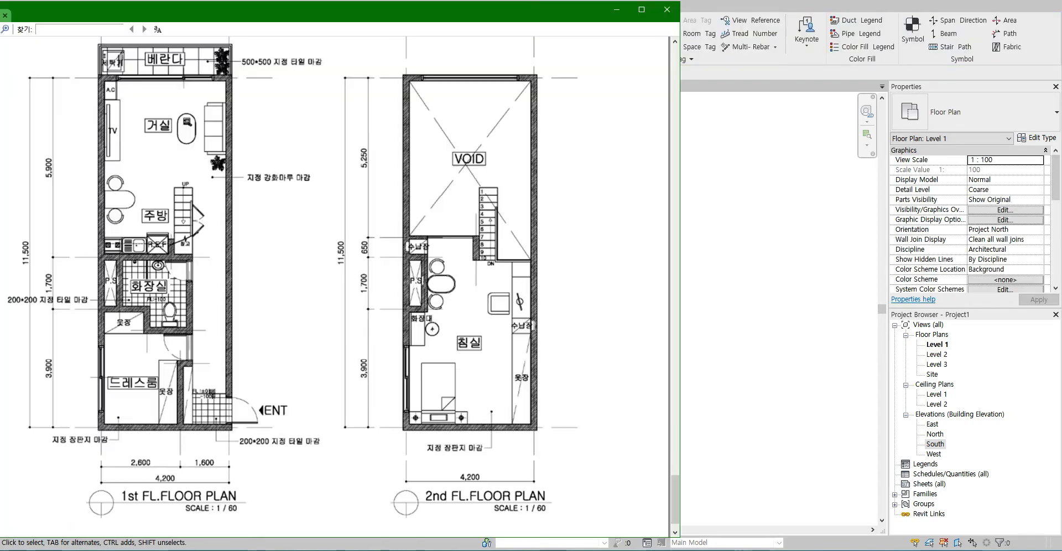
{"action": "key", "text": "alt+Tab"}
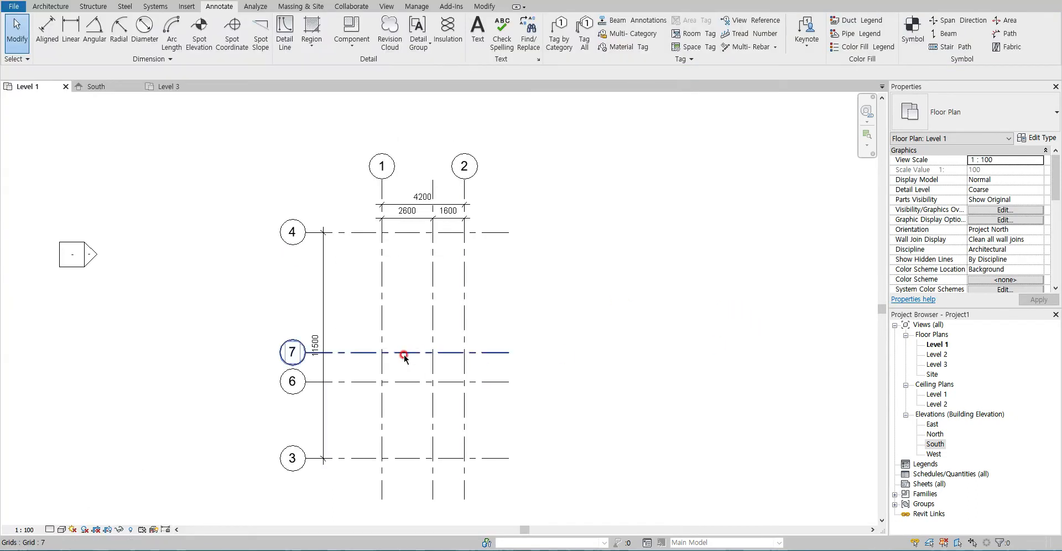
{"action": "left_click", "coordinate": [397, 353]}
{"action": "left_click", "coordinate": [463, 367]}
{"action": "type", "text": "1700"}
{"action": "key", "text": "Return"}
{"action": "left_click", "coordinate": [597, 421]}
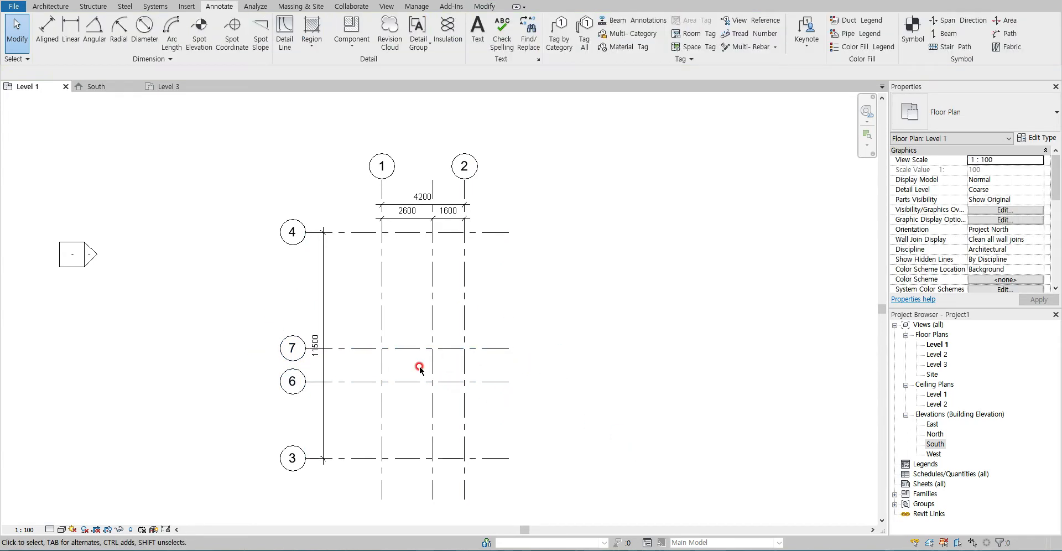
{"action": "left_click", "coordinate": [408, 348]}
{"action": "left_click", "coordinate": [600, 418]}
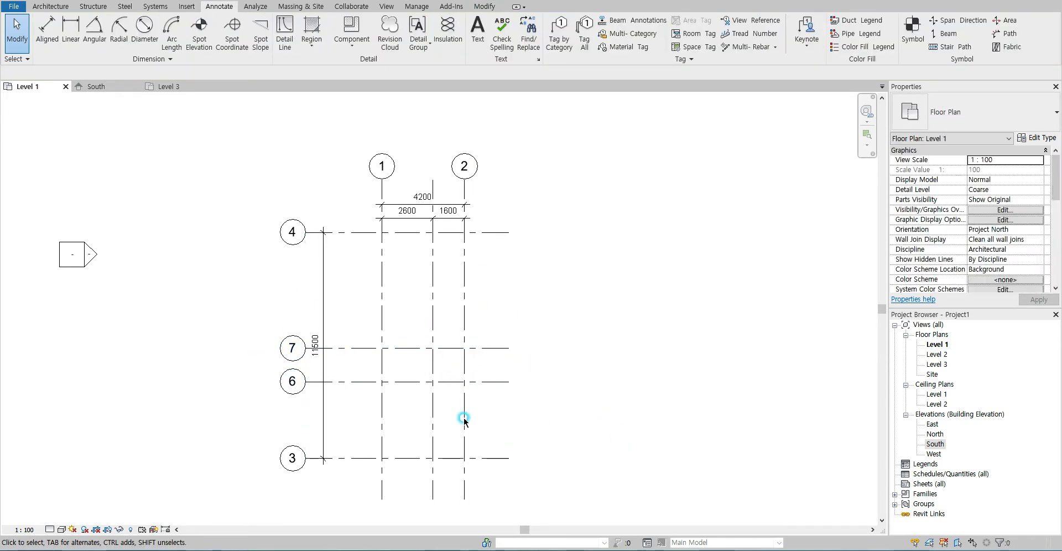
Hide the bubbles of the two intermediate horizontal grids 7 and 6
{"action": "left_click", "coordinate": [343, 349]}
{"action": "left_click", "coordinate": [254, 349]}
{"action": "left_click", "coordinate": [343, 382]}
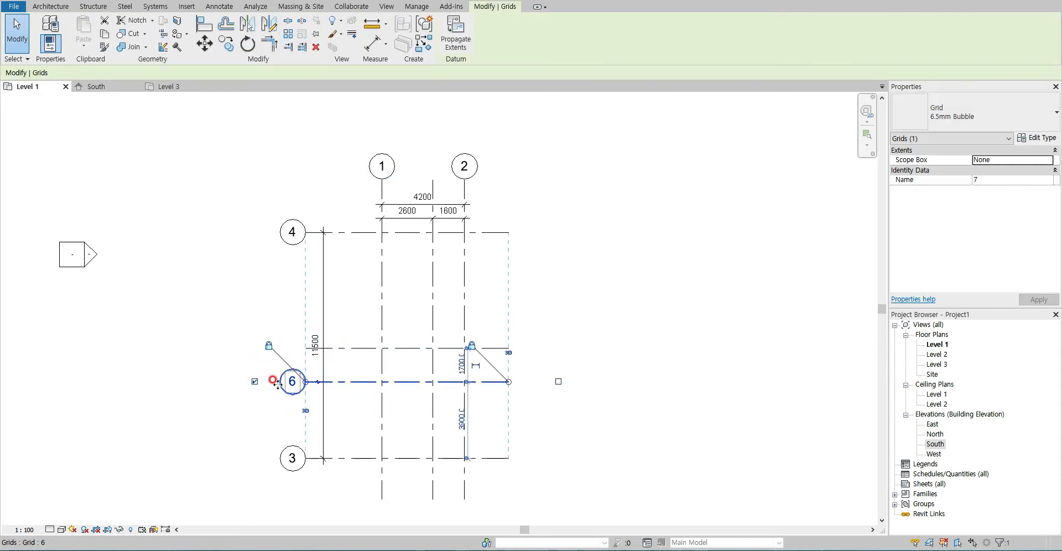
{"action": "left_click", "coordinate": [255, 381]}
{"action": "left_click", "coordinate": [180, 399]}
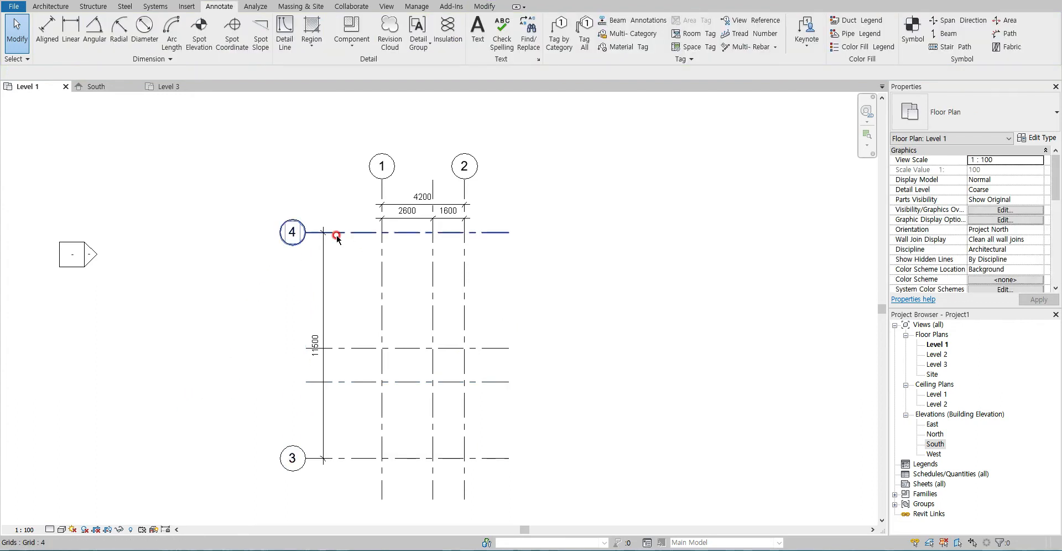
Rename the lower horizontal grid 3 as A and the upper horizontal grid 4 as B
{"action": "left_click", "coordinate": [291, 458]}
{"action": "left_click", "coordinate": [292, 458]}
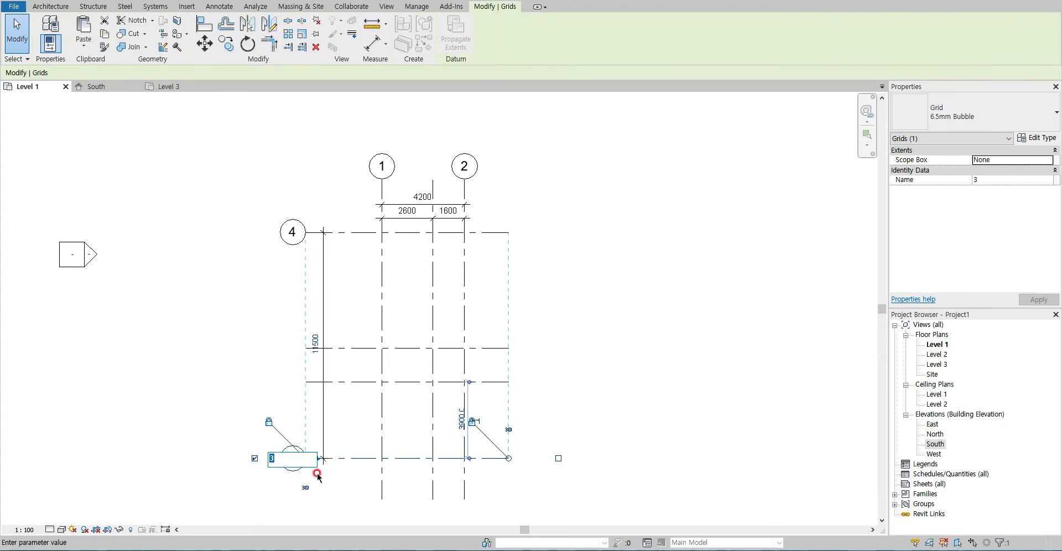
{"action": "left_click", "coordinate": [215, 261]}
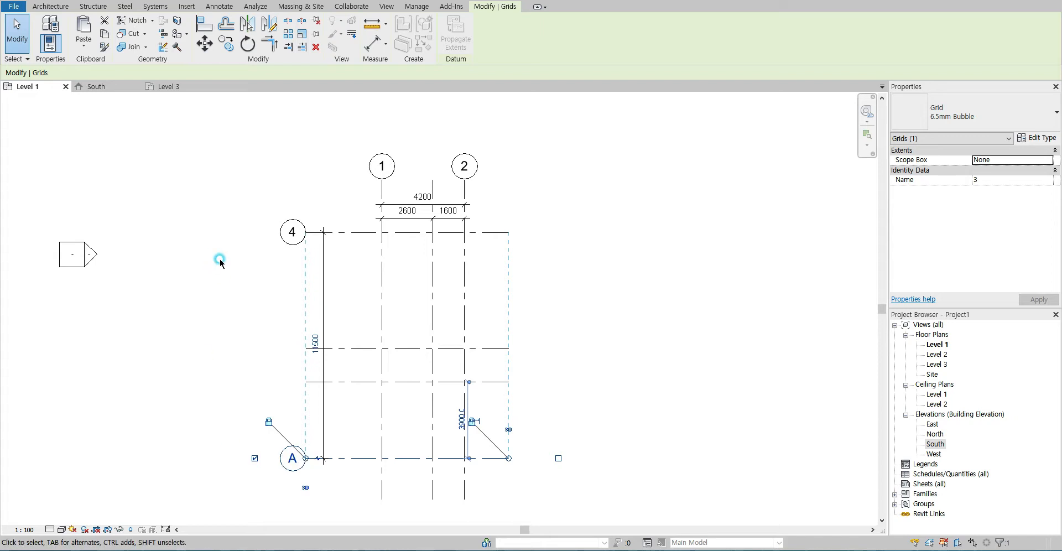
{"action": "left_click", "coordinate": [292, 231]}
{"action": "left_click", "coordinate": [292, 233]}
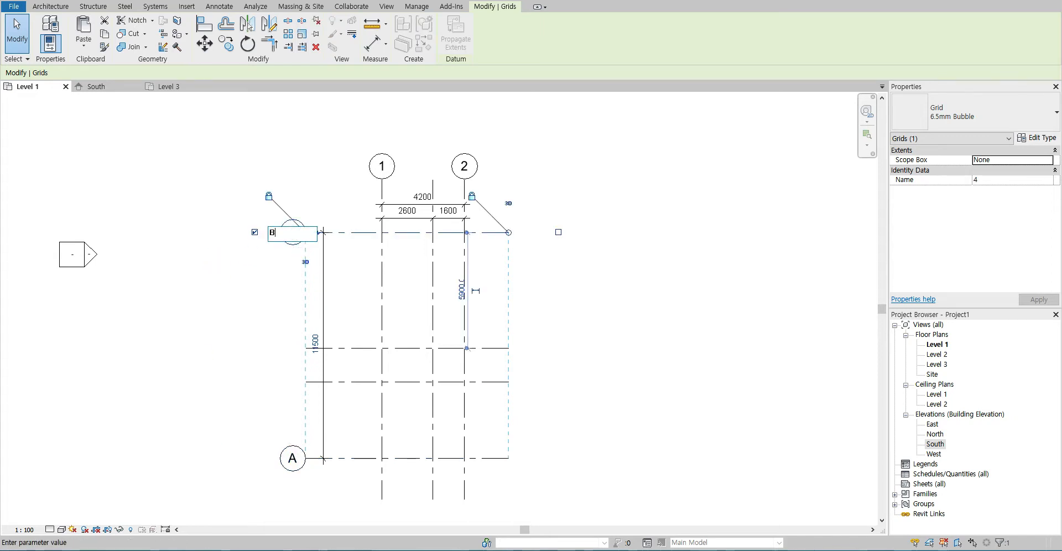
{"action": "type", "text": "B"}
{"action": "left_click", "coordinate": [223, 331]}
{"action": "left_click", "coordinate": [565, 351]}
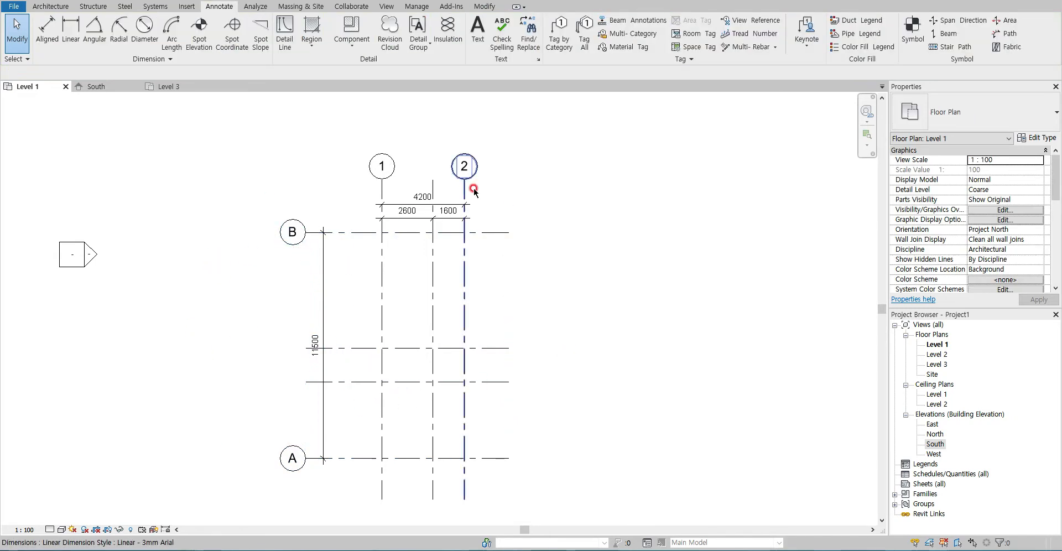
{"action": "left_click", "coordinate": [48, 32]}
{"action": "left_click", "coordinate": [357, 458]}
{"action": "left_click", "coordinate": [357, 382]}
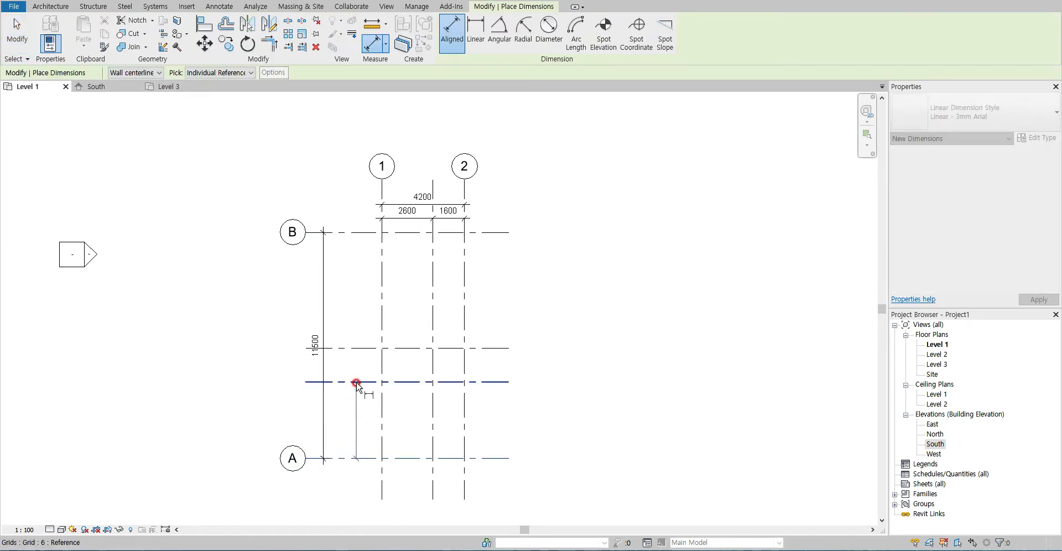
{"action": "left_click", "coordinate": [365, 354]}
{"action": "left_click", "coordinate": [354, 232]}
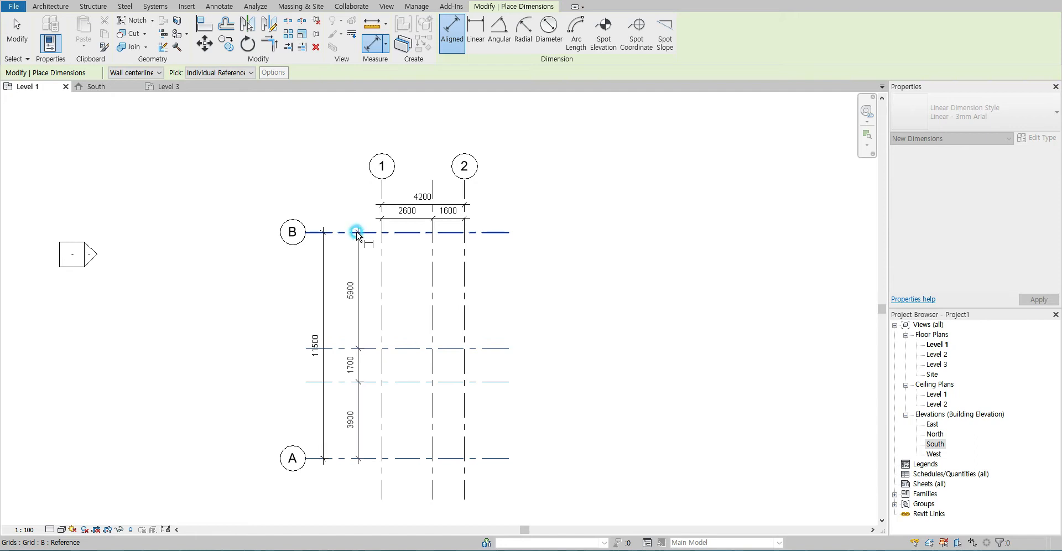
{"action": "key", "text": "Escape"}
{"action": "key", "text": "Escape"}
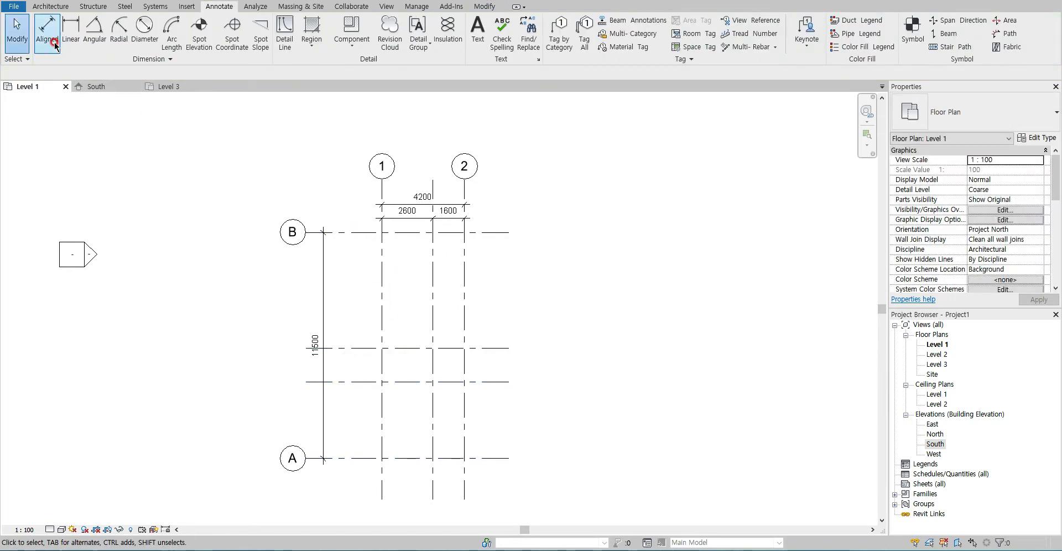
Place an aligned dimension string across grid A, both intermediate horizontal grids and grid B, just inside the overall 11500 dimension
{"action": "left_click", "coordinate": [51, 42]}
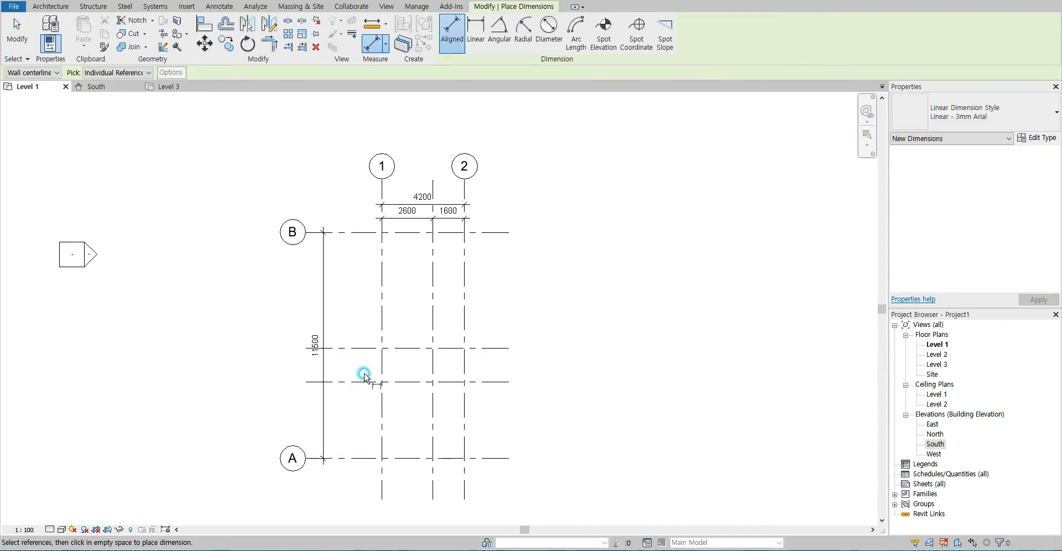
{"action": "left_click", "coordinate": [355, 467]}
{"action": "left_click", "coordinate": [363, 383]}
{"action": "left_click", "coordinate": [365, 347]}
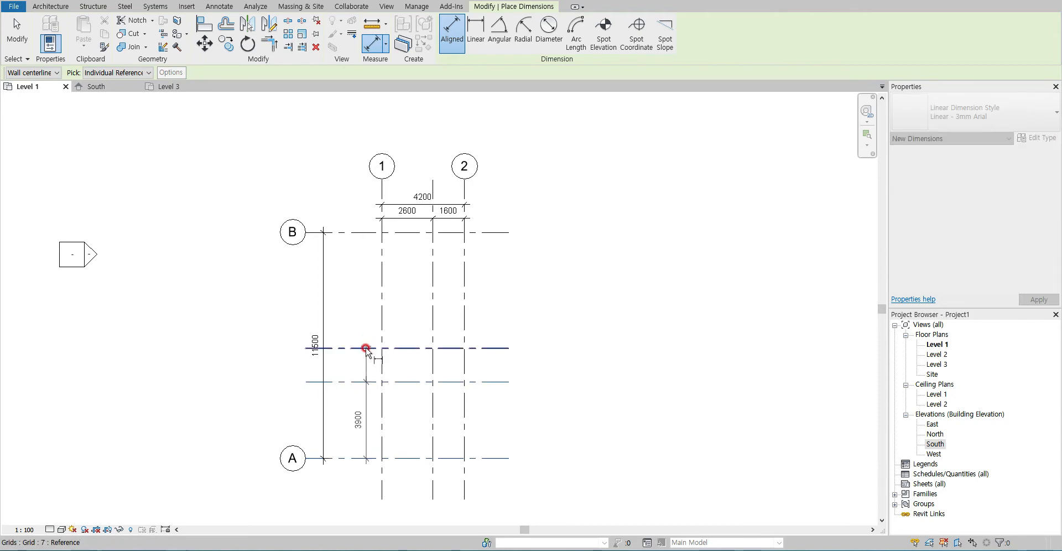
{"action": "left_click", "coordinate": [355, 233]}
{"action": "left_click", "coordinate": [348, 242]}
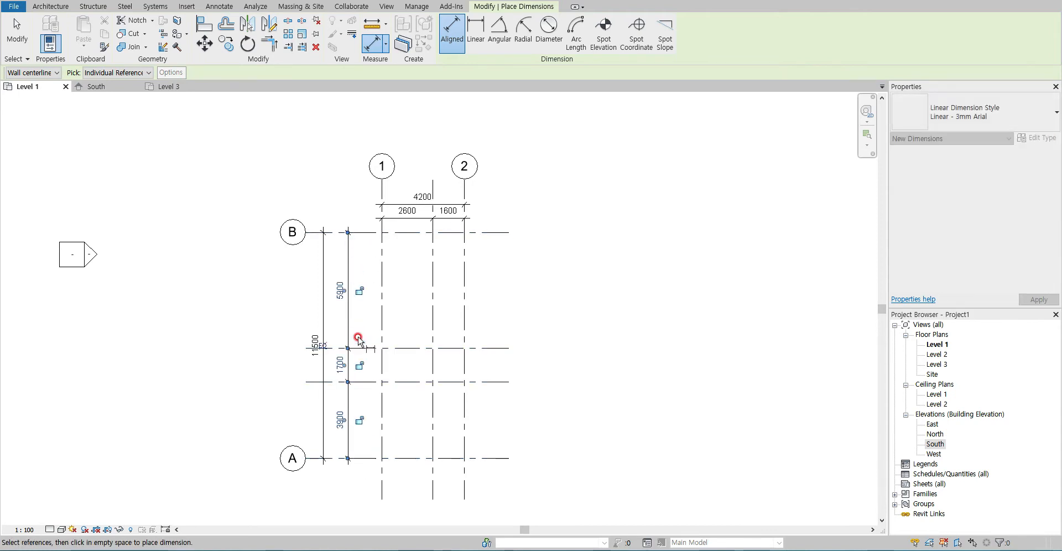
{"action": "key", "text": "Escape"}
{"action": "key", "text": "Escape"}
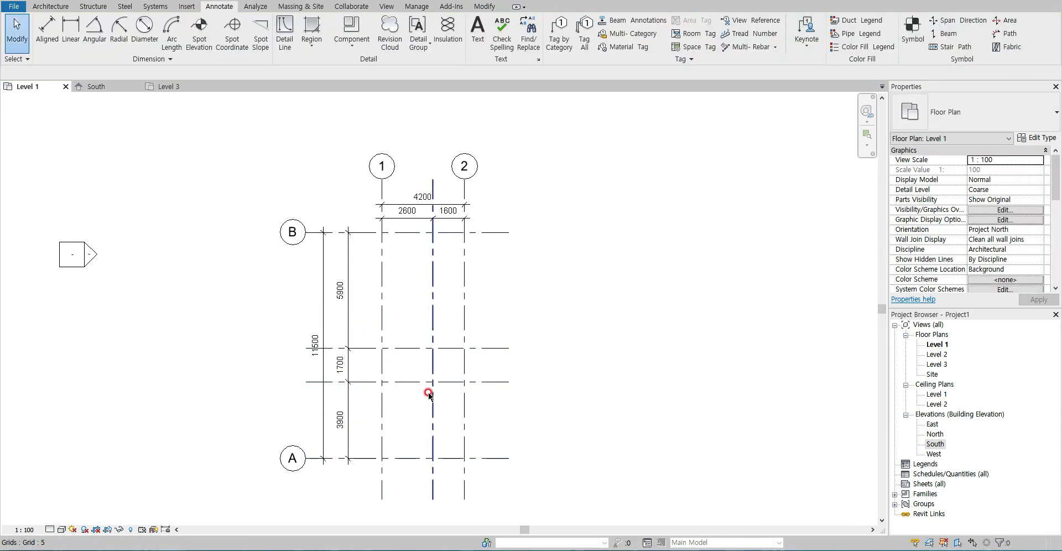
Change the End Segment Color of the 6.5mm Bubble grid type to red
{"action": "scroll", "coordinate": [427, 390], "scroll_direction": "up", "scroll_amount": 2}
{"action": "middle_click_drag", "start_coordinate": [488, 405], "coordinate": [448, 379]}
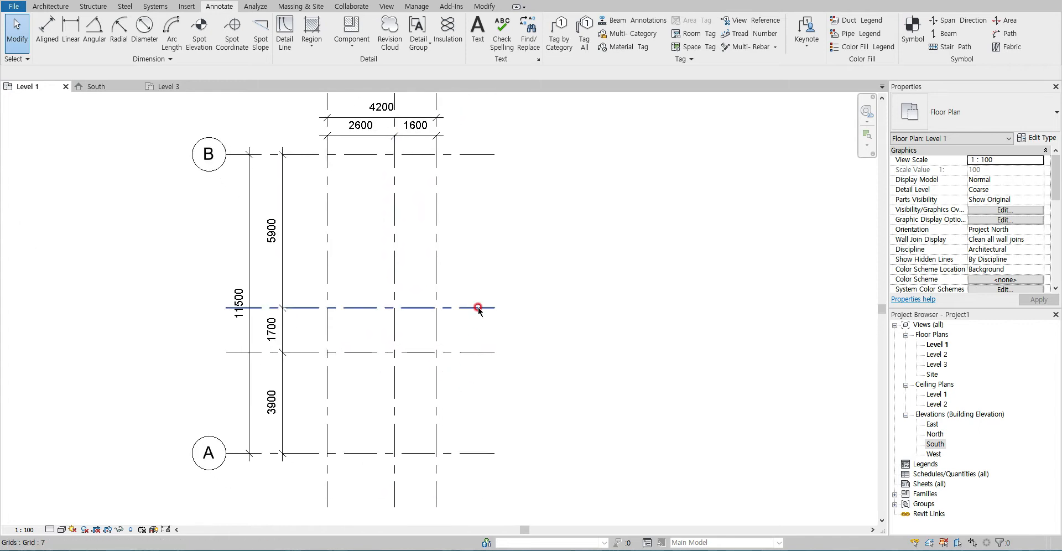
{"action": "left_click", "coordinate": [470, 307]}
{"action": "left_click", "coordinate": [1039, 137]}
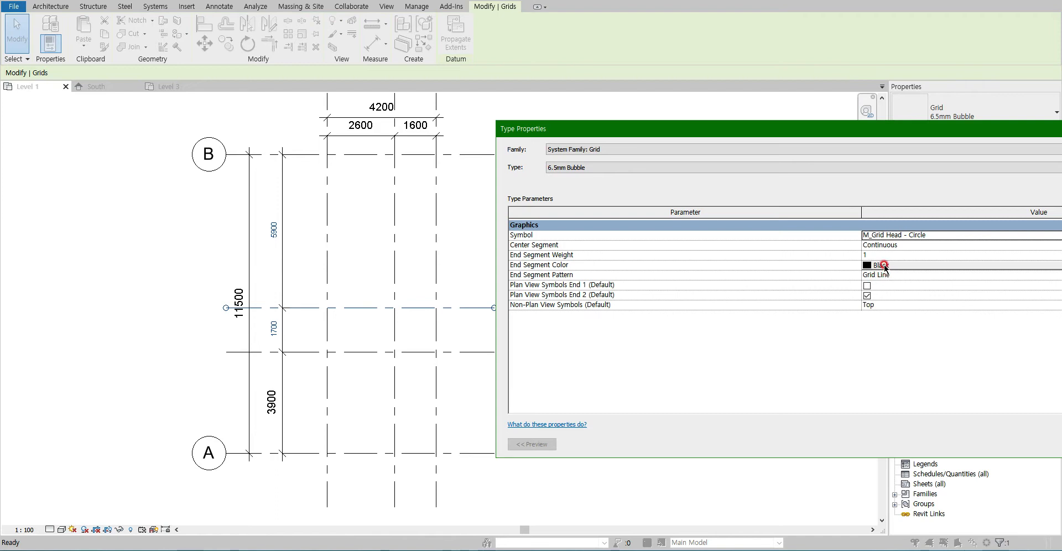
{"action": "left_click", "coordinate": [885, 266]}
{"action": "left_click", "coordinate": [763, 303]}
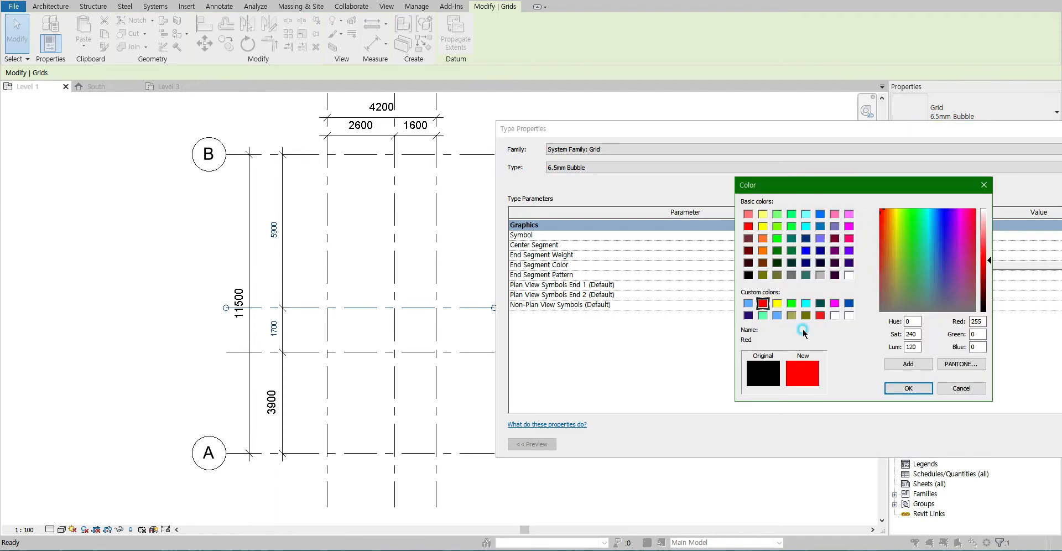
{"action": "left_click", "coordinate": [910, 388]}
{"action": "left_click", "coordinate": [1061, 444]}
{"action": "left_click", "coordinate": [609, 432]}
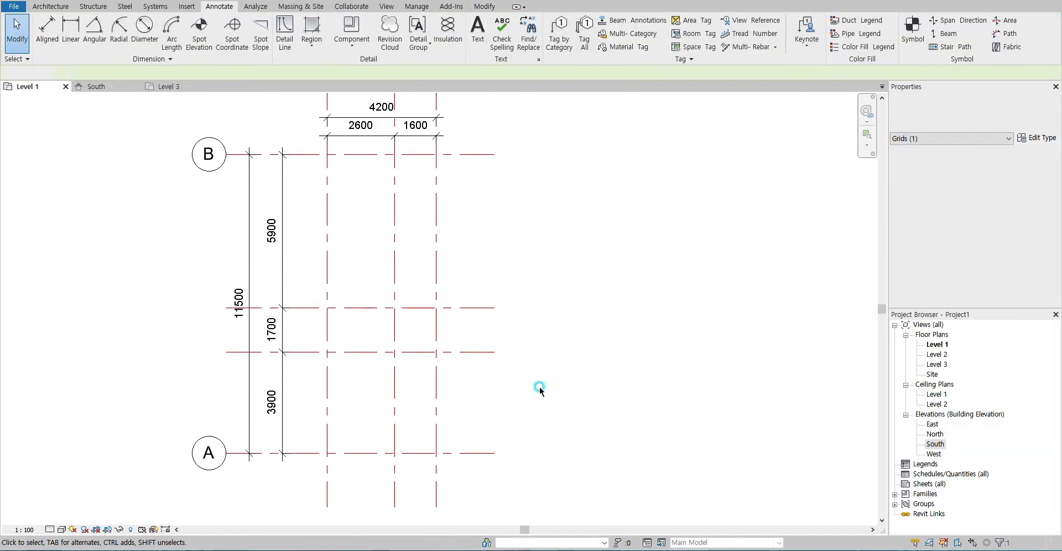
Check the reference plan's veranda and copy horizontal grid B upward to add a grid line above it
{"action": "middle_click_drag", "start_coordinate": [545, 286], "coordinate": [568, 319]}
{"action": "scroll", "coordinate": [573, 324], "scroll_direction": "down", "scroll_amount": 1}
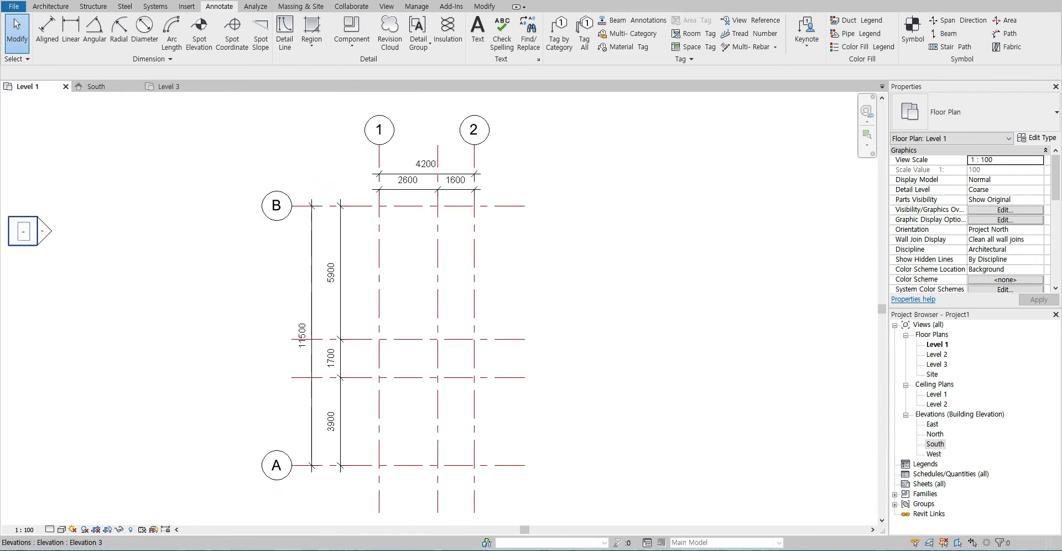
{"action": "key", "text": "alt+Tab"}
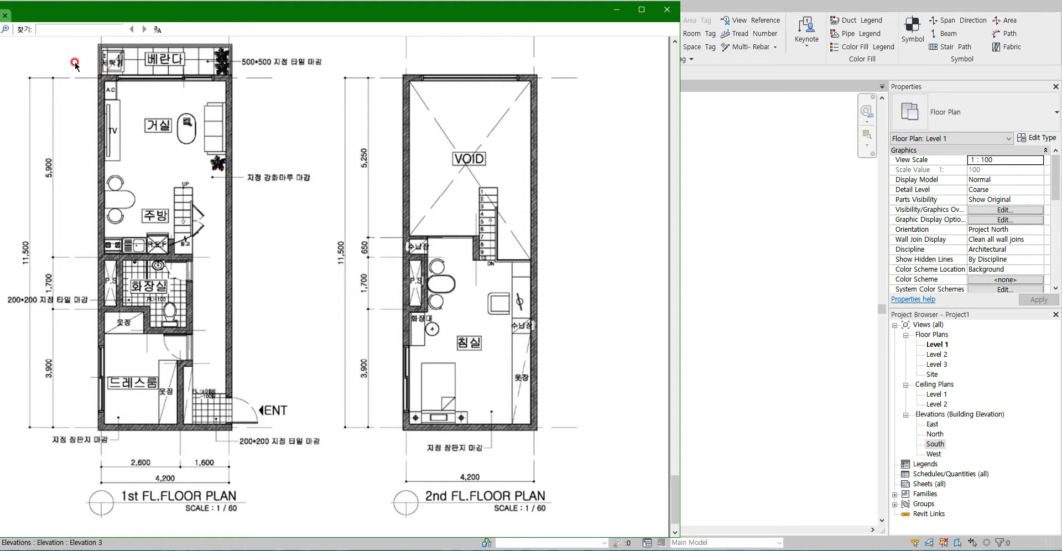
{"action": "key", "text": "alt+Tab"}
{"action": "left_click", "coordinate": [503, 205]}
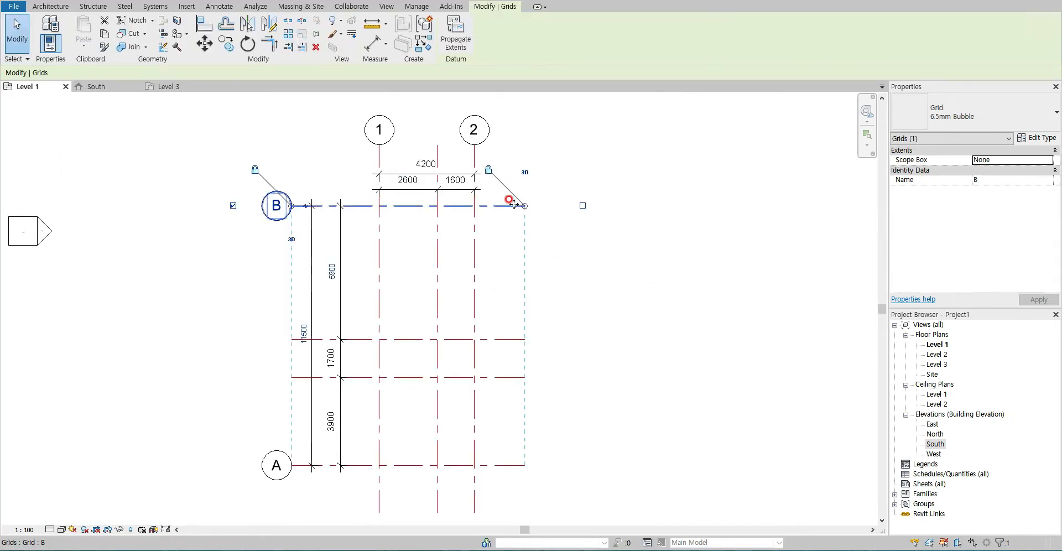
{"action": "left_click_drag", "start_coordinate": [504, 205], "coordinate": [504, 167], "text": "ctrl"}
{"action": "left_click", "coordinate": [541, 193]}
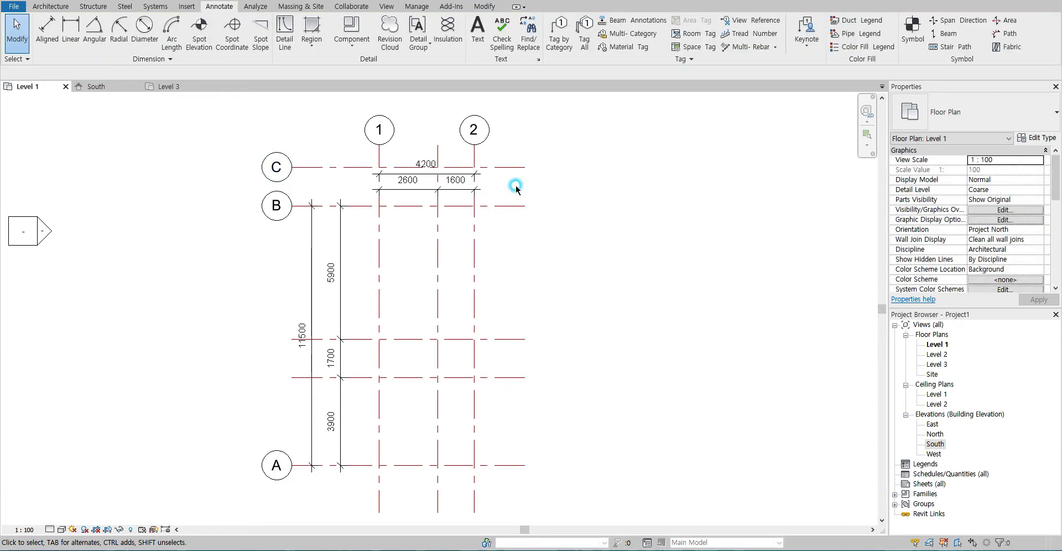
Set the distance between grid B and the copied grid above it to 900
{"action": "left_click", "coordinate": [504, 169]}
{"action": "left_click", "coordinate": [473, 186]}
{"action": "type", "text": "900"}
{"action": "left_click", "coordinate": [492, 239]}
{"action": "left_click", "coordinate": [593, 292]}
Extend the upper ends of the vertical grids farther above the new horizontal grid
{"action": "middle_click_drag", "start_coordinate": [593, 291], "coordinate": [579, 454]}
{"action": "left_click", "coordinate": [474, 271]}
{"action": "left_click_drag", "start_coordinate": [474, 272], "coordinate": [475, 192]}
{"action": "left_click", "coordinate": [572, 266]}
Move both horizontal dimension strings, the overall 4200 and the 2600/1600 pair, down closer to the new top grid
{"action": "left_click", "coordinate": [451, 293]}
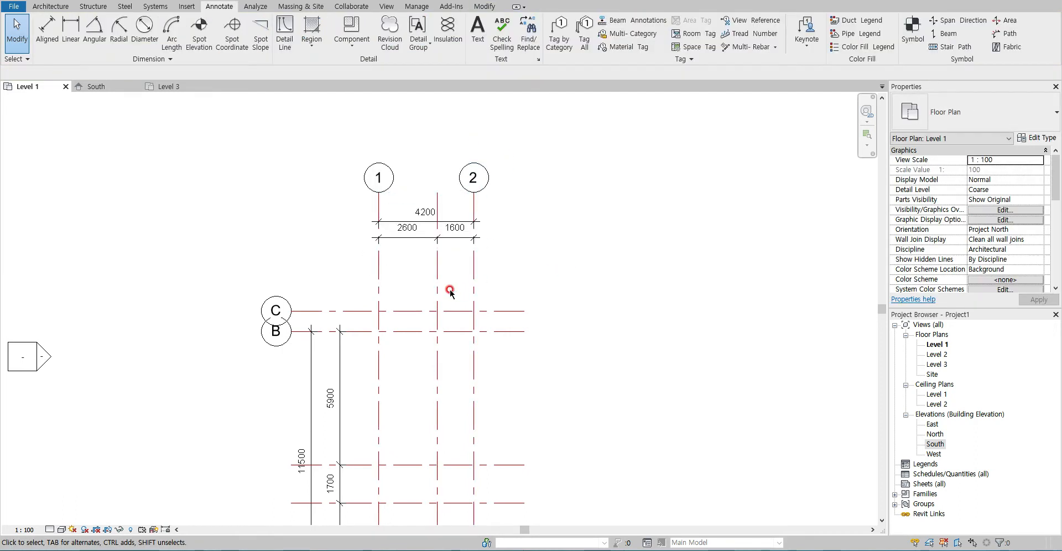
{"action": "left_click", "coordinate": [455, 238]}
{"action": "left_click", "coordinate": [446, 220], "text": "ctrl"}
{"action": "left_click_drag", "start_coordinate": [443, 217], "coordinate": [442, 247]}
{"action": "left_click", "coordinate": [613, 378]}
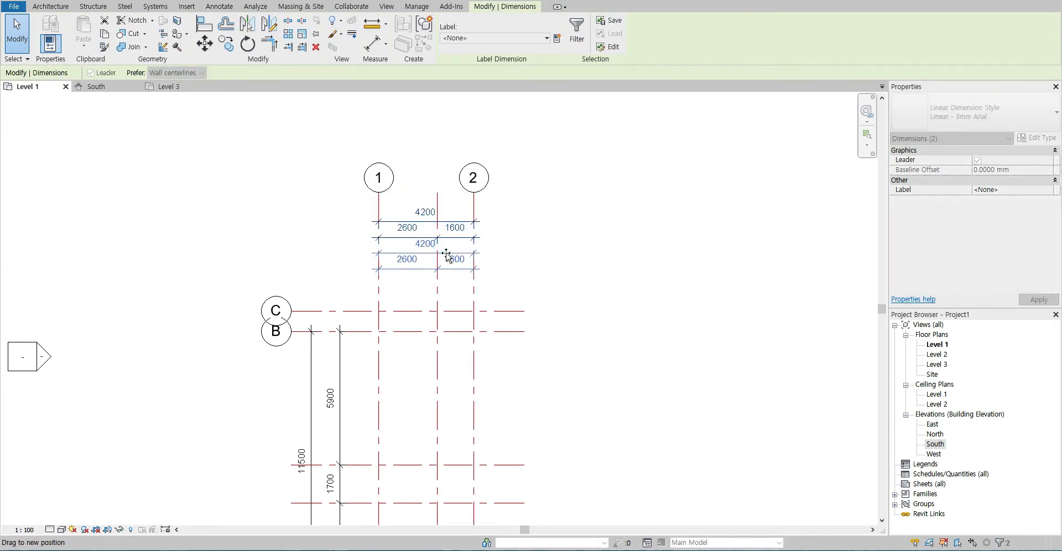
Hide the bubble of the horizontal grid 900 above grid B
{"action": "scroll", "coordinate": [581, 371], "scroll_direction": "down", "scroll_amount": 1}
{"action": "middle_click_drag", "start_coordinate": [581, 371], "coordinate": [603, 261]}
{"action": "middle_click_drag", "start_coordinate": [598, 294], "coordinate": [557, 362]}
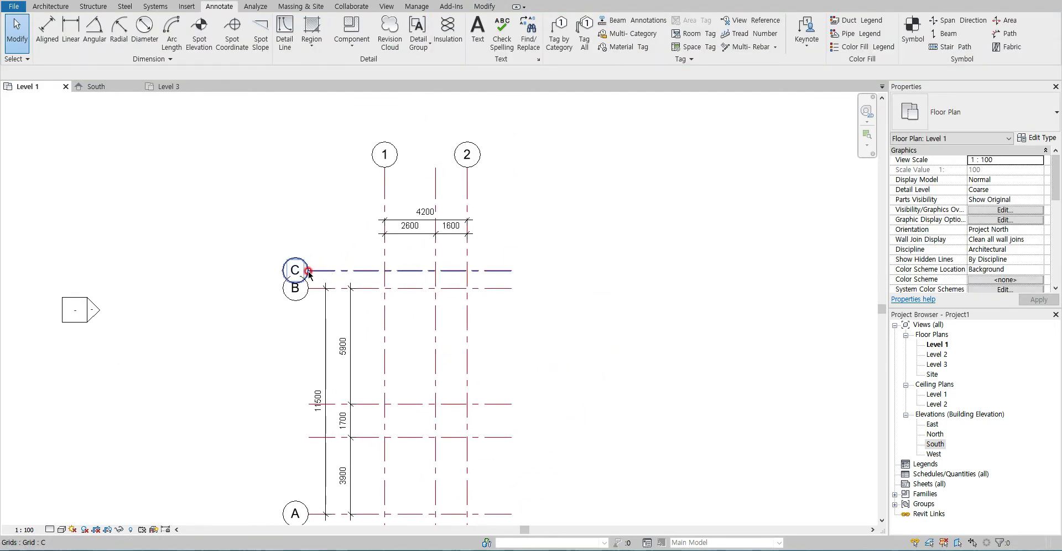
{"action": "left_click", "coordinate": [309, 271]}
{"action": "left_click", "coordinate": [257, 270]}
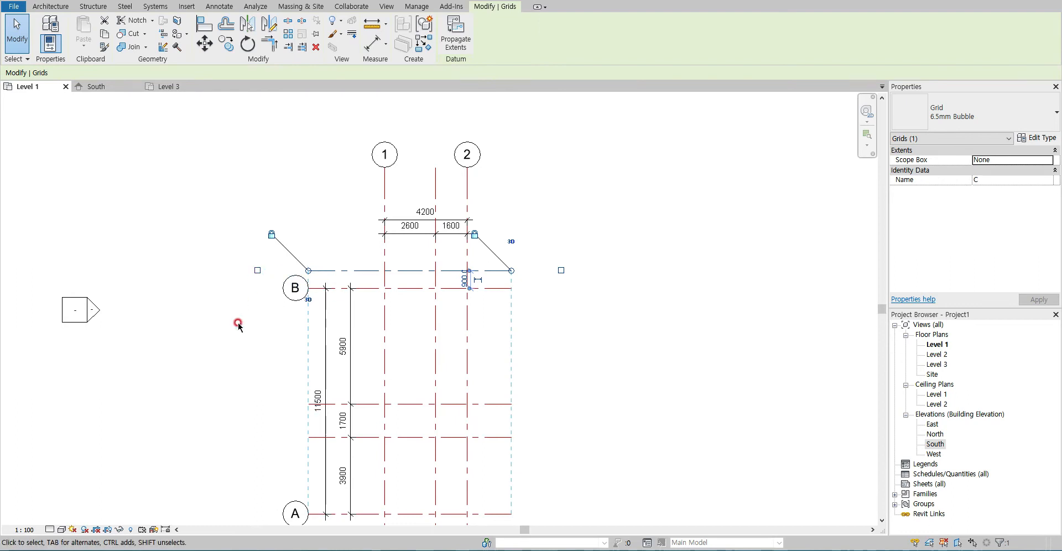
{"action": "left_click", "coordinate": [241, 314]}
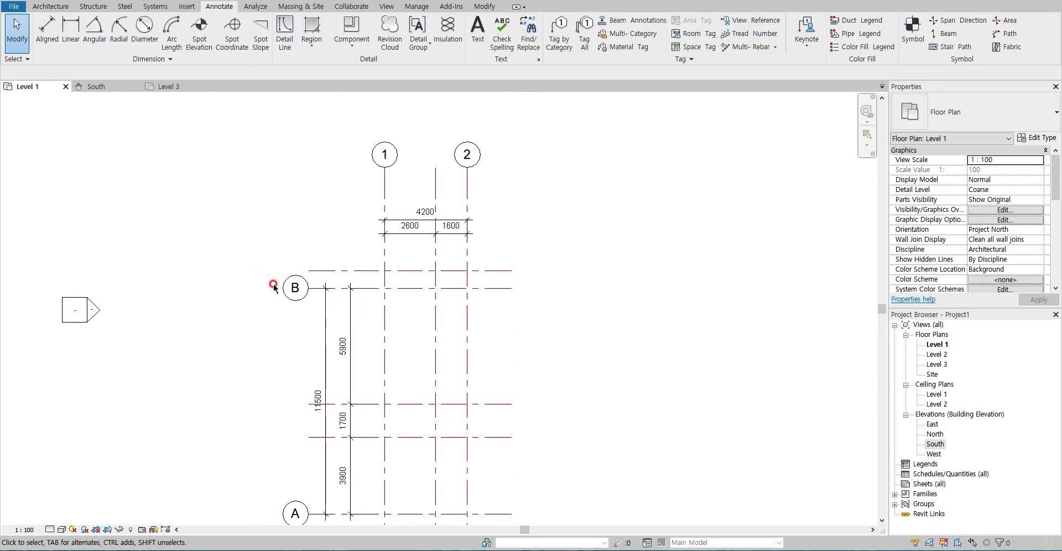
Examine the first-floor reference plan around the bathroom, dressing room and entrance for further wall lines that need grids
{"action": "key", "text": "alt+Tab"}
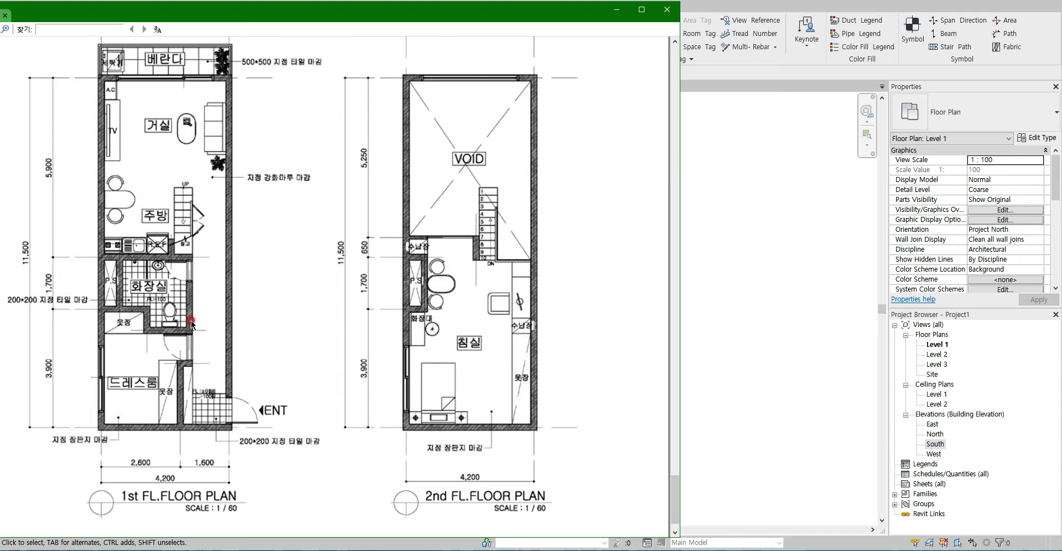
{"action": "scroll", "coordinate": [193, 371], "scroll_direction": "up", "scroll_amount": 2}
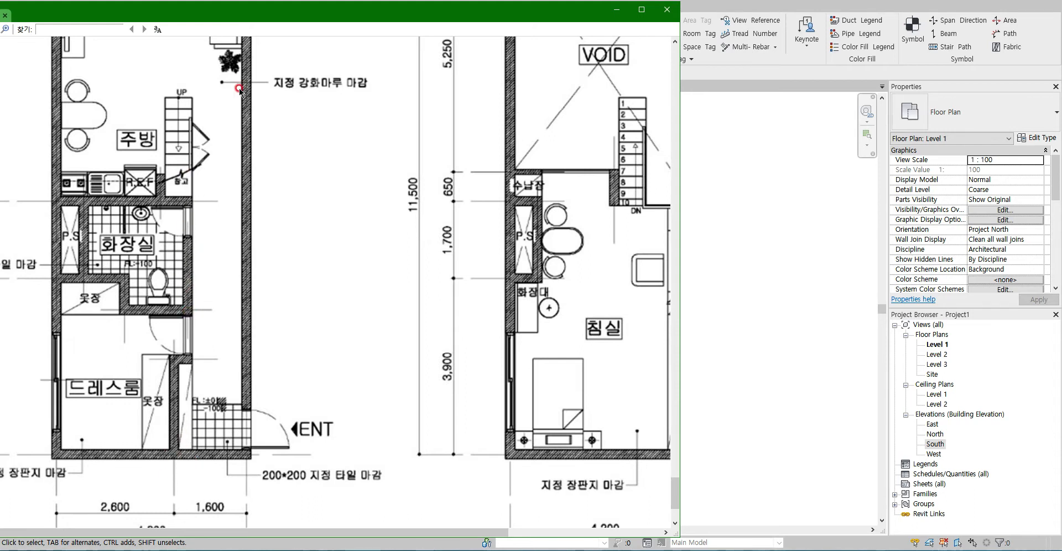
{"action": "key", "text": "alt+Tab"}
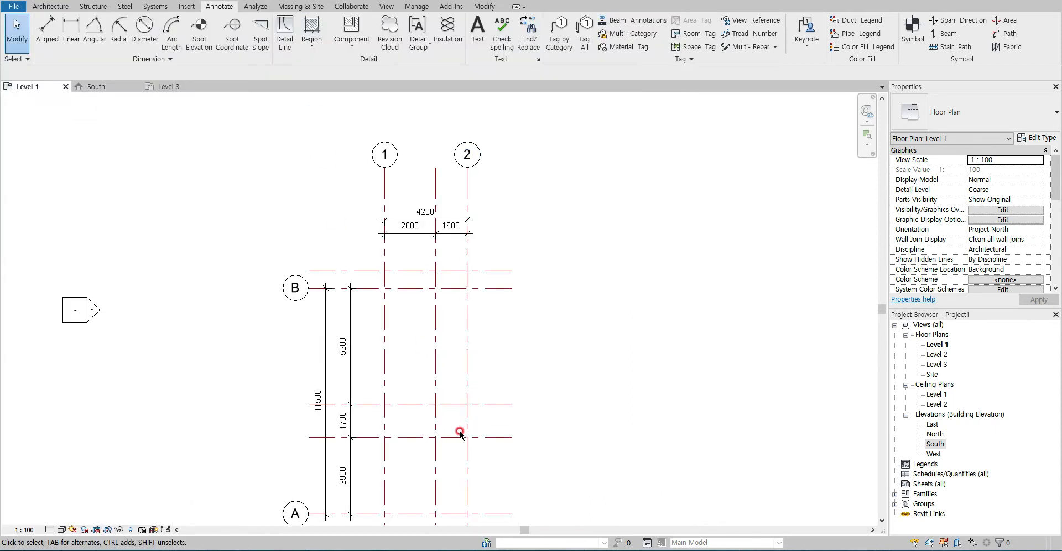
{"action": "middle_click_drag", "start_coordinate": [460, 432], "coordinate": [421, 276]}
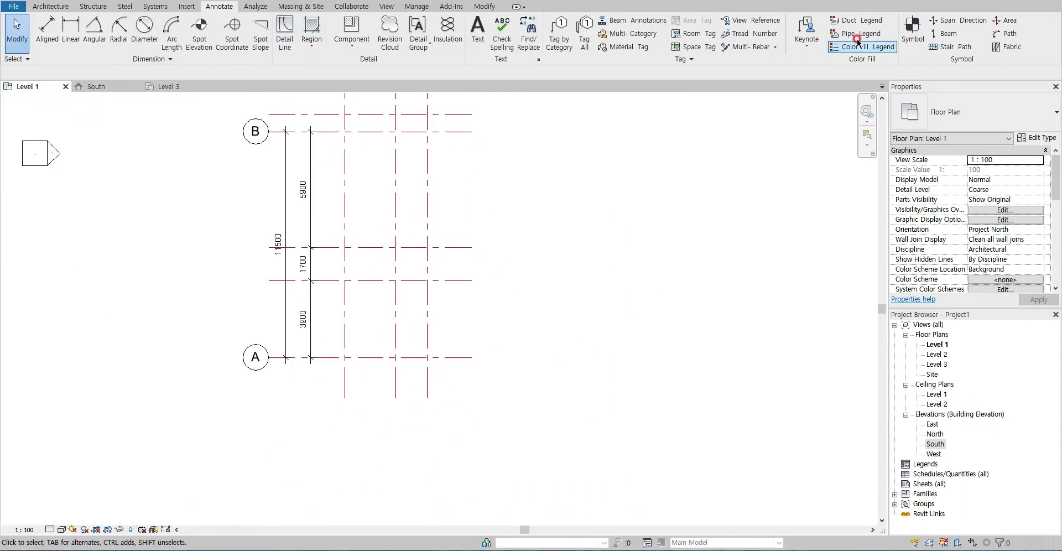
{"action": "left_click", "coordinate": [62, 8]}
{"action": "left_click", "coordinate": [806, 41]}
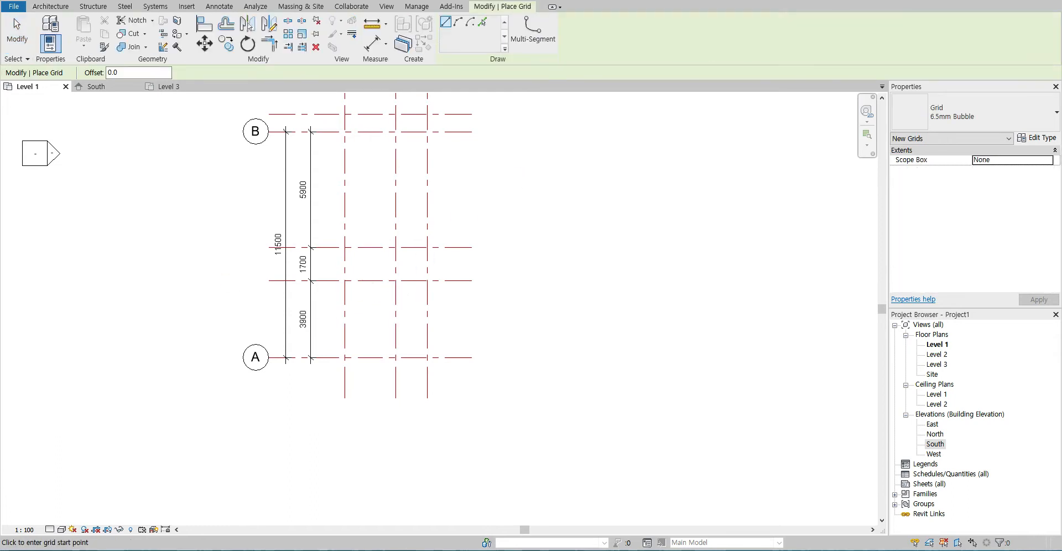
{"action": "key", "text": "alt+Tab"}
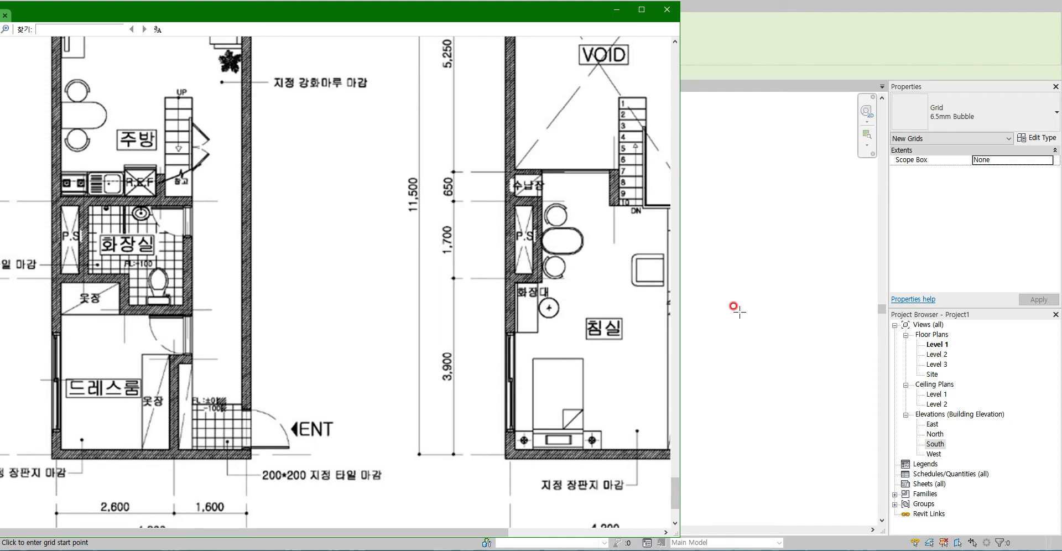
{"action": "key", "text": "alt+Tab"}
{"action": "key", "text": "Escape"}
{"action": "key", "text": "Escape"}
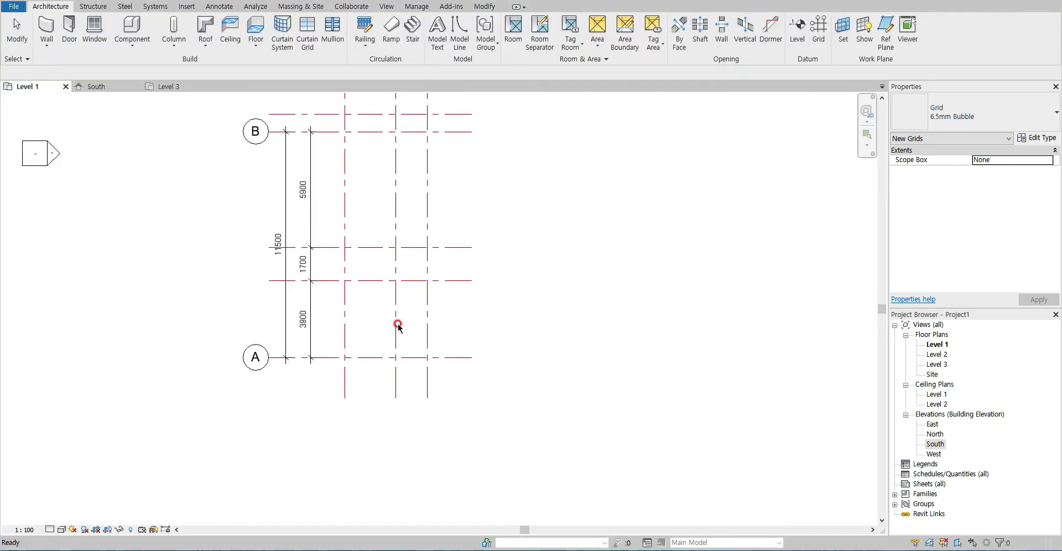
Copy the intermediate vertical grid about 595 mm to the right, between it and grid 2
{"action": "left_click", "coordinate": [413, 275]}
{"action": "mouse_move", "coordinate": [413, 275]}
{"action": "left_mouse_down"}
{"action": "mouse_move", "coordinate": [427, 268]}
{"action": "mouse_move", "coordinate": [426, 278]}
{"action": "left_mouse_up"}
{"action": "left_click", "coordinate": [557, 320]}
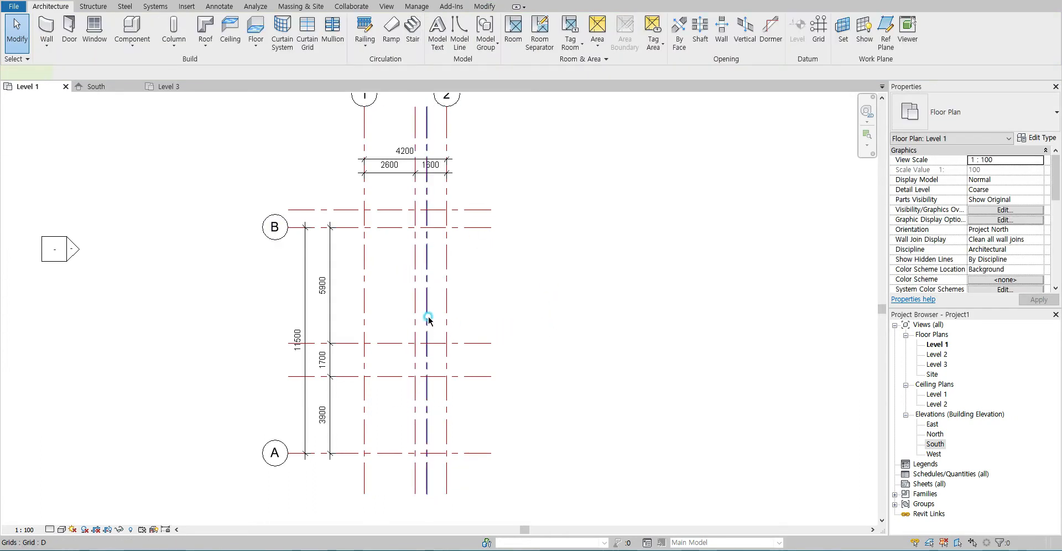
Try to shorten the copied vertical grid from its upper end while it is still aligned with the other grids, and undo it
{"action": "left_click", "coordinate": [429, 319]}
{"action": "left_click_drag", "start_coordinate": [427, 106], "coordinate": [426, 285]}
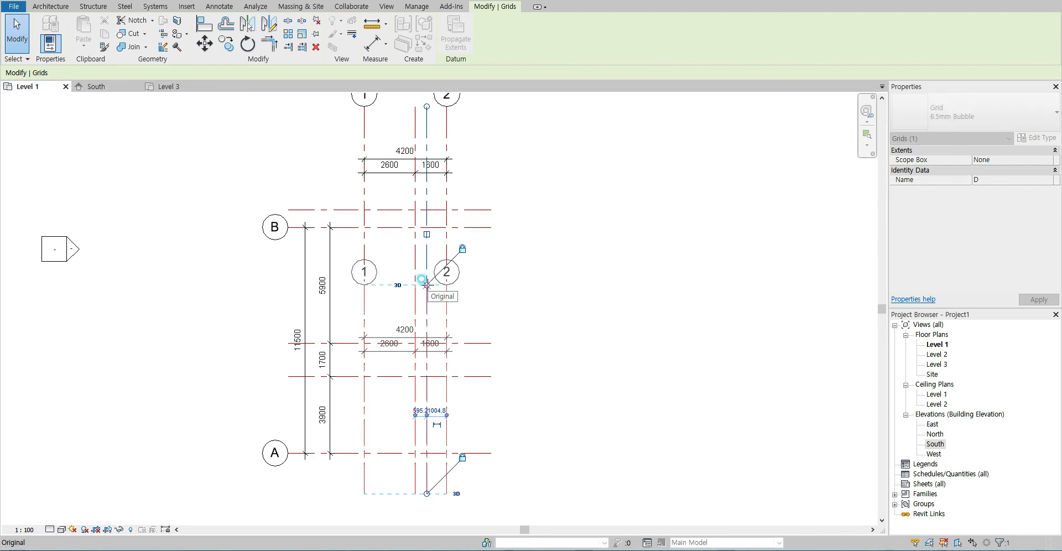
{"action": "key", "text": "ctrl+z"}
Shorten only the copied vertical grid by lowering its upper end to between grid B and the upper intermediate grid
{"action": "left_click", "coordinate": [430, 128]}
{"action": "middle_click_drag", "start_coordinate": [422, 160], "coordinate": [405, 255]}
{"action": "left_click", "coordinate": [399, 218]}
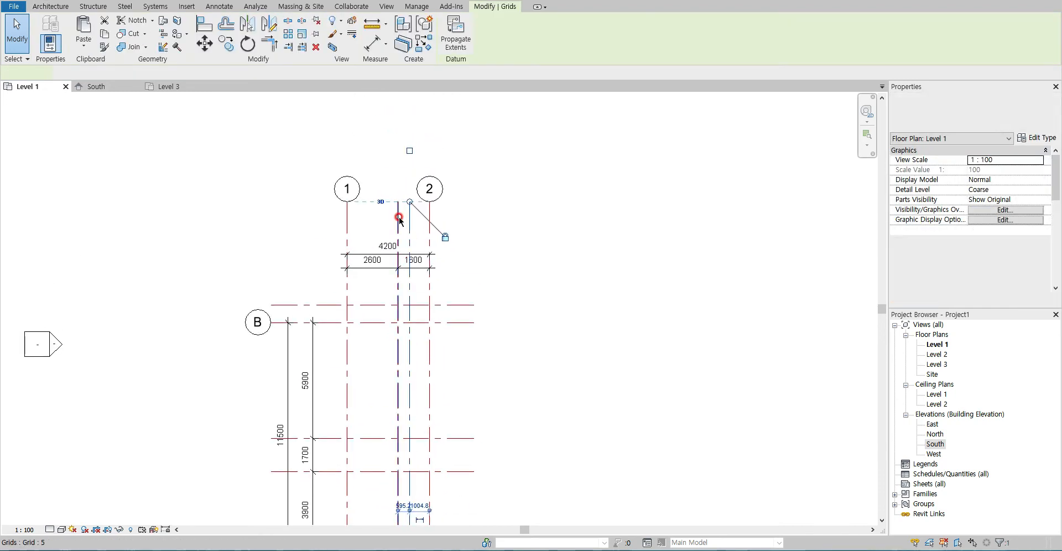
{"action": "left_click", "coordinate": [411, 378]}
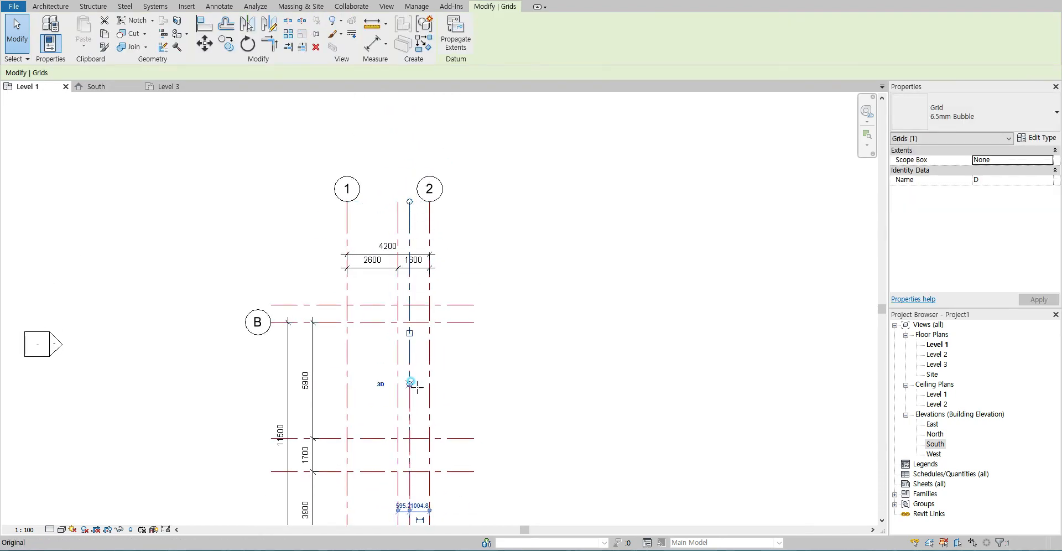
Check the entrance walls on the reference plan and reduce the distance between the intermediate vertical grid and its copy
{"action": "middle_click_drag", "start_coordinate": [409, 407], "coordinate": [458, 206]}
{"action": "left_click", "coordinate": [381, 340]}
{"action": "left_click", "coordinate": [379, 341]}
{"action": "scroll", "coordinate": [375, 367], "scroll_direction": "up", "scroll_amount": 3}
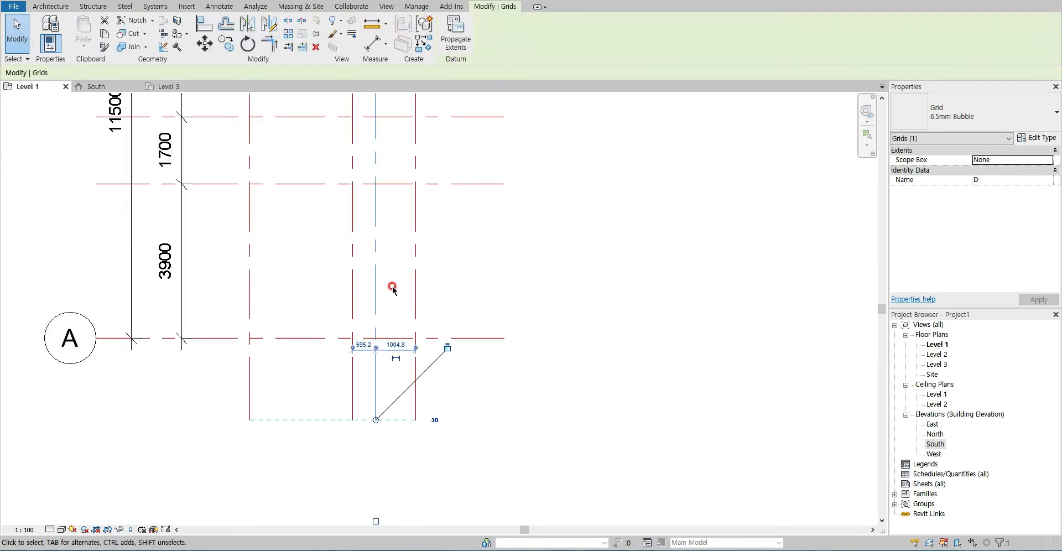
{"action": "key", "text": "alt+Tab"}
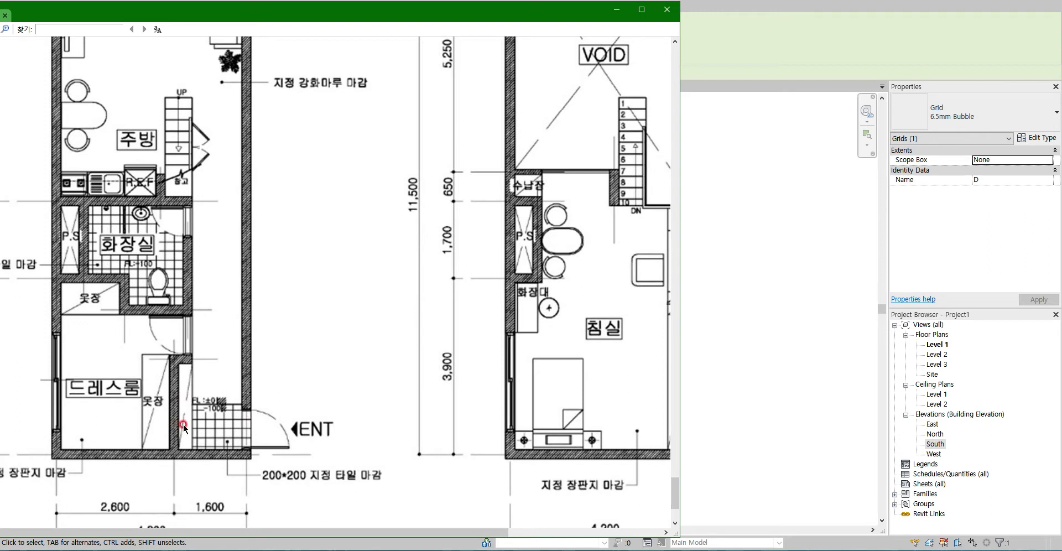
{"action": "left_click", "coordinate": [747, 184]}
{"action": "left_click", "coordinate": [363, 345]}
{"action": "type", "text": "3900"}
{"action": "key", "text": "Return"}
{"action": "left_click", "coordinate": [459, 281]}
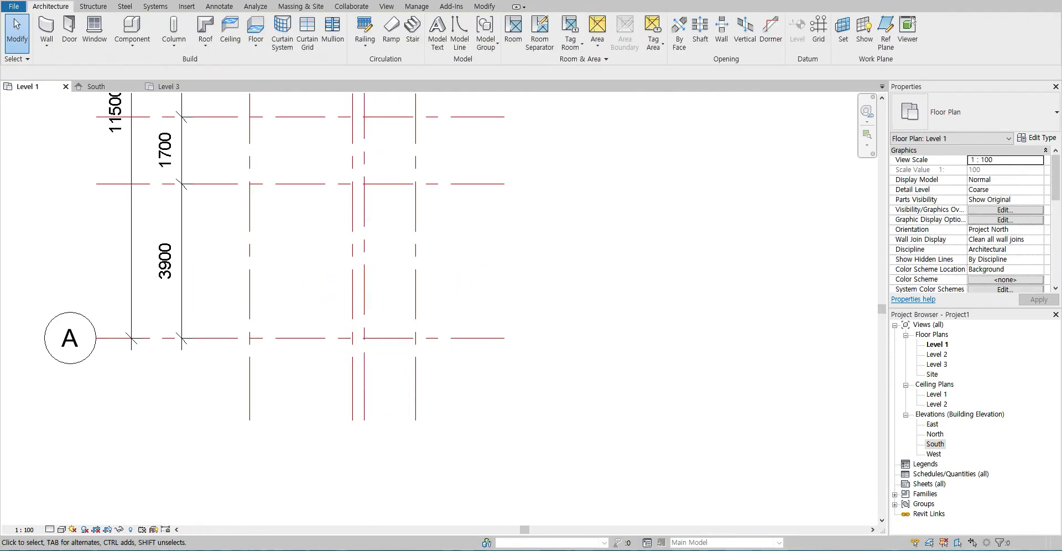
Copy the lower intermediate horizontal grid 700 mm below it and shorten the copy's left end to between grid 1 and the intermediate vertical grid
{"action": "key", "text": "alt+Tab"}
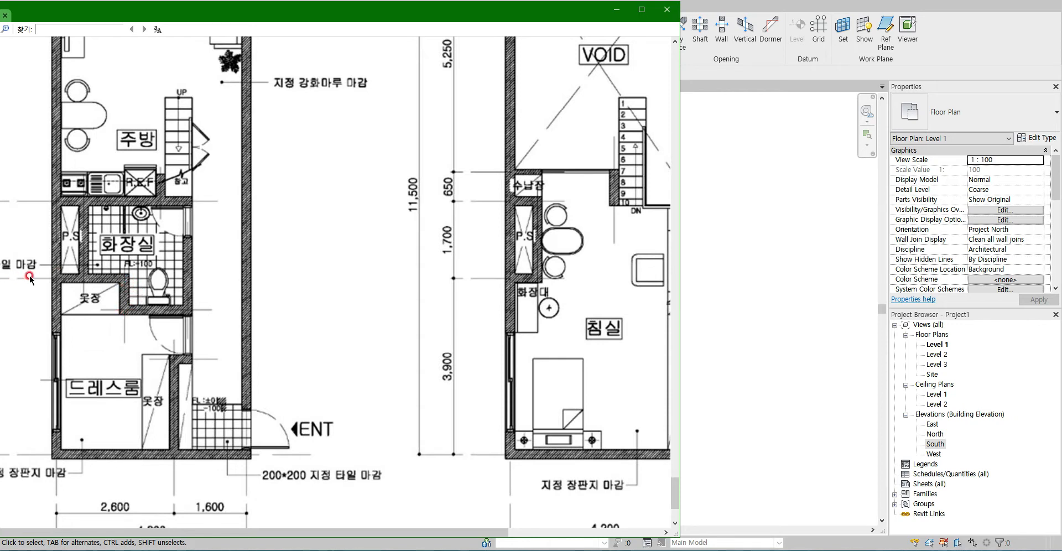
{"action": "left_click", "coordinate": [757, 244]}
{"action": "middle_click_drag", "start_coordinate": [228, 281], "coordinate": [251, 399]}
{"action": "left_click", "coordinate": [311, 301]}
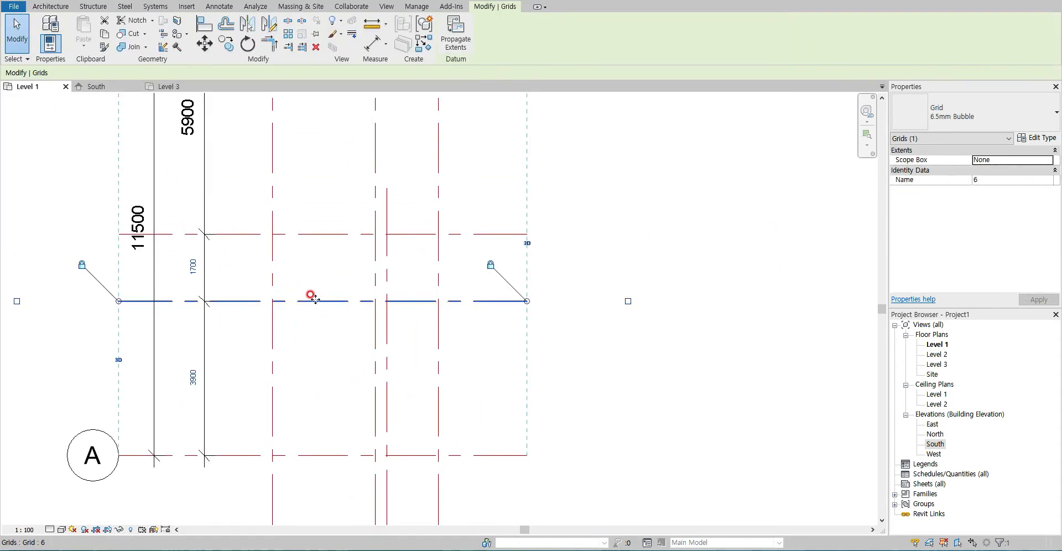
{"action": "key", "text": "alt+Tab"}
{"action": "left_click", "coordinate": [742, 295]}
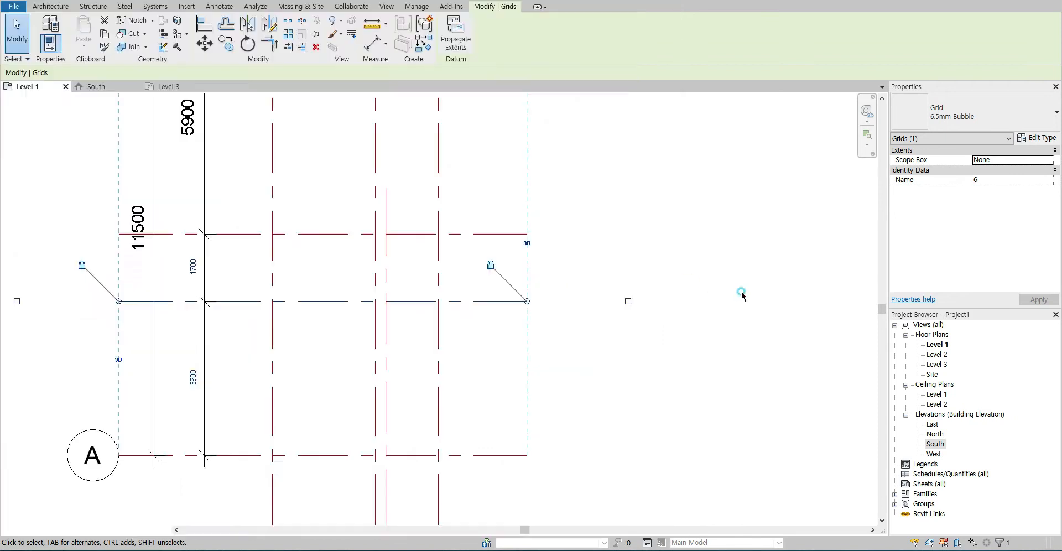
{"action": "left_click_drag", "start_coordinate": [331, 299], "coordinate": [333, 347], "text": "ctrl"}
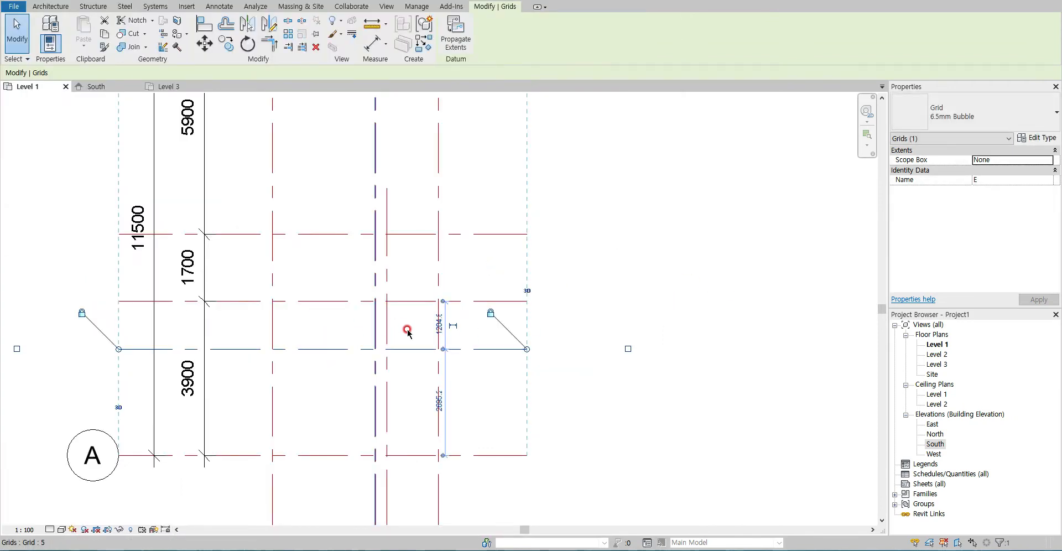
{"action": "left_click", "coordinate": [437, 324]}
{"action": "type", "text": "700"}
{"action": "key", "text": "Return"}
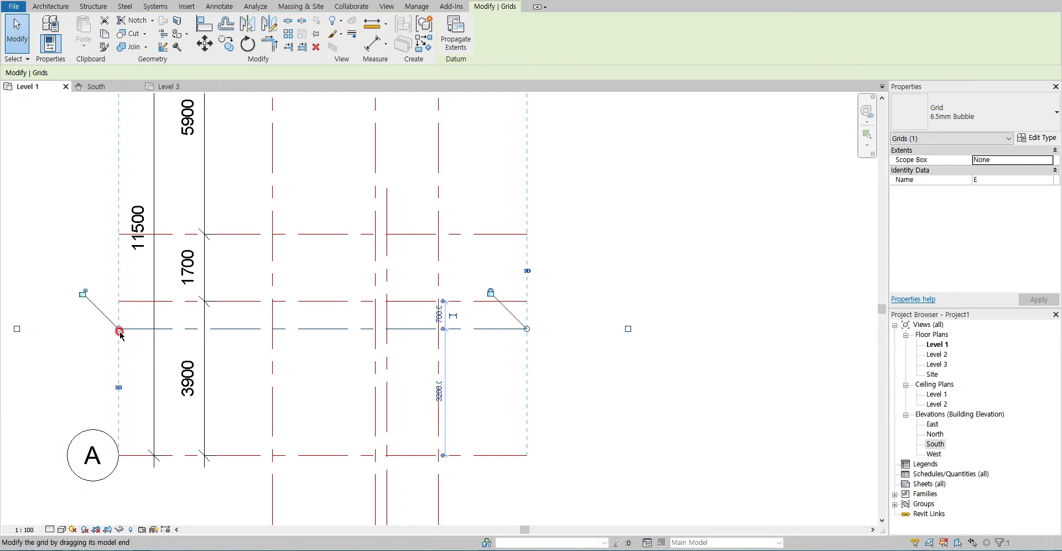
{"action": "left_click_drag", "start_coordinate": [120, 330], "coordinate": [328, 329]}
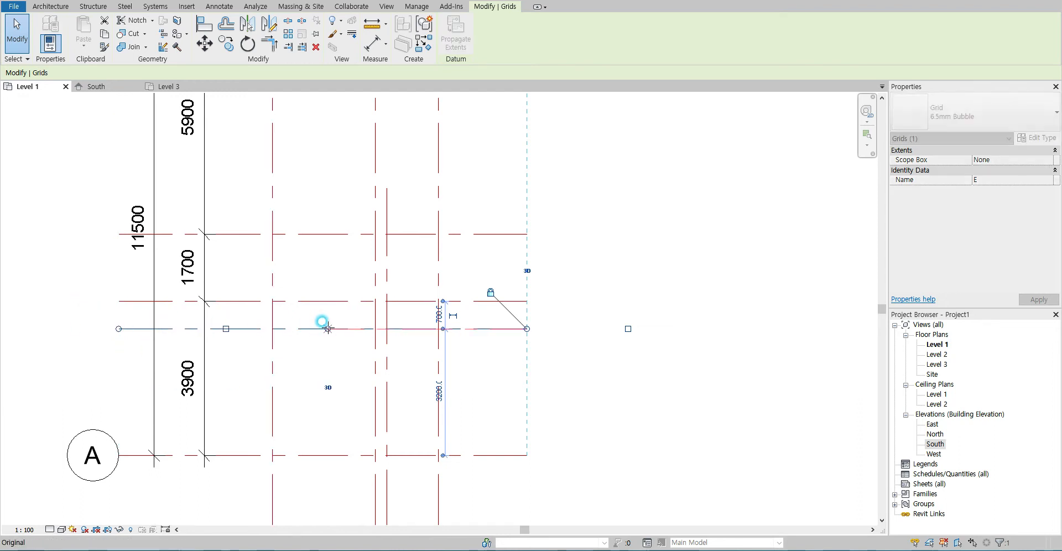
{"action": "left_click", "coordinate": [383, 380]}
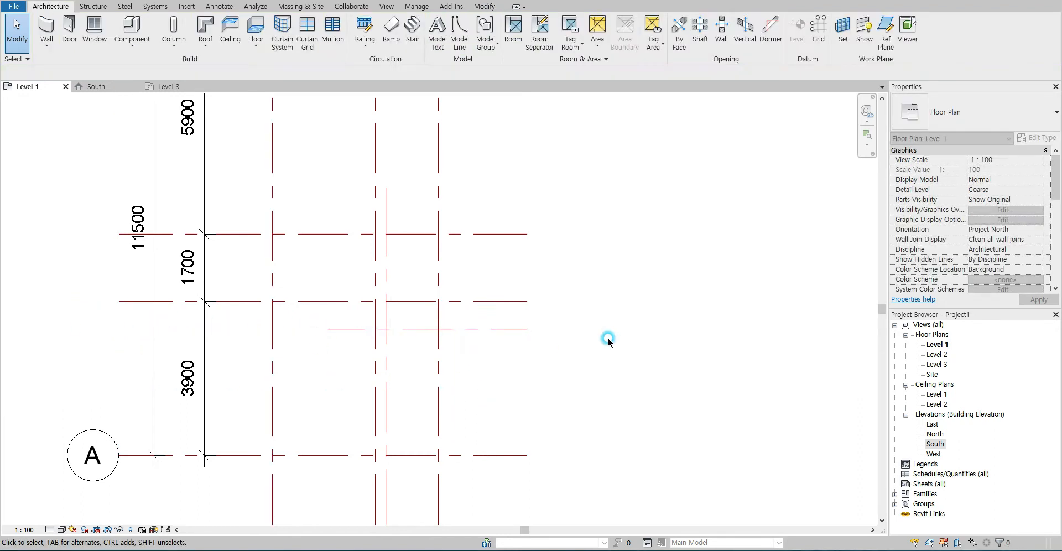
Try to shorten the copied horizontal grid from its right end while it is still aligned with the other grids, and undo it
{"action": "left_click", "coordinate": [359, 330]}
{"action": "left_click_drag", "start_coordinate": [418, 330], "coordinate": [398, 329]}
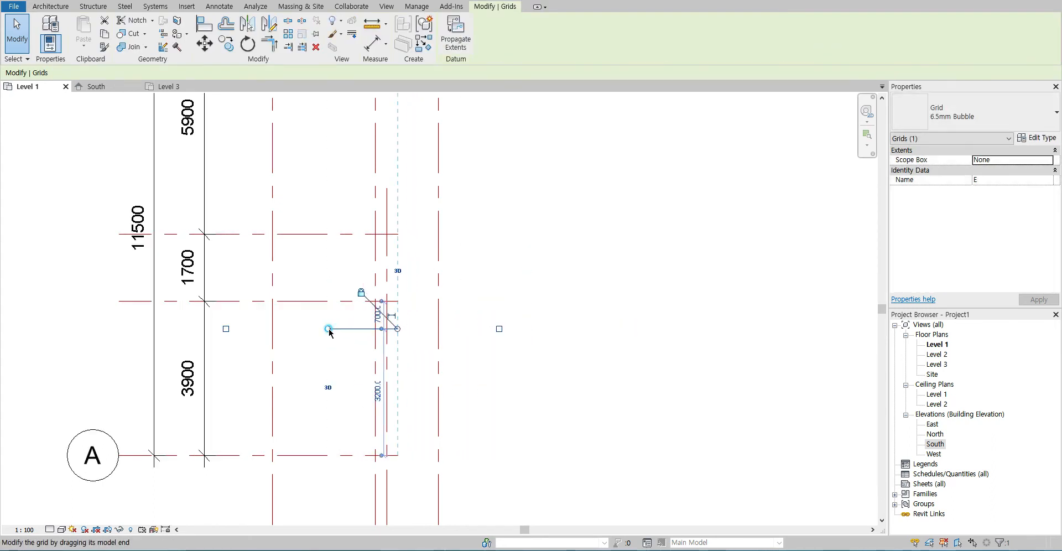
{"action": "left_click", "coordinate": [505, 368]}
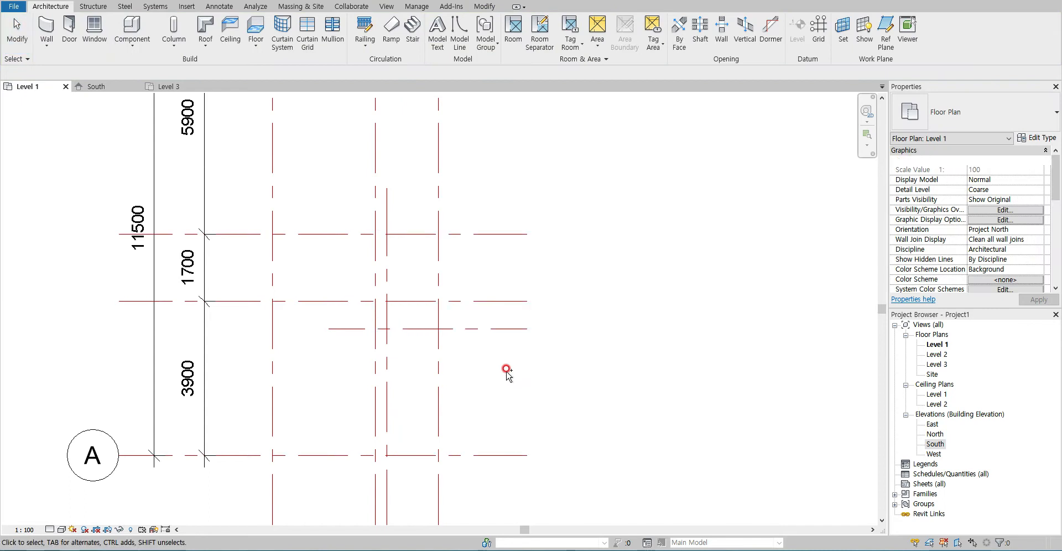
Shorten only the copied horizontal grid's right end to just past the short vertical grid, and extend its left end slightly towards grid 1
{"action": "left_click", "coordinate": [507, 330]}
{"action": "left_click_drag", "start_coordinate": [520, 340], "coordinate": [400, 328]}
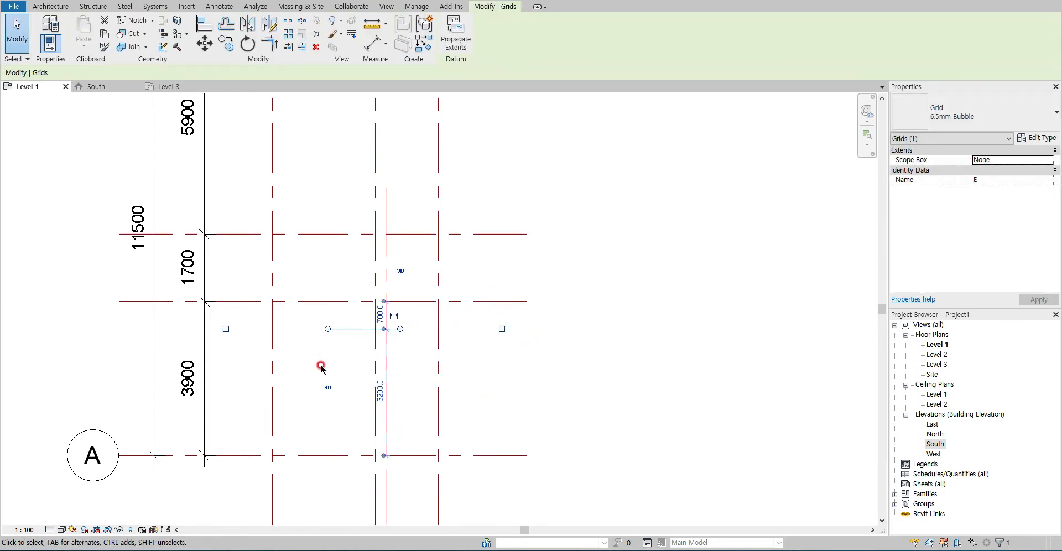
{"action": "left_click_drag", "start_coordinate": [327, 329], "coordinate": [299, 325]}
{"action": "left_click", "coordinate": [239, 360]}
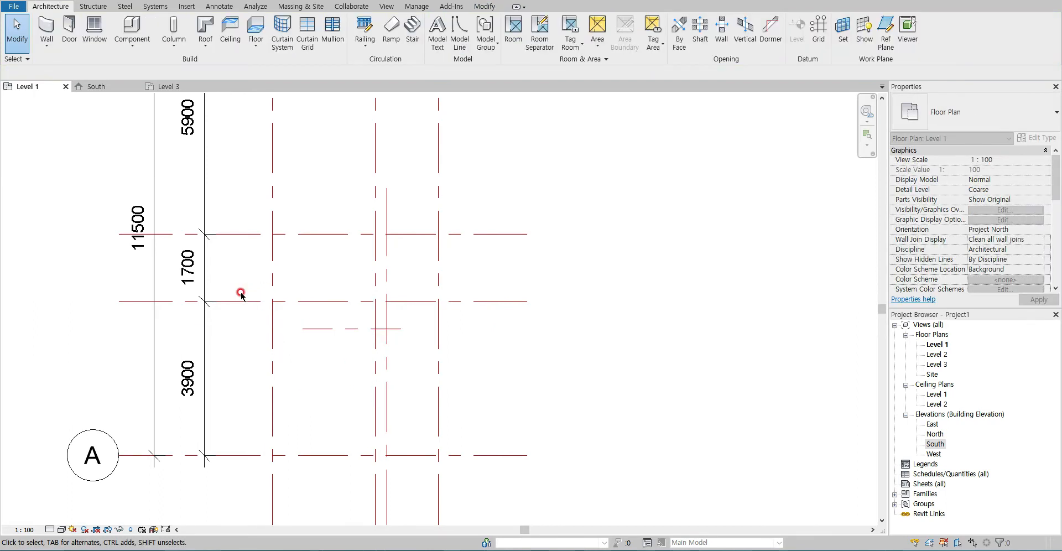
Draw a short vertical grid just right of grid 1, crossing the two intermediate horizontal grids, and hide its bubble
{"action": "key", "text": "alt+Tab"}
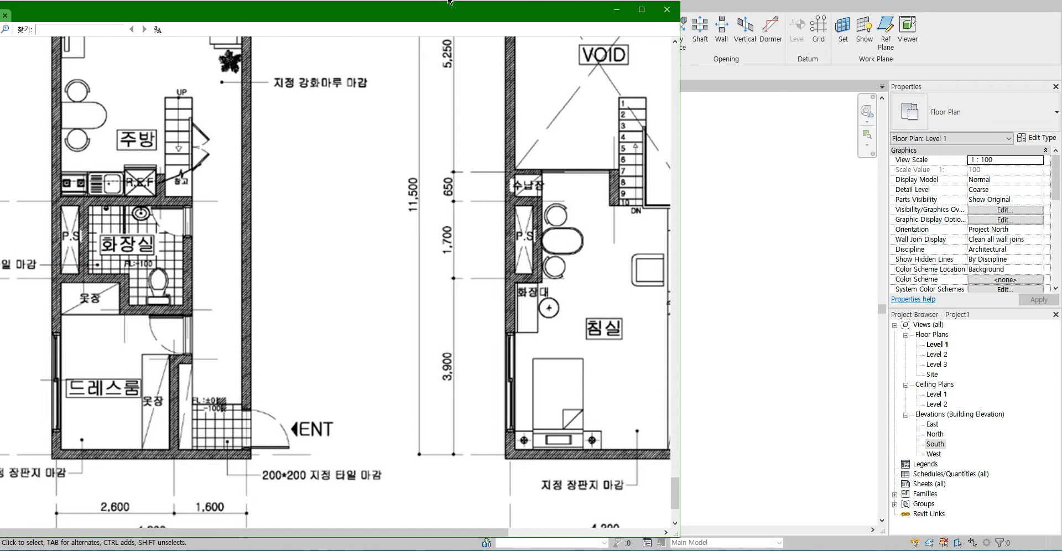
{"action": "key", "text": "alt+Tab"}
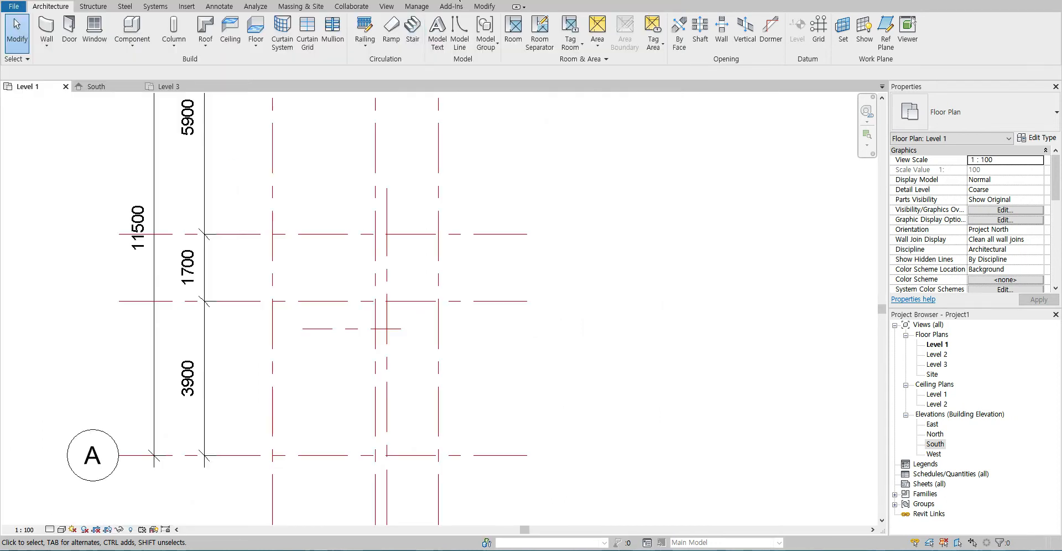
{"action": "left_click", "coordinate": [824, 31]}
{"action": "left_click", "coordinate": [301, 202]}
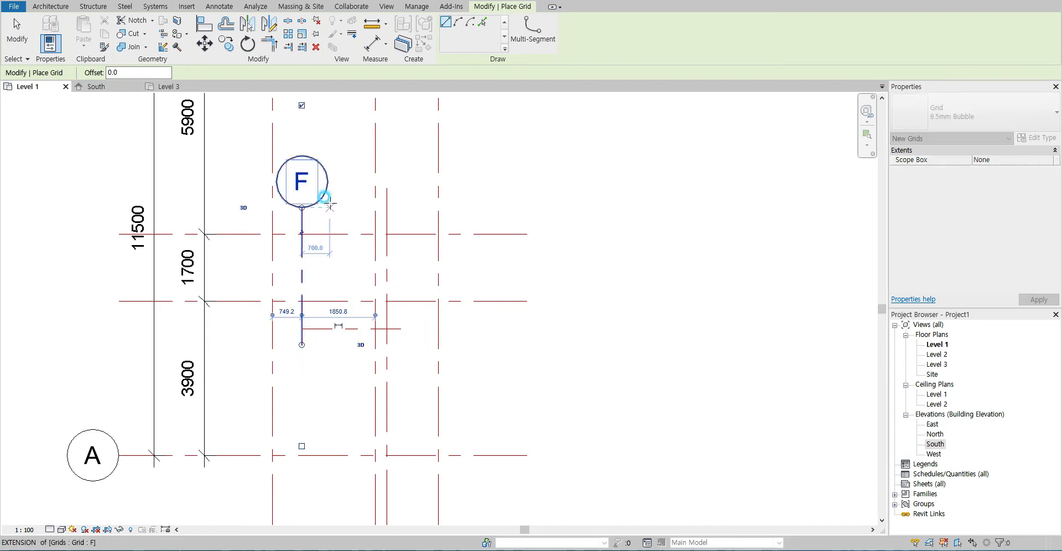
{"action": "key", "text": "Escape"}
{"action": "key", "text": "Escape"}
{"action": "left_click", "coordinate": [302, 213]}
{"action": "left_click", "coordinate": [298, 103]}
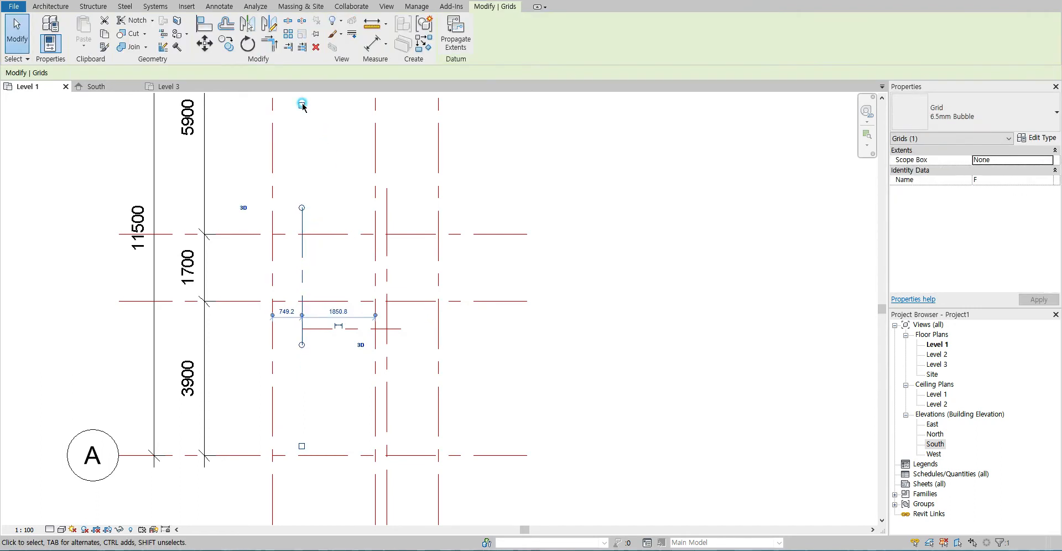
Set the distance between grid 1 and the new short vertical grid to 500 mm
{"action": "left_click", "coordinate": [286, 312]}
{"action": "type", "text": "500"}
{"action": "key", "text": "Return"}
{"action": "left_click", "coordinate": [498, 359]}
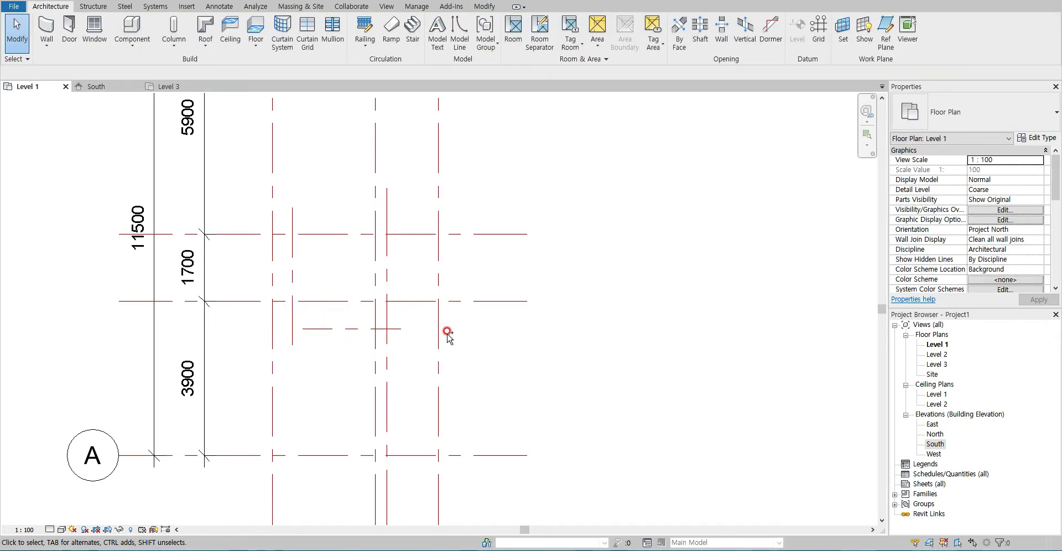
Check the bathroom walls on the reference plan and measure from grid 1 to the vertical grid past the intermediate one with a model line
{"action": "scroll", "coordinate": [447, 332], "scroll_direction": "down", "scroll_amount": 4}
{"action": "middle_click_drag", "start_coordinate": [520, 267], "coordinate": [468, 321]}
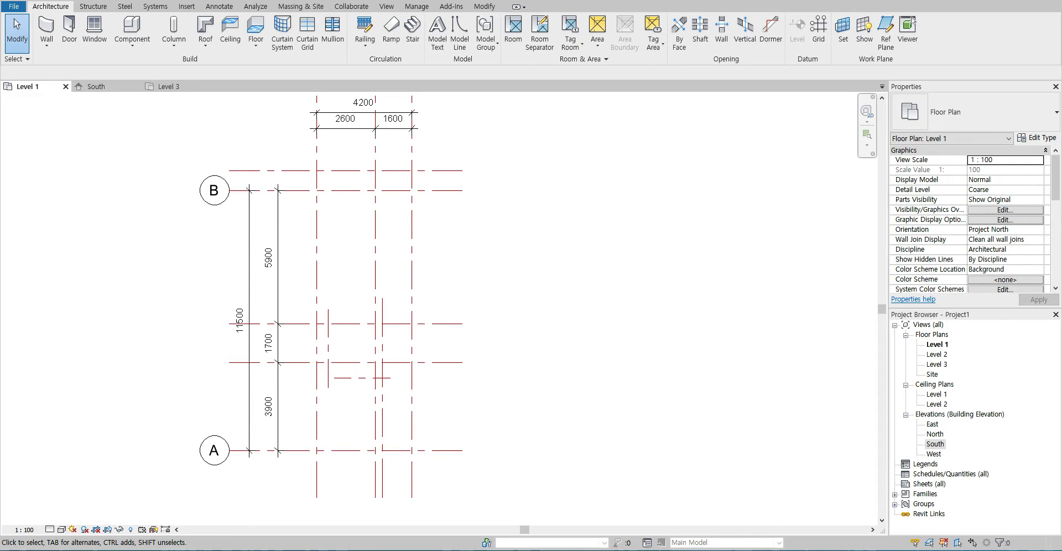
{"action": "key", "text": "alt+Tab"}
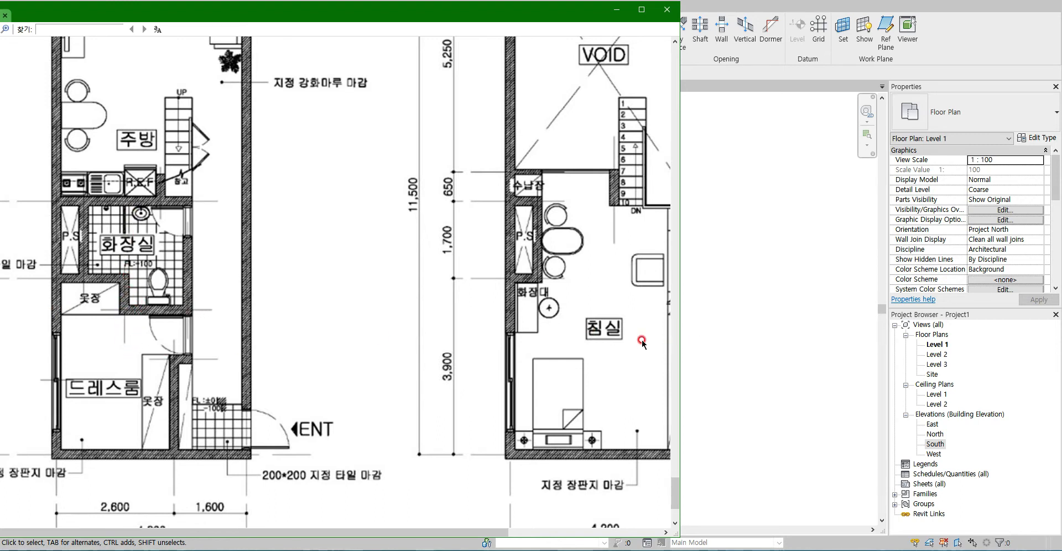
{"action": "left_click", "coordinate": [732, 322]}
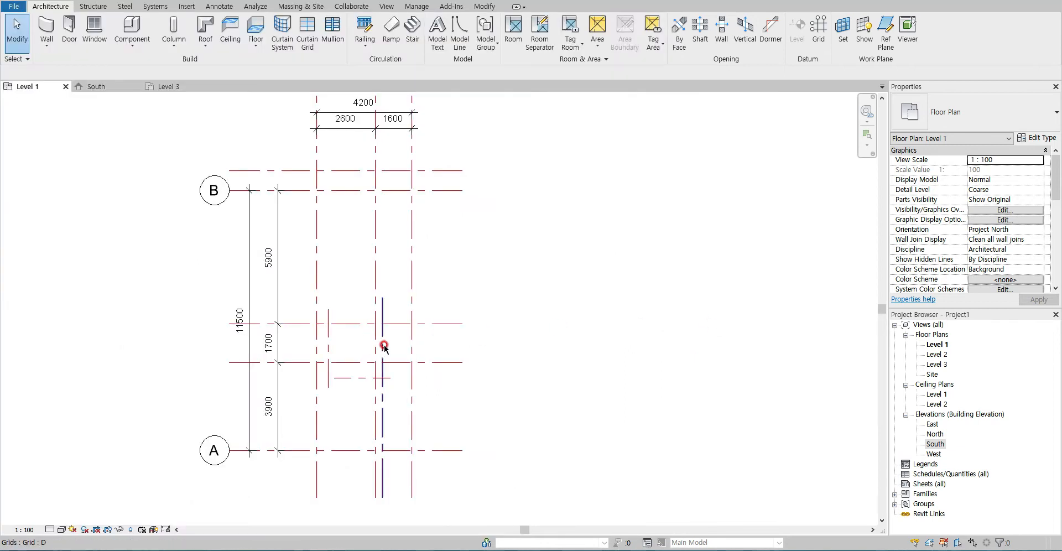
{"action": "left_click", "coordinate": [459, 30]}
{"action": "left_click", "coordinate": [317, 344]}
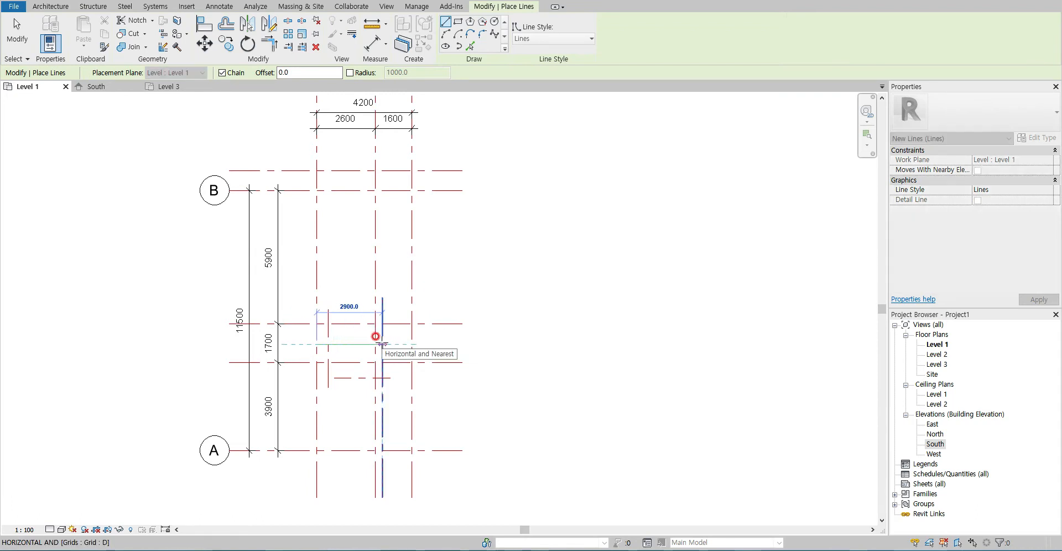
{"action": "key", "text": "Escape"}
{"action": "key", "text": "Escape"}
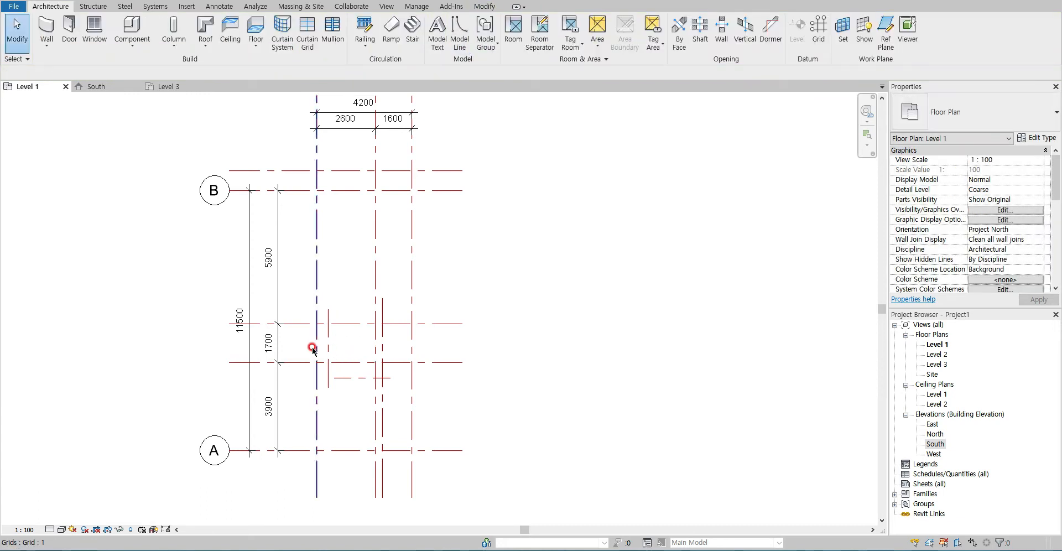
Try to offset grid 1 numerically by 1450 mm
{"action": "key", "text": "o"}
{"action": "key", "text": "f"}
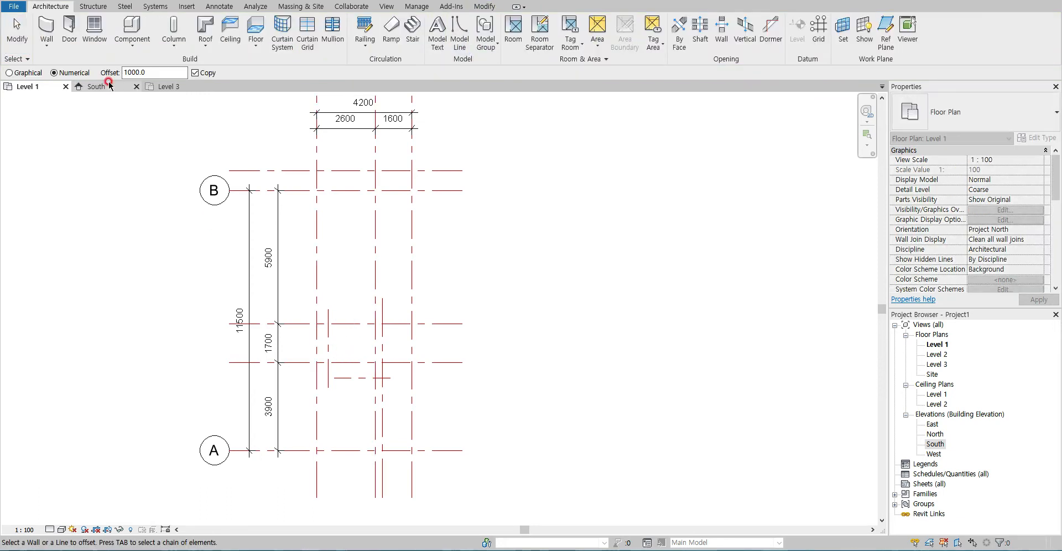
{"action": "left_click", "coordinate": [76, 75]}
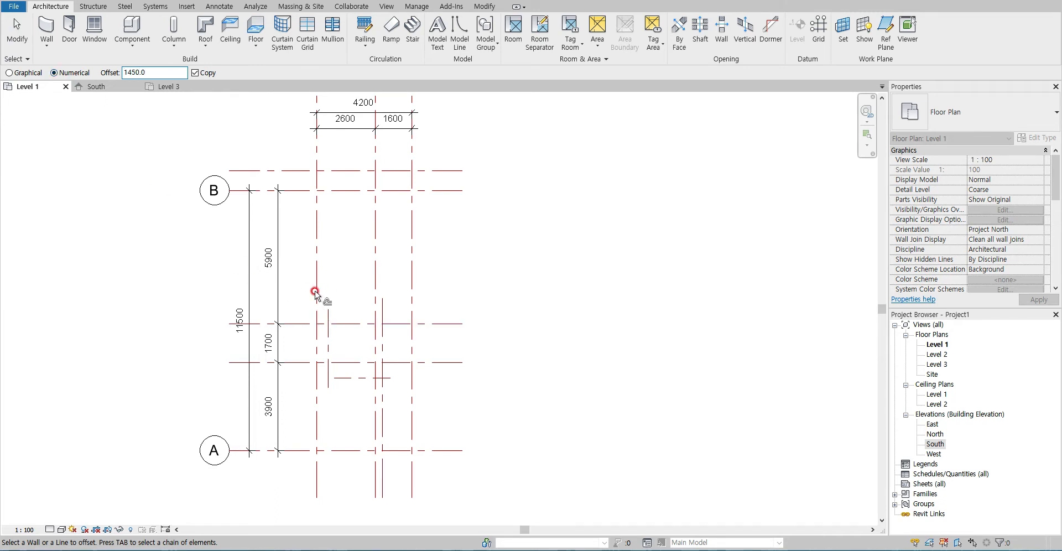
{"action": "left_click", "coordinate": [197, 72]}
{"action": "left_click", "coordinate": [183, 138]}
{"action": "left_click", "coordinate": [316, 308]}
{"action": "key", "text": "Escape"}
{"action": "key", "text": "Escape"}
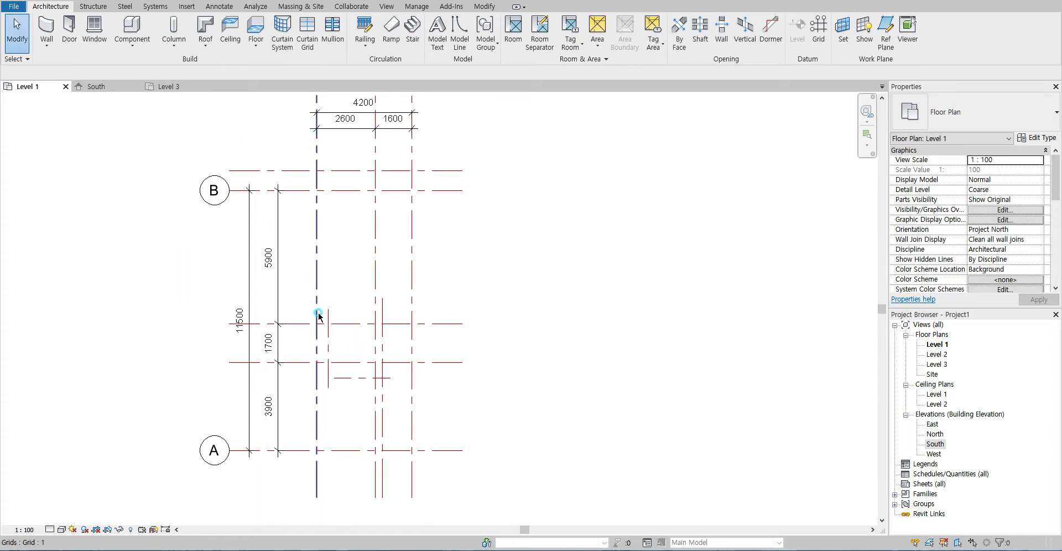
Copy grid 1 to between it and the intermediate vertical grid, and delete the copy
{"action": "left_click", "coordinate": [314, 265]}
{"action": "left_click_drag", "start_coordinate": [340, 264], "coordinate": [345, 266], "text": "ctrl"}
{"action": "left_click", "coordinate": [365, 404]}
{"action": "key", "text": "Escape"}
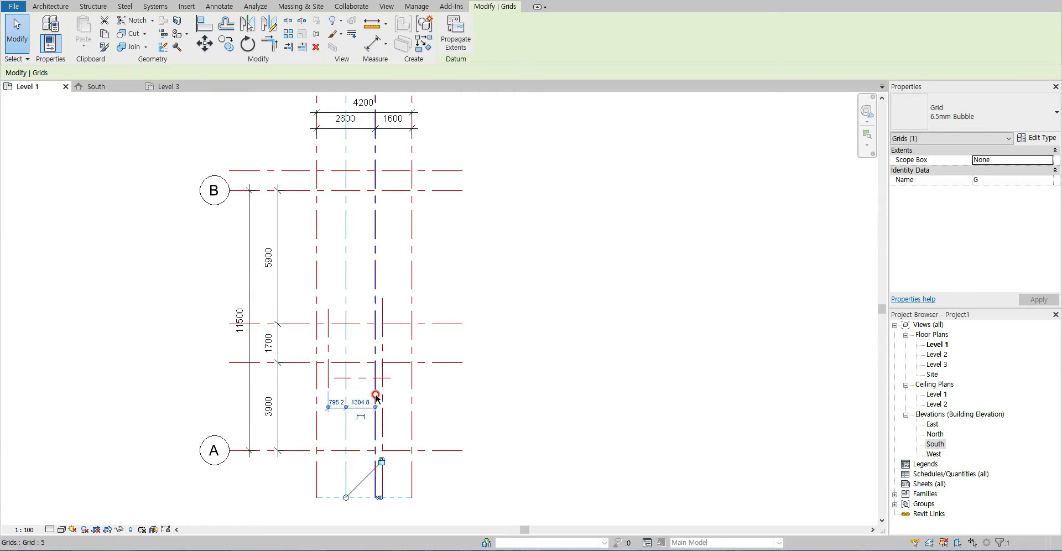
{"action": "key", "text": "Escape"}
{"action": "left_click", "coordinate": [346, 310]}
{"action": "key", "text": "Delete"}
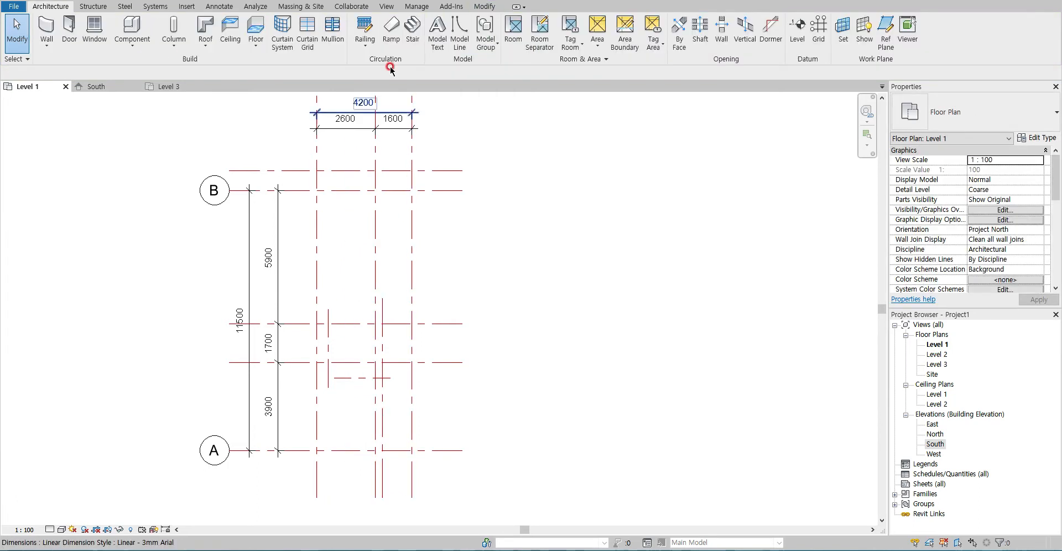
Draw another short vertical grid between the 500 mm grid and the intermediate vertical grid, and hide its bubble
{"action": "left_click", "coordinate": [818, 35]}
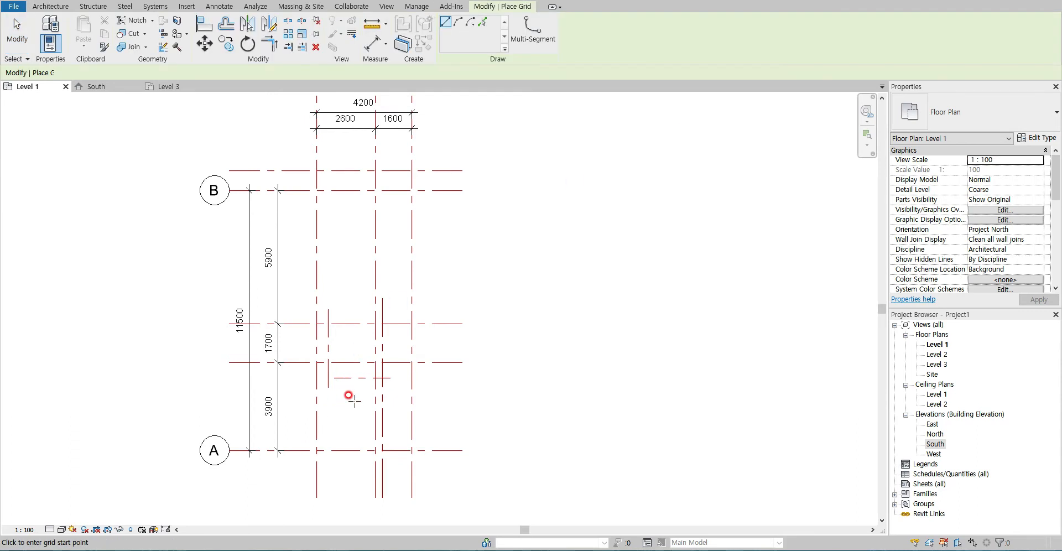
{"action": "left_click", "coordinate": [351, 398]}
{"action": "left_click", "coordinate": [351, 297]}
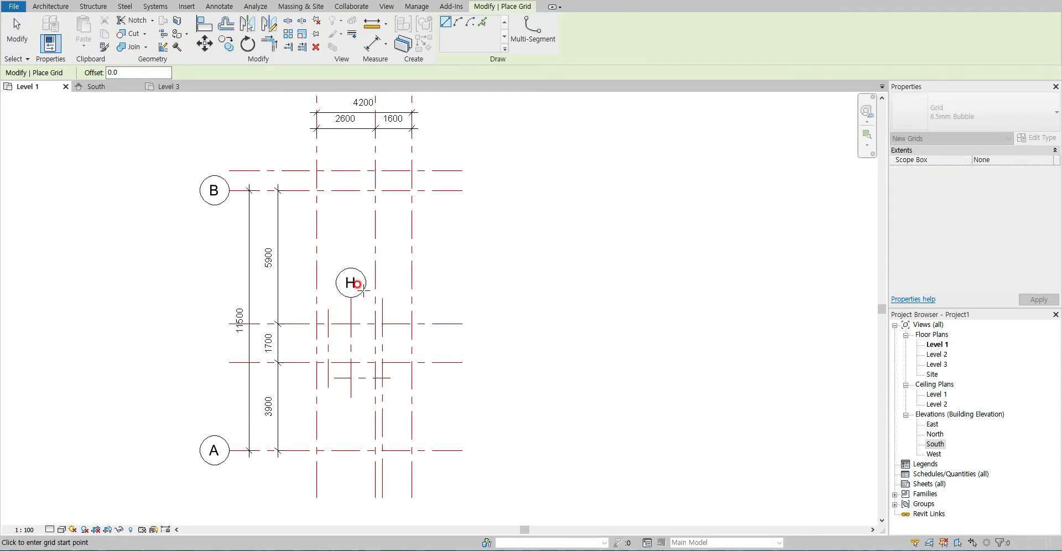
{"action": "key", "text": "Escape"}
{"action": "key", "text": "Escape"}
{"action": "left_click", "coordinate": [351, 310]}
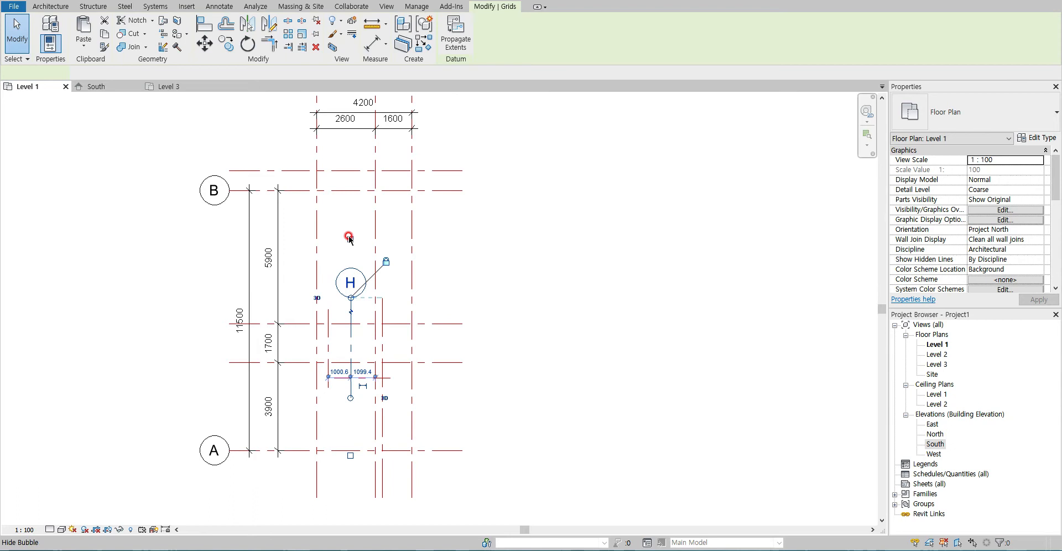
{"action": "key", "text": "Escape"}
{"action": "scroll", "coordinate": [348, 343], "scroll_direction": "up", "scroll_amount": 3}
Reference the newest vertical grid's temporary dimension to grid 1 and set the distance to 1450 mm
{"action": "left_click", "coordinate": [354, 291]}
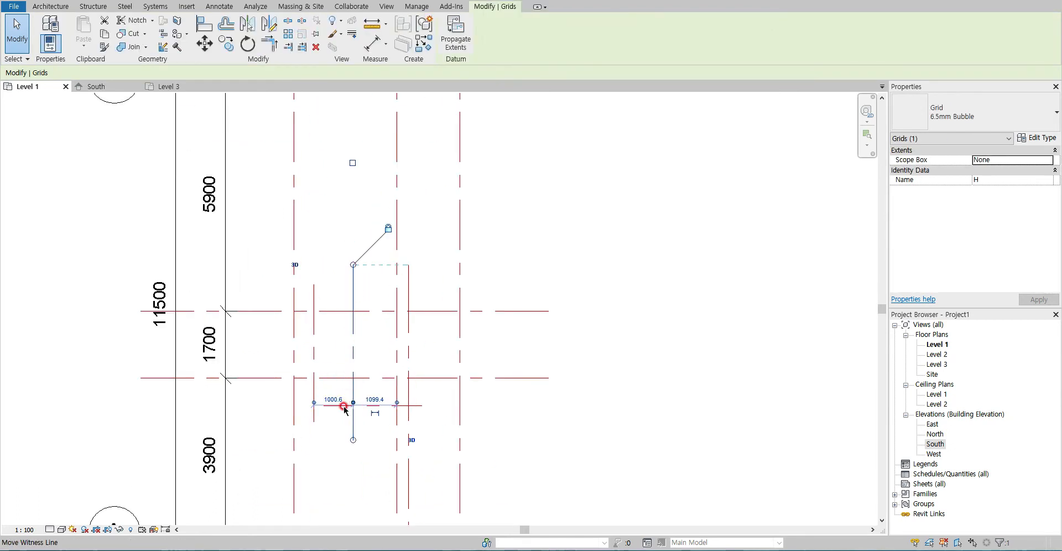
{"action": "left_click", "coordinate": [313, 404]}
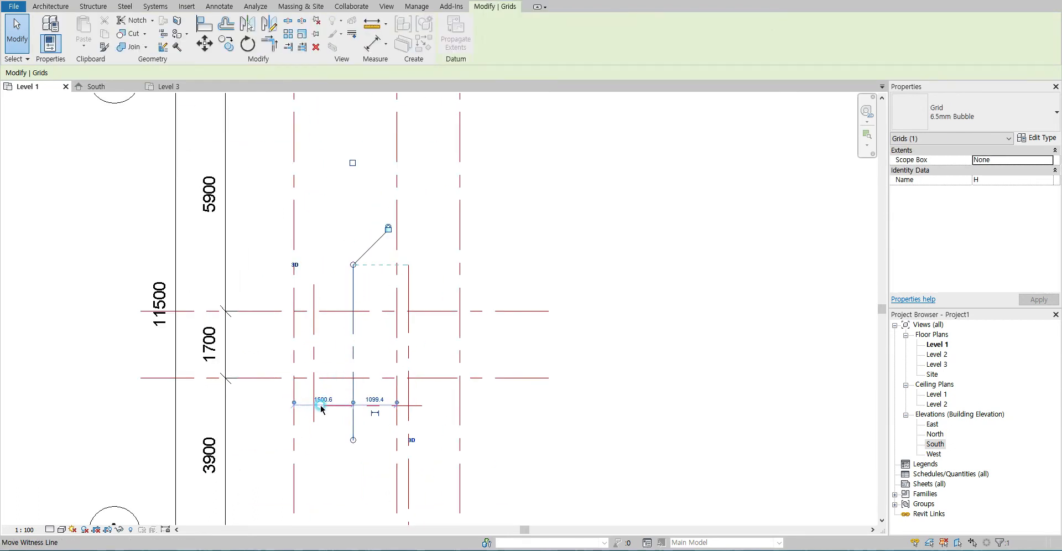
{"action": "left_click", "coordinate": [324, 399]}
{"action": "type", "text": "1450"}
{"action": "key", "text": "Return"}
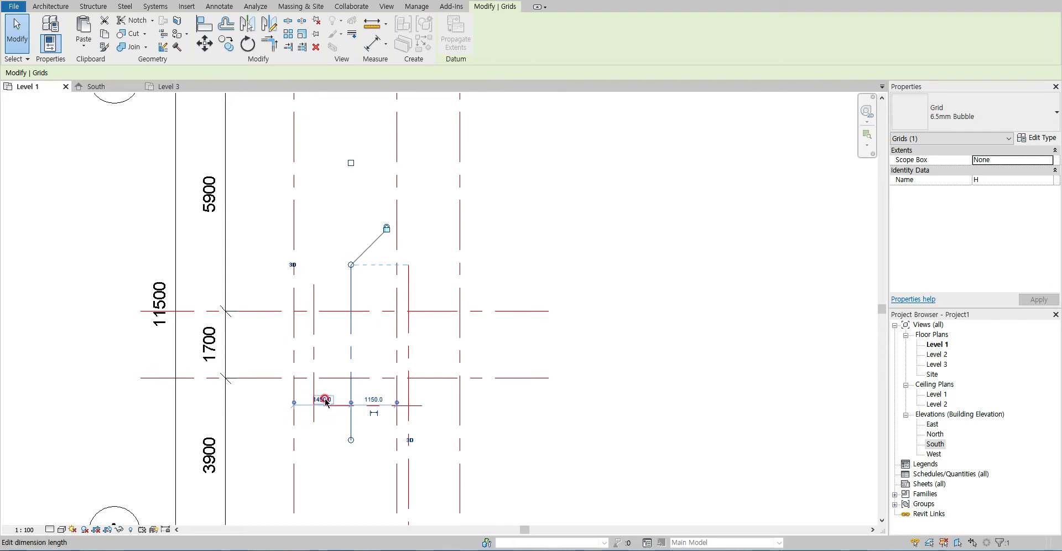
{"action": "key", "text": "Escape"}
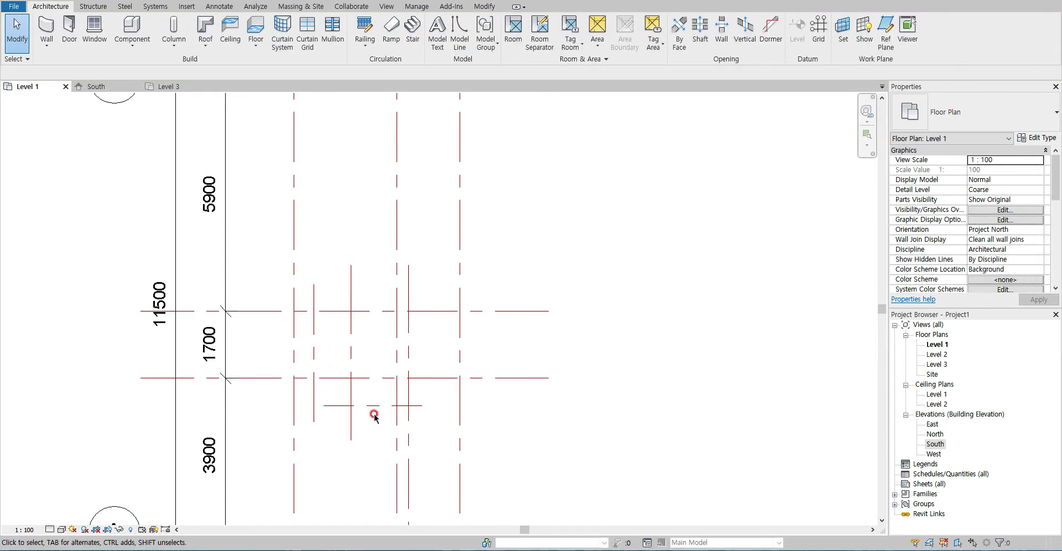
Shorten the 1450 mm vertical grid, the short horizontal grid and the 500 mm vertical grid to just past their crossings
{"action": "left_click", "coordinate": [349, 275]}
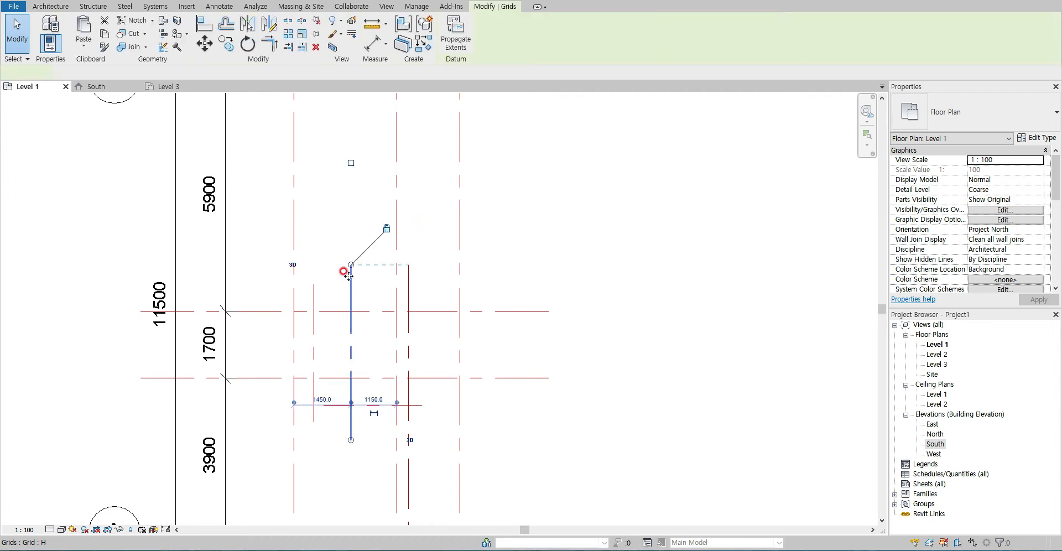
{"action": "left_click_drag", "start_coordinate": [350, 265], "coordinate": [346, 362]}
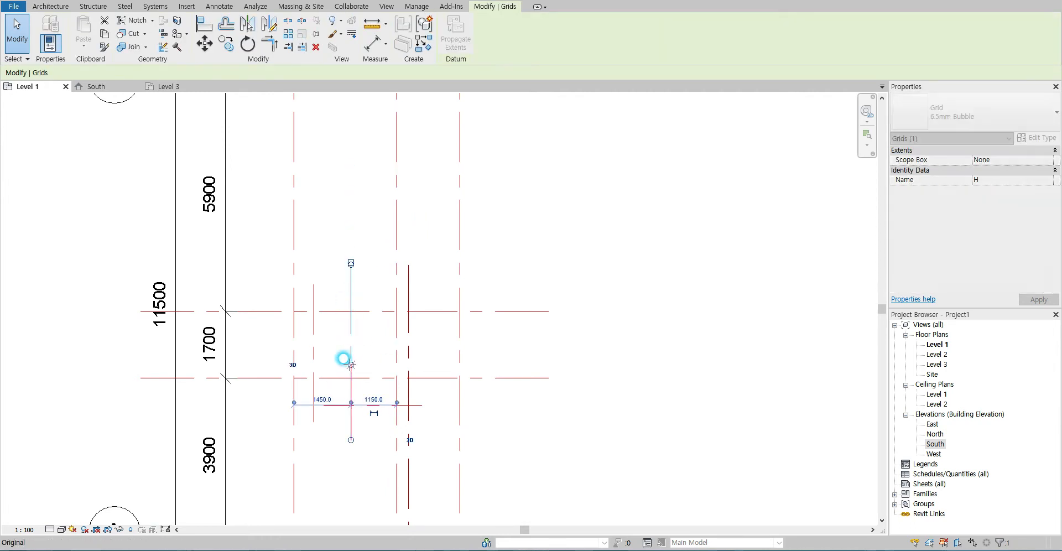
{"action": "left_click", "coordinate": [334, 485]}
{"action": "left_click", "coordinate": [334, 405]}
{"action": "mouse_move", "coordinate": [324, 405]}
{"action": "left_mouse_down"}
{"action": "mouse_move", "coordinate": [363, 419]}
{"action": "mouse_move", "coordinate": [307, 412]}
{"action": "mouse_move", "coordinate": [308, 393]}
{"action": "left_mouse_up"}
{"action": "left_click", "coordinate": [350, 430]}
{"action": "left_click", "coordinate": [381, 427]}
{"action": "left_click", "coordinate": [313, 394]}
{"action": "left_click", "coordinate": [349, 386]}
{"action": "left_click", "coordinate": [562, 448]}
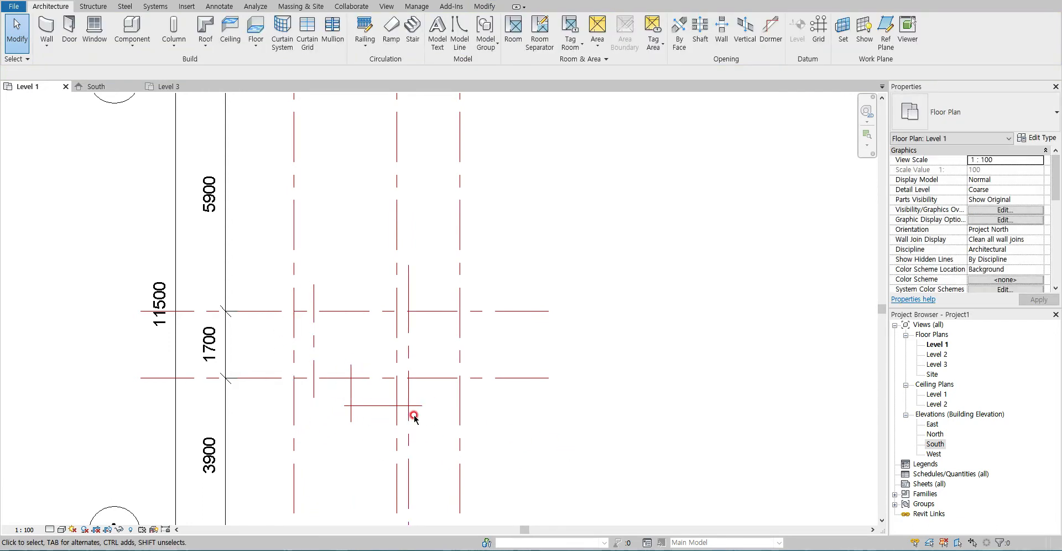
Draw the exterior walls in Generic - 200mm as a closed 4200 by 11500 mm rectangle along grids B, 2, A and 1
{"action": "scroll", "coordinate": [415, 415], "scroll_direction": "down", "scroll_amount": 3}
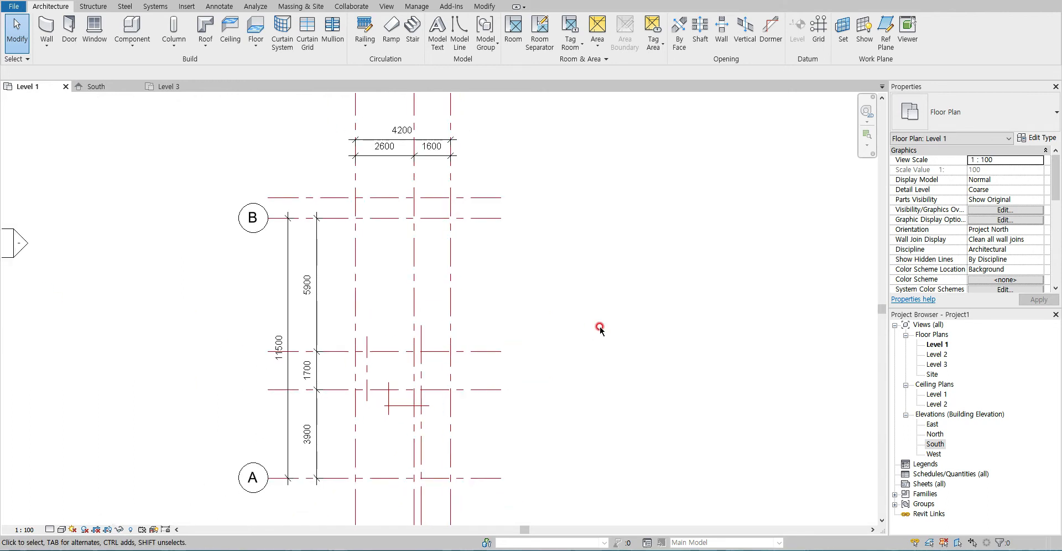
{"action": "key", "text": "alt+Tab"}
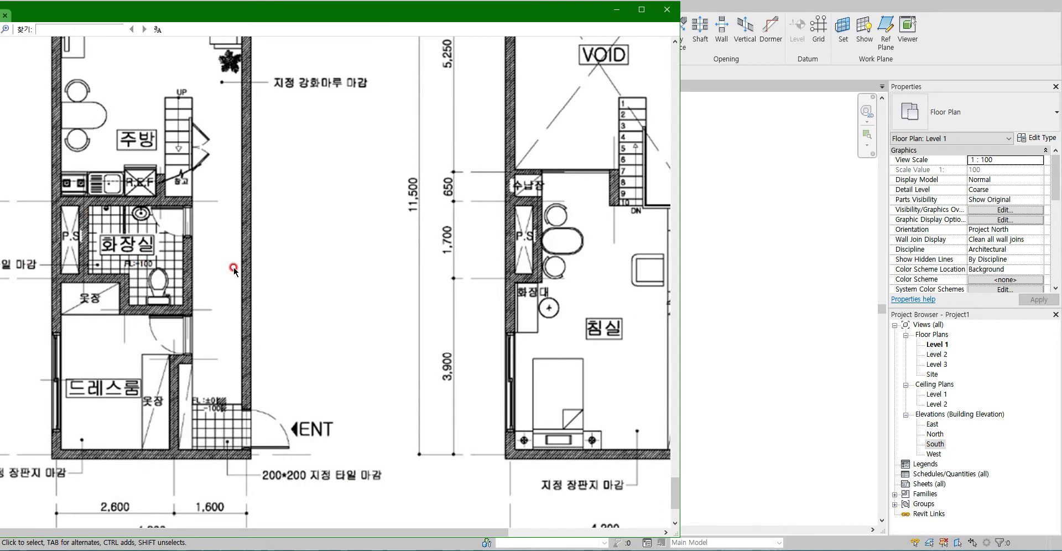
{"action": "scroll", "coordinate": [232, 267], "scroll_direction": "down", "scroll_amount": 1, "text": "ctrl"}
{"action": "mouse_move", "coordinate": [283, 236]}
{"action": "left_mouse_down"}
{"action": "mouse_move", "coordinate": [296, 285]}
{"action": "mouse_move", "coordinate": [288, 313]}
{"action": "left_mouse_up"}
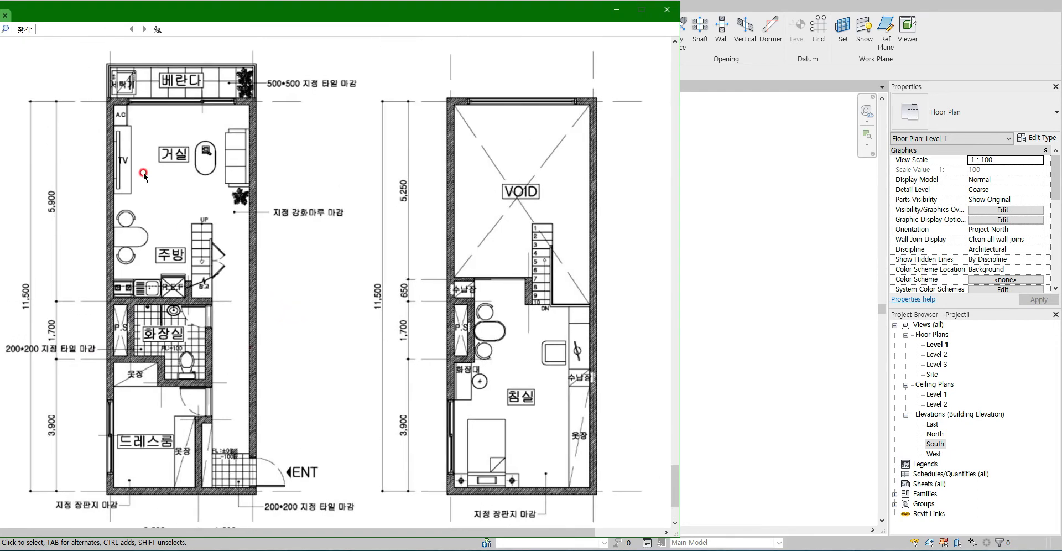
{"action": "left_click", "coordinate": [698, 240]}
{"action": "left_click", "coordinate": [46, 28]}
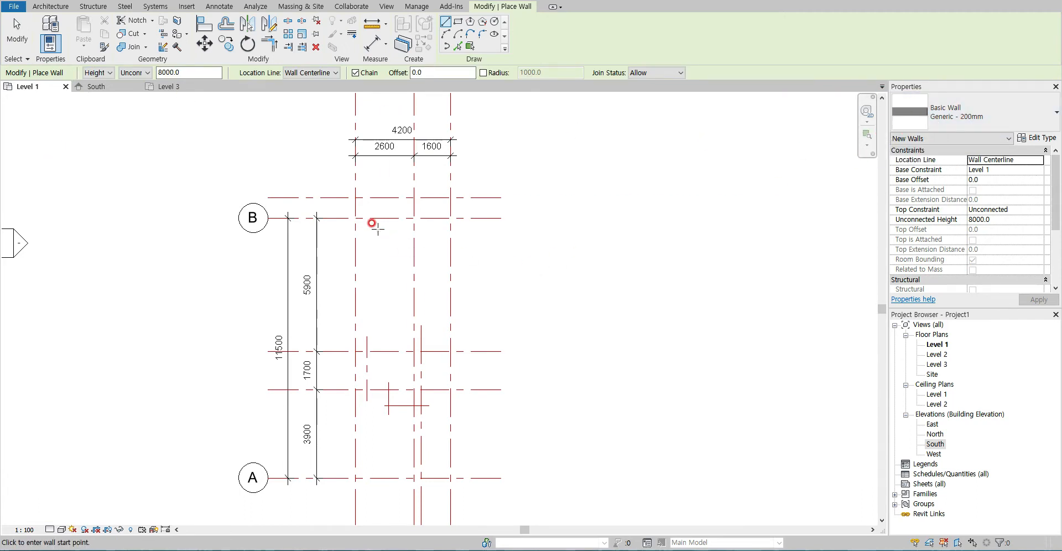
{"action": "left_click", "coordinate": [355, 218]}
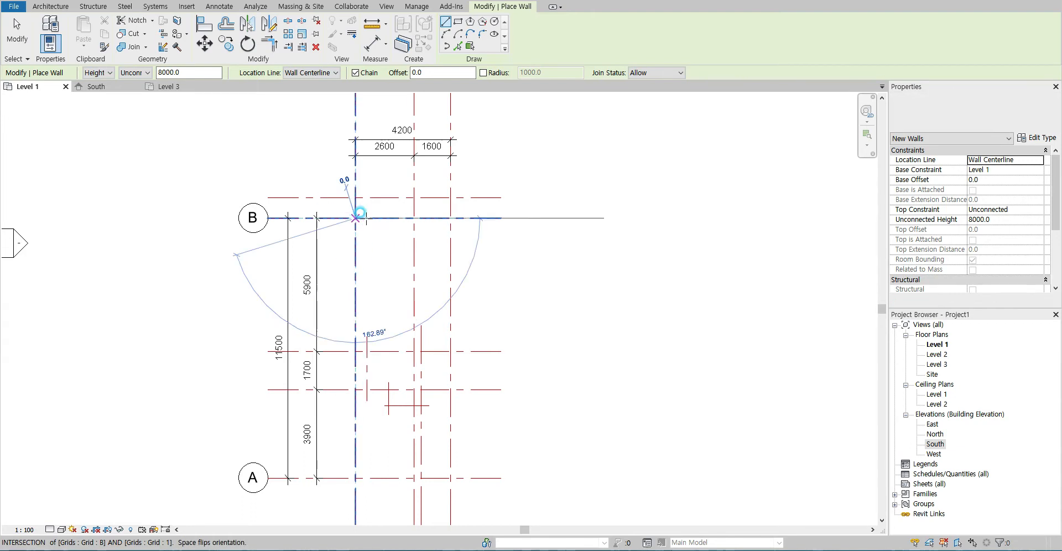
{"action": "left_click", "coordinate": [451, 218]}
{"action": "left_click", "coordinate": [450, 477]}
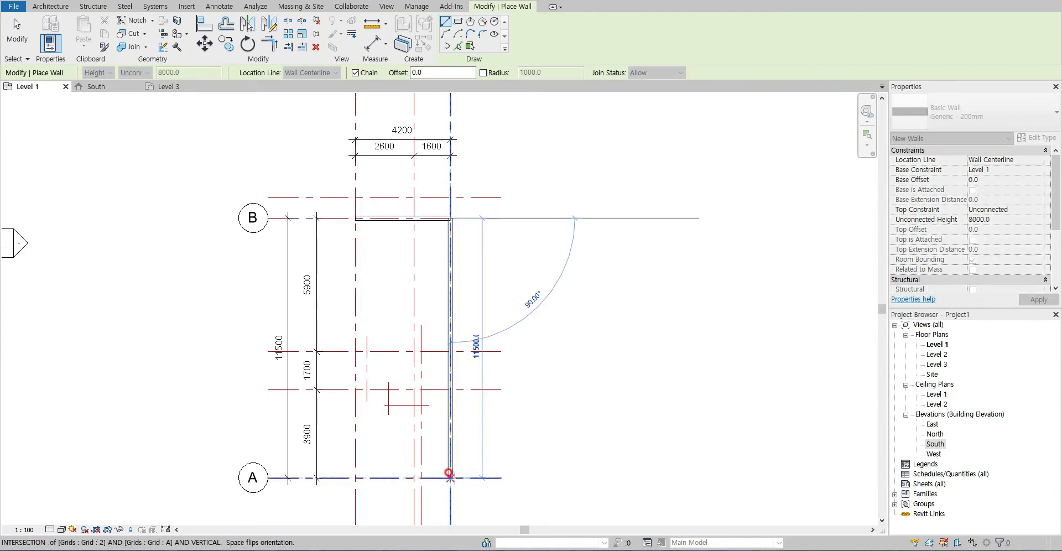
{"action": "left_click", "coordinate": [355, 478]}
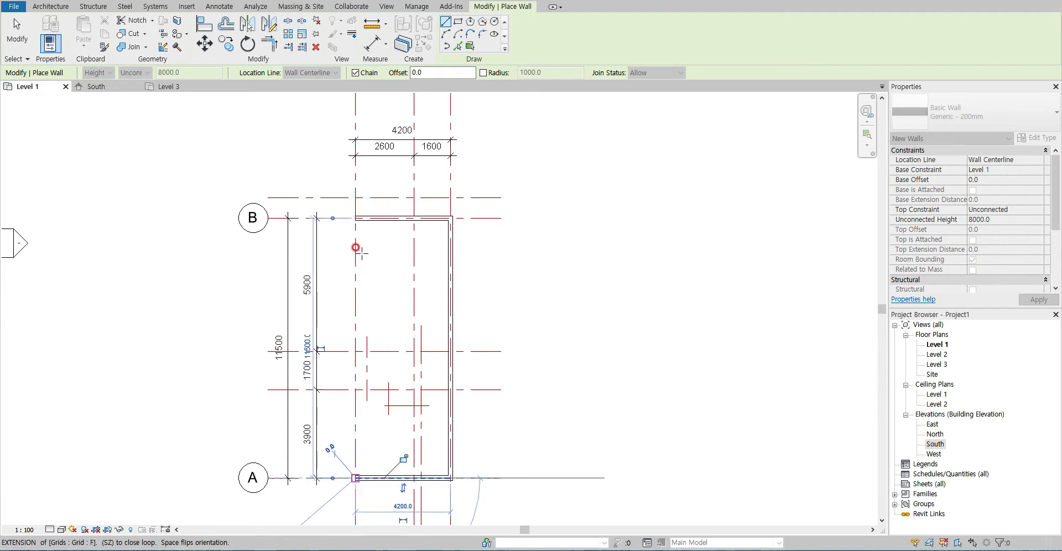
{"action": "left_click", "coordinate": [350, 214]}
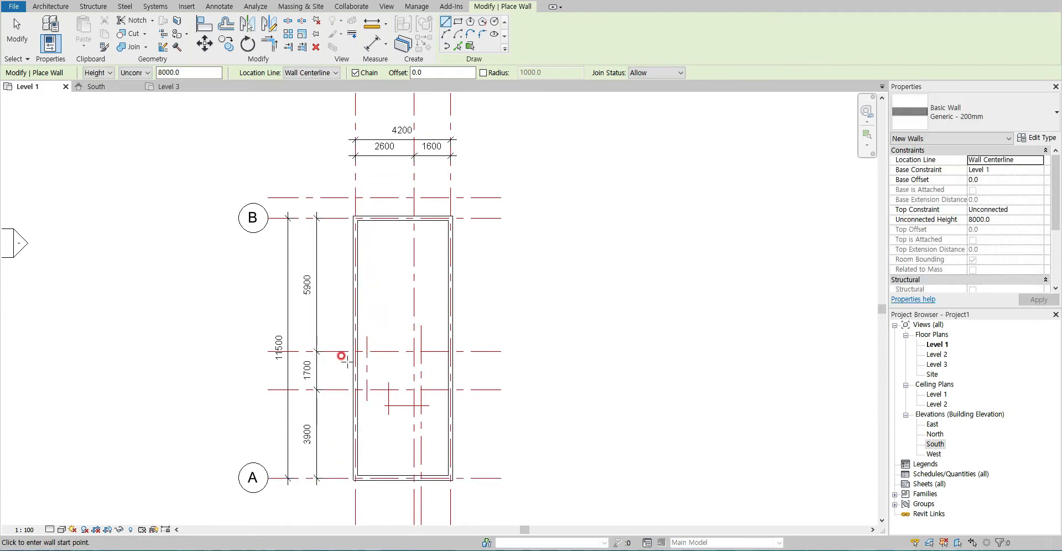
Draw the stepped bathroom and shaft enclosure walls along the interior grids, starting and ending at the grid 1 wall, following the floor plan
{"action": "key", "text": "alt+Tab"}
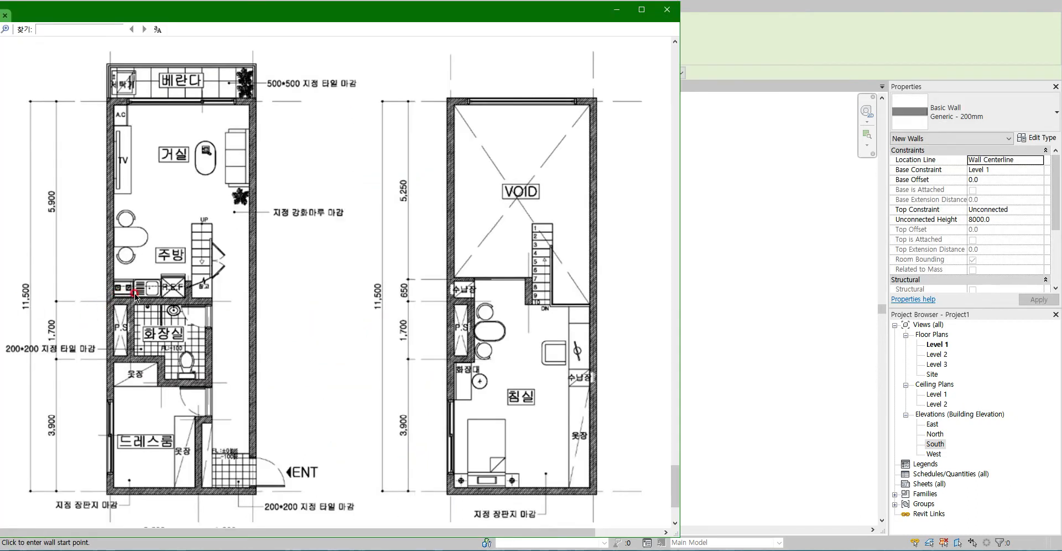
{"action": "left_click", "coordinate": [736, 314]}
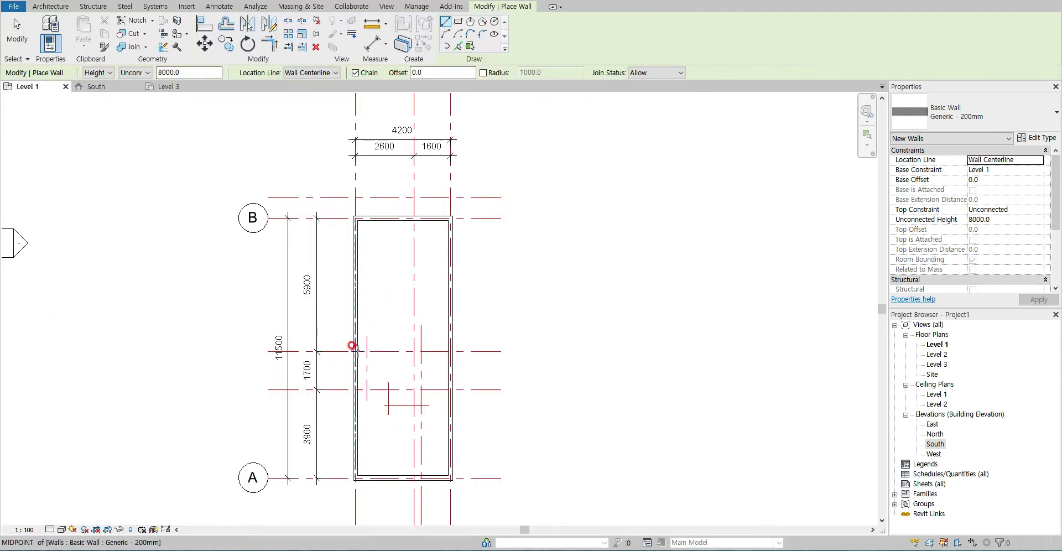
{"action": "scroll", "coordinate": [353, 347], "scroll_direction": "up", "scroll_amount": 3}
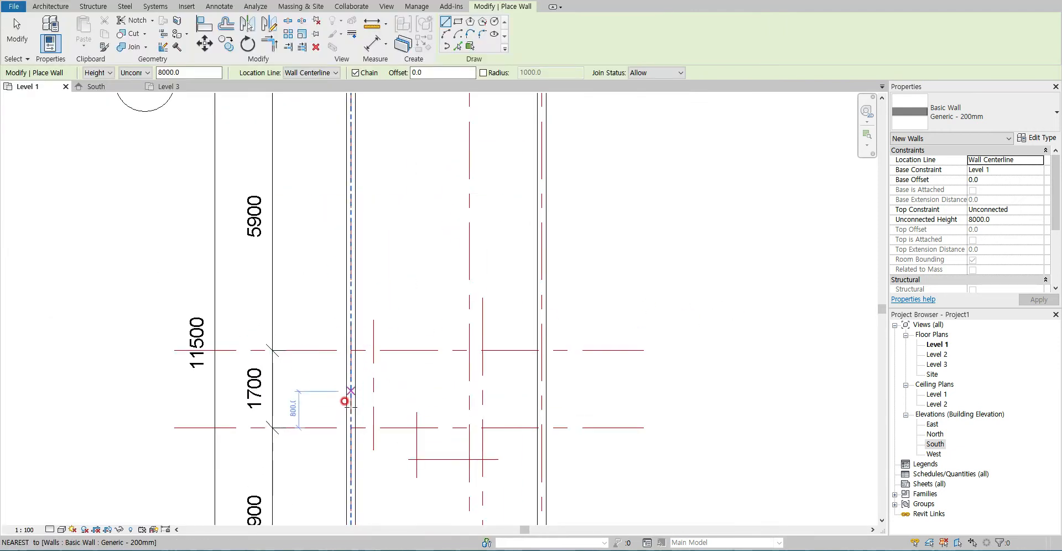
{"action": "left_click", "coordinate": [353, 349]}
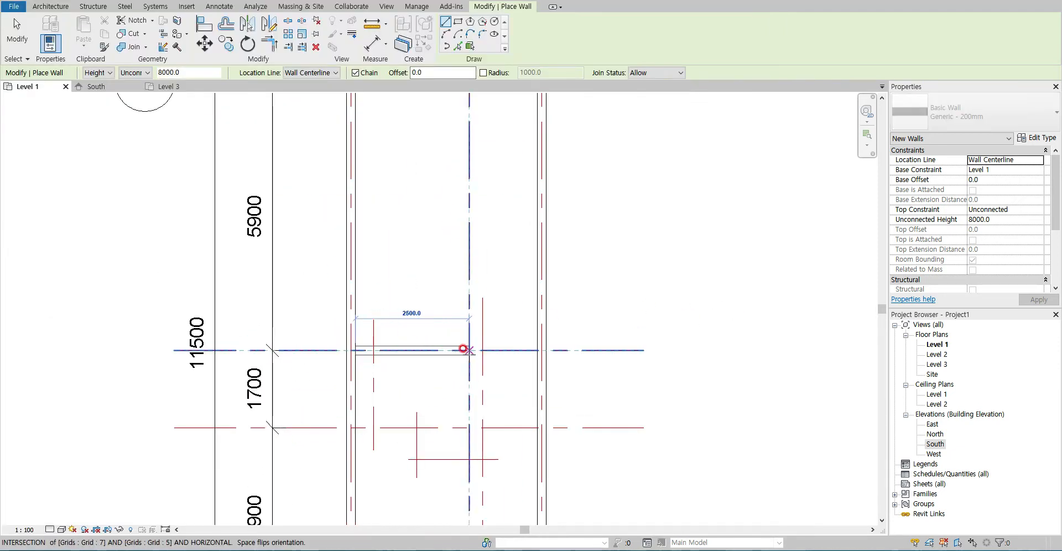
{"action": "left_click", "coordinate": [482, 350]}
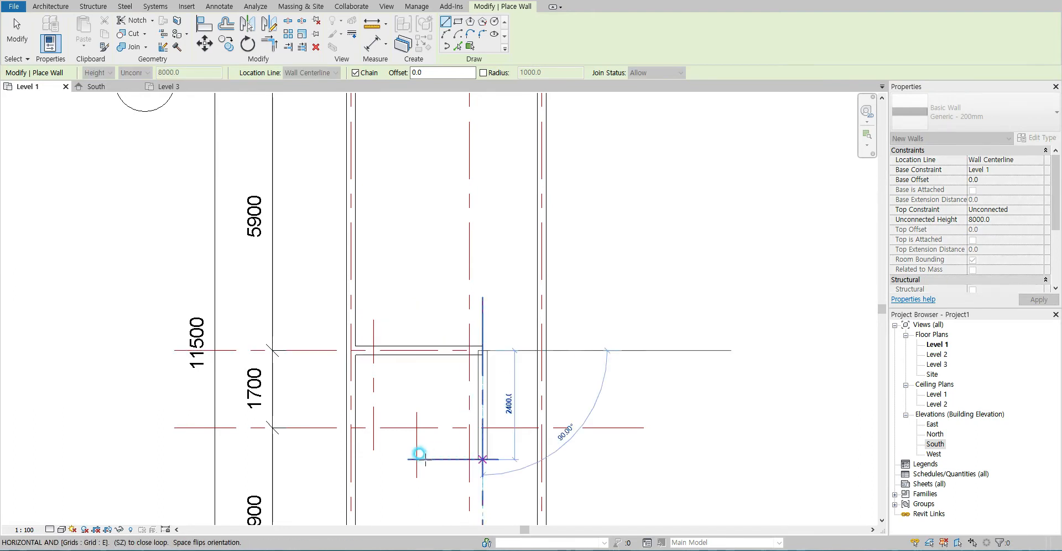
{"action": "left_click", "coordinate": [428, 455]}
{"action": "left_click", "coordinate": [415, 457]}
{"action": "left_click", "coordinate": [400, 427]}
{"action": "left_click", "coordinate": [354, 427]}
{"action": "key", "text": "Escape"}
Draw the partition between the pipe shaft and the bathroom along the 500 mm vertical grid
{"action": "left_click", "coordinate": [374, 427]}
{"action": "left_click", "coordinate": [374, 350]}
{"action": "key", "text": "Escape"}
{"action": "key", "text": "Escape"}
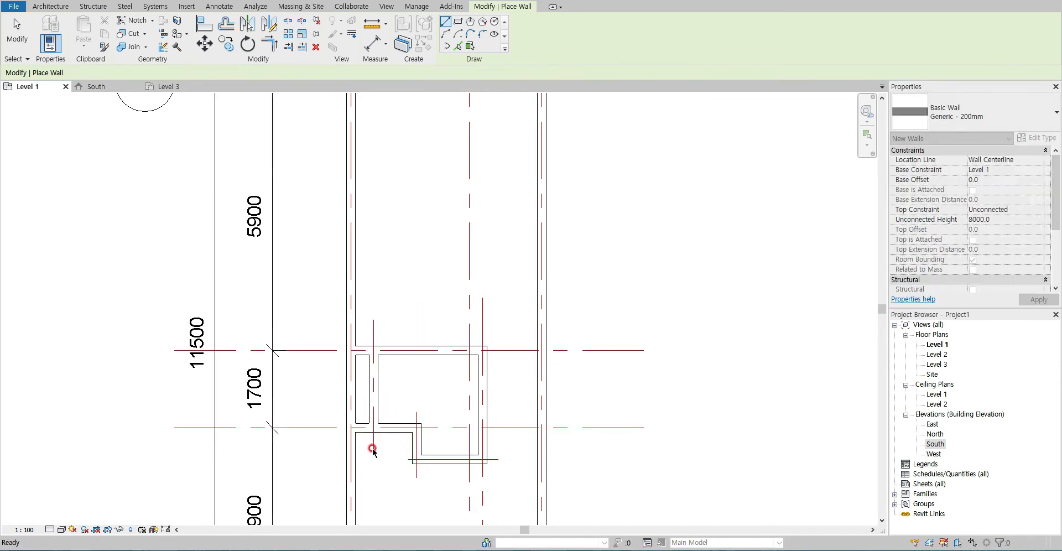
Set the Level 1 plan's detail level to Medium and its visual style to Consistent Colors
{"action": "scroll", "coordinate": [334, 339], "scroll_direction": "down", "scroll_amount": 3}
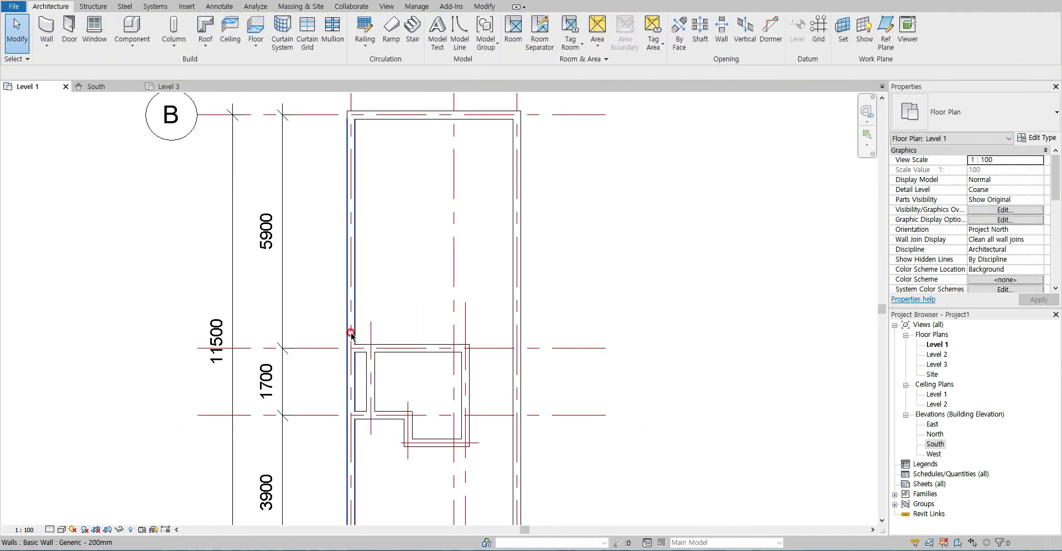
{"action": "left_click", "coordinate": [49, 530]}
{"action": "left_click", "coordinate": [65, 505]}
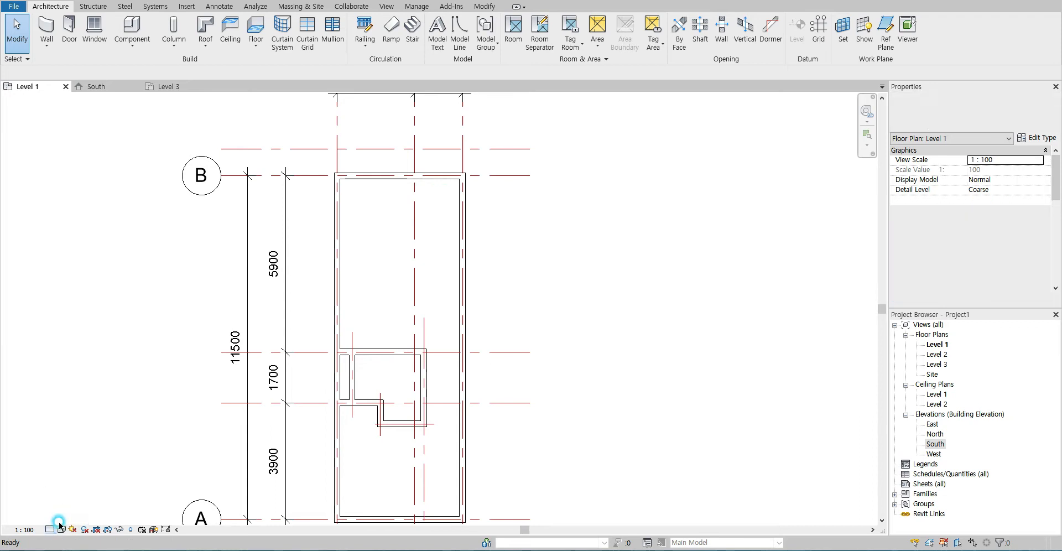
{"action": "left_click", "coordinate": [61, 530]}
{"action": "left_click", "coordinate": [83, 494]}
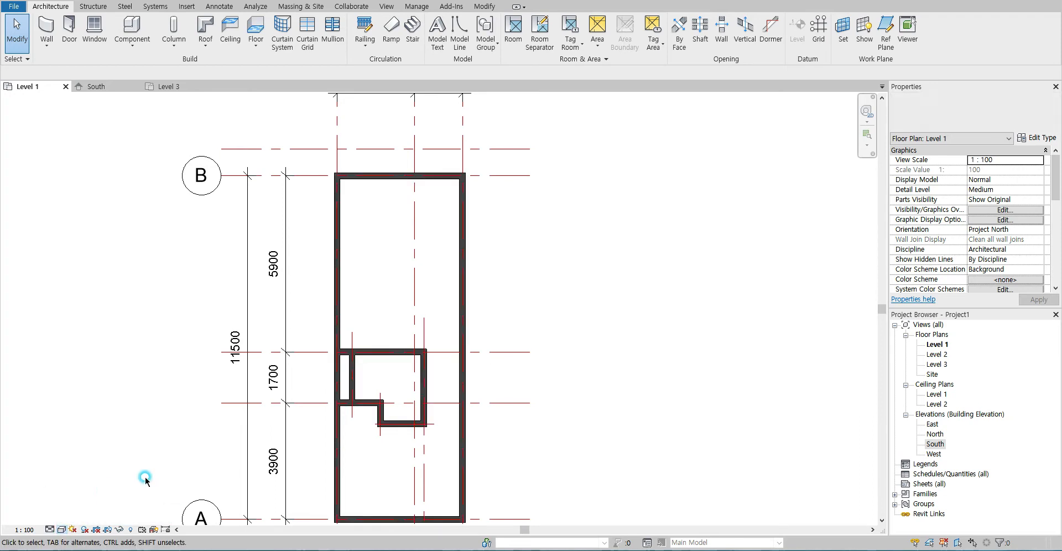
{"action": "left_click", "coordinate": [62, 529]}
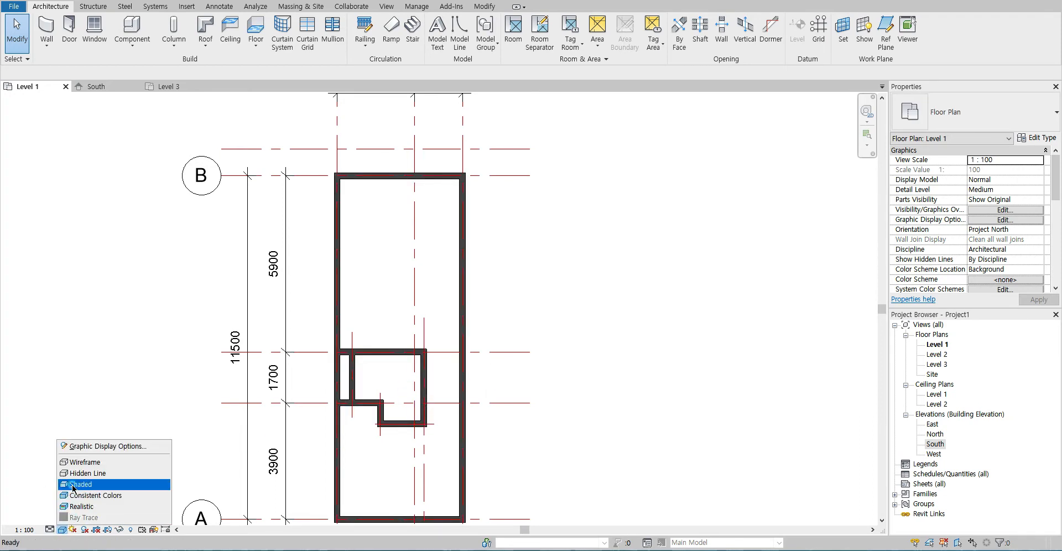
{"action": "left_click", "coordinate": [97, 468]}
{"action": "left_click", "coordinate": [63, 529]}
{"action": "left_click", "coordinate": [83, 494]}
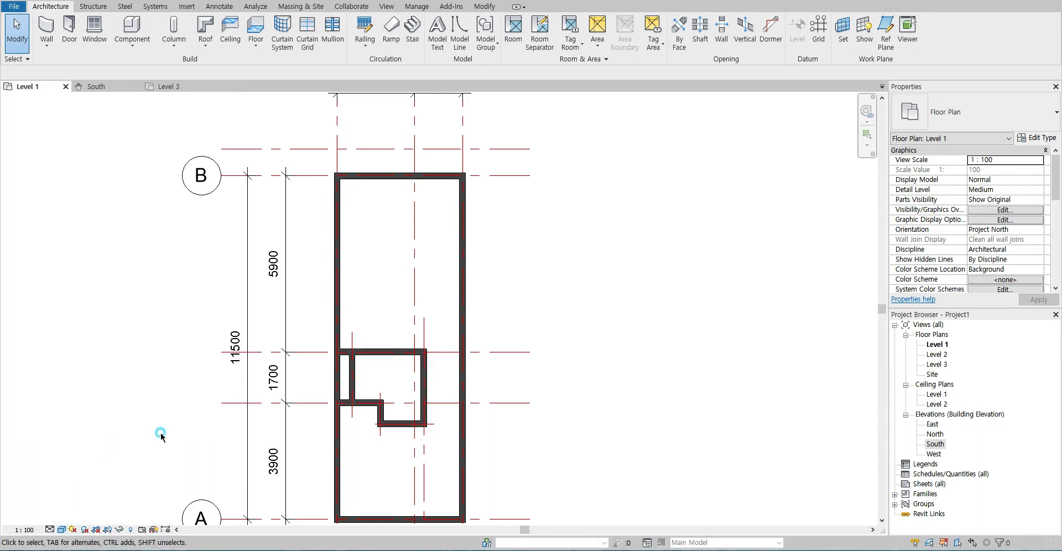
Draw an L-shaped dressing room wall from grid A about 2000 mm up the 2600 mm grid, then about 800 mm toward grid 2
{"action": "middle_click_drag", "start_coordinate": [303, 422], "coordinate": [338, 377]}
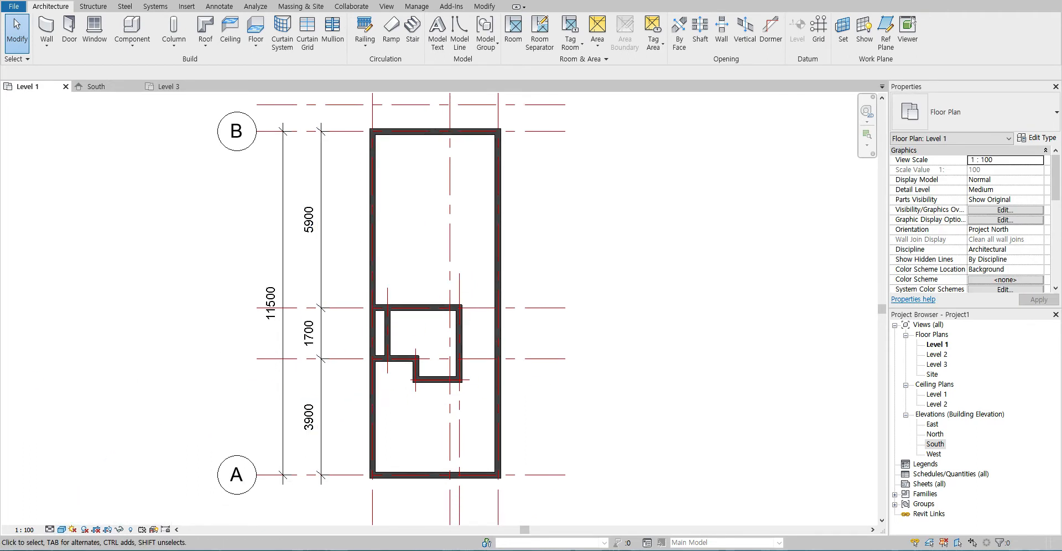
{"action": "key", "text": "alt+Tab"}
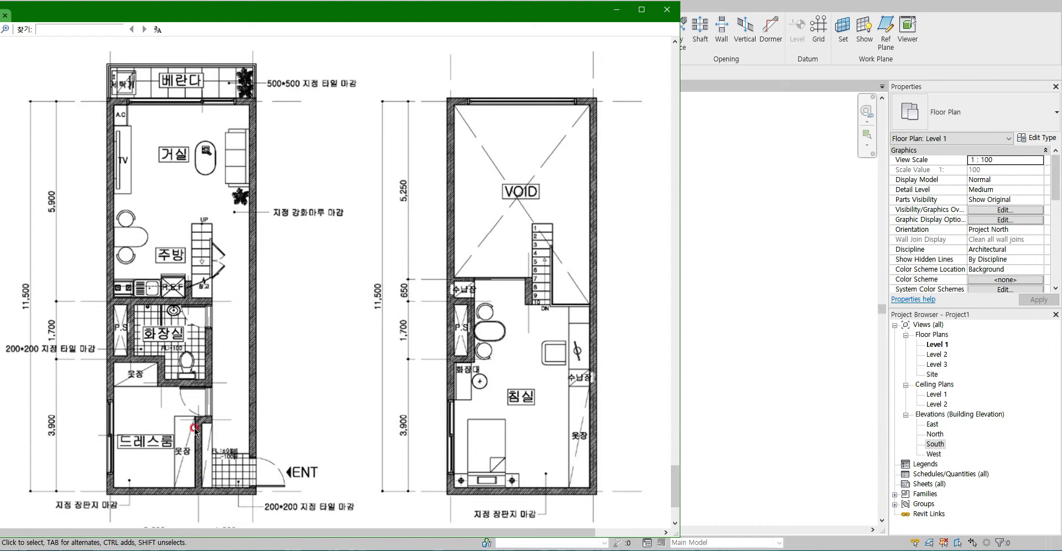
{"action": "scroll", "coordinate": [278, 403], "scroll_direction": "down", "scroll_amount": 3}
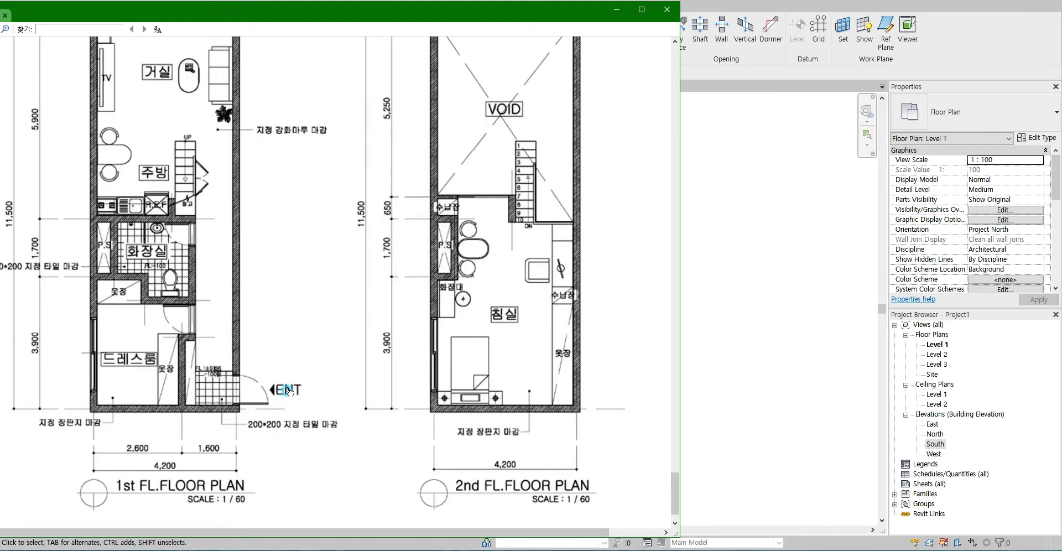
{"action": "left_click", "coordinate": [737, 425]}
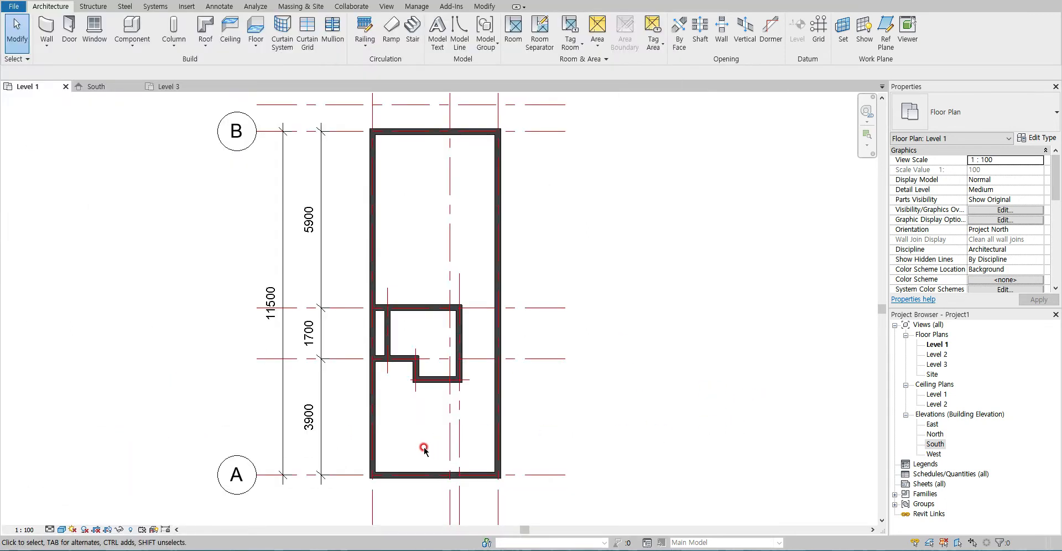
{"action": "key", "text": "w"}
{"action": "key", "text": "a"}
{"action": "left_click", "coordinate": [450, 474]}
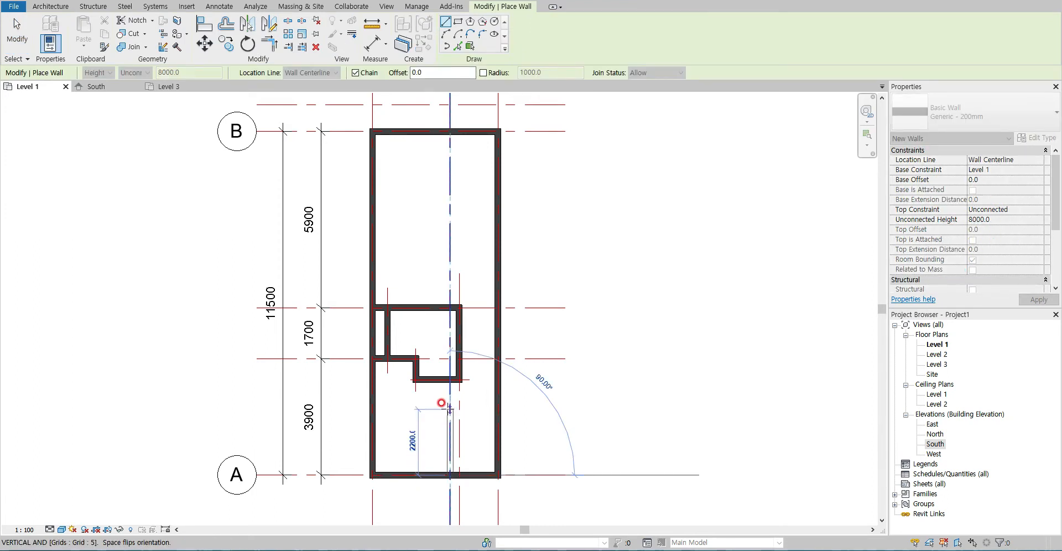
{"action": "left_click", "coordinate": [450, 415]}
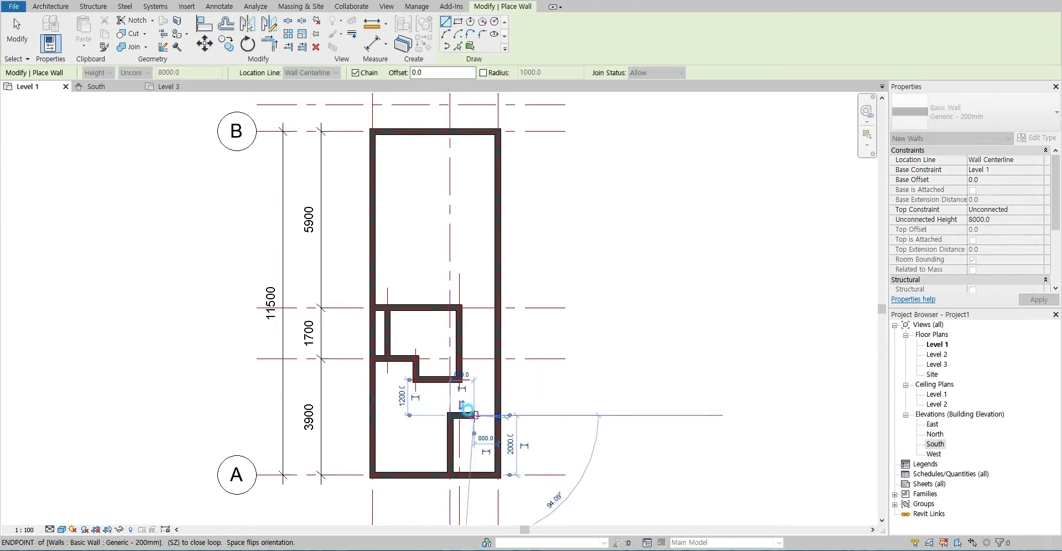
{"action": "left_click", "coordinate": [475, 415]}
{"action": "key", "text": "Escape"}
{"action": "key", "text": "Escape"}
Draw a 1000 mm vertical wall along the bathroom's outer grid, from the bathroom corner down to the L-shaped wall
{"action": "scroll", "coordinate": [458, 407], "scroll_direction": "up", "scroll_amount": 3}
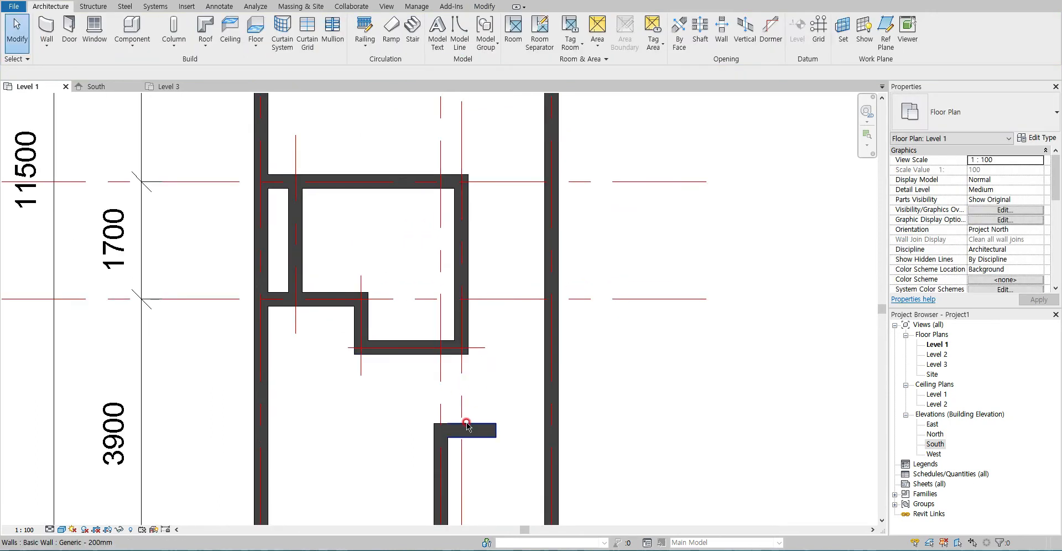
{"action": "key", "text": "alt+Tab"}
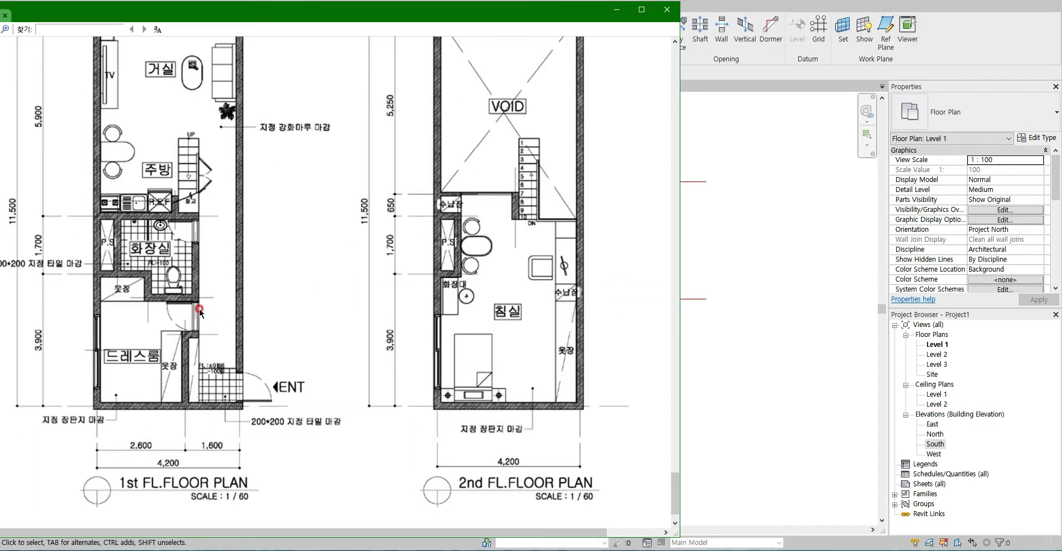
{"action": "key", "text": "alt+Tab"}
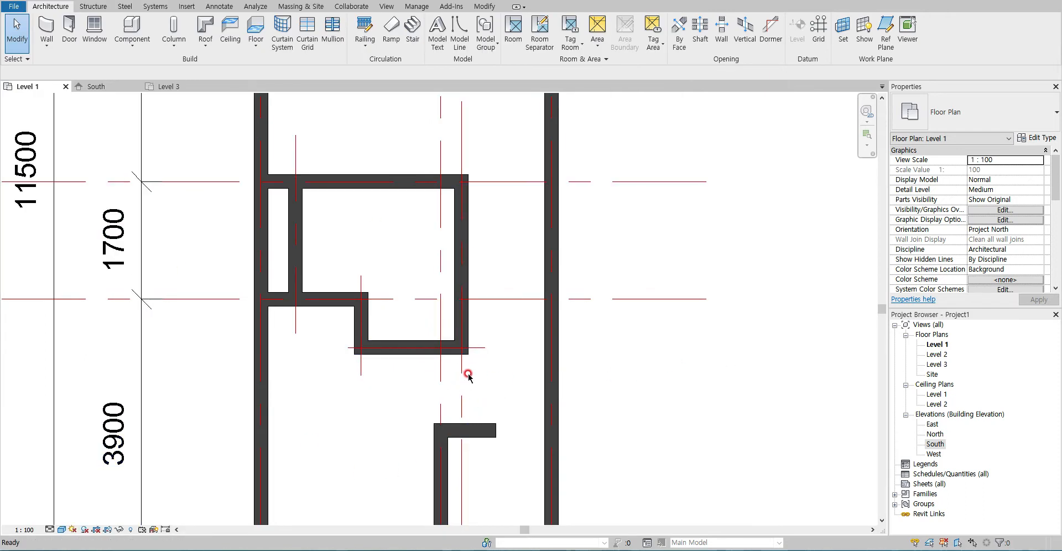
{"action": "key", "text": "w"}
{"action": "key", "text": "a"}
{"action": "left_click", "coordinate": [455, 353]}
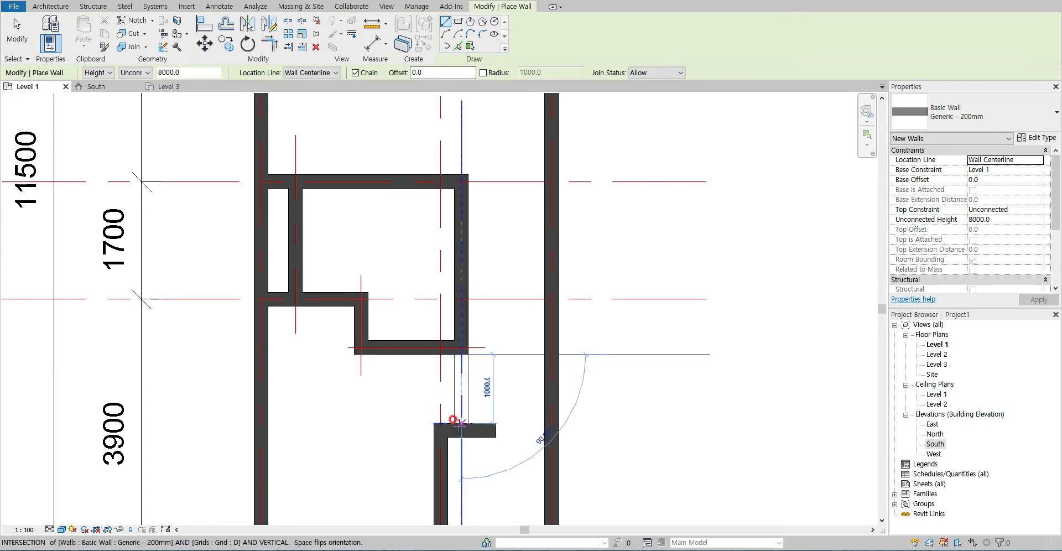
{"action": "left_click", "coordinate": [461, 423]}
{"action": "key", "text": "Escape"}
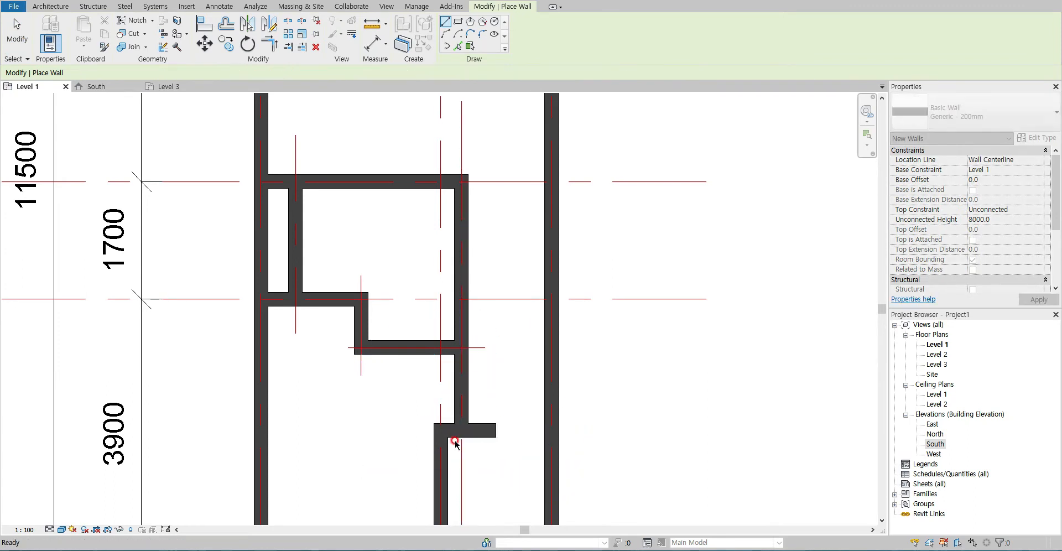
{"action": "key", "text": "Escape"}
Trim the new vertical wall and the L-shaped wall's short horizontal leg to meet in a corner
{"action": "left_click", "coordinate": [468, 398]}
{"action": "left_click", "coordinate": [448, 431]}
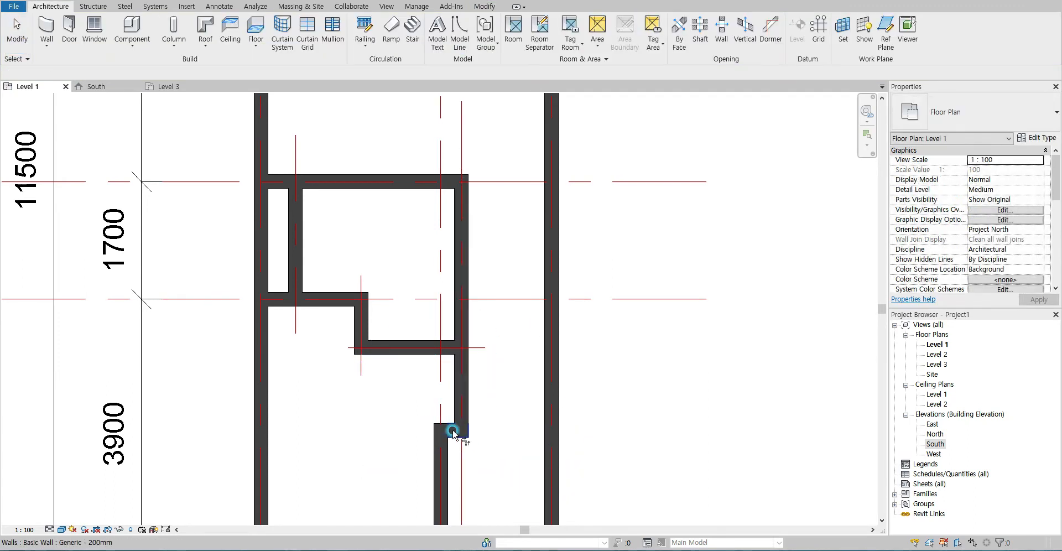
{"action": "key", "text": "Escape"}
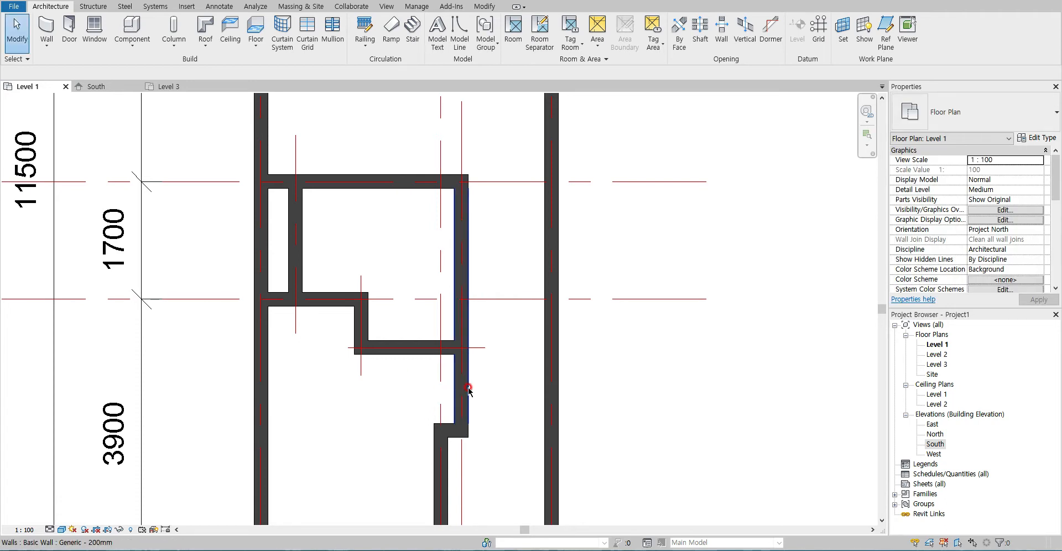
Set the distance between the short horizontal dressing room wall and the bathroom's lower wall to 950 mm
{"action": "scroll", "coordinate": [430, 418], "scroll_direction": "down", "scroll_amount": 2}
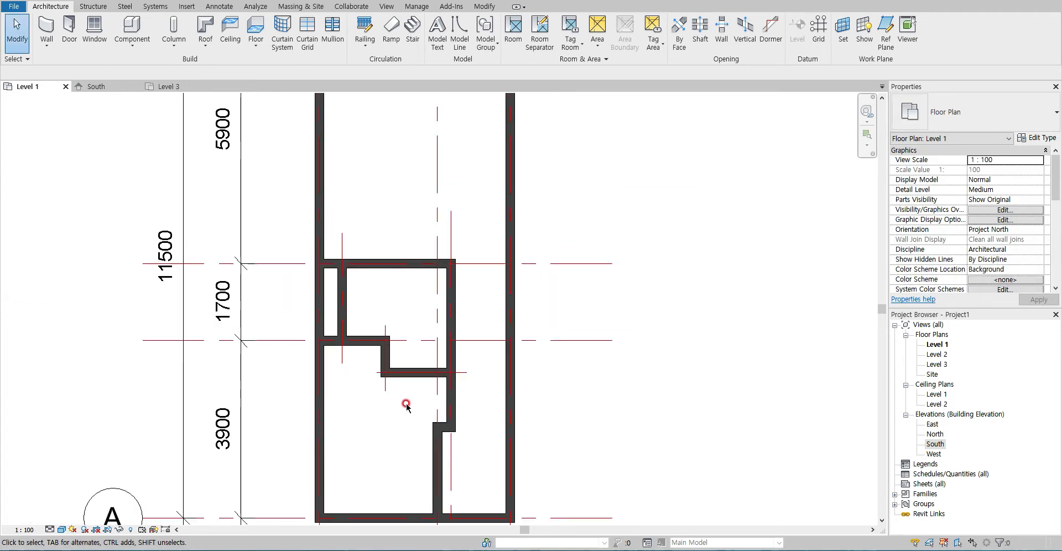
{"action": "left_click", "coordinate": [443, 428]}
{"action": "scroll", "coordinate": [443, 429], "scroll_direction": "up", "scroll_amount": 2}
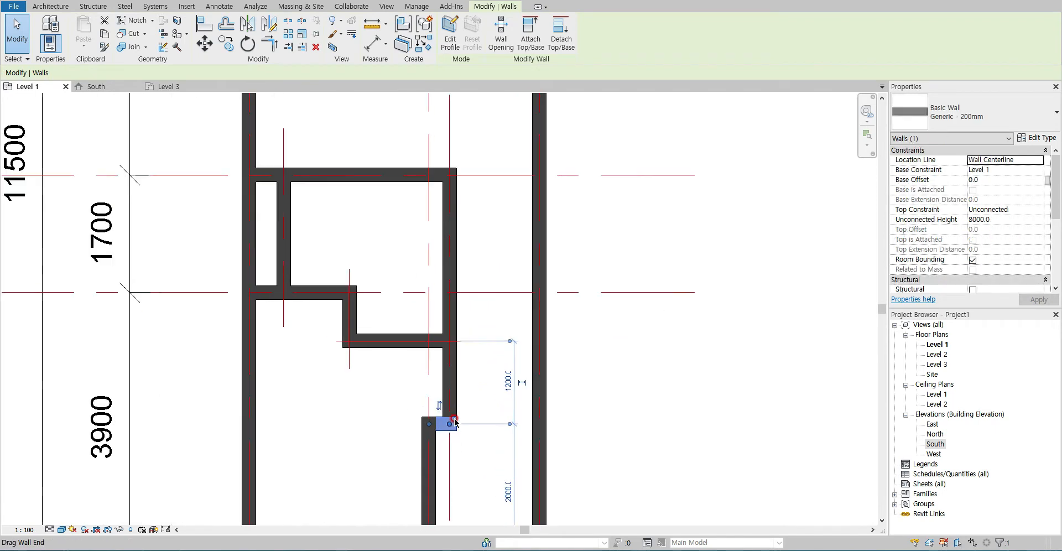
{"action": "scroll", "coordinate": [437, 359], "scroll_direction": "down", "scroll_amount": 2}
{"action": "scroll", "coordinate": [435, 350], "scroll_direction": "up", "scroll_amount": 3}
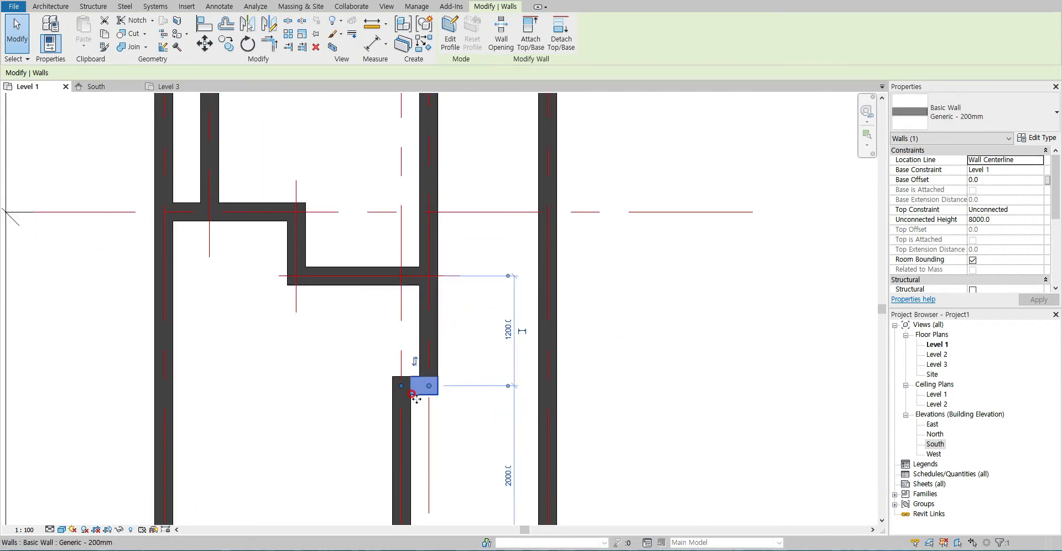
{"action": "left_click", "coordinate": [507, 331]}
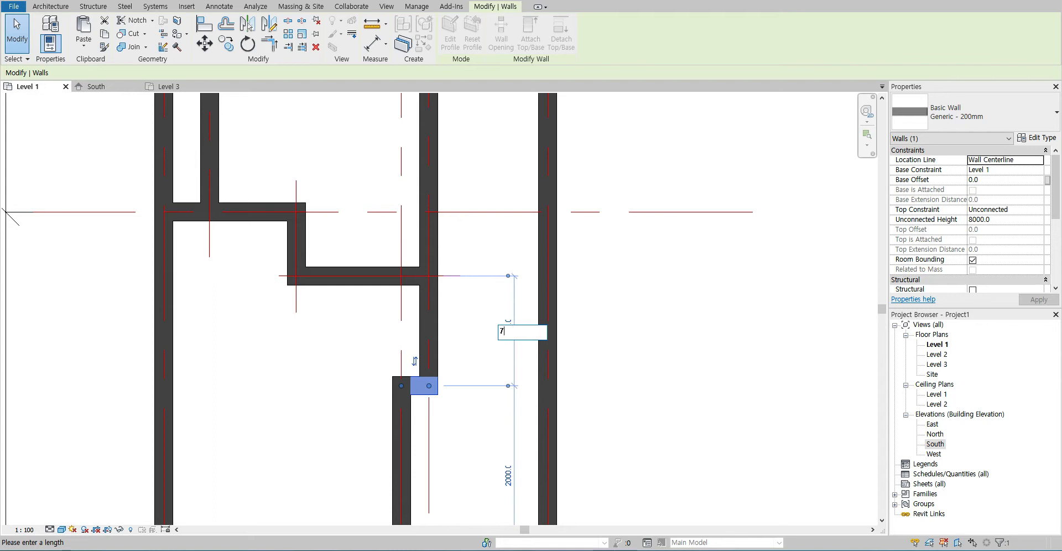
{"action": "left_click", "coordinate": [492, 381]}
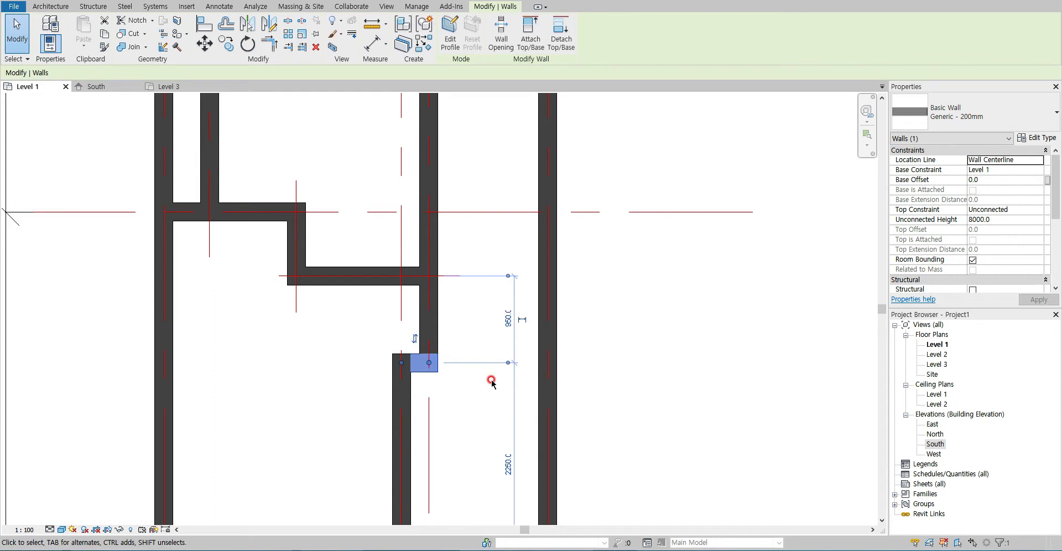
{"action": "left_click", "coordinate": [327, 394]}
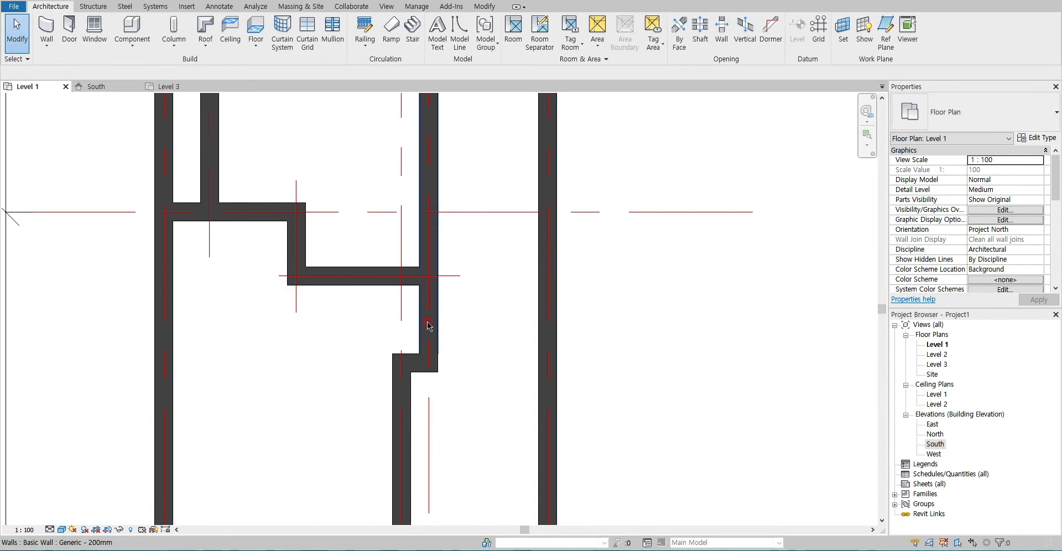
Compare the Level 1 wall layout with the reference 1st floor plan drawing
{"action": "key", "text": "alt+Tab"}
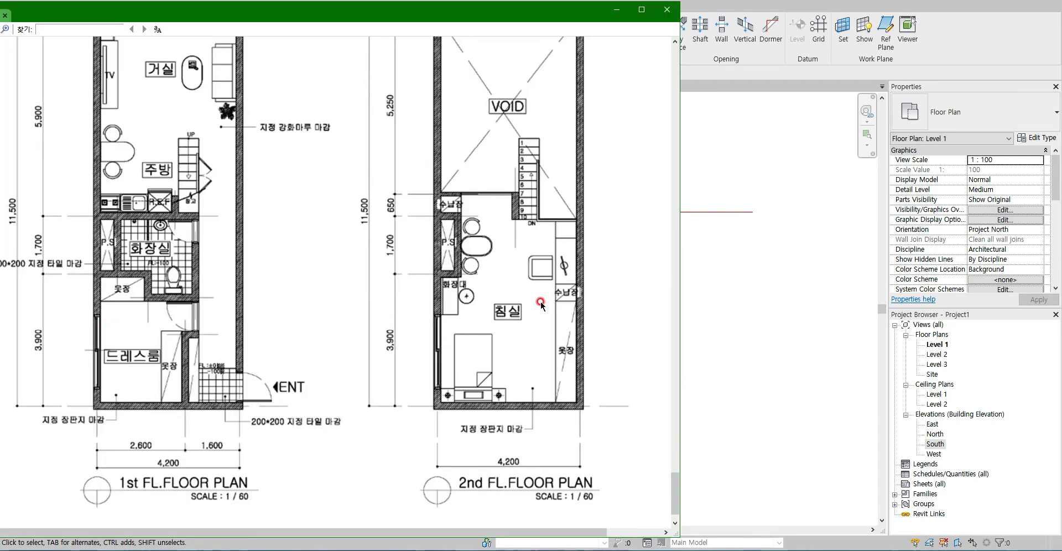
{"action": "left_click", "coordinate": [739, 373]}
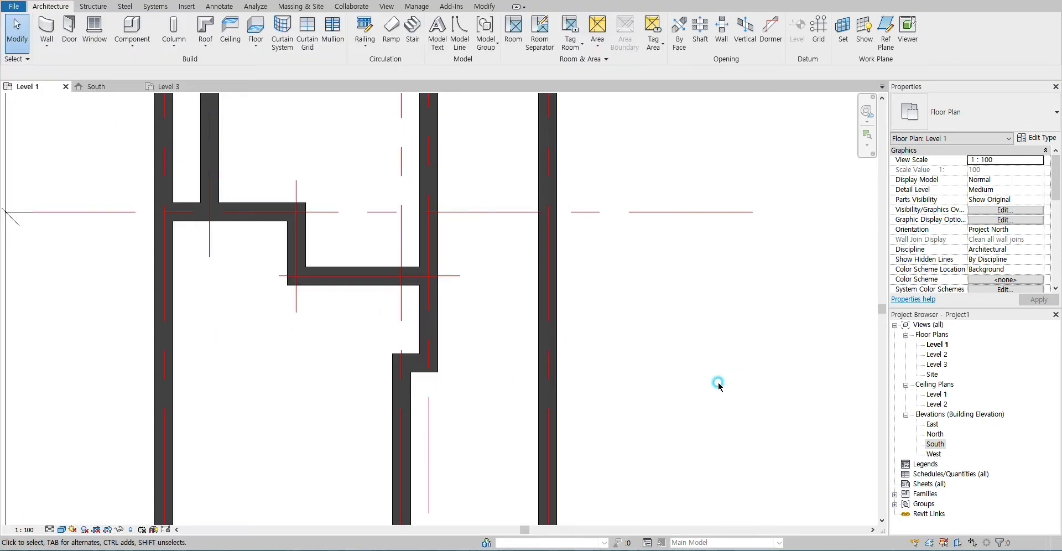
{"action": "scroll", "coordinate": [429, 408], "scroll_direction": "down", "scroll_amount": 5}
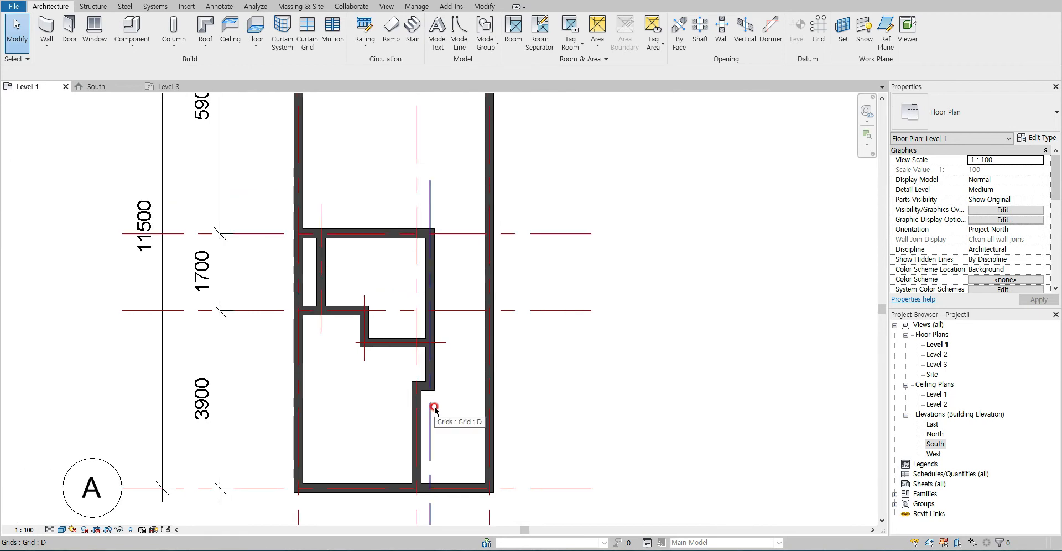
{"action": "scroll", "coordinate": [429, 376], "scroll_direction": "down", "scroll_amount": 1}
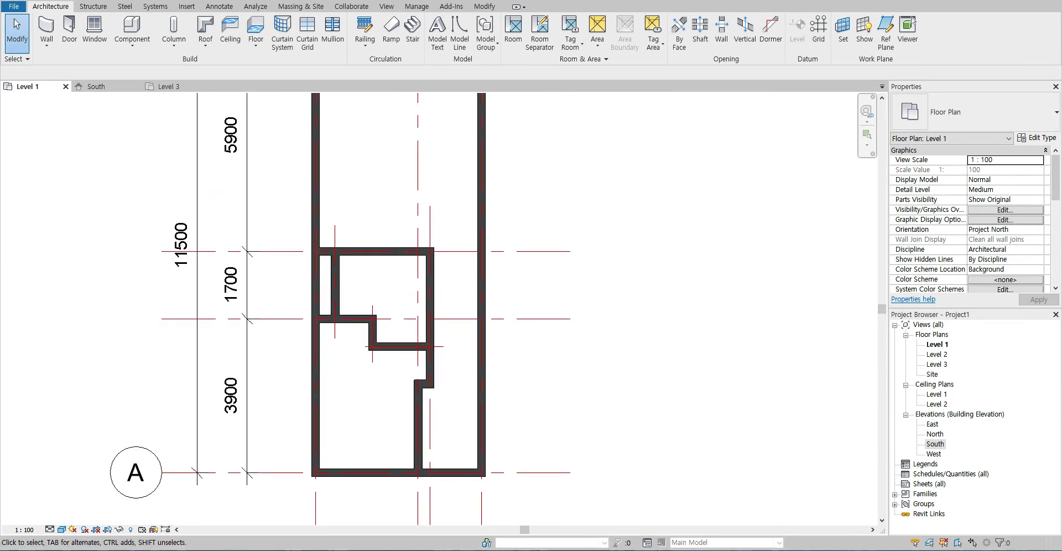
{"action": "key", "text": "alt+Tab"}
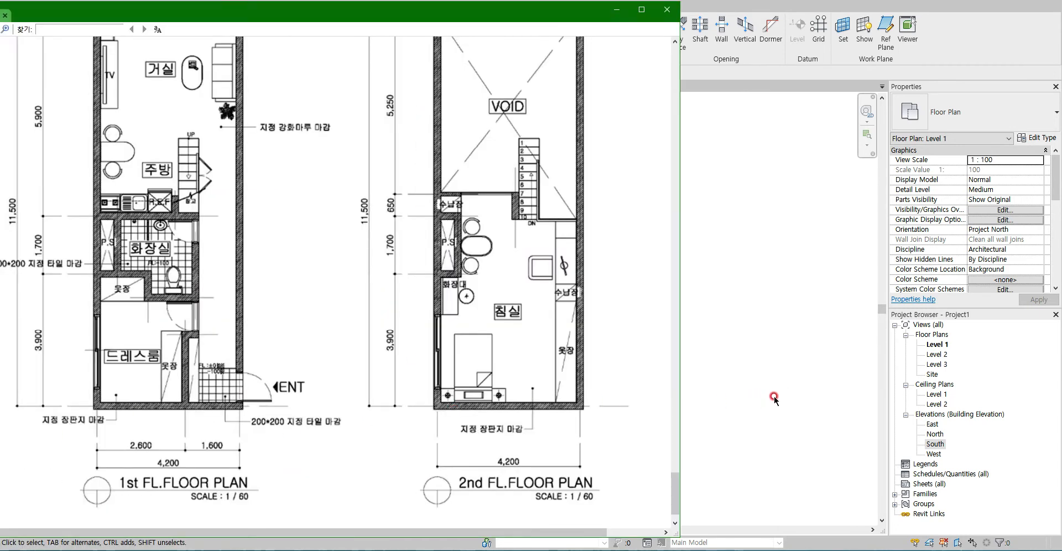
{"action": "key", "text": "alt+Tab"}
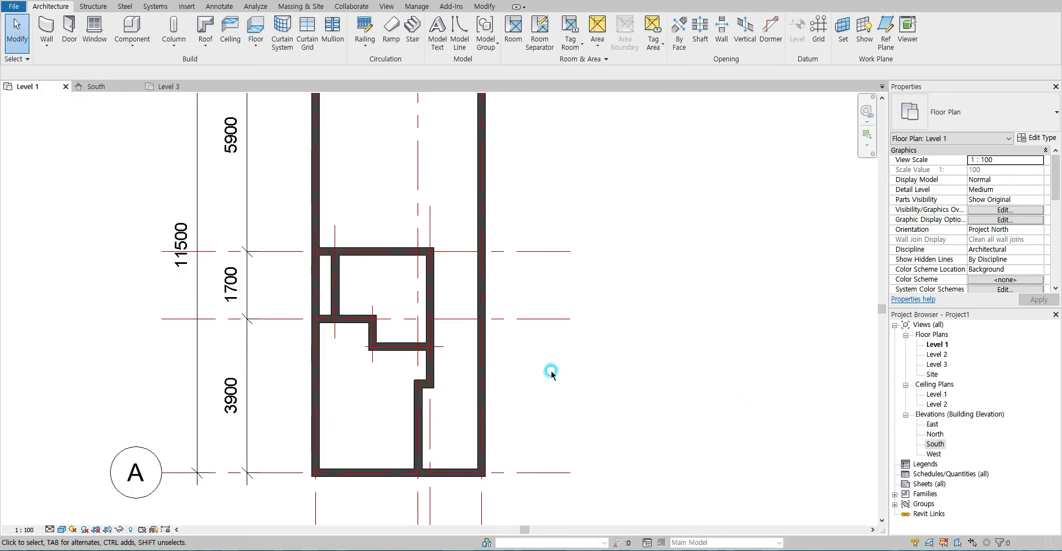
{"action": "scroll", "coordinate": [434, 387], "scroll_direction": "up", "scroll_amount": 3}
{"action": "scroll", "coordinate": [440, 381], "scroll_direction": "down", "scroll_amount": 2}
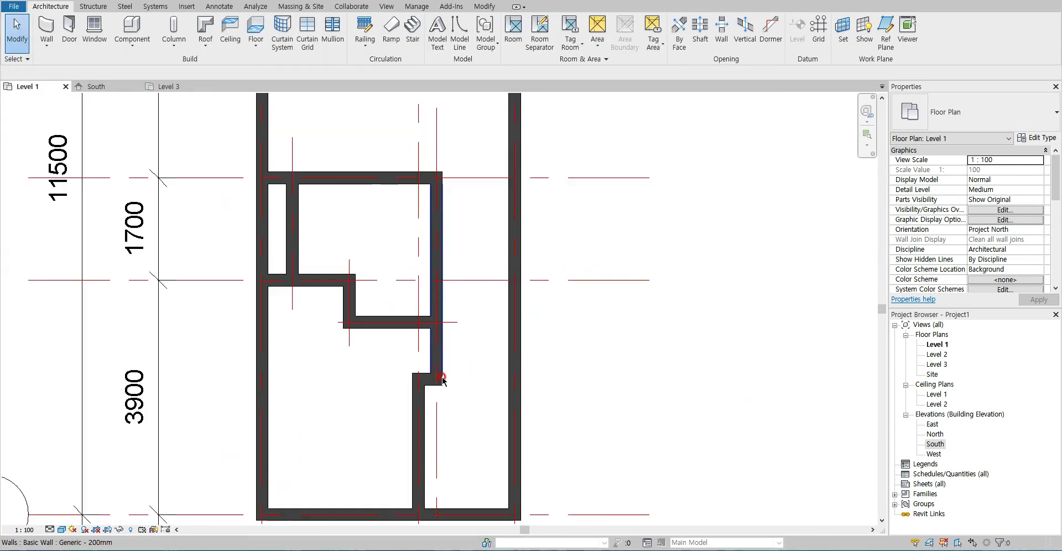
{"action": "scroll", "coordinate": [366, 381], "scroll_direction": "down", "scroll_amount": 2}
{"action": "middle_click", "coordinate": [353, 368]}
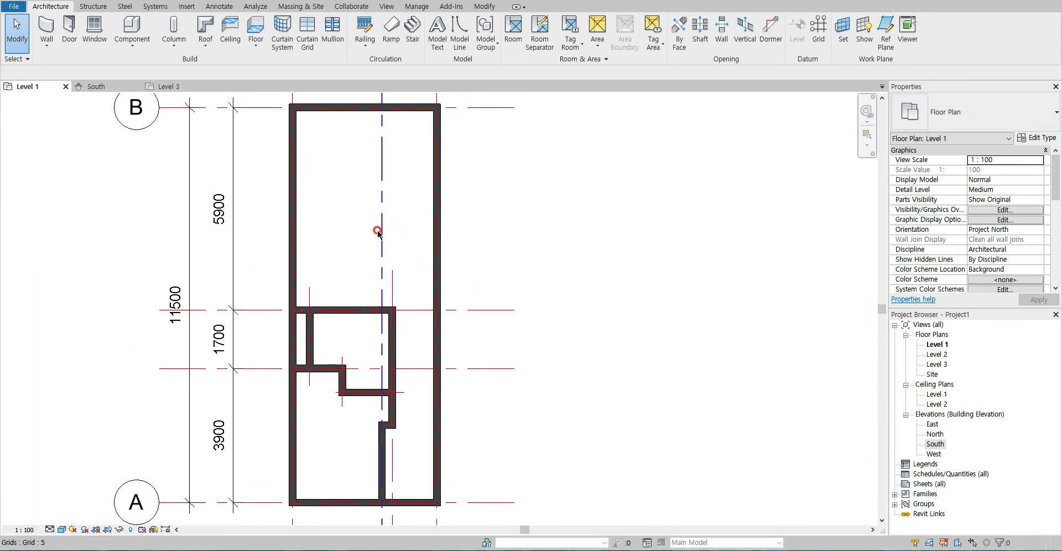
Select all Level 1 walls, filter out the grids, and set the walls' top constraint to Up to level: Level 2
{"action": "scroll", "coordinate": [380, 230], "scroll_direction": "down", "scroll_amount": 2}
{"action": "left_click_drag", "start_coordinate": [292, 123], "coordinate": [438, 457]}
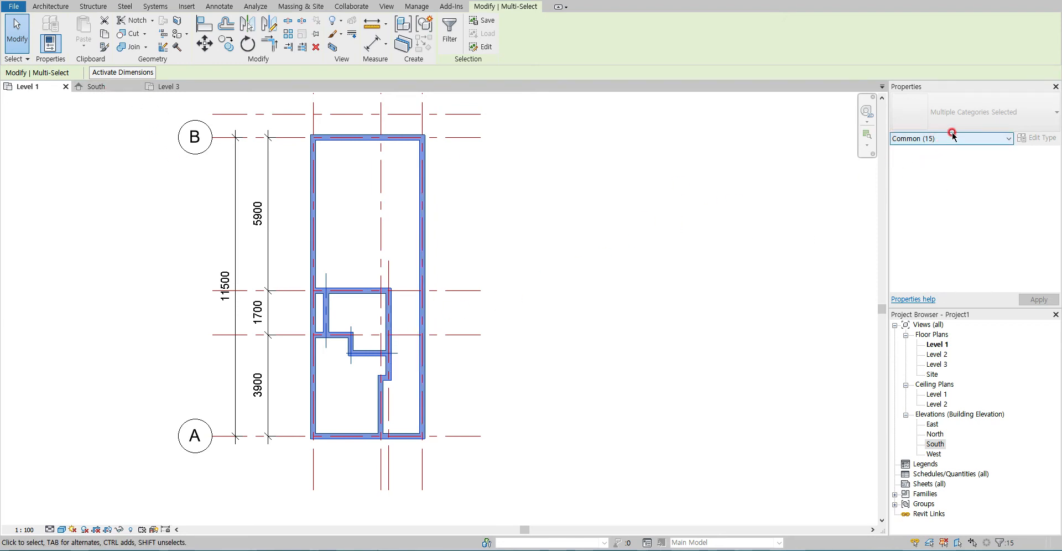
{"action": "left_click", "coordinate": [488, 233]}
{"action": "left_click_drag", "start_coordinate": [303, 127], "coordinate": [443, 446]}
{"action": "left_click", "coordinate": [450, 34]}
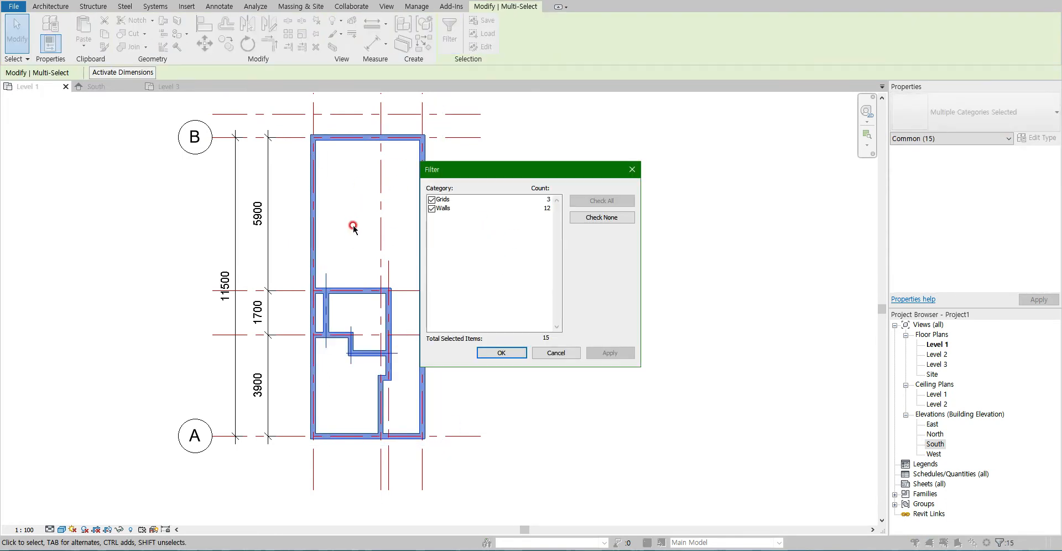
{"action": "left_click", "coordinate": [432, 200]}
{"action": "left_click", "coordinate": [502, 352]}
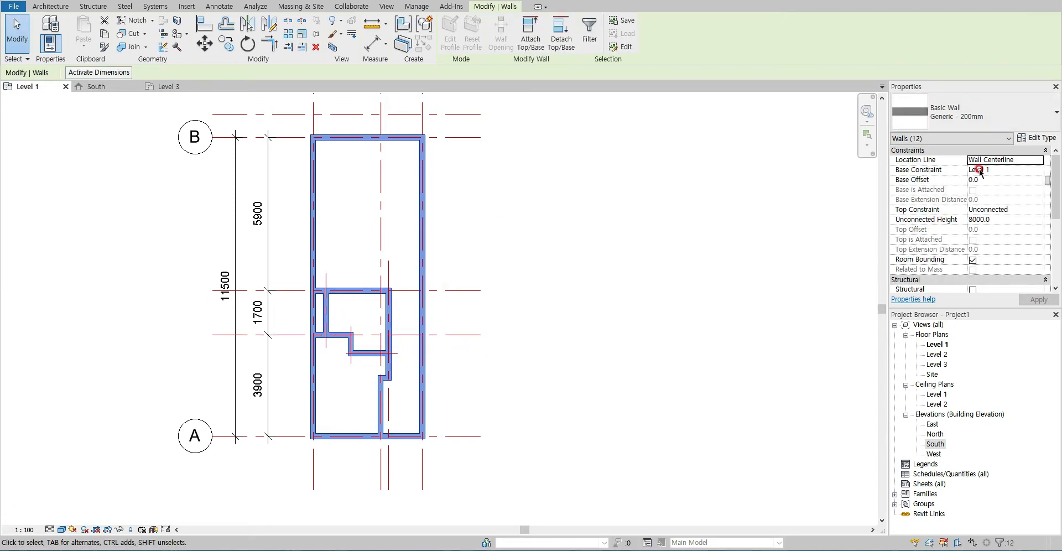
{"action": "left_click", "coordinate": [1036, 211]}
{"action": "left_click", "coordinate": [1017, 237]}
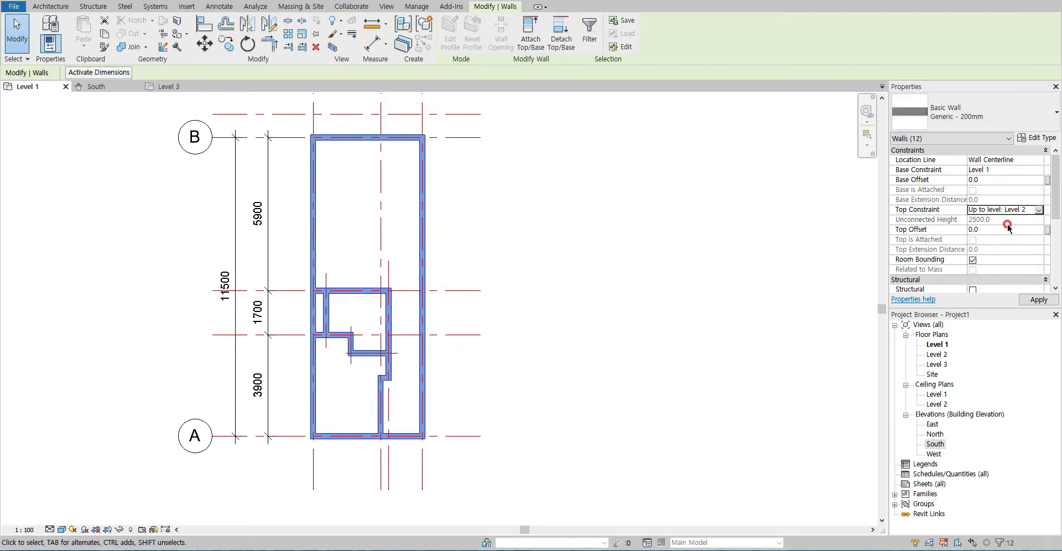
{"action": "left_click", "coordinate": [587, 370]}
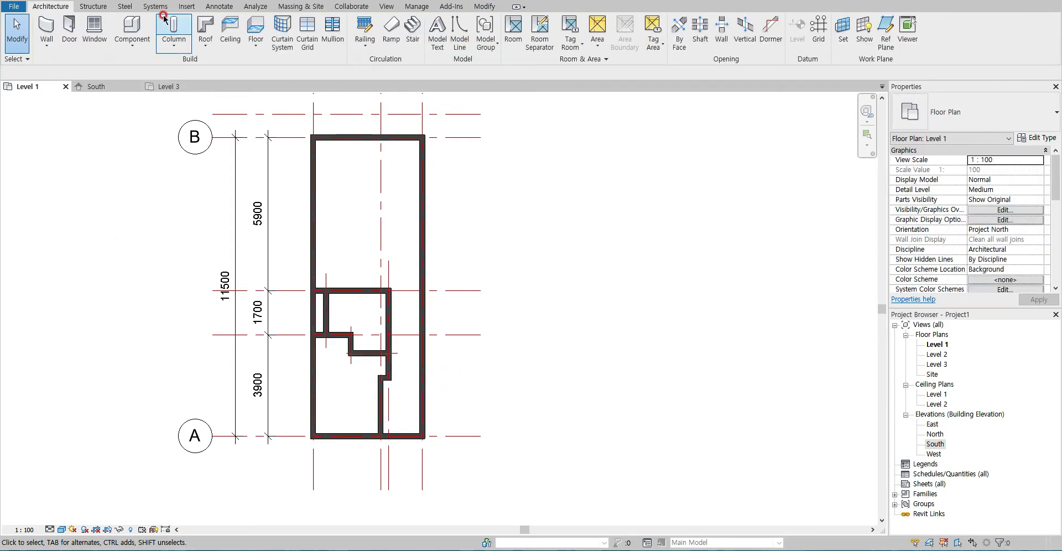
Review the walls in the 3D view and examine the veranda in the reference 1st floor plan
{"action": "left_click", "coordinate": [124, 2]}
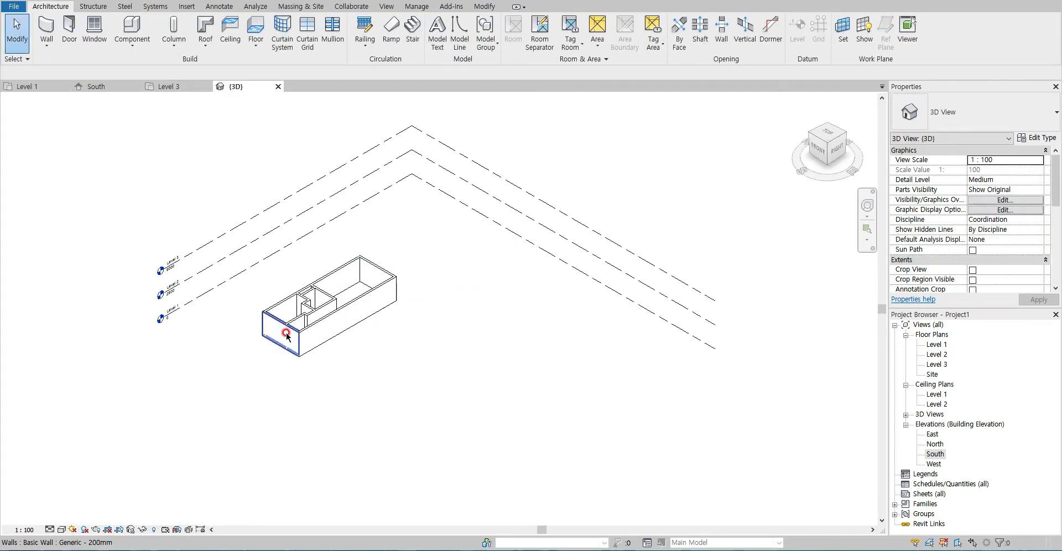
{"action": "scroll", "coordinate": [288, 335], "scroll_direction": "up", "scroll_amount": 5}
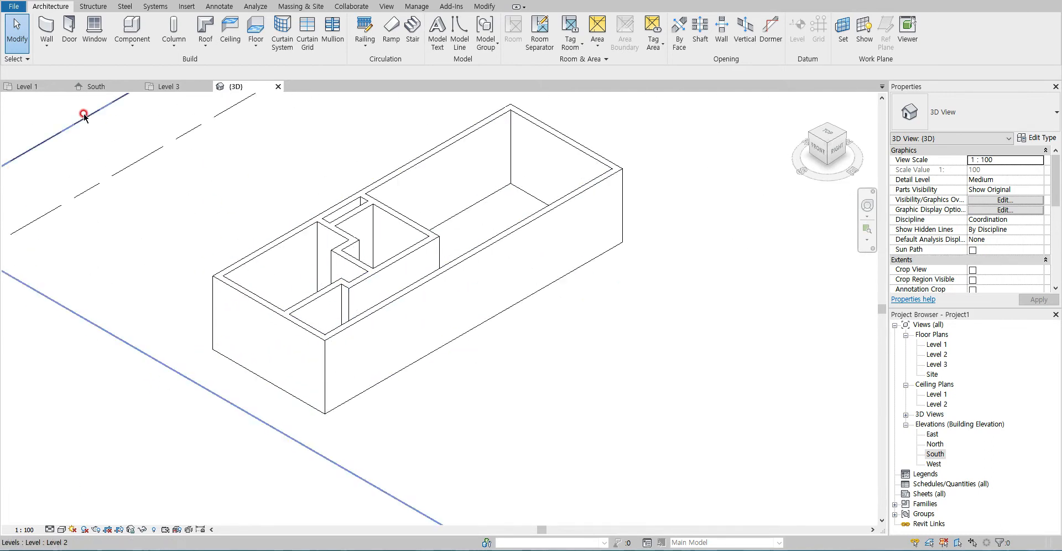
{"action": "left_click", "coordinate": [23, 87]}
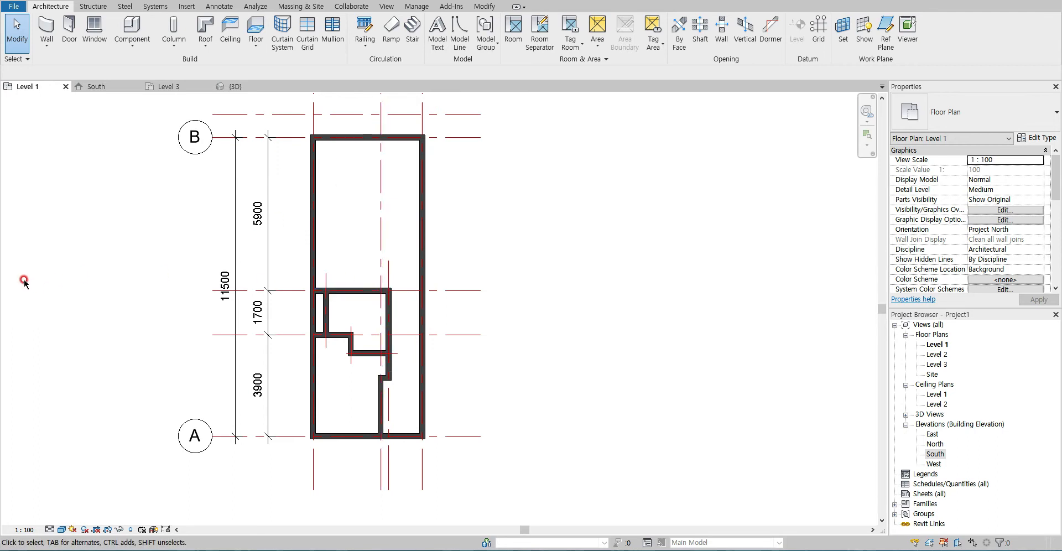
{"action": "key", "text": "alt+Tab"}
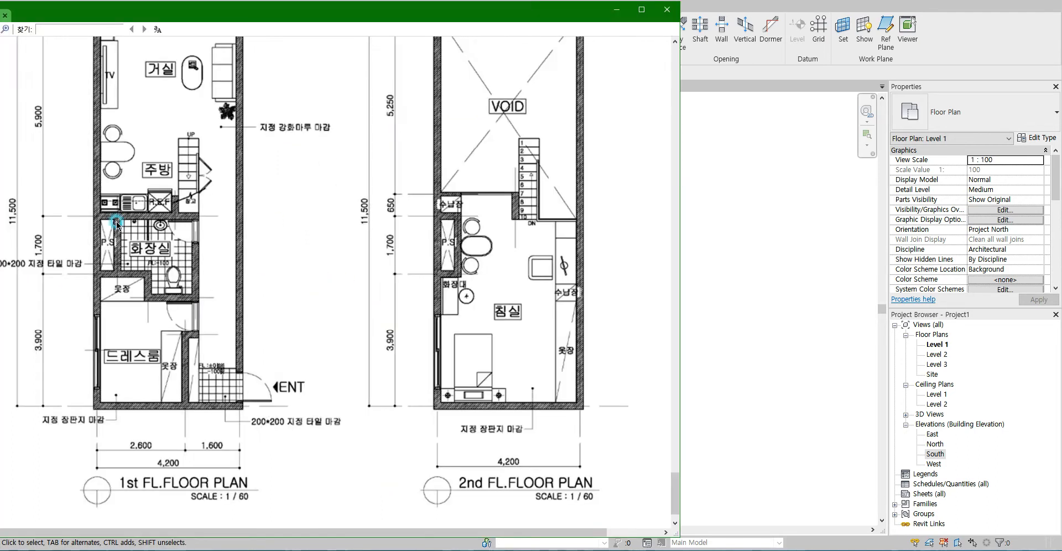
{"action": "left_click_drag", "start_coordinate": [291, 199], "coordinate": [304, 277]}
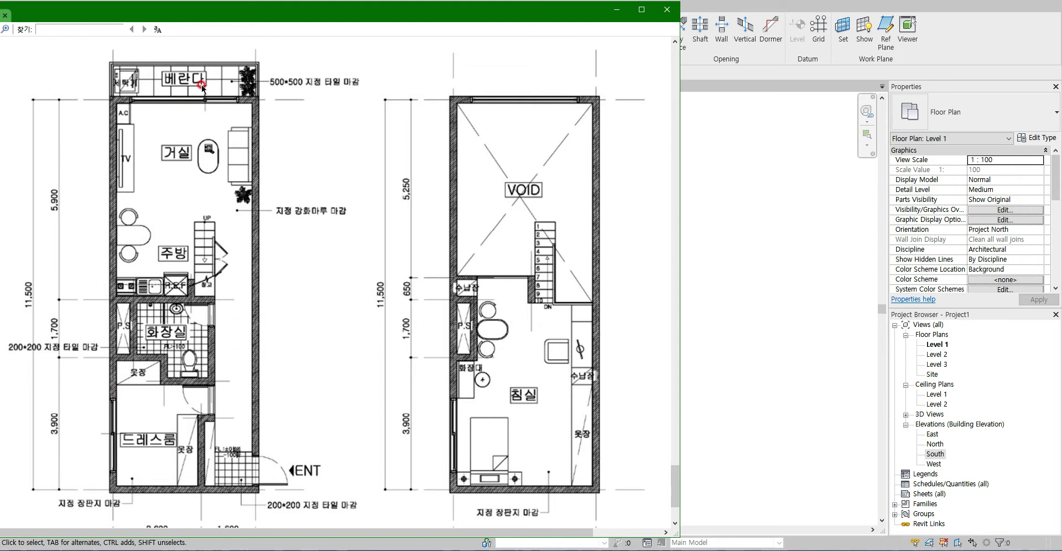
{"action": "double_click", "coordinate": [409, 15]}
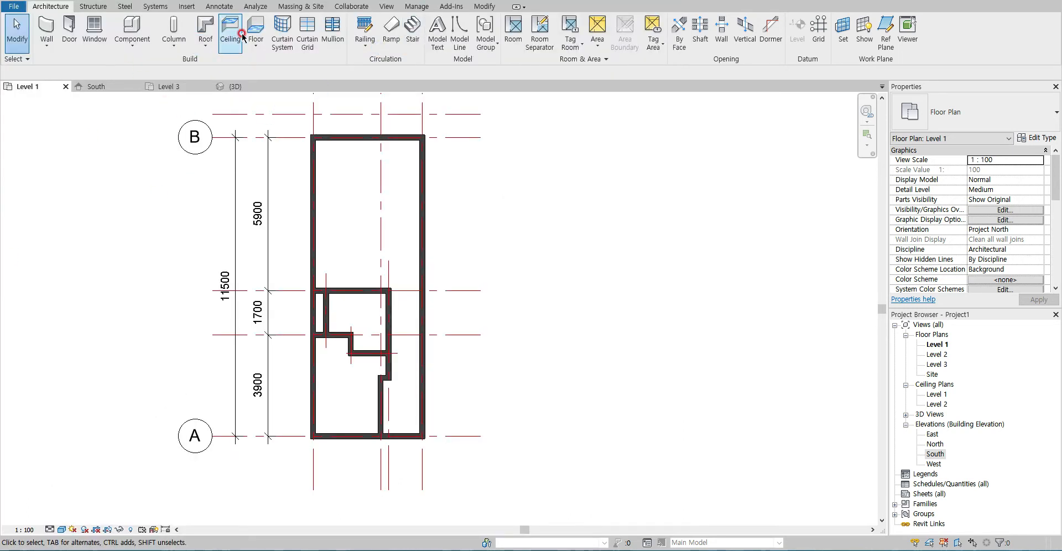
Start a floor on Level 1 and duplicate the Generic Floor - 400mm type as 500x500
{"action": "left_click", "coordinate": [254, 33]}
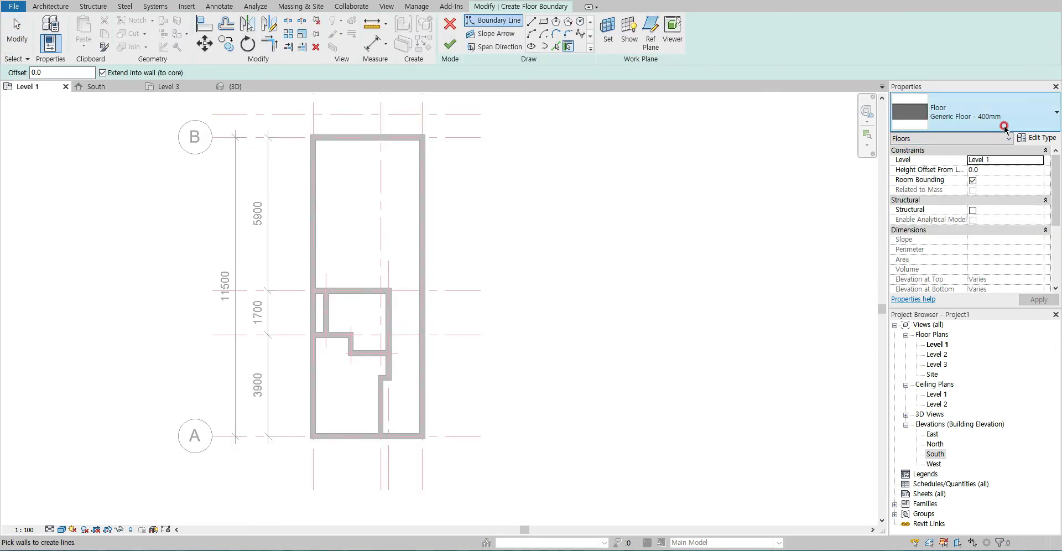
{"action": "left_click", "coordinate": [998, 125]}
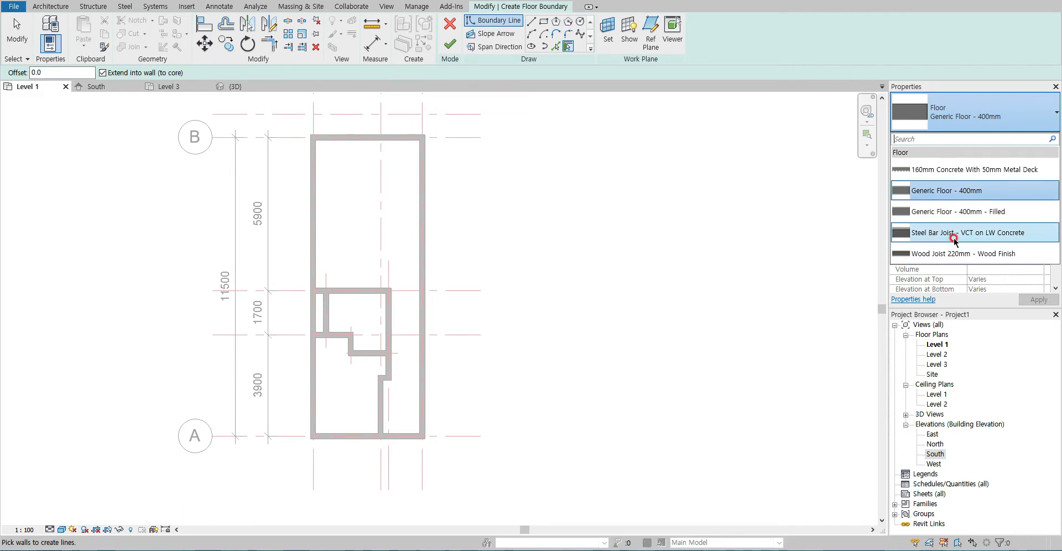
{"action": "left_click", "coordinate": [947, 191]}
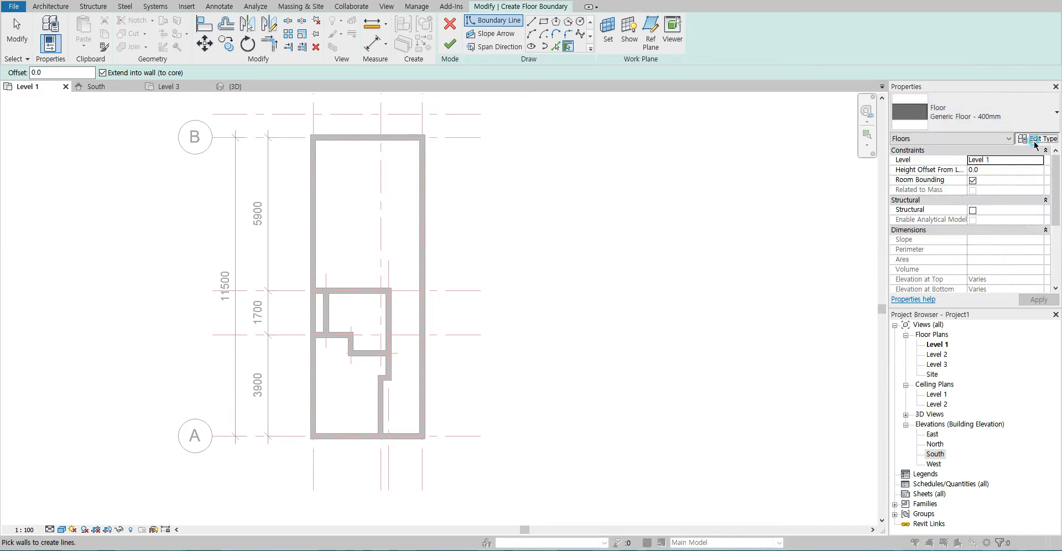
{"action": "left_click", "coordinate": [1032, 138]}
{"action": "left_click_drag", "start_coordinate": [659, 128], "coordinate": [324, 134]}
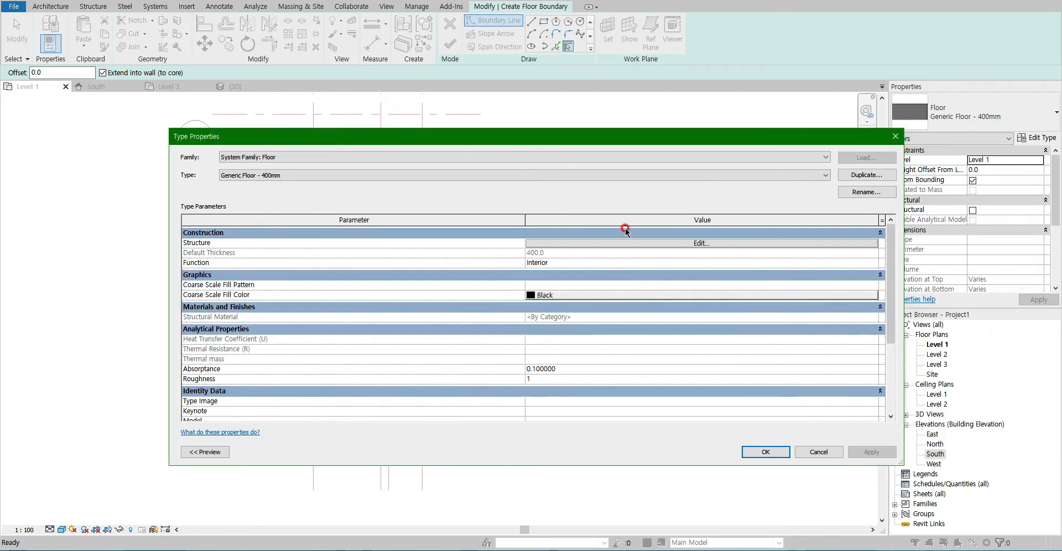
{"action": "left_click", "coordinate": [858, 176]}
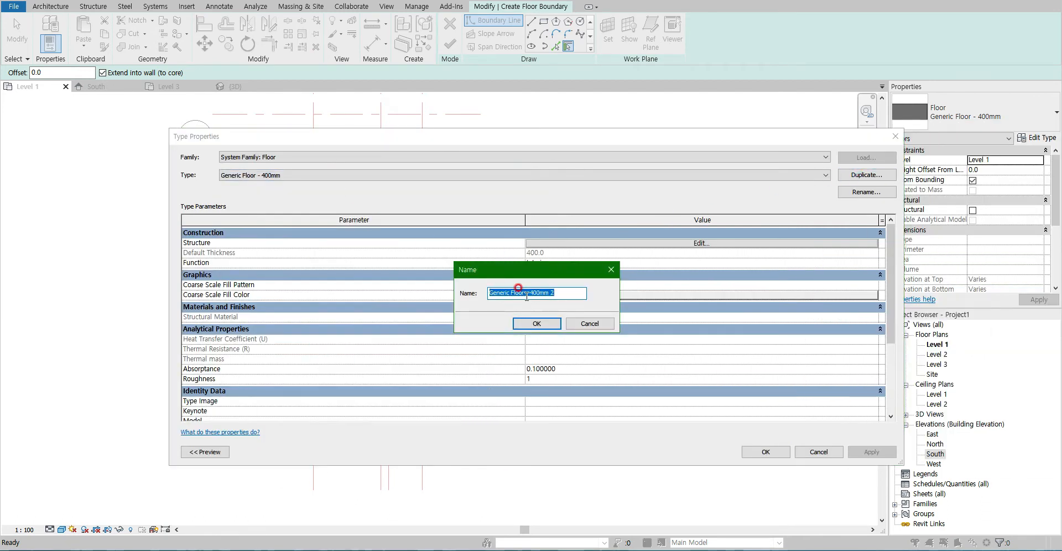
{"action": "type", "text": "500x5"}
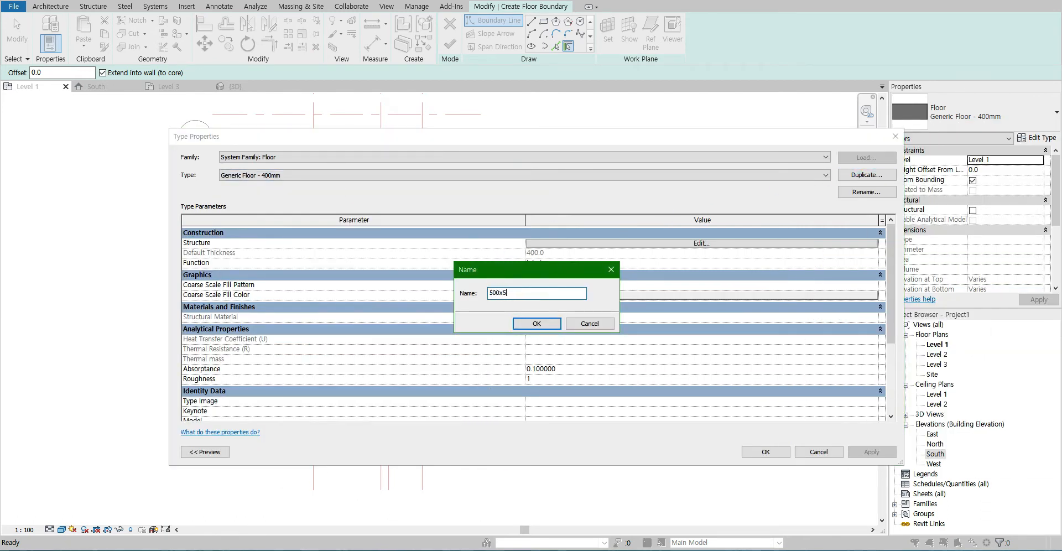
{"action": "type", "text": "00"}
{"action": "key", "text": "Return"}
Set the structure layer thickness of the 500x500 floor type to 200 mm
{"action": "left_click", "coordinate": [654, 233]}
{"action": "left_click", "coordinate": [653, 245]}
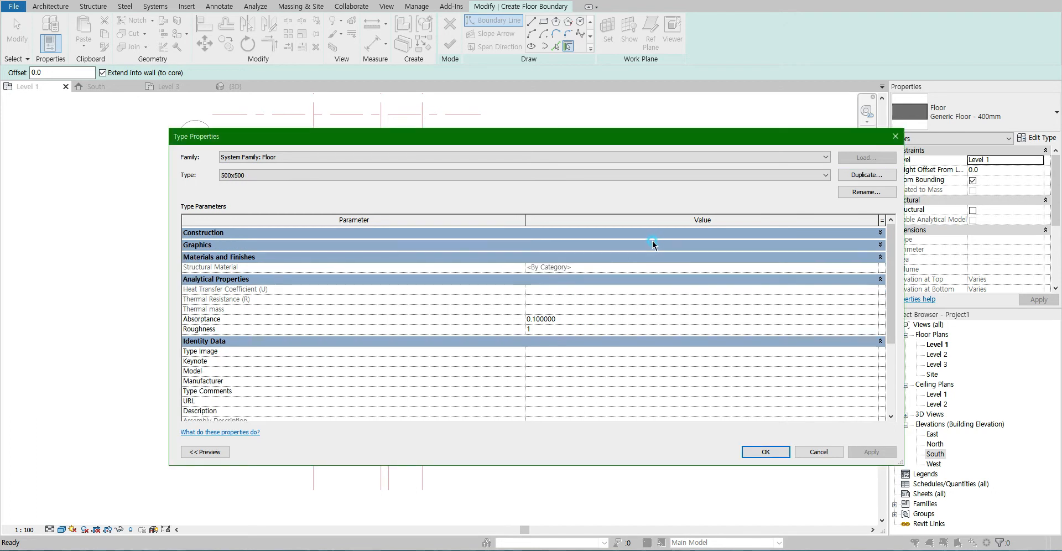
{"action": "left_click", "coordinate": [663, 245]}
{"action": "left_click", "coordinate": [704, 233]}
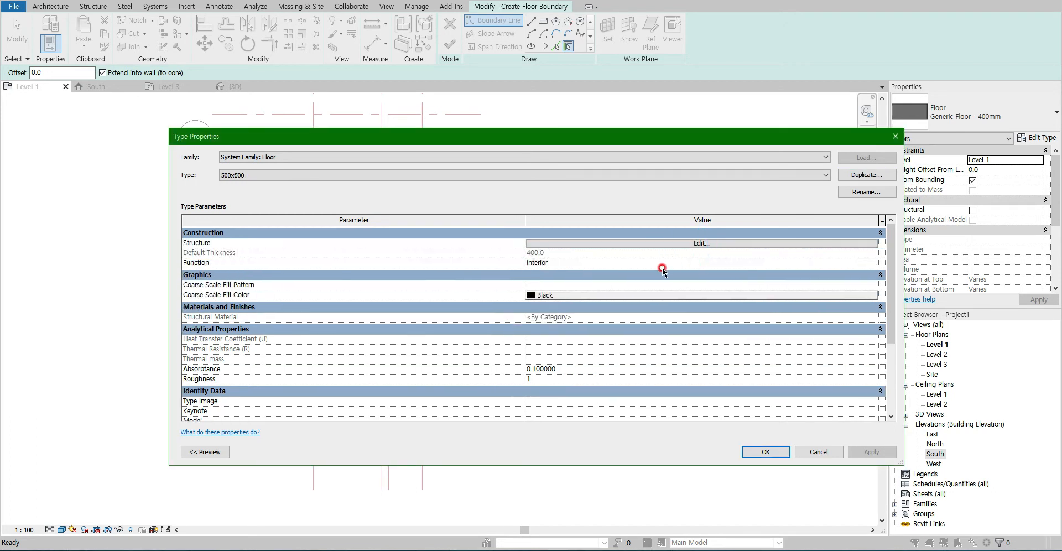
{"action": "left_click", "coordinate": [688, 244]}
{"action": "left_click", "coordinate": [534, 241]}
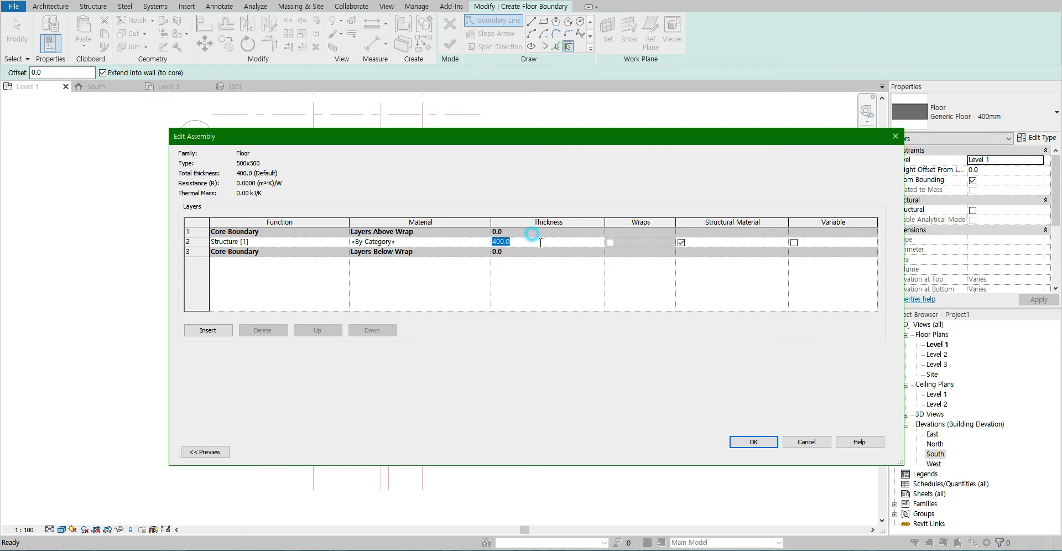
{"action": "type", "text": "200"}
{"action": "left_click", "coordinate": [404, 266]}
{"action": "left_click", "coordinate": [754, 442]}
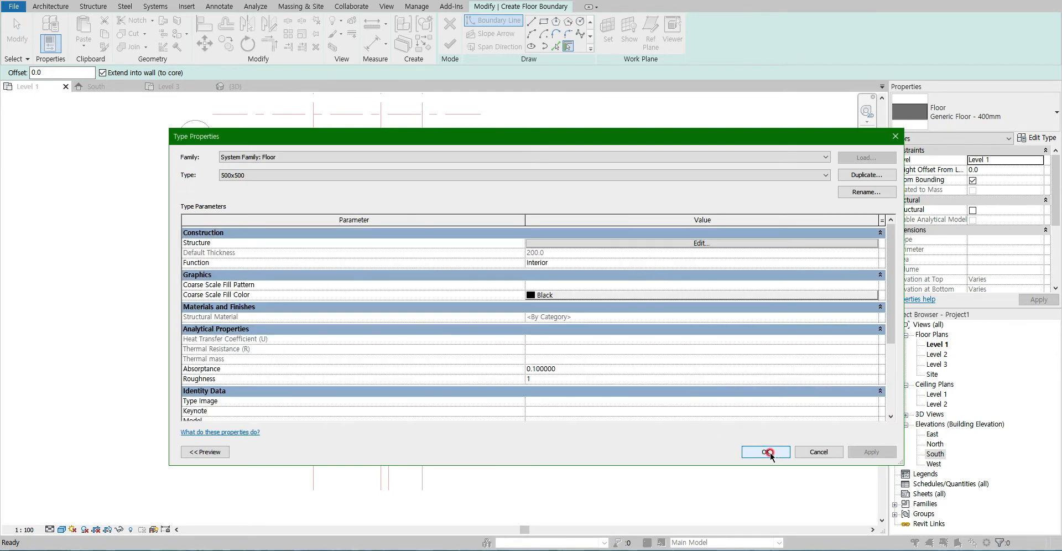
Duplicate the 500x500 floor type as 200x200, and duplicate that type as 강화마루
{"action": "left_click", "coordinate": [866, 174]}
{"action": "type", "text": "200"}
{"action": "left_click", "coordinate": [533, 321]}
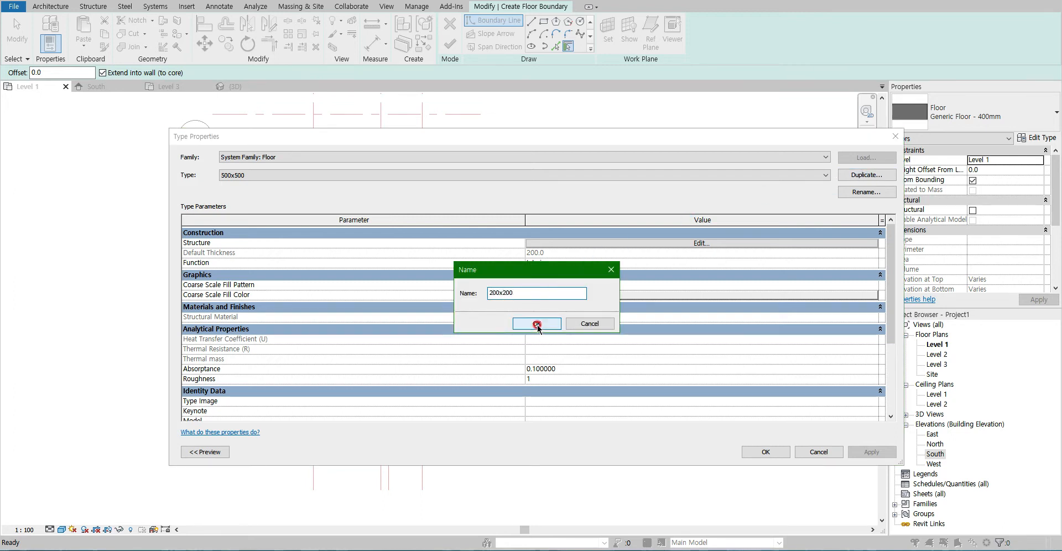
{"action": "left_click", "coordinate": [852, 175]}
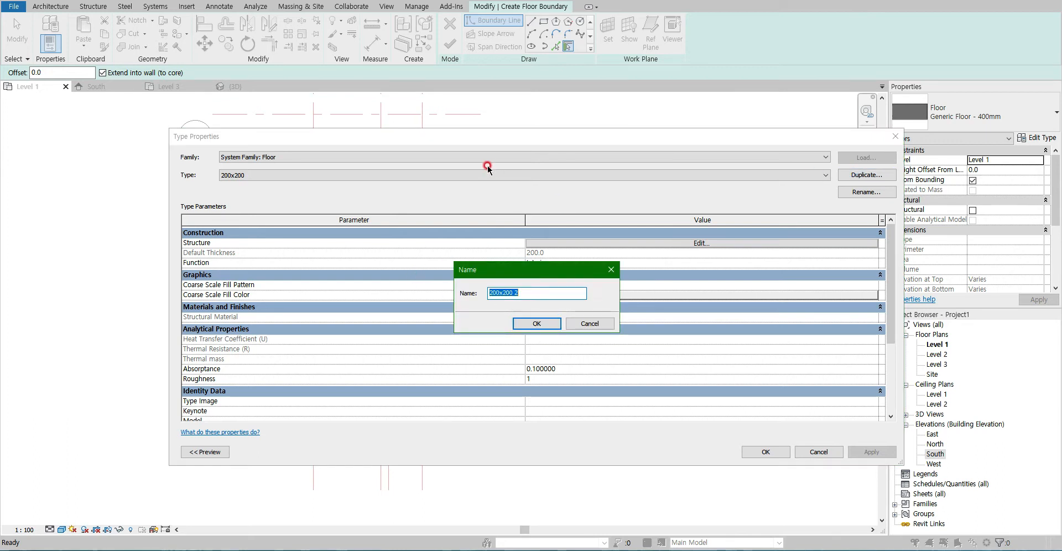
{"action": "type", "text": "강화마루"}
{"action": "left_click", "coordinate": [525, 323]}
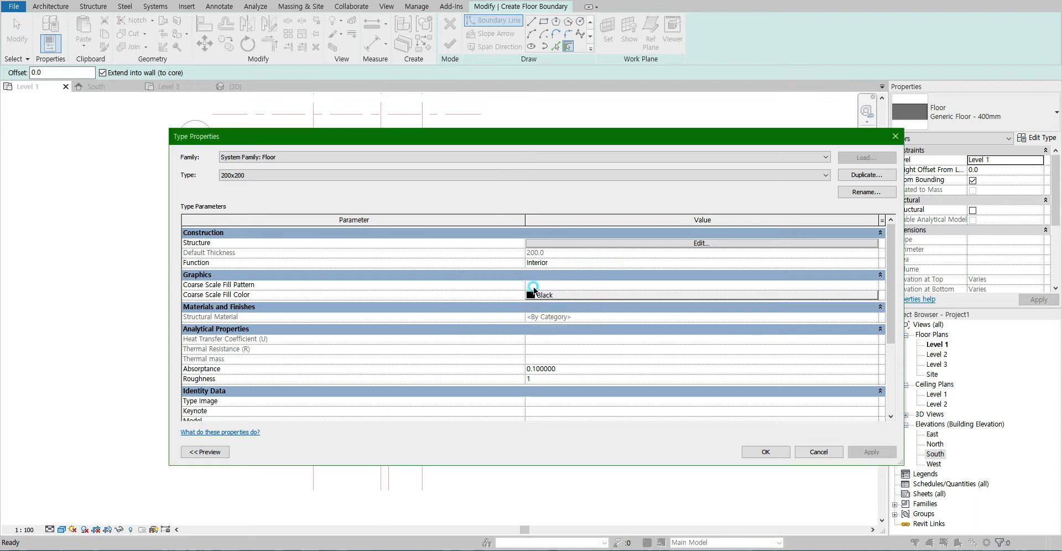
Duplicate the 강화마루 floor type as 장판 and accept the type properties
{"action": "left_click", "coordinate": [863, 174]}
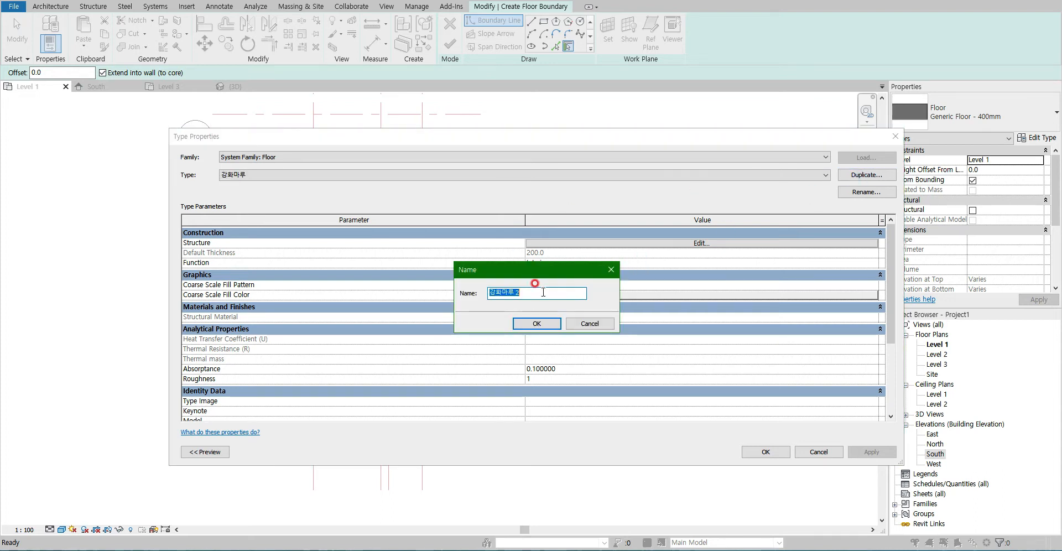
{"action": "type", "text": "강"}
{"action": "left_click", "coordinate": [525, 323]}
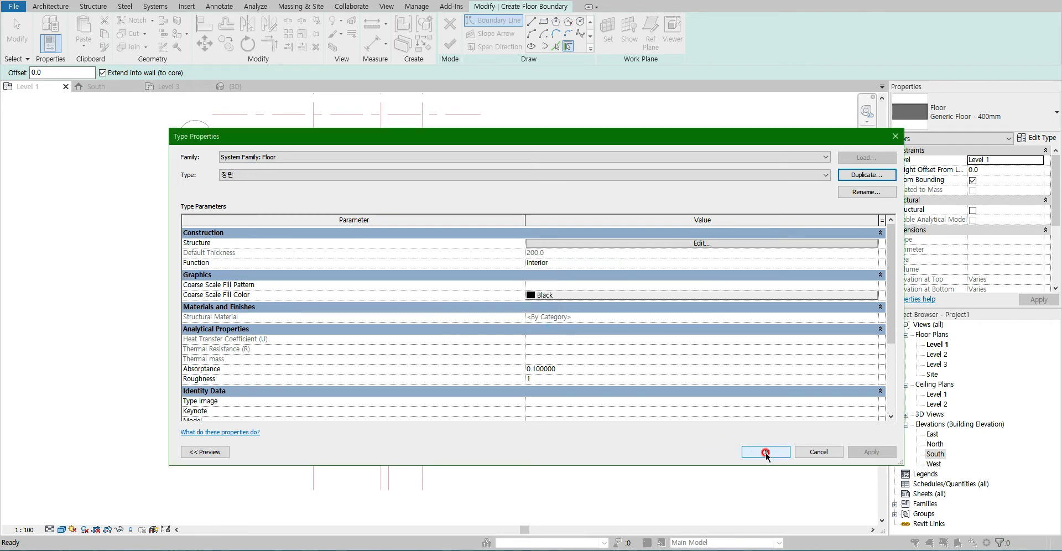
{"action": "left_click", "coordinate": [766, 452]}
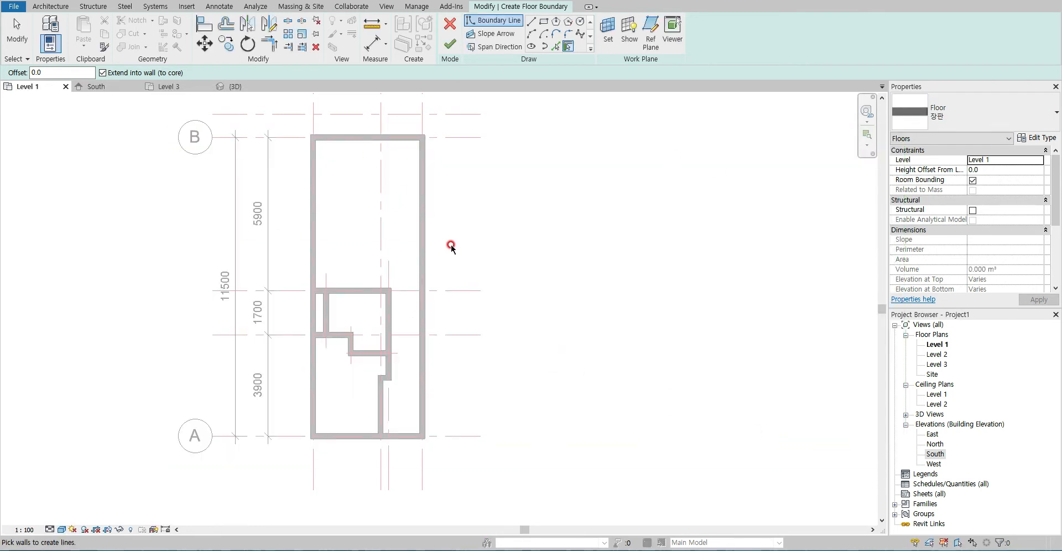
Check the veranda finish in the reference floor plan and set the new floor's type to 500x500
{"action": "key", "text": "alt+Tab"}
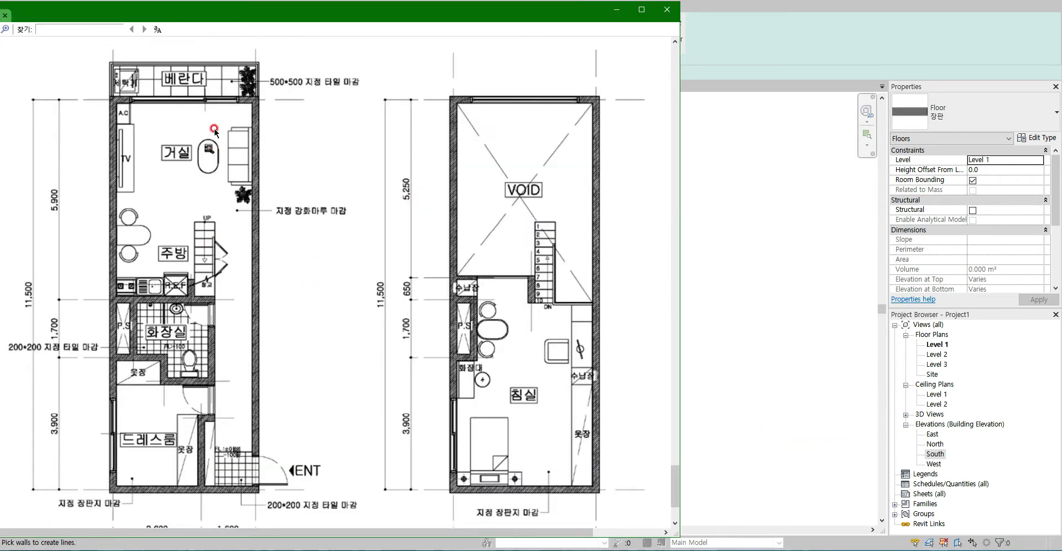
{"action": "left_click", "coordinate": [756, 244]}
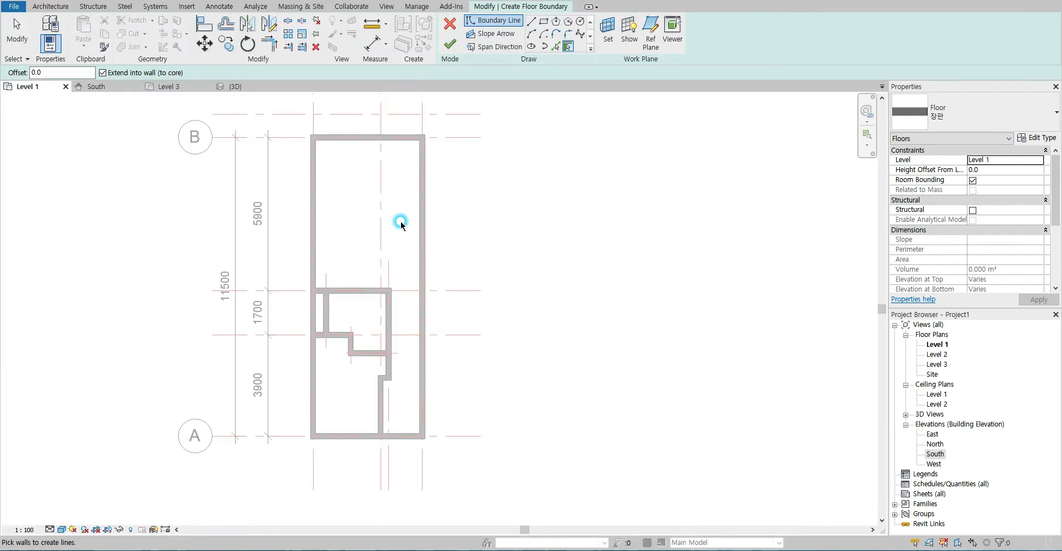
{"action": "middle_click_drag", "start_coordinate": [356, 203], "coordinate": [369, 344]}
{"action": "scroll", "coordinate": [368, 345], "scroll_direction": "up", "scroll_amount": 1}
{"action": "scroll", "coordinate": [334, 266], "scroll_direction": "up", "scroll_amount": 2}
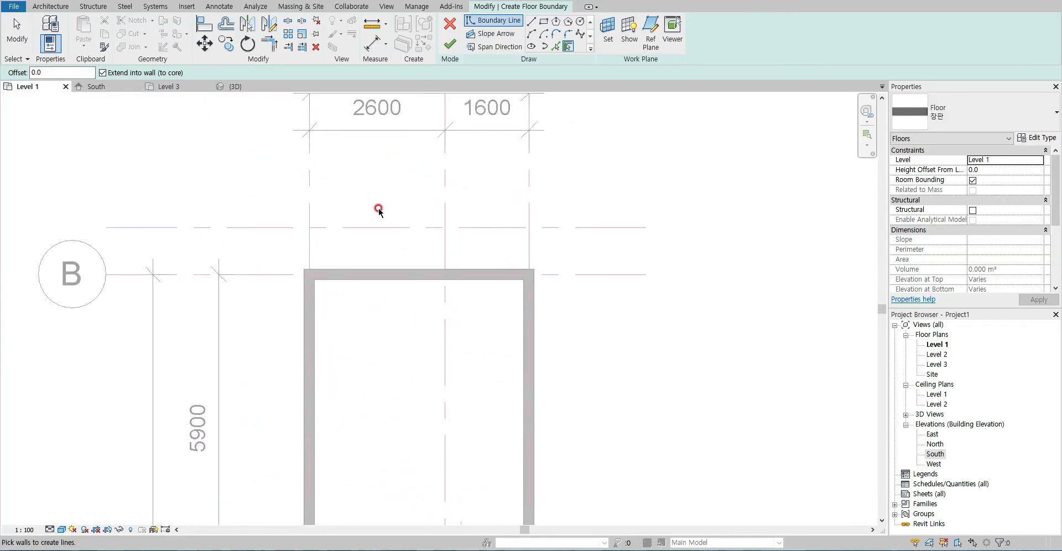
{"action": "left_click", "coordinate": [989, 116]}
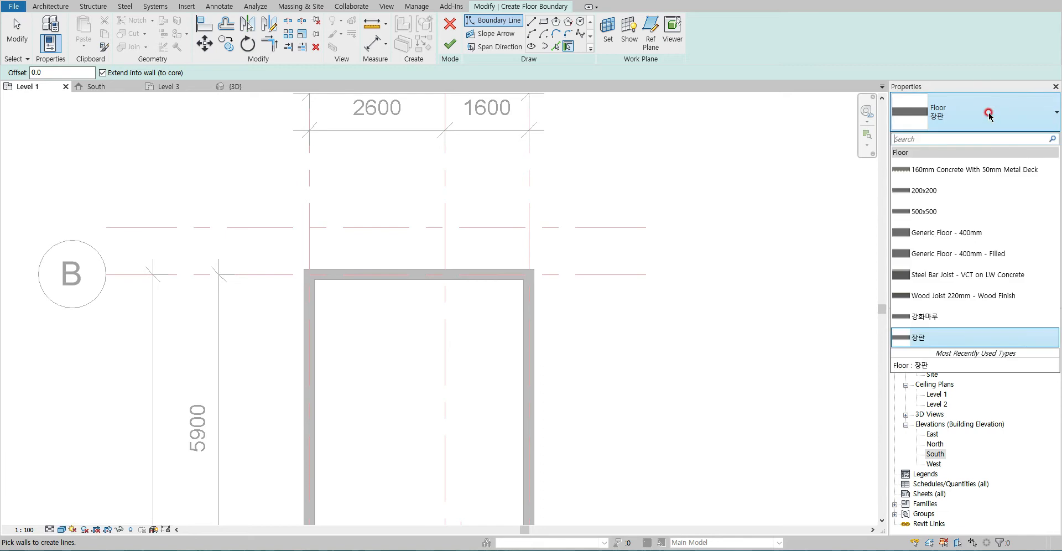
{"action": "left_click", "coordinate": [934, 215]}
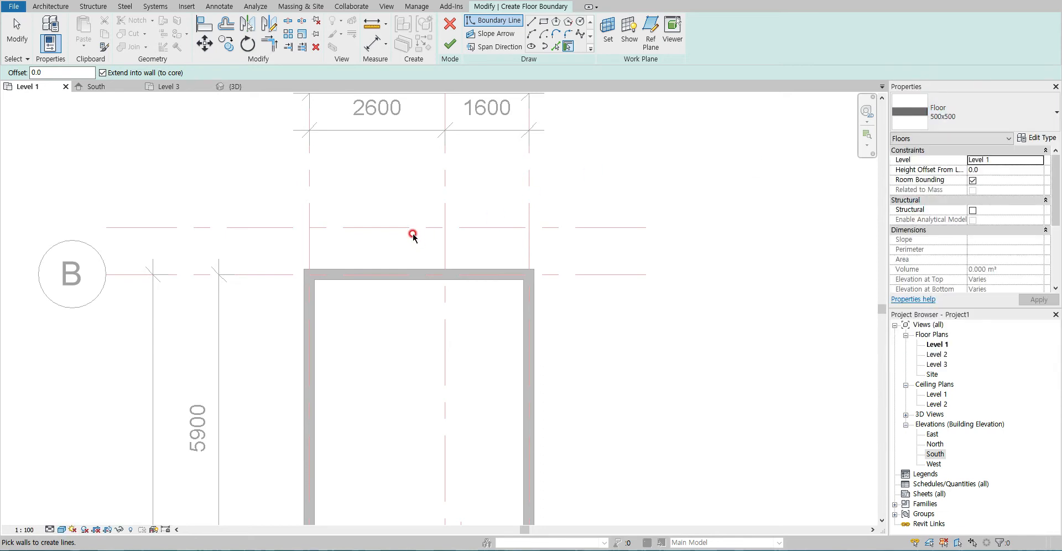
Sketch a rectangular veranda boundary 800 mm deep from the outer face of the grid B wall, spanning the unit's full width, and finish the floor
{"action": "left_click", "coordinate": [531, 21]}
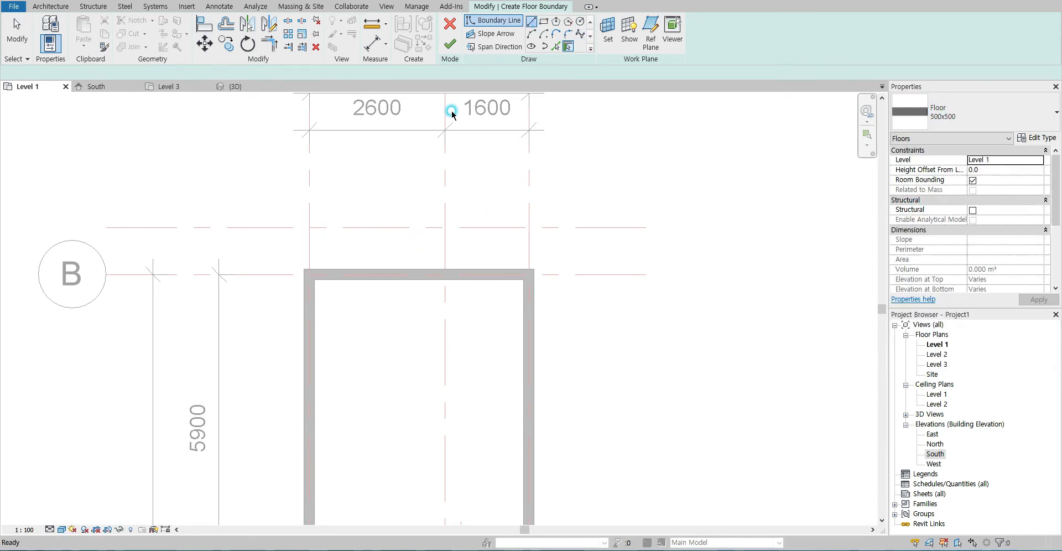
{"action": "left_click", "coordinate": [294, 264]}
{"action": "left_click", "coordinate": [296, 226]}
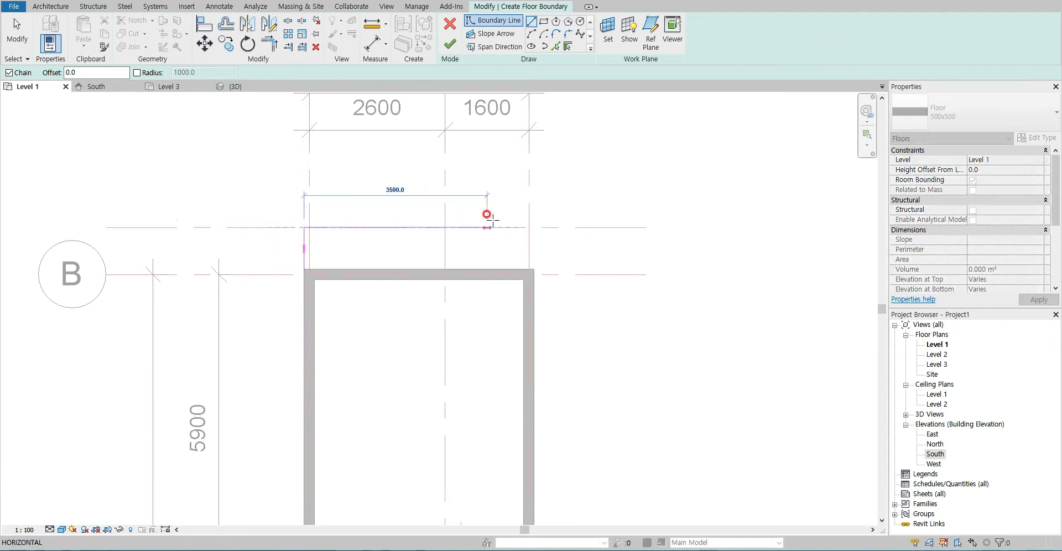
{"action": "left_click", "coordinate": [533, 227]}
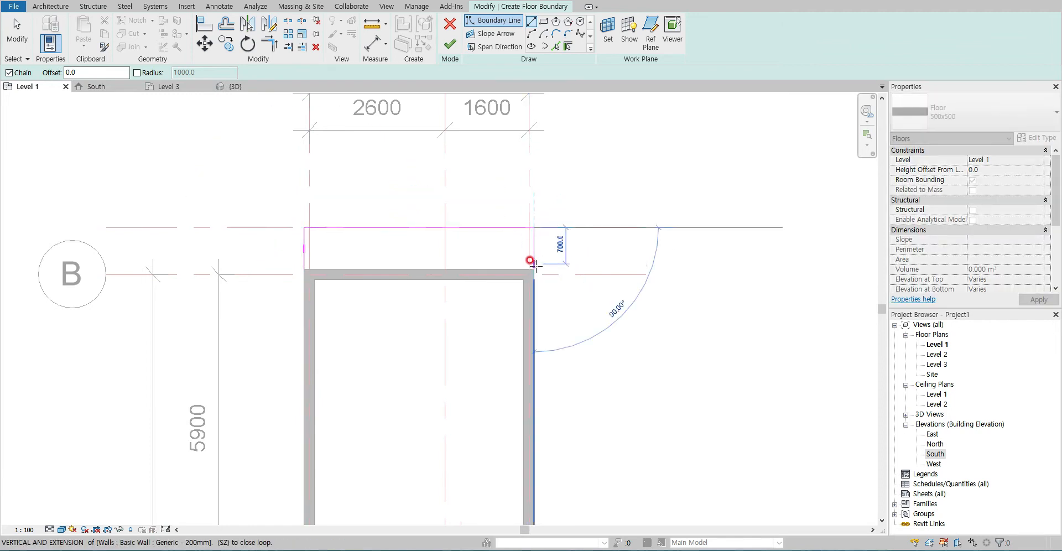
{"action": "left_click", "coordinate": [533, 270]}
{"action": "left_click", "coordinate": [303, 268]}
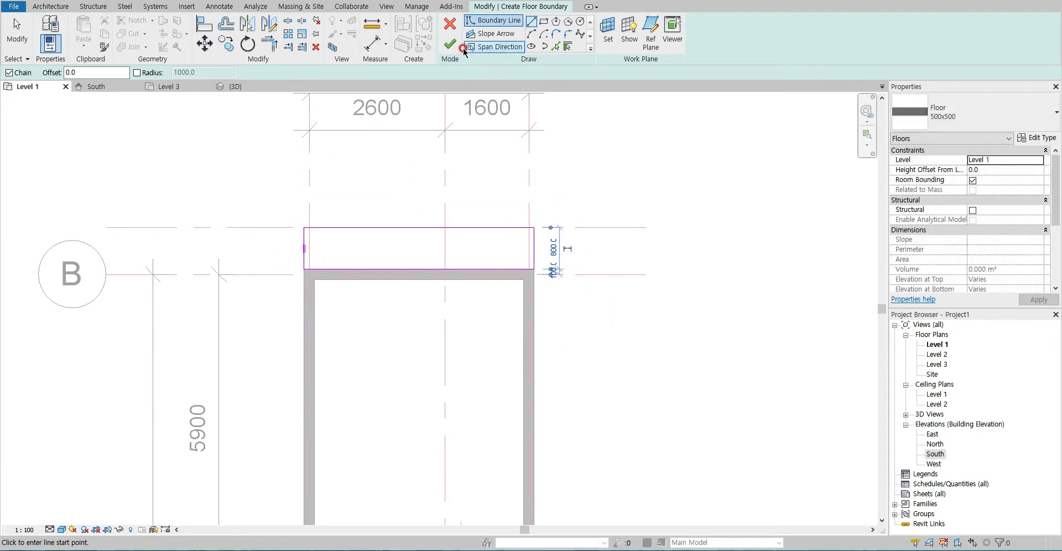
{"action": "left_click", "coordinate": [450, 44]}
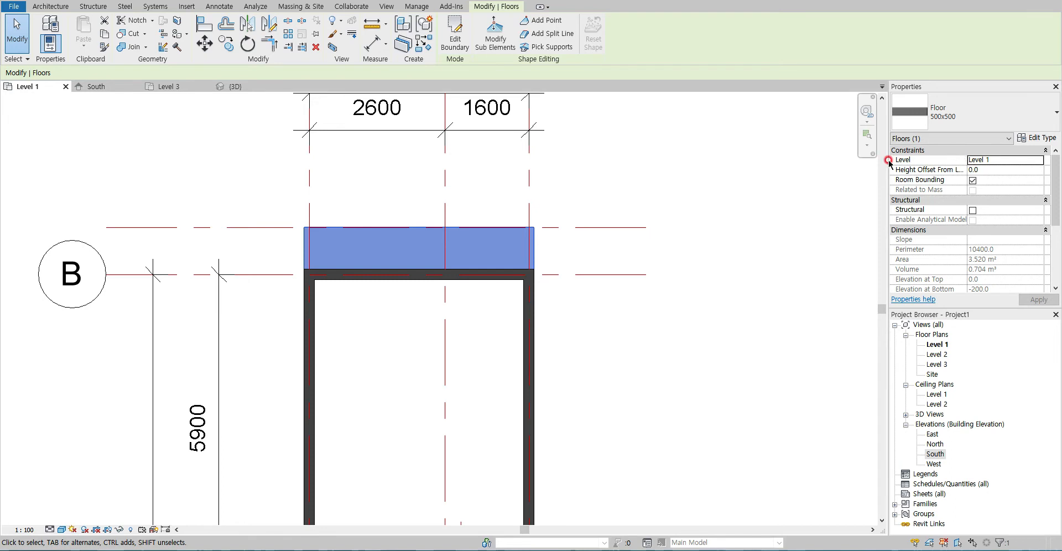
Inspect the layer assembly of the veranda's 500x500 floor type and leave without making changes
{"action": "scroll", "coordinate": [361, 403], "scroll_direction": "down", "scroll_amount": 3}
{"action": "middle_click_drag", "start_coordinate": [375, 427], "coordinate": [375, 289]}
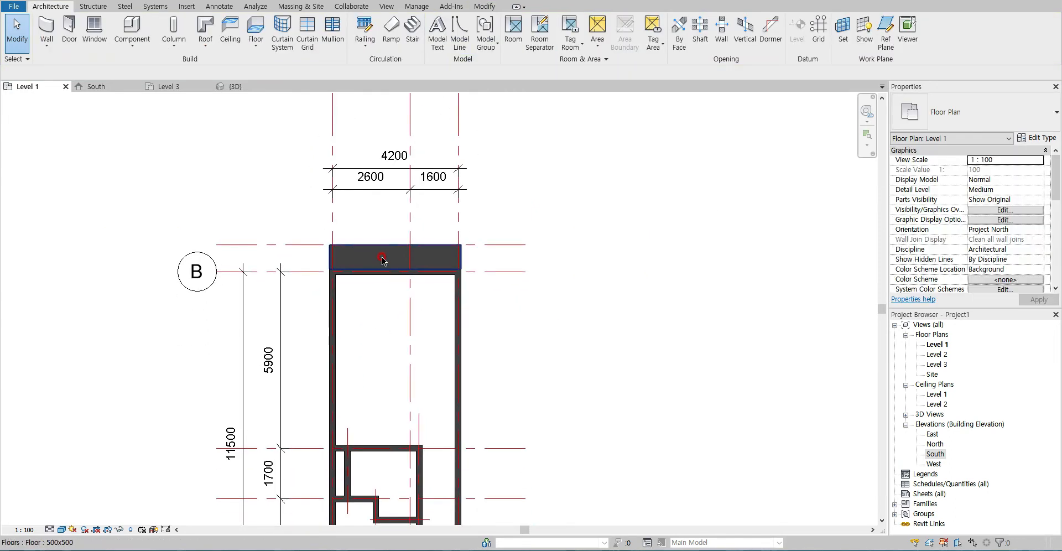
{"action": "left_click", "coordinate": [1025, 138]}
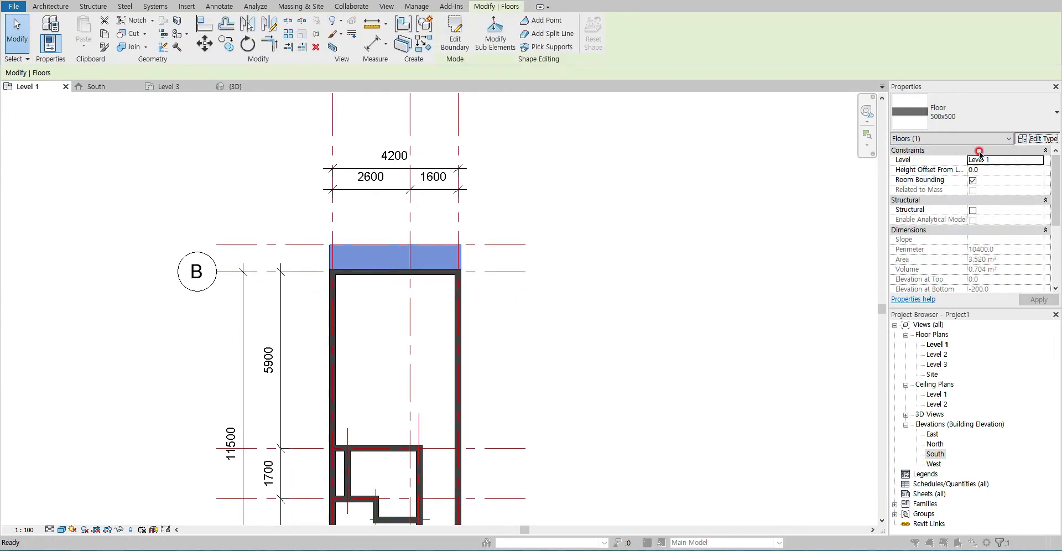
{"action": "left_click", "coordinate": [657, 243]}
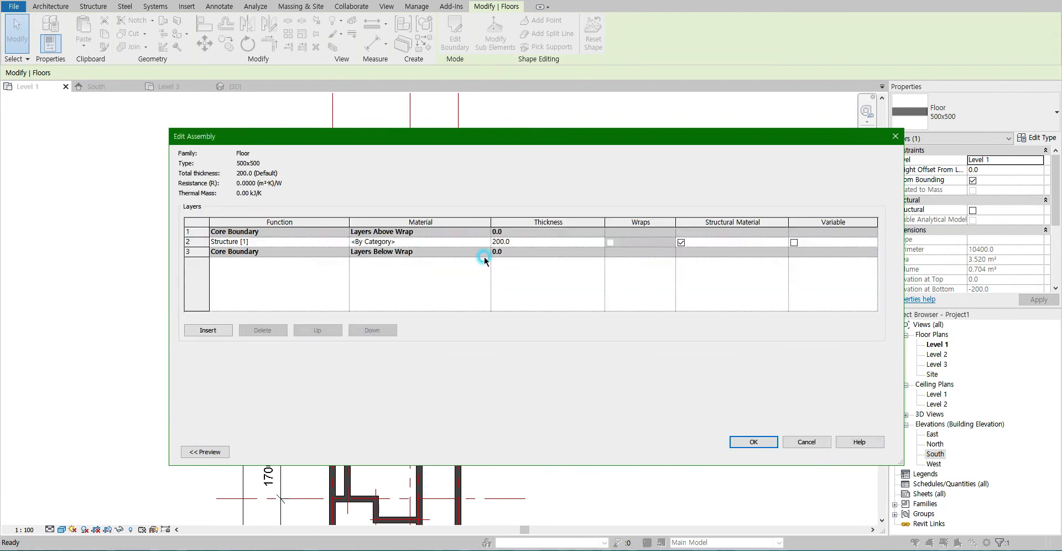
{"action": "left_click", "coordinate": [602, 244]}
{"action": "left_click", "coordinate": [809, 441]}
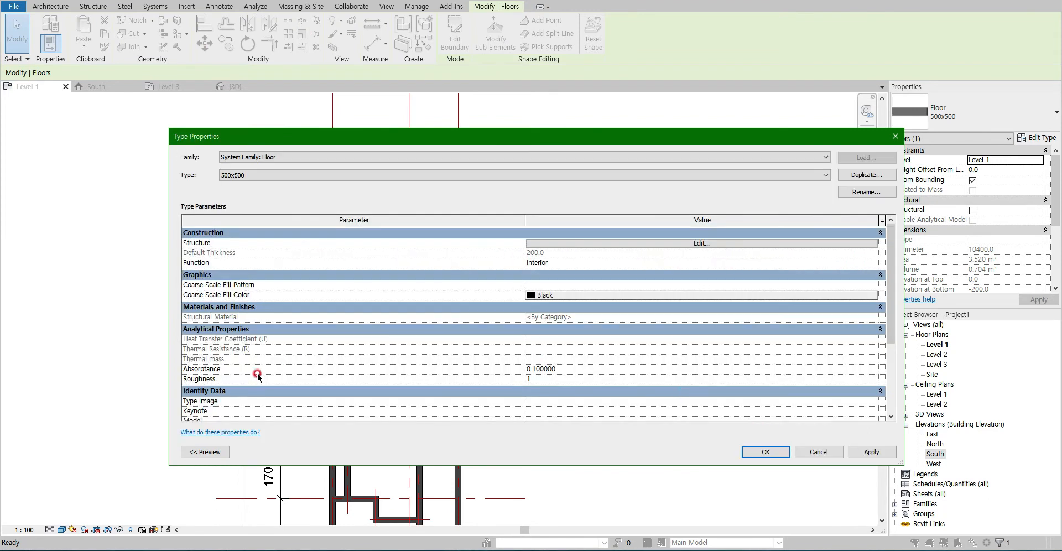
{"action": "left_click", "coordinate": [804, 457]}
{"action": "left_click", "coordinate": [249, 368]}
Examine the entrance's tiled area, finish note and floor level in the reference 1st floor plan
{"action": "middle_click_drag", "start_coordinate": [372, 398], "coordinate": [374, 213]}
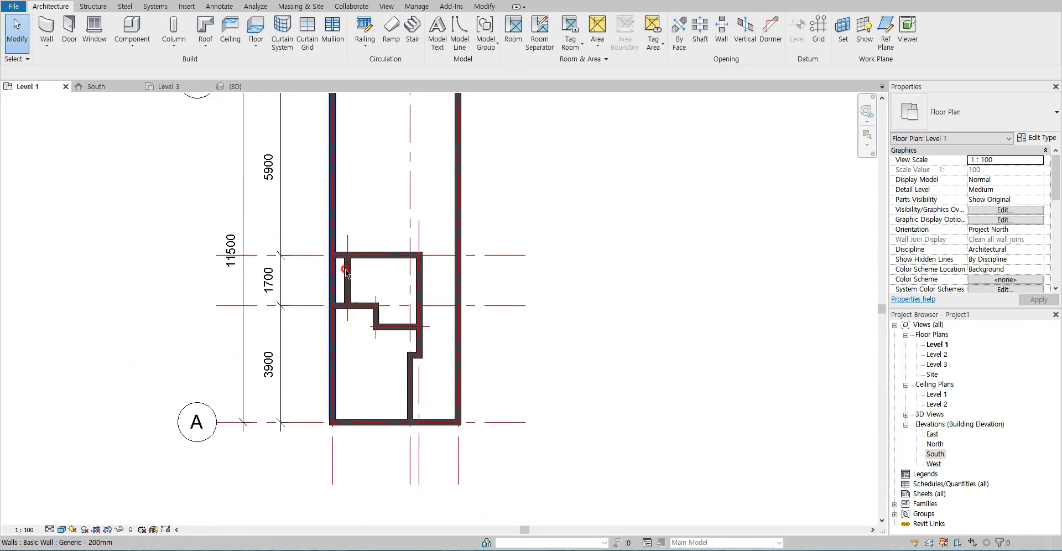
{"action": "scroll", "coordinate": [391, 303], "scroll_direction": "up", "scroll_amount": 2}
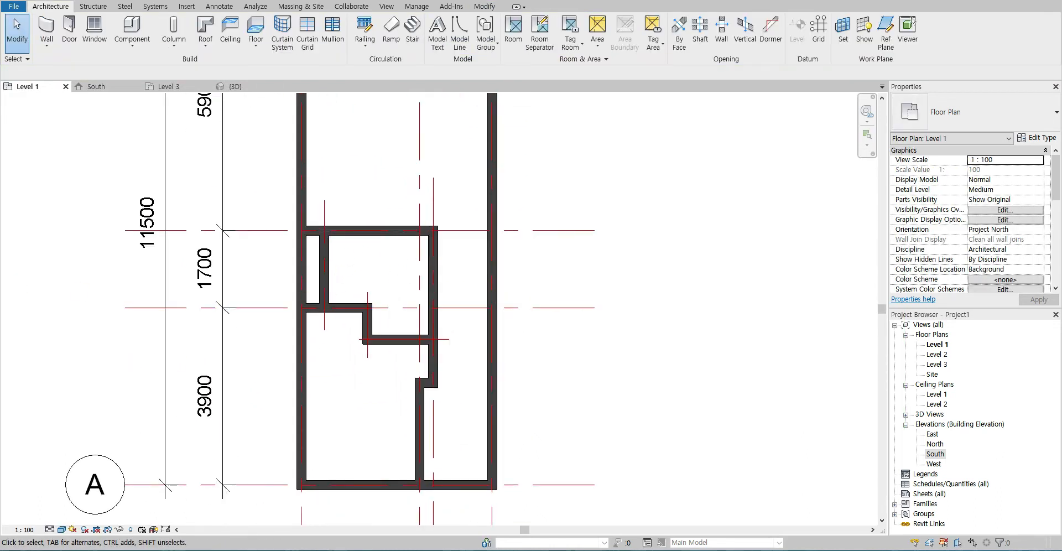
{"action": "key", "text": "alt+Tab"}
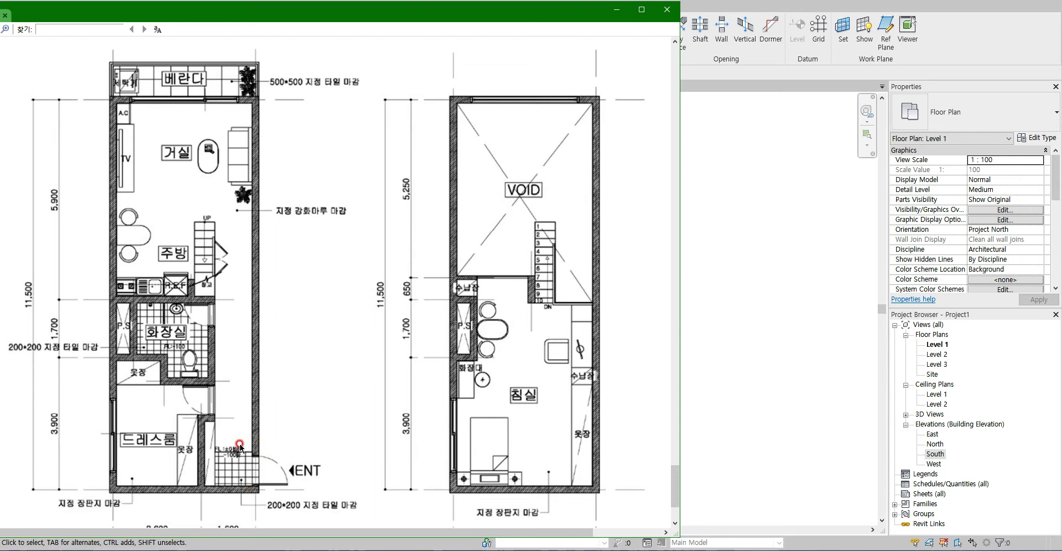
{"action": "scroll", "coordinate": [232, 487], "scroll_direction": "down", "scroll_amount": 2}
{"action": "scroll", "coordinate": [256, 381], "scroll_direction": "up", "scroll_amount": 4}
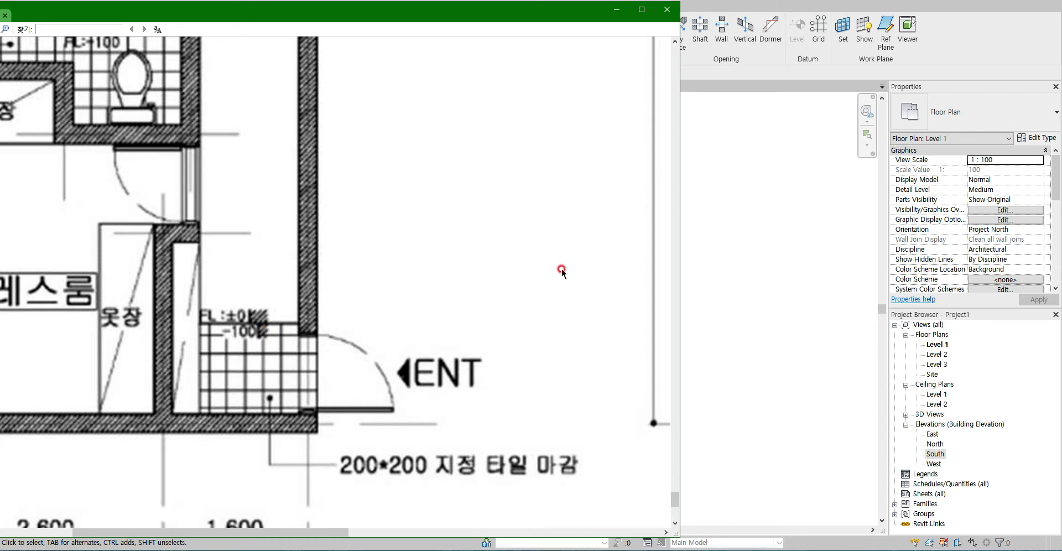
{"action": "left_click", "coordinate": [739, 273]}
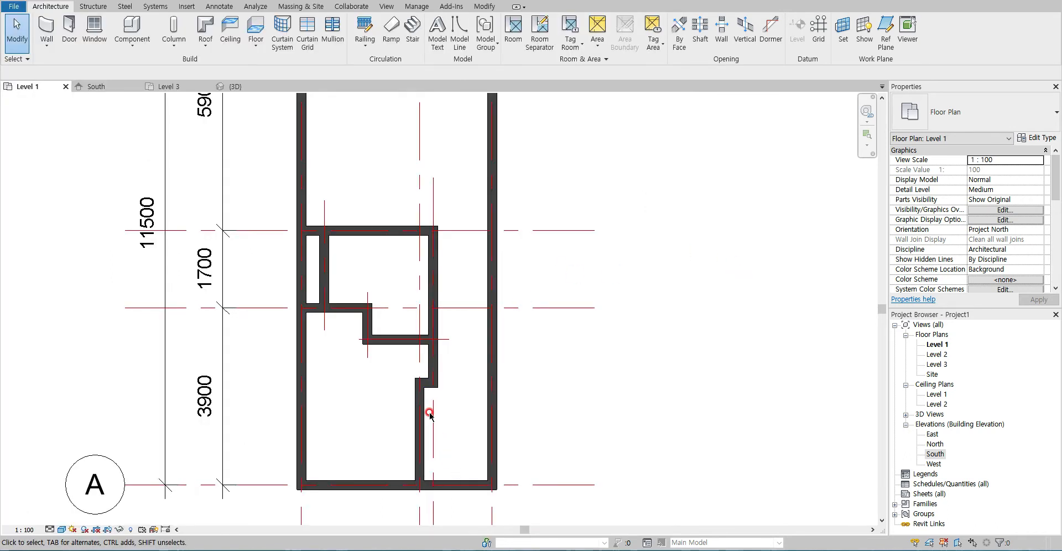
Create a 200x200 floor at the entrance, sketching a rectangle 1000 mm deep between the inner wall faces beside grid A
{"action": "left_click", "coordinate": [256, 26]}
{"action": "left_click", "coordinate": [968, 121]}
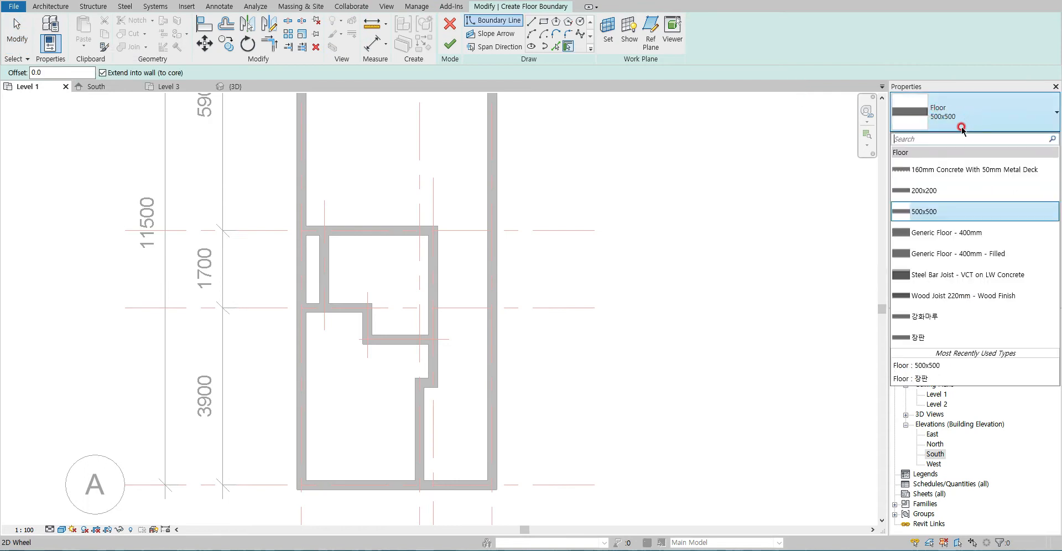
{"action": "left_click", "coordinate": [924, 190]}
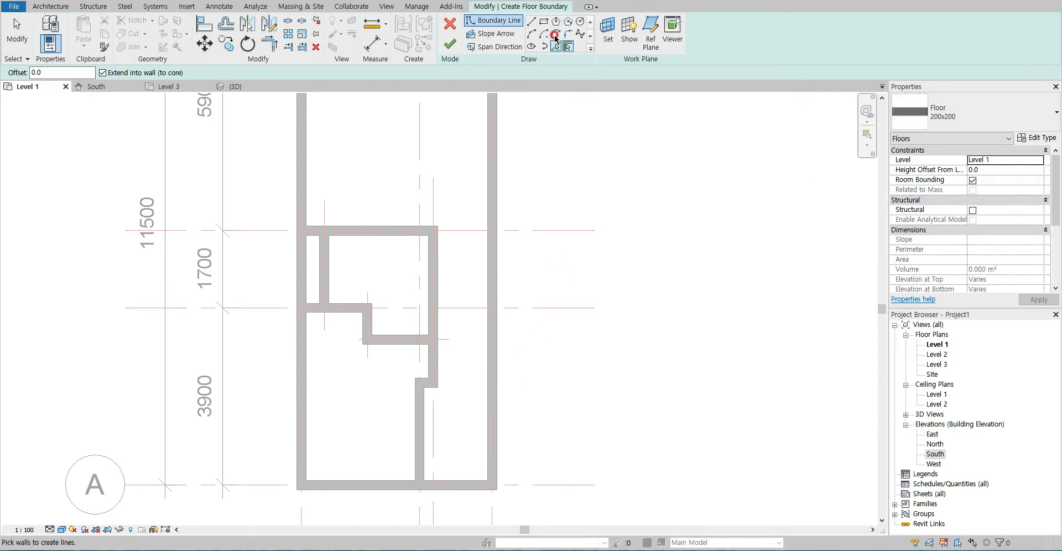
{"action": "left_click", "coordinate": [531, 21]}
{"action": "left_click", "coordinate": [425, 387]}
{"action": "scroll", "coordinate": [423, 485], "scroll_direction": "up", "scroll_amount": 2}
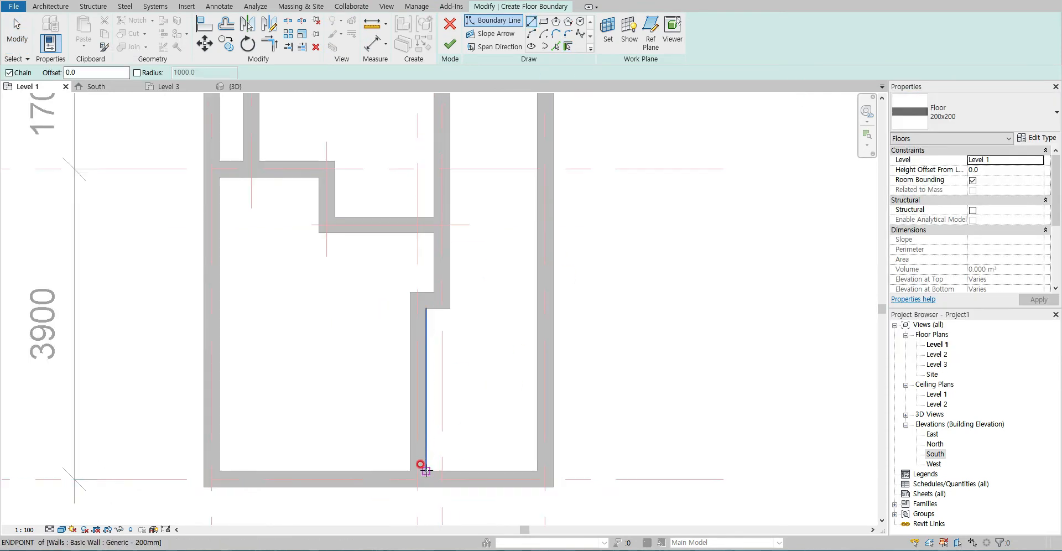
{"action": "left_click", "coordinate": [425, 469]}
{"action": "left_click", "coordinate": [422, 391]}
{"action": "left_click", "coordinate": [537, 391]}
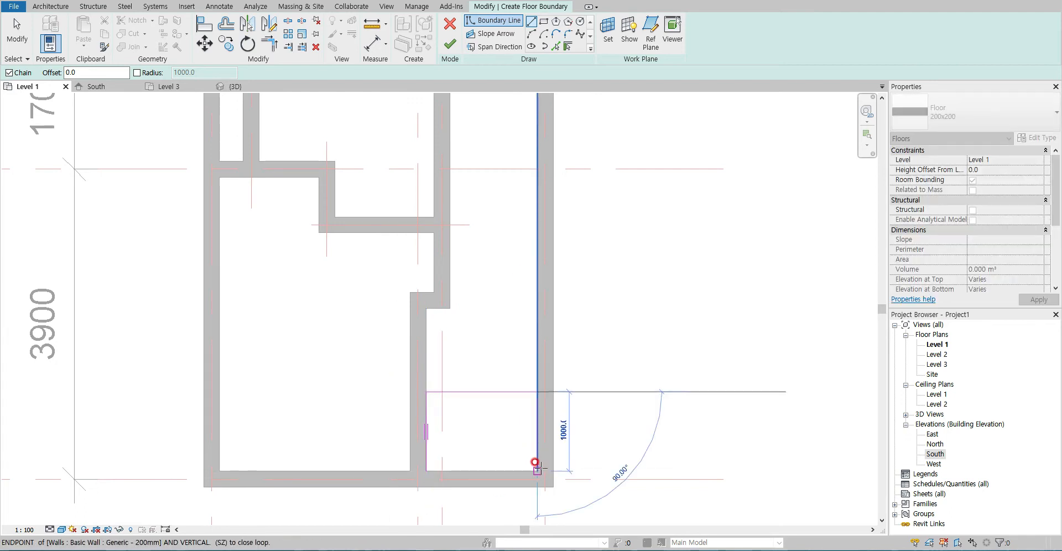
{"action": "left_click", "coordinate": [537, 470]}
{"action": "left_click", "coordinate": [426, 470]}
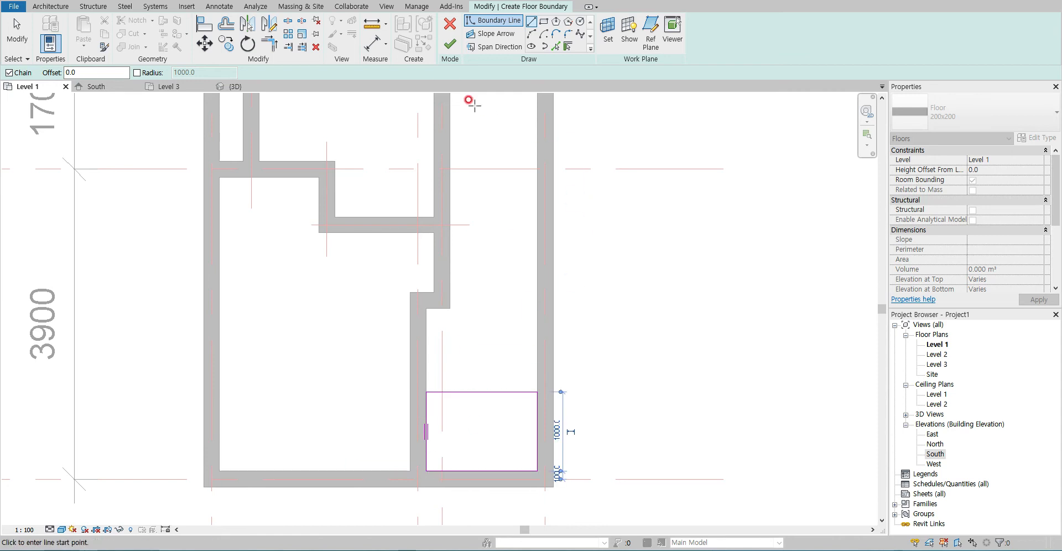
{"action": "left_click", "coordinate": [450, 45]}
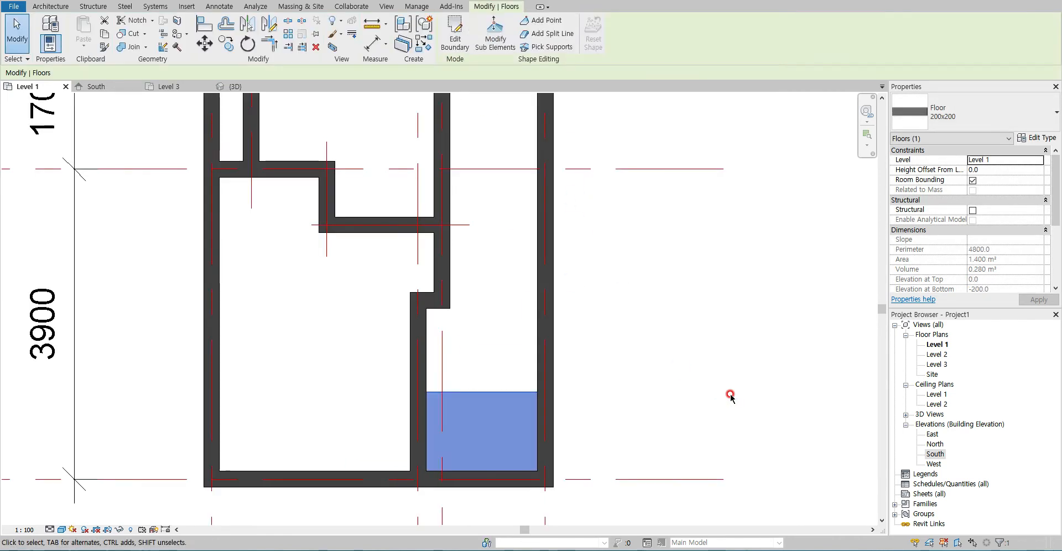
Start a 200x200 floor for the bathroom and choose the Line tool for its boundary
{"action": "middle_click_drag", "start_coordinate": [507, 295], "coordinate": [583, 434]}
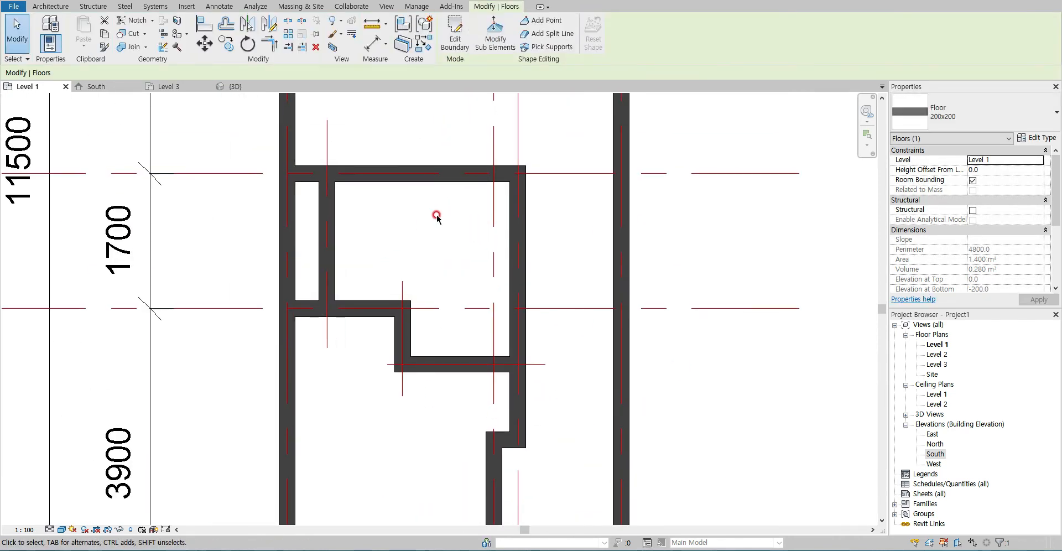
{"action": "left_click", "coordinate": [421, 248]}
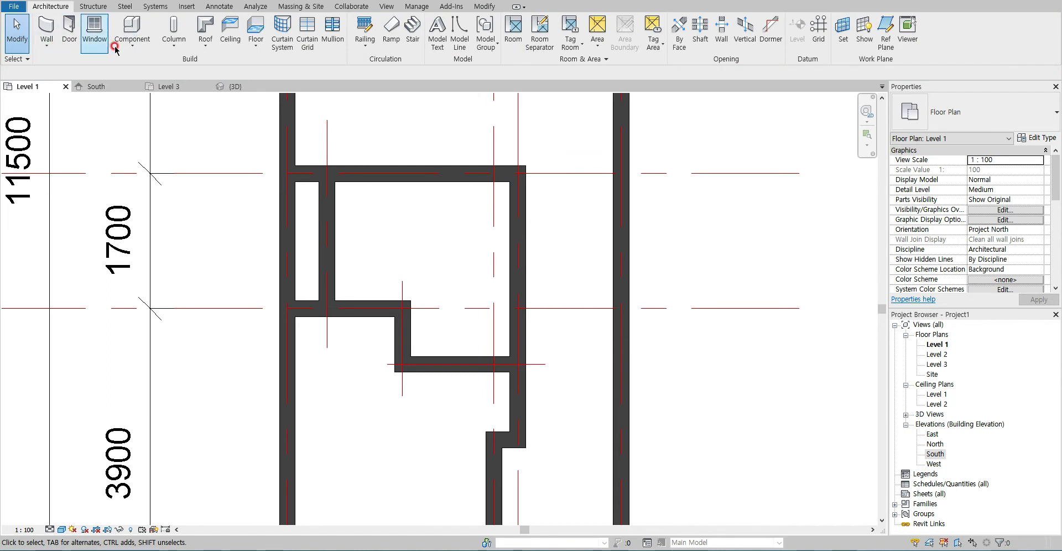
{"action": "left_click", "coordinate": [255, 31]}
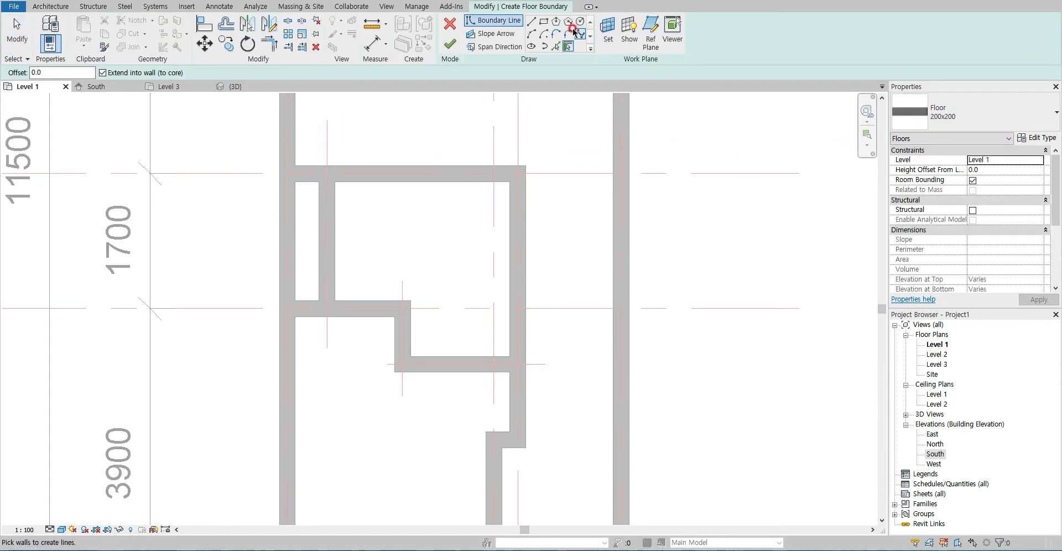
{"action": "left_click", "coordinate": [556, 46]}
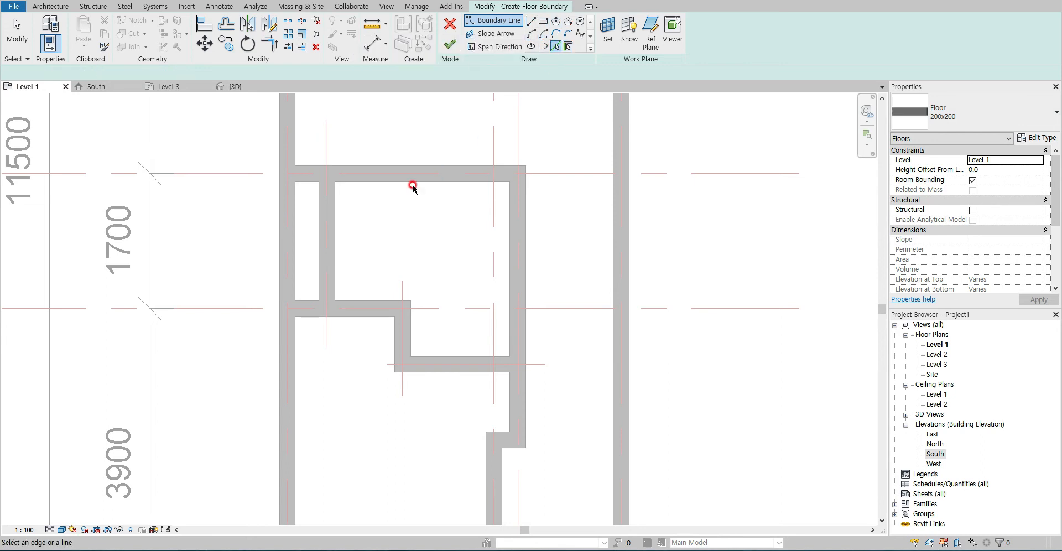
{"action": "left_click", "coordinate": [531, 21]}
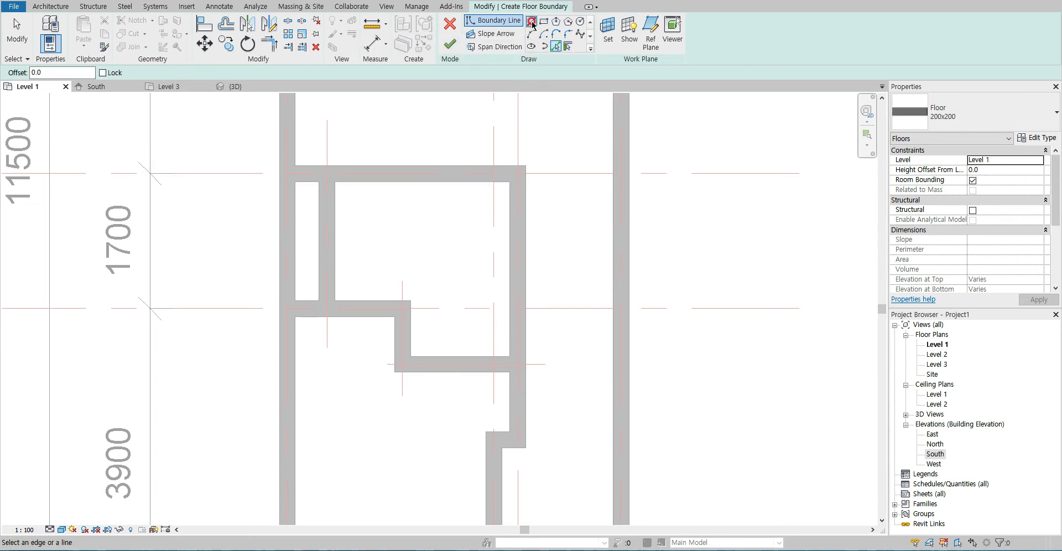
Sketch the Level 1 floor boundary along the inner wall faces of the L-shaped room between the 1700 grids and finish the floor
{"action": "left_click", "coordinate": [510, 357]}
{"action": "left_click", "coordinate": [409, 354]}
{"action": "left_click", "coordinate": [409, 300]}
{"action": "left_click", "coordinate": [334, 301]}
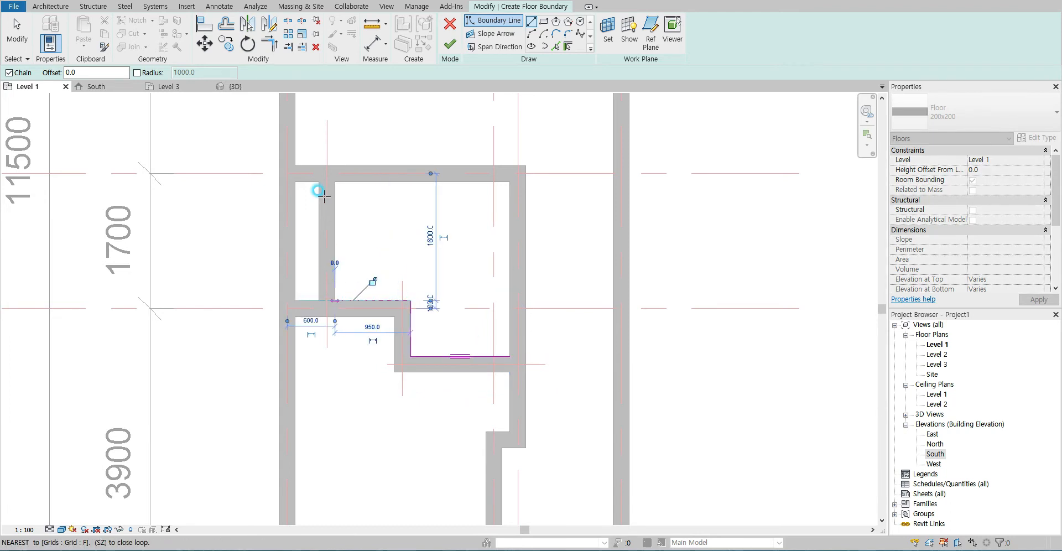
{"action": "left_click", "coordinate": [334, 181]}
{"action": "left_click", "coordinate": [511, 181]}
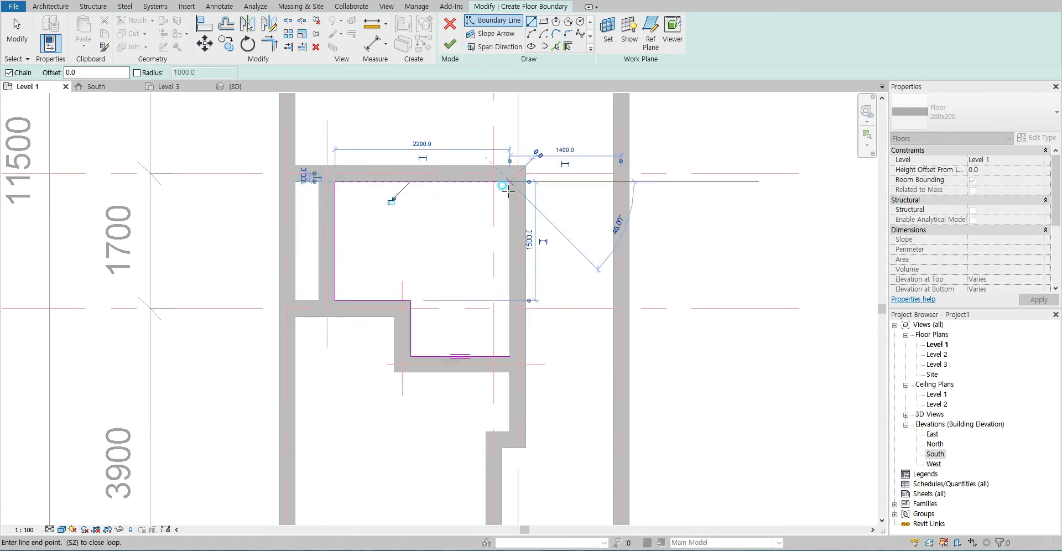
{"action": "left_click", "coordinate": [509, 357]}
{"action": "left_click", "coordinate": [450, 44]}
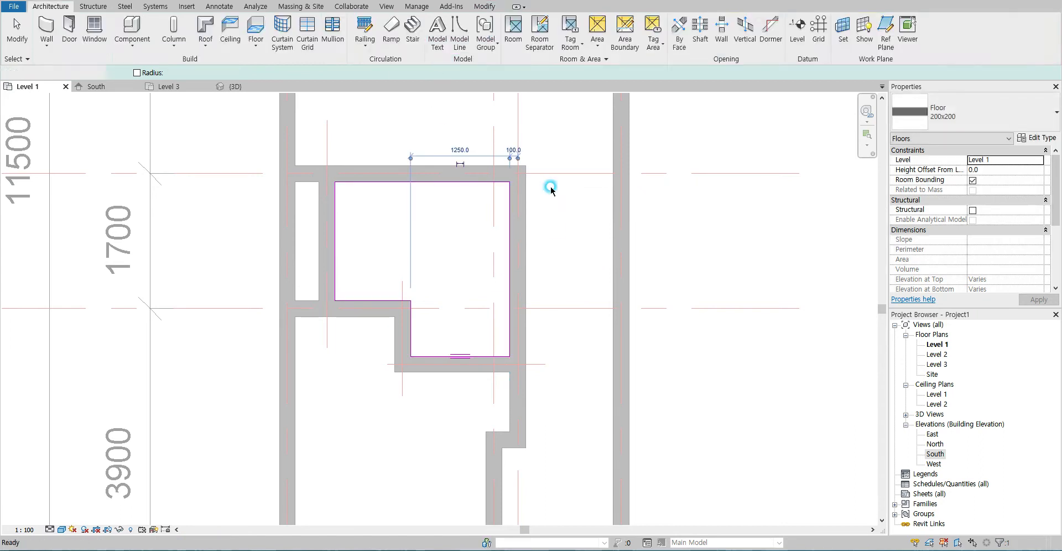
{"action": "left_click", "coordinate": [541, 347]}
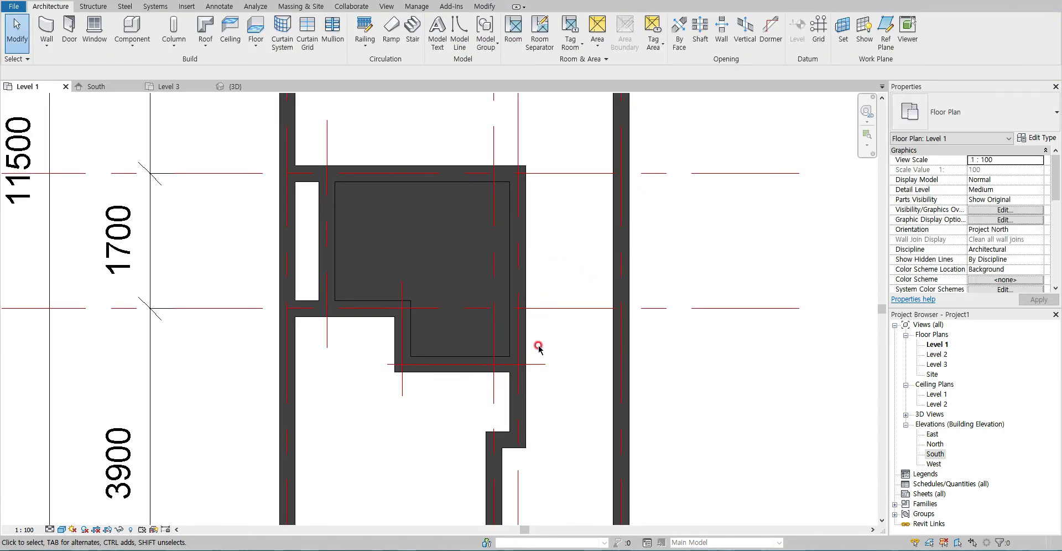
Open the material choice for the structure layer of the new floor's 200x200 type
{"action": "scroll", "coordinate": [392, 265], "scroll_direction": "down", "scroll_amount": 3}
{"action": "middle_click_drag", "start_coordinate": [420, 277], "coordinate": [421, 375]}
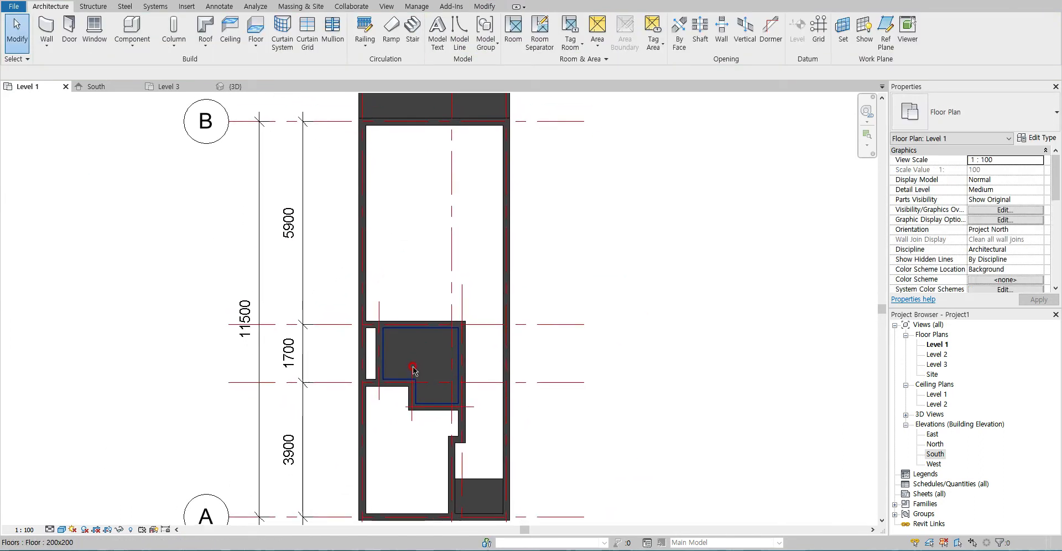
{"action": "scroll", "coordinate": [410, 357], "scroll_direction": "down", "scroll_amount": 1}
{"action": "left_click", "coordinate": [427, 352]}
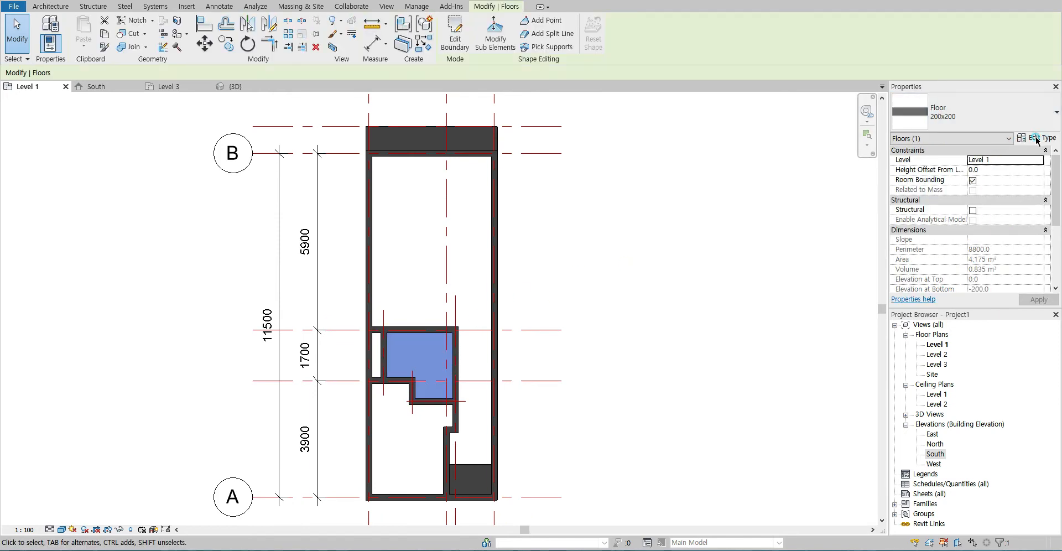
{"action": "left_click", "coordinate": [1021, 140]}
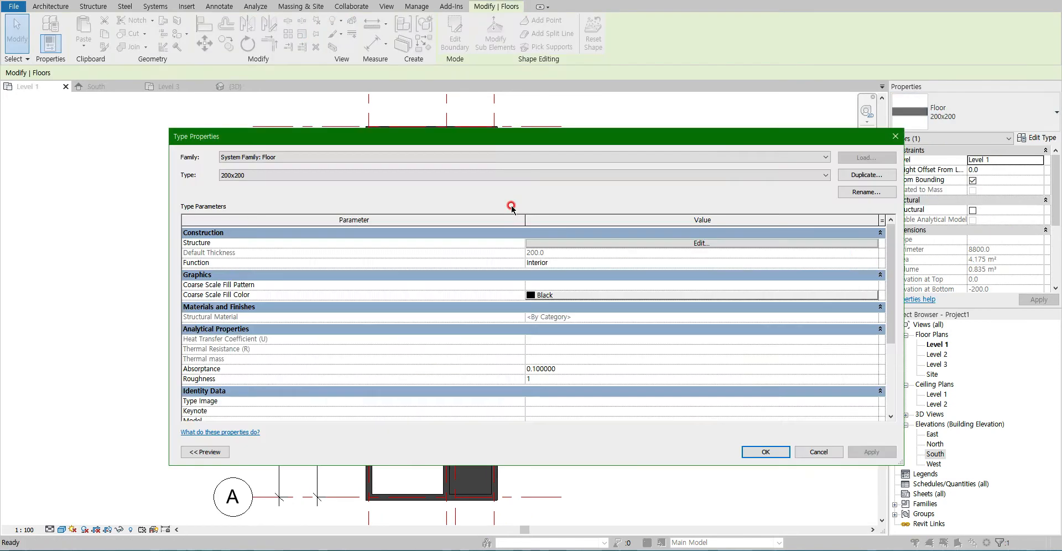
{"action": "left_click", "coordinate": [599, 244]}
{"action": "left_click", "coordinate": [485, 246]}
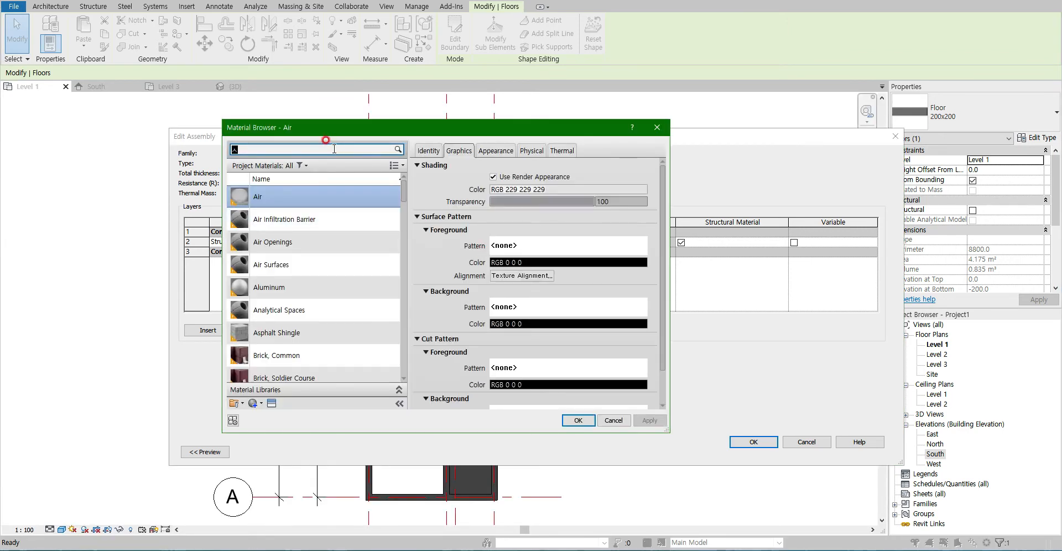
Search the project materials for "tile", "200x200" and "paint", turning off the render appearance for Air's shading
{"action": "type", "text": "tile"}
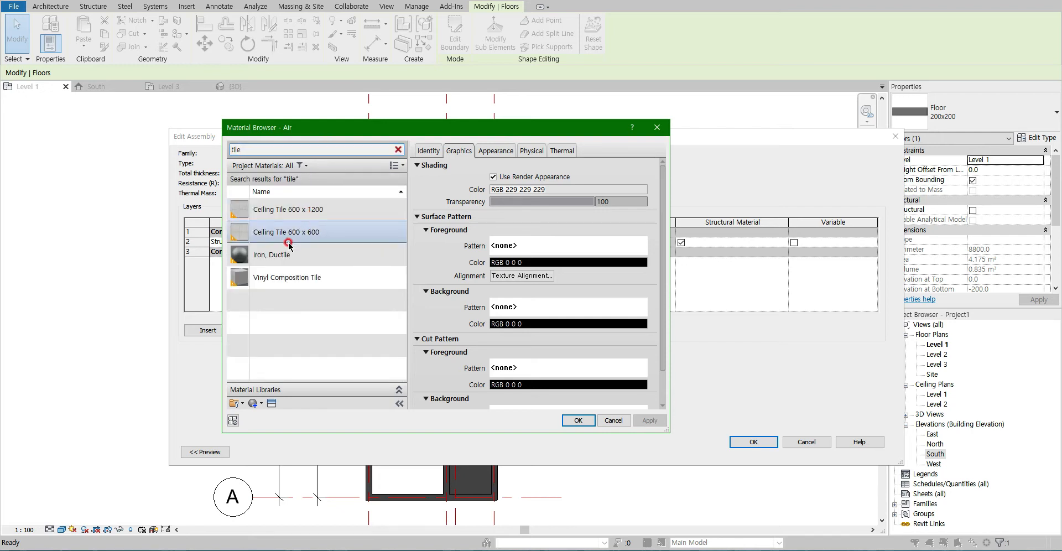
{"action": "left_click", "coordinate": [237, 148]}
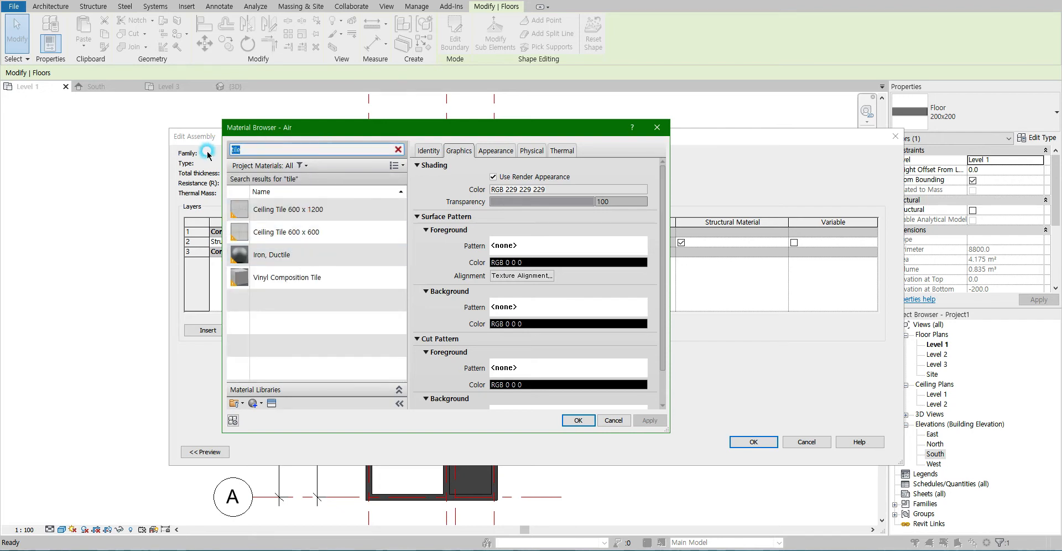
{"action": "type", "text": "200x200"}
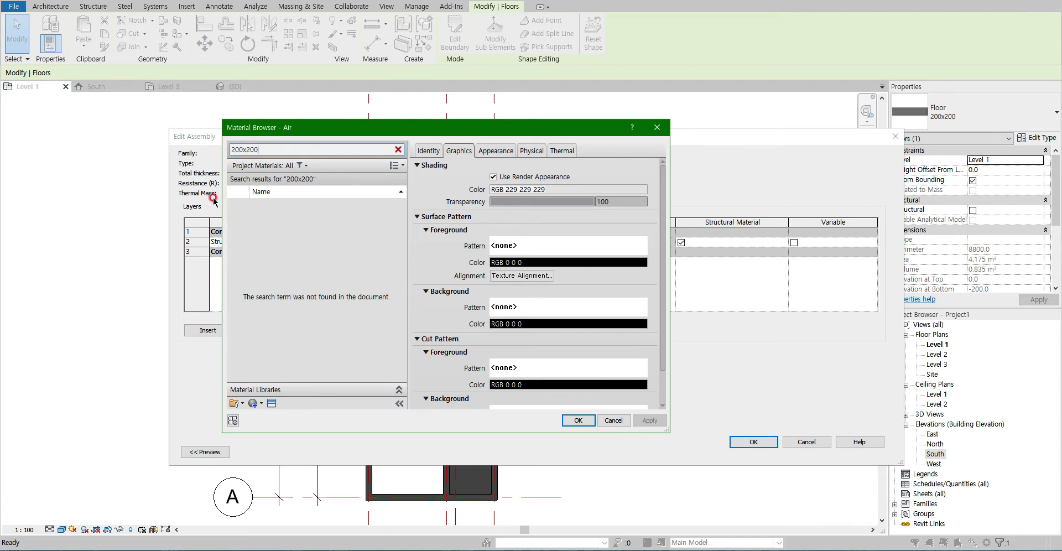
{"action": "left_click", "coordinate": [493, 177]}
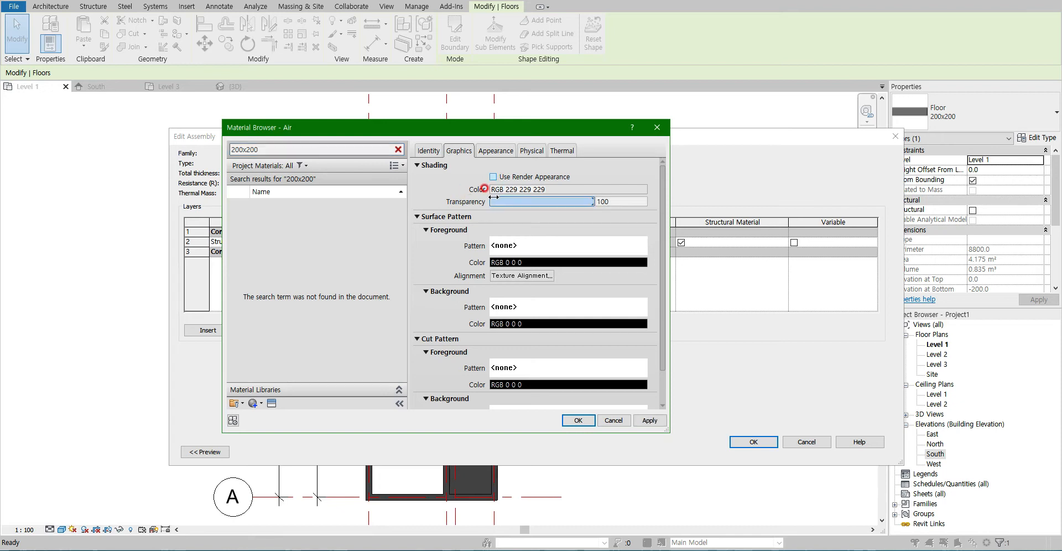
{"action": "left_click_drag", "start_coordinate": [464, 131], "coordinate": [564, 101]}
{"action": "key", "text": "Delete"}
{"action": "key", "text": "Delete"}
{"action": "key", "text": "Delete"}
{"action": "key", "text": "Delete"}
{"action": "type", "text": "paint"}
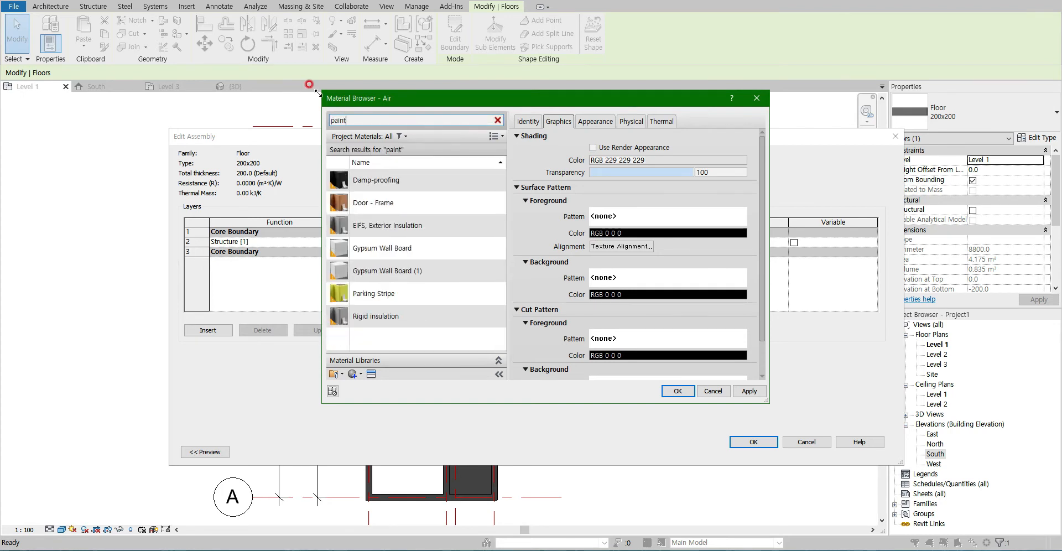
Search the project materials for "floor" and duplicate the Default Floor material
{"action": "left_click_drag", "start_coordinate": [347, 119], "coordinate": [283, 113]}
{"action": "type", "text": "floor"}
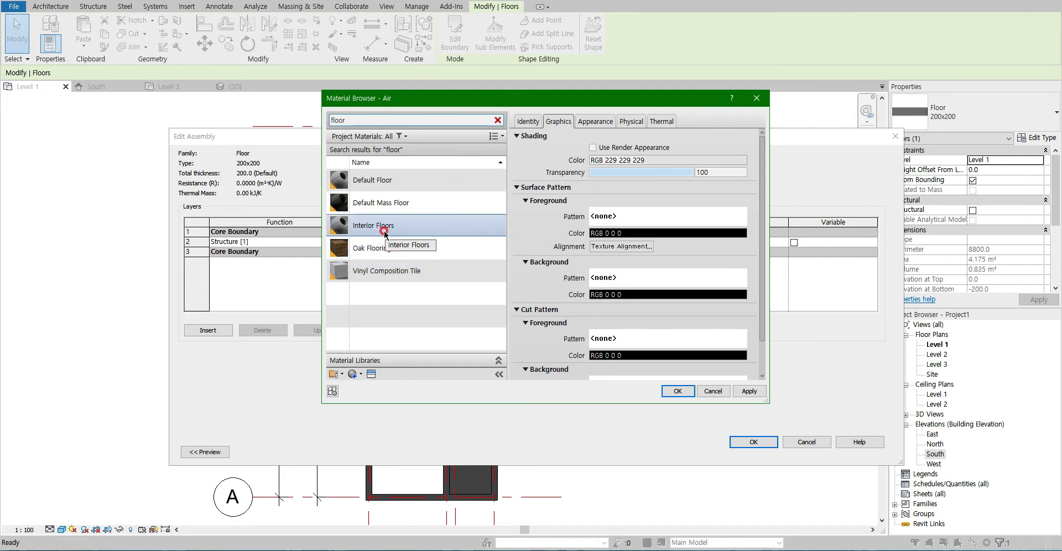
{"action": "right_click", "coordinate": [379, 181]}
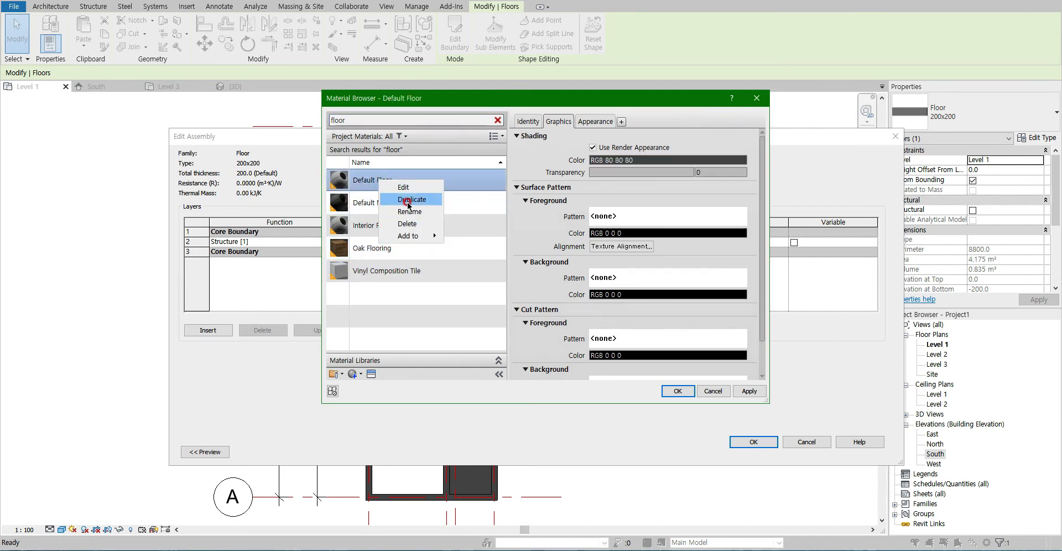
{"action": "left_click", "coordinate": [426, 200]}
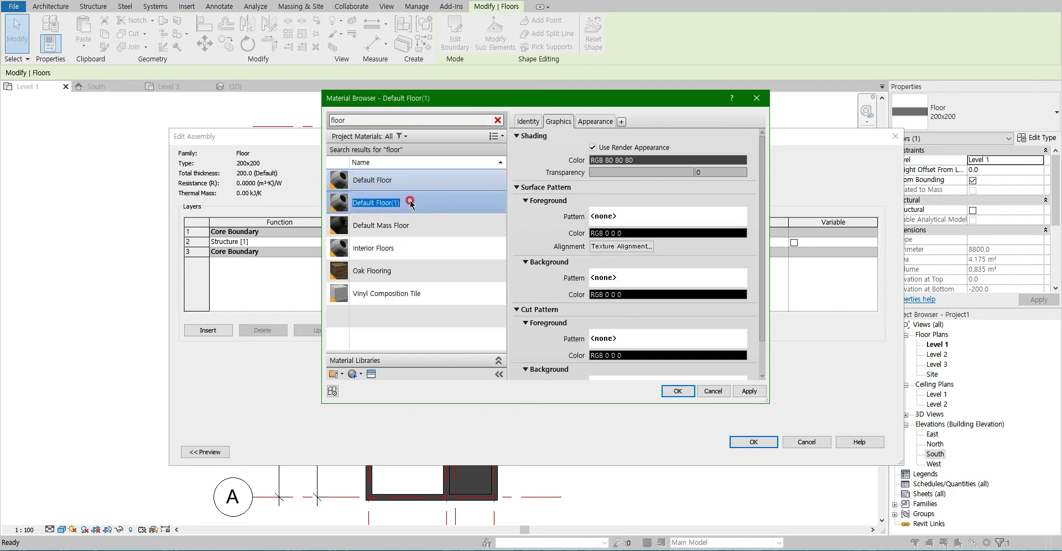
Duplicate the appearance asset of the copied floor material and name the asset 200x200
{"action": "left_click", "coordinate": [595, 121]}
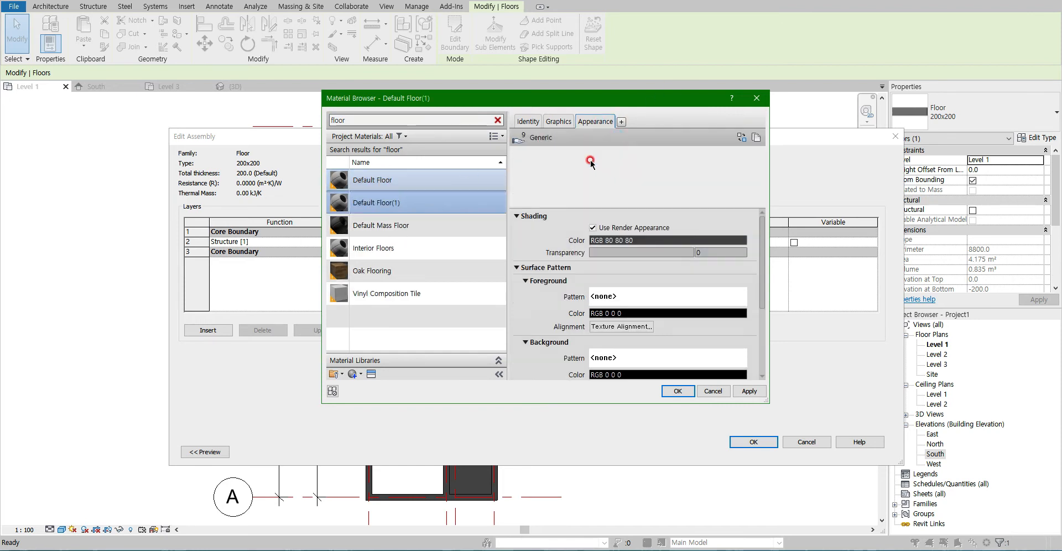
{"action": "left_click", "coordinate": [757, 139]}
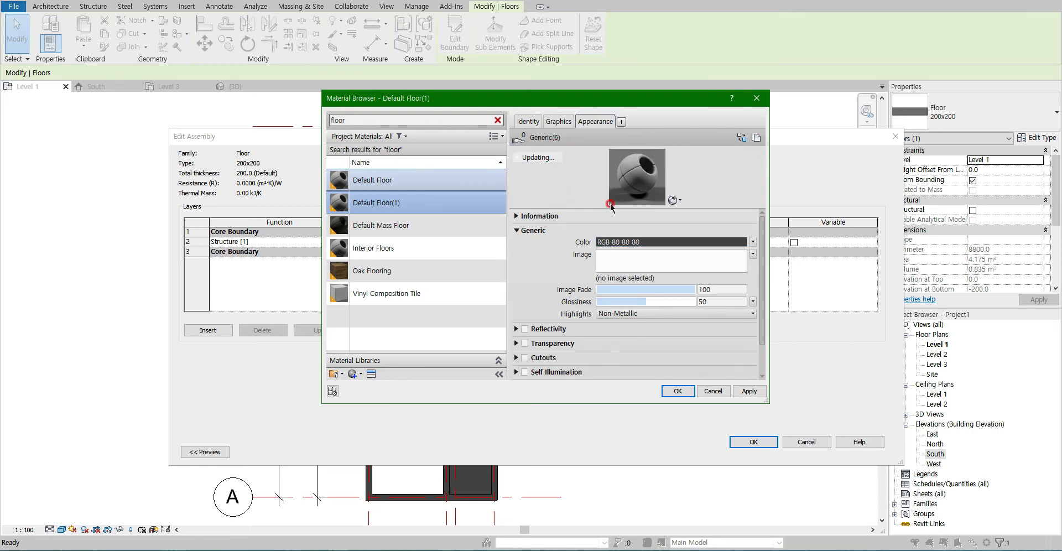
{"action": "left_click", "coordinate": [756, 137]}
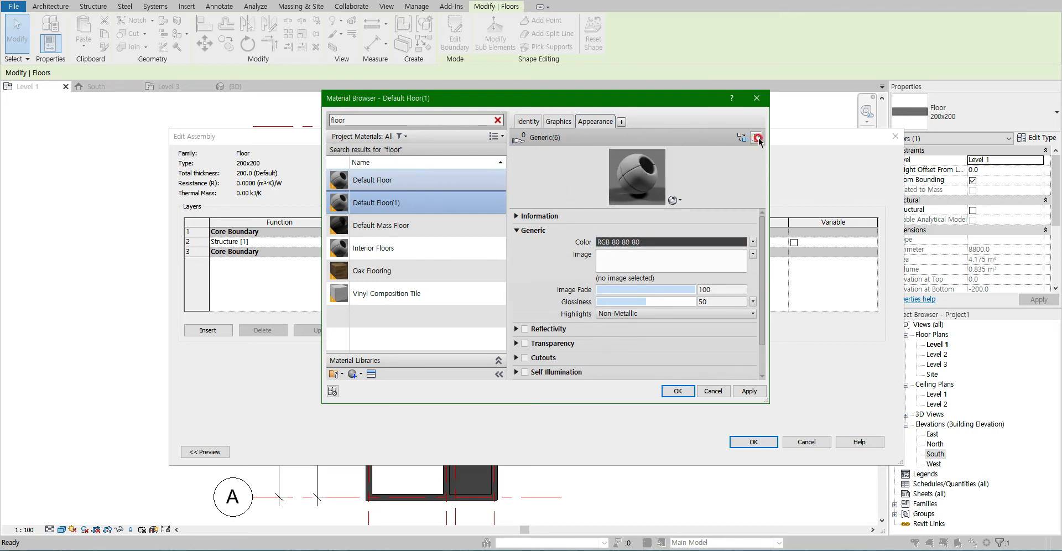
{"action": "left_click", "coordinate": [517, 216]}
{"action": "left_click", "coordinate": [646, 228]}
{"action": "double_click", "coordinate": [646, 228]}
{"action": "type", "text": "200x200"}
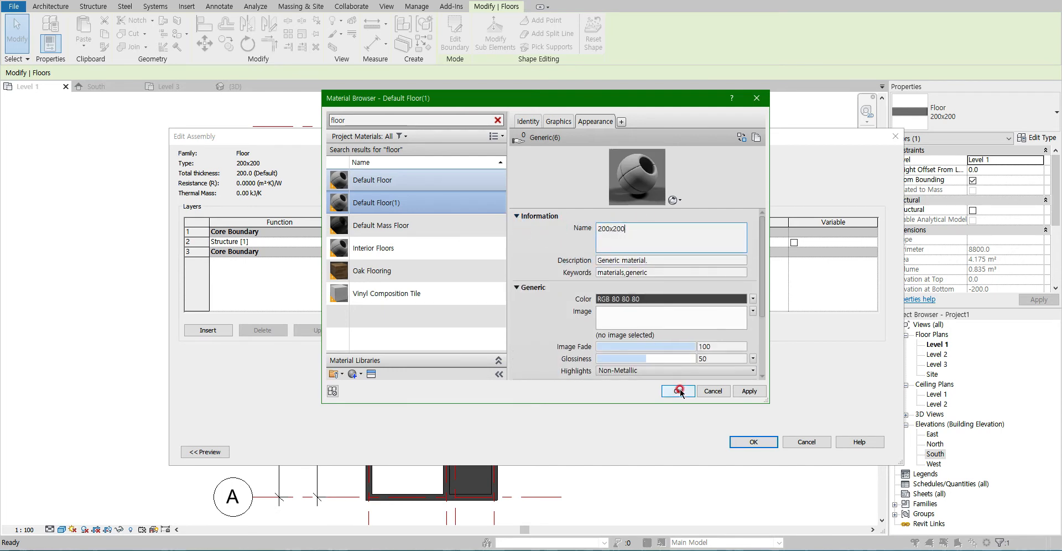
Turn off the render appearance for the copied material's shading and set its color to RGB 255-255-128
{"action": "left_click", "coordinate": [563, 121]}
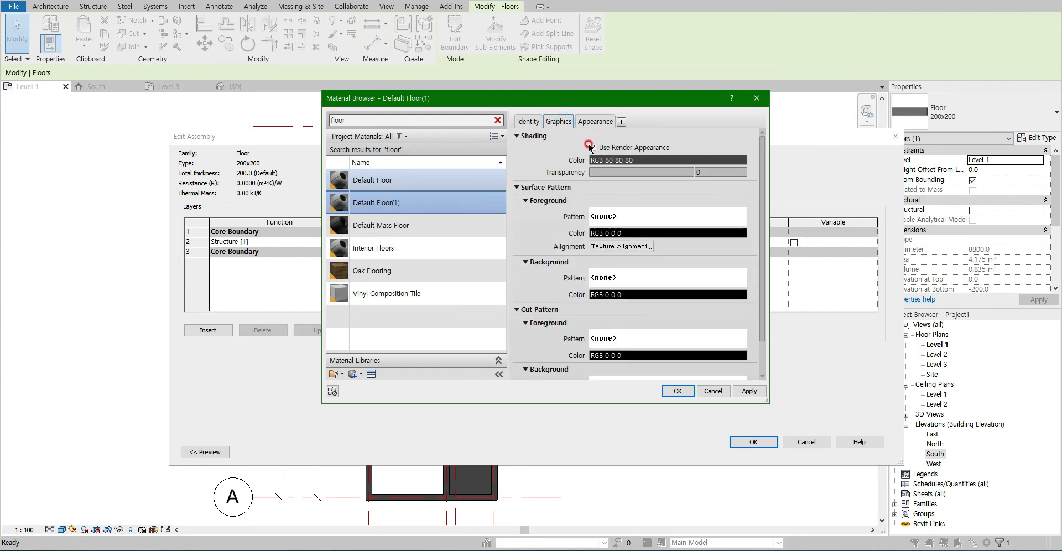
{"action": "left_click", "coordinate": [620, 159]}
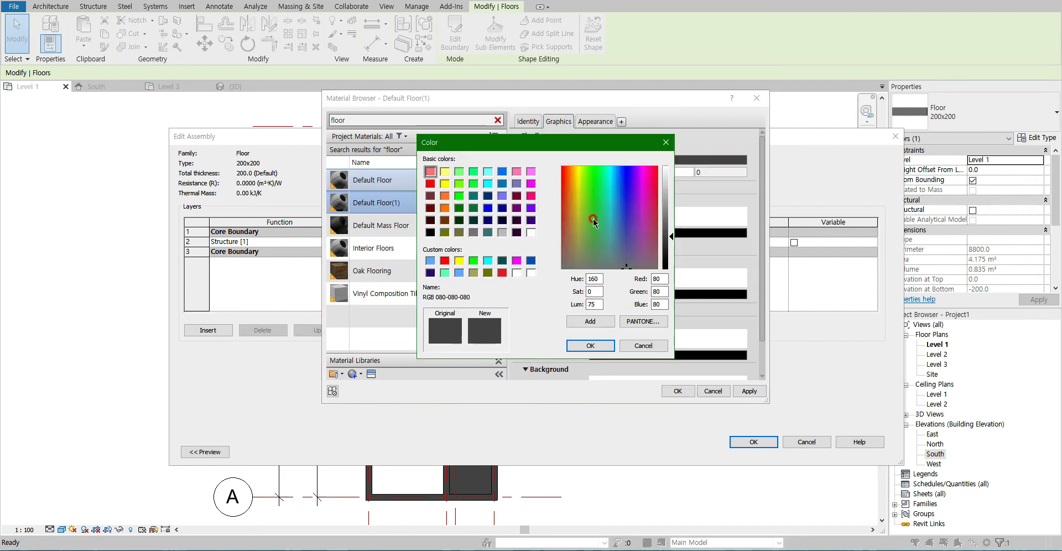
{"action": "left_click", "coordinate": [452, 183]}
{"action": "left_click", "coordinate": [590, 345]}
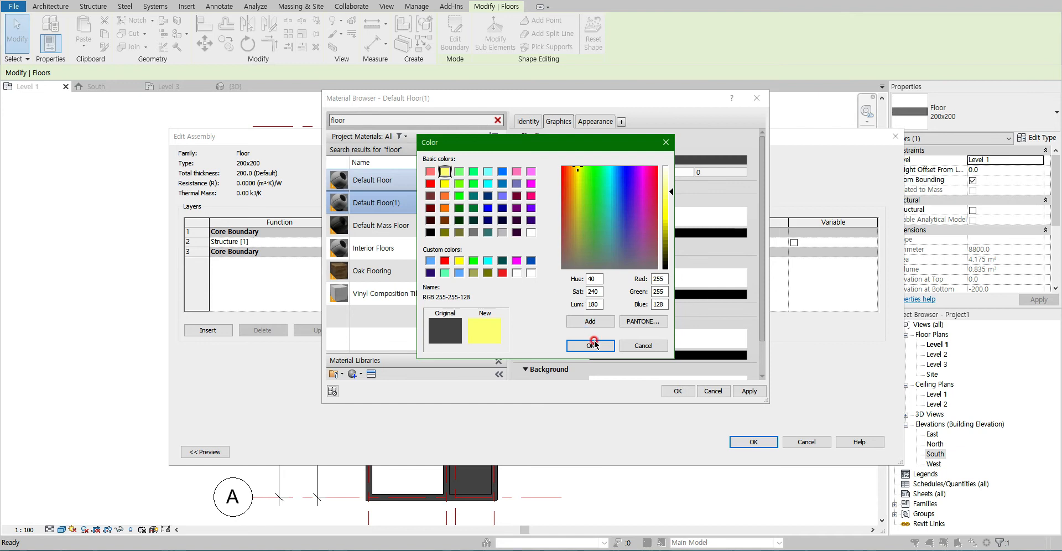
Rename the copied floor material as 200x200 and apply the changes
{"action": "left_click", "coordinate": [528, 126]}
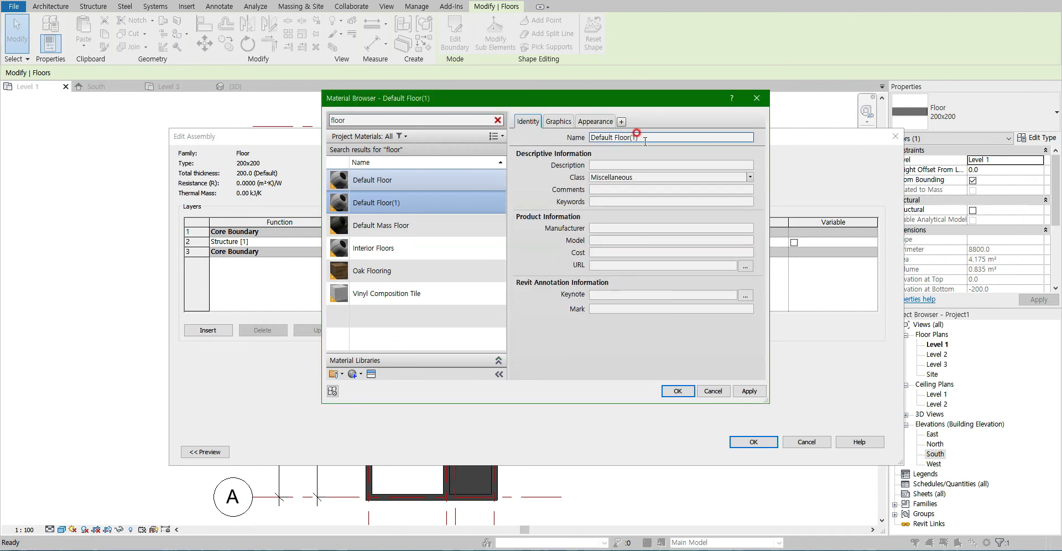
{"action": "left_click_drag", "start_coordinate": [646, 135], "coordinate": [543, 140]}
{"action": "type", "text": "200x200"}
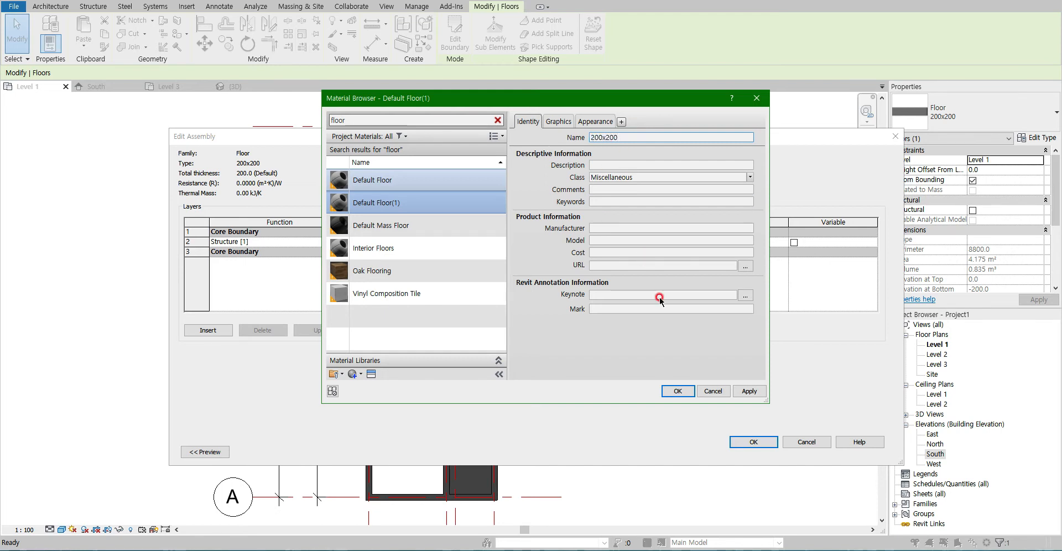
{"action": "left_click", "coordinate": [749, 391]}
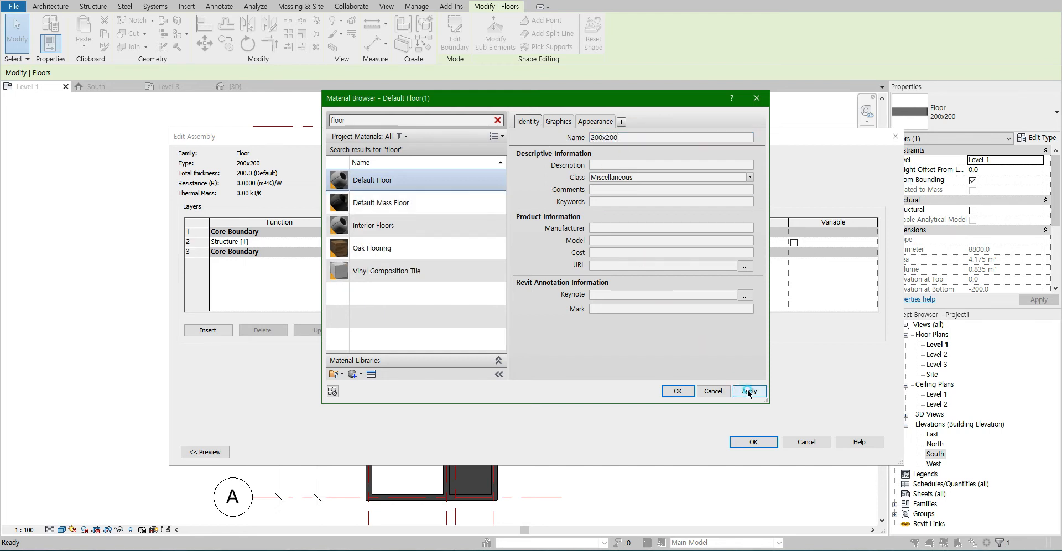
Search the project materials for "200" and duplicate the 200x200 material
{"action": "left_click", "coordinate": [386, 187]}
{"action": "double_click", "coordinate": [376, 121]}
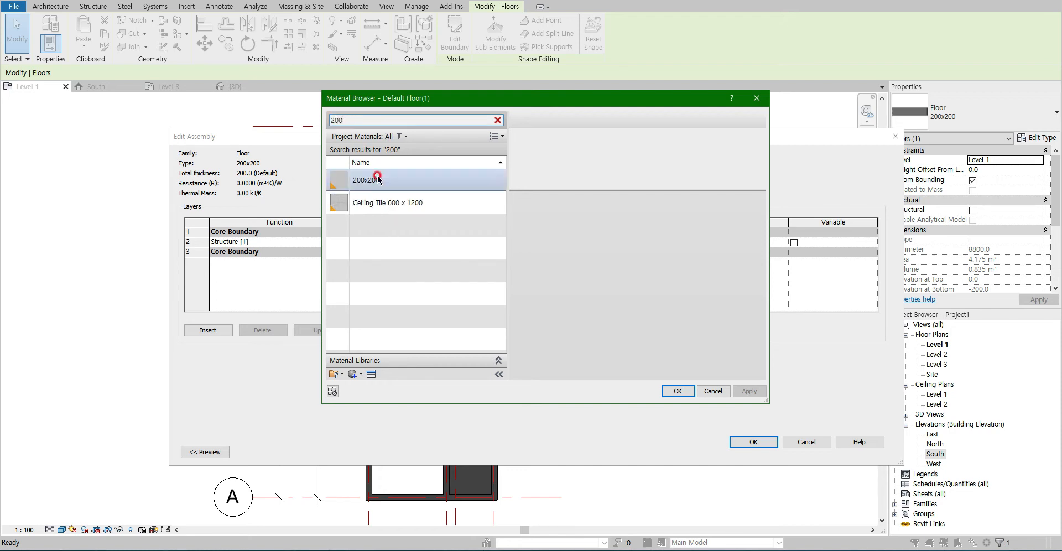
{"action": "left_click", "coordinate": [380, 180]}
{"action": "right_click", "coordinate": [393, 181]}
{"action": "left_click", "coordinate": [416, 199]}
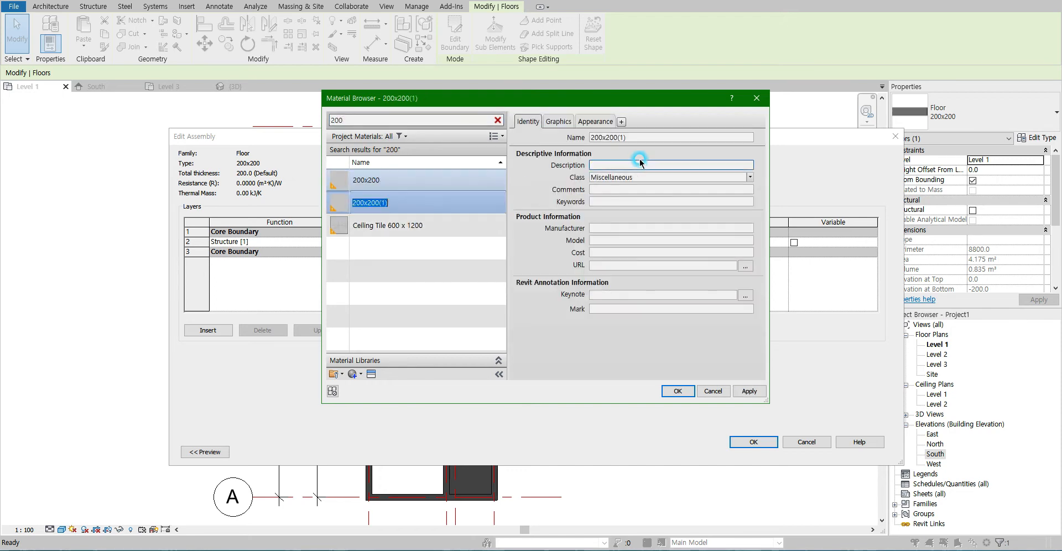
Duplicate the appearance asset of the 200x200 material's copy and name the asset 500x500
{"action": "left_click", "coordinate": [596, 121]}
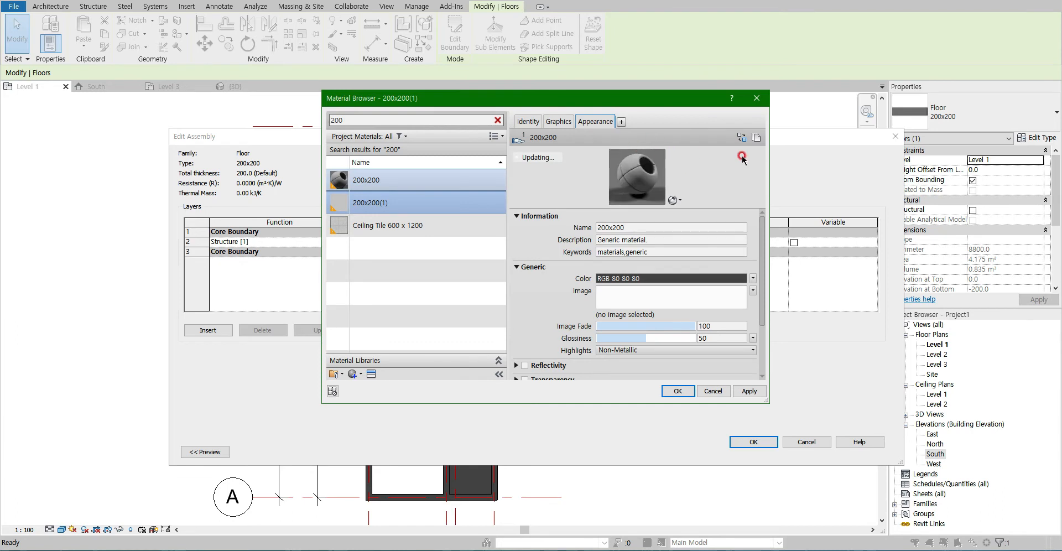
{"action": "left_click", "coordinate": [757, 138]}
{"action": "left_click", "coordinate": [634, 228]}
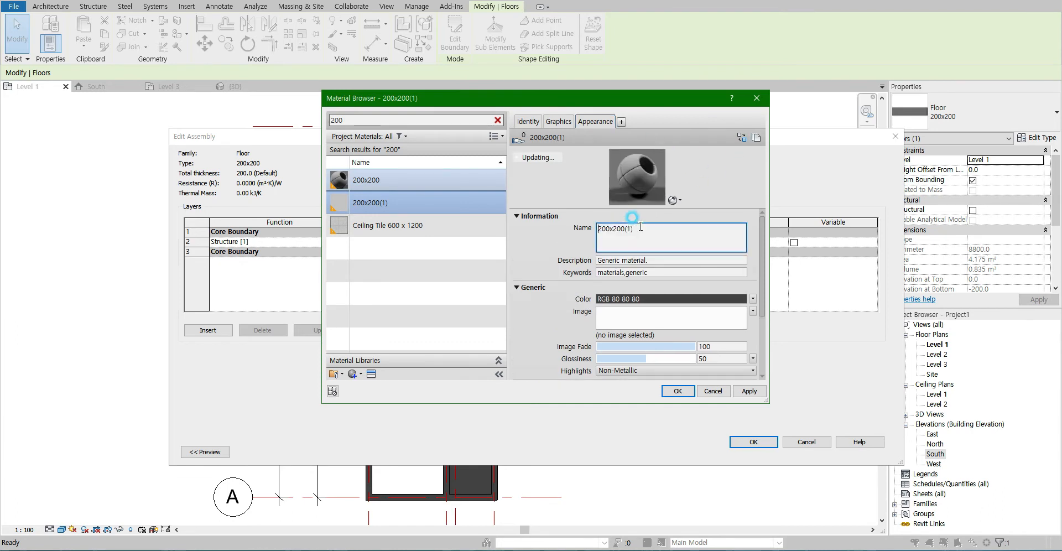
{"action": "type", "text": "500x50"}
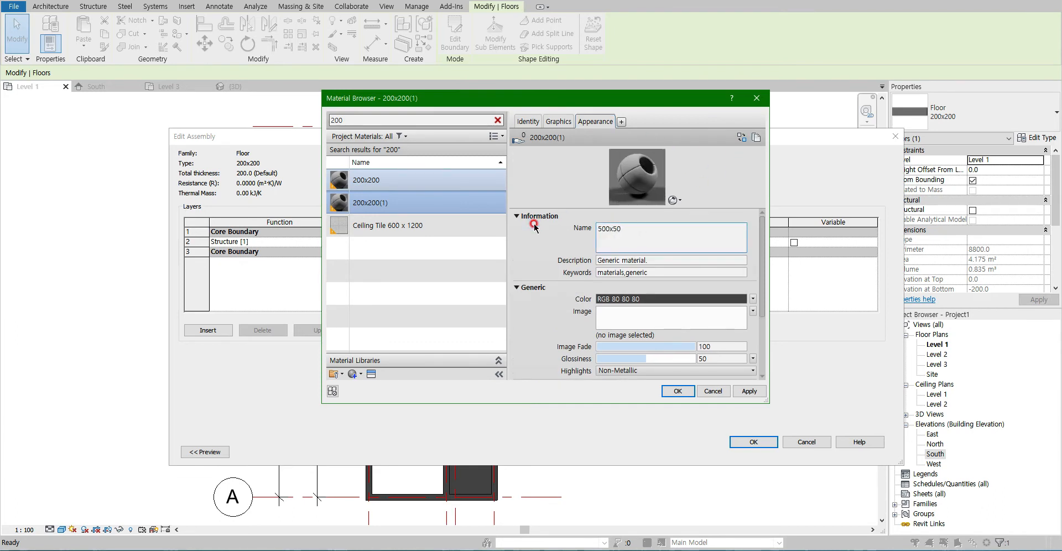
{"action": "type", "text": "0"}
Set the shading color of the 200x200 material's copy to the light green basic color
{"action": "left_click", "coordinate": [563, 126]}
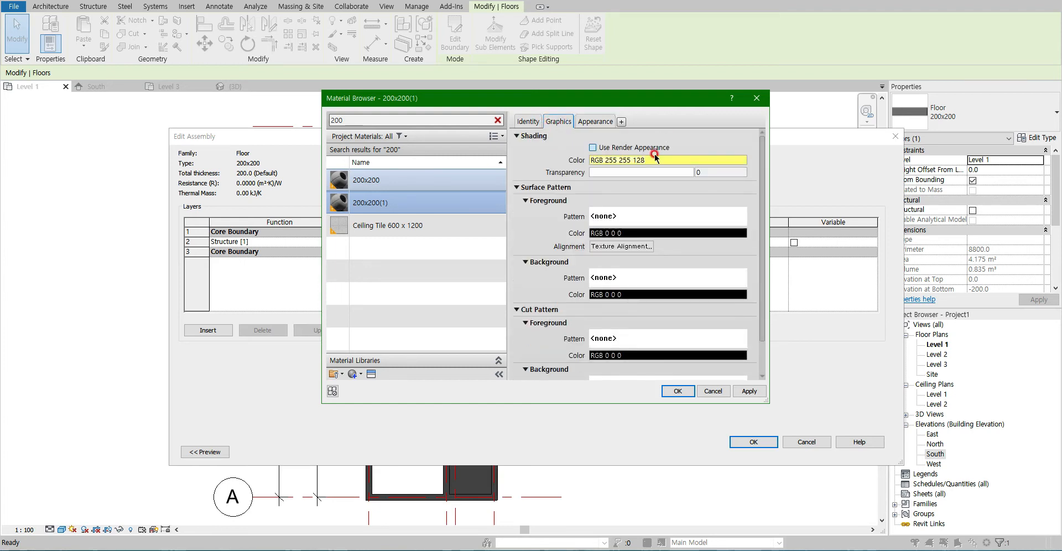
{"action": "left_click", "coordinate": [655, 158]}
{"action": "left_click", "coordinate": [459, 173]}
{"action": "left_click", "coordinate": [591, 346]}
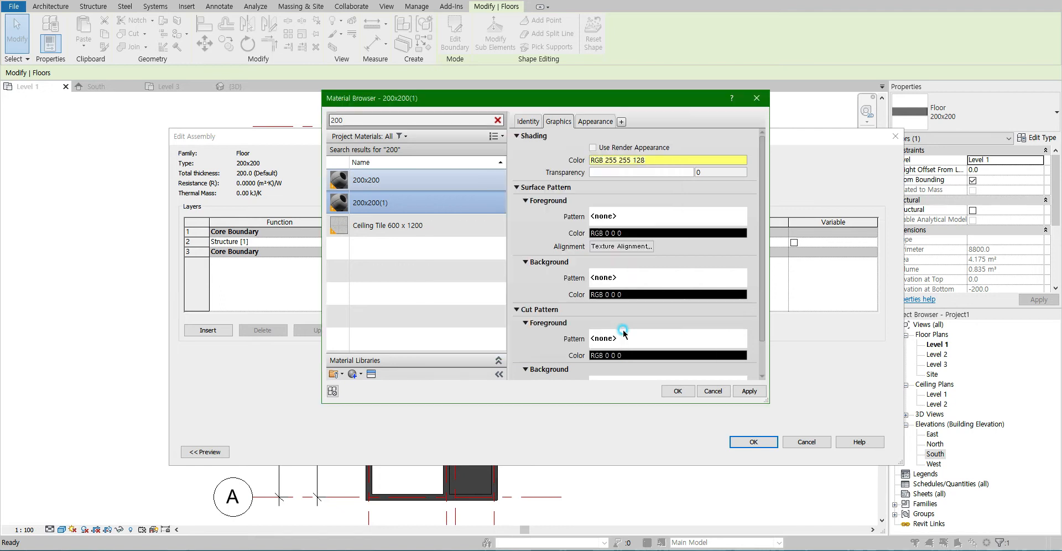
Rename the copy of the 200x200 material and apply the changes
{"action": "left_click", "coordinate": [524, 121]}
{"action": "double_click", "coordinate": [645, 137]}
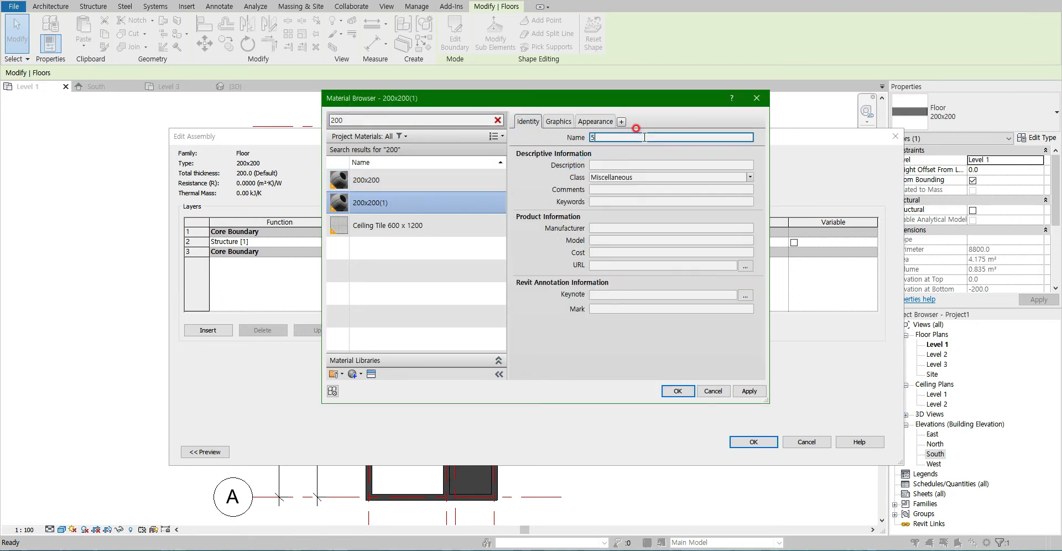
{"action": "left_click", "coordinate": [750, 390]}
Clear the material search and duplicate the 500x500 material
{"action": "double_click", "coordinate": [379, 118]}
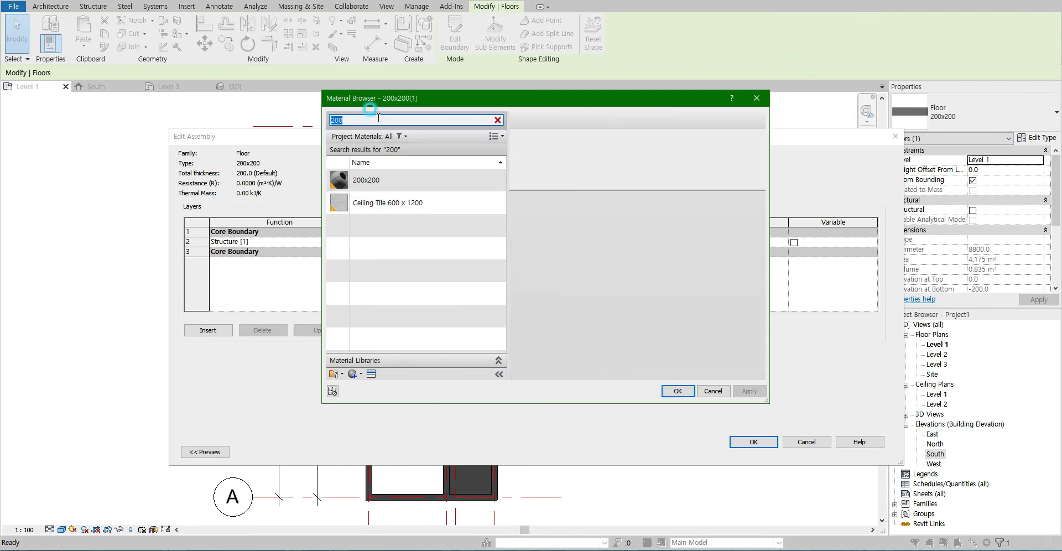
{"action": "key", "text": "BackSpace"}
{"action": "left_click", "coordinate": [385, 188]}
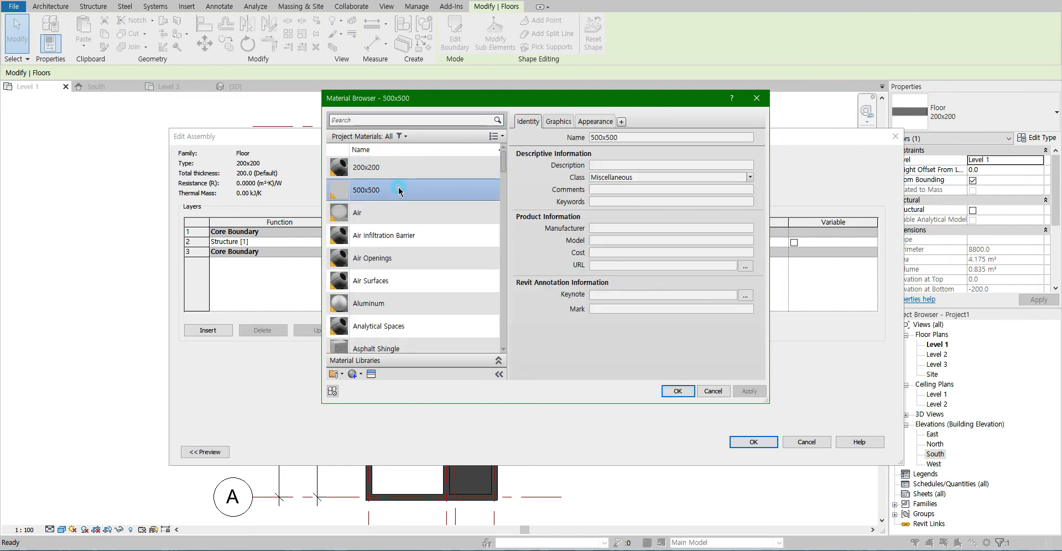
{"action": "right_click", "coordinate": [385, 189]}
{"action": "left_click", "coordinate": [431, 206]}
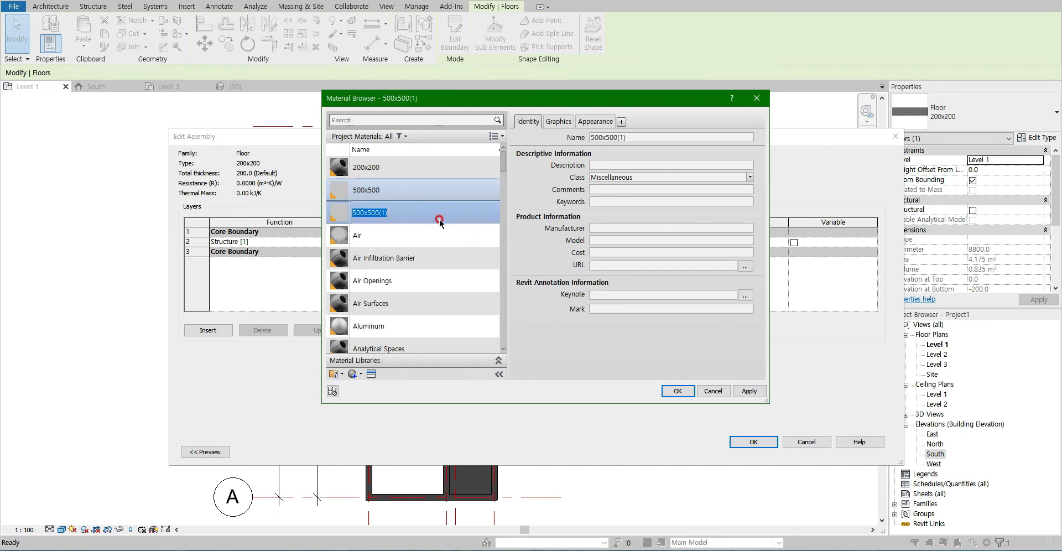
Duplicate the appearance asset of the 500x500 material's copy and name the asset 장판
{"action": "left_click", "coordinate": [595, 122]}
{"action": "left_click", "coordinate": [755, 137]}
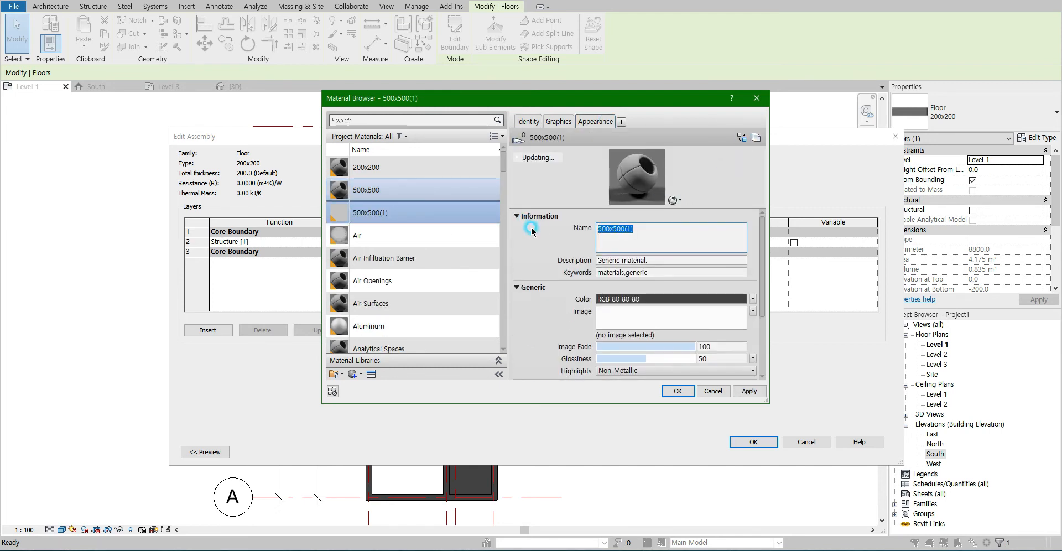
{"action": "type", "text": "장파"}
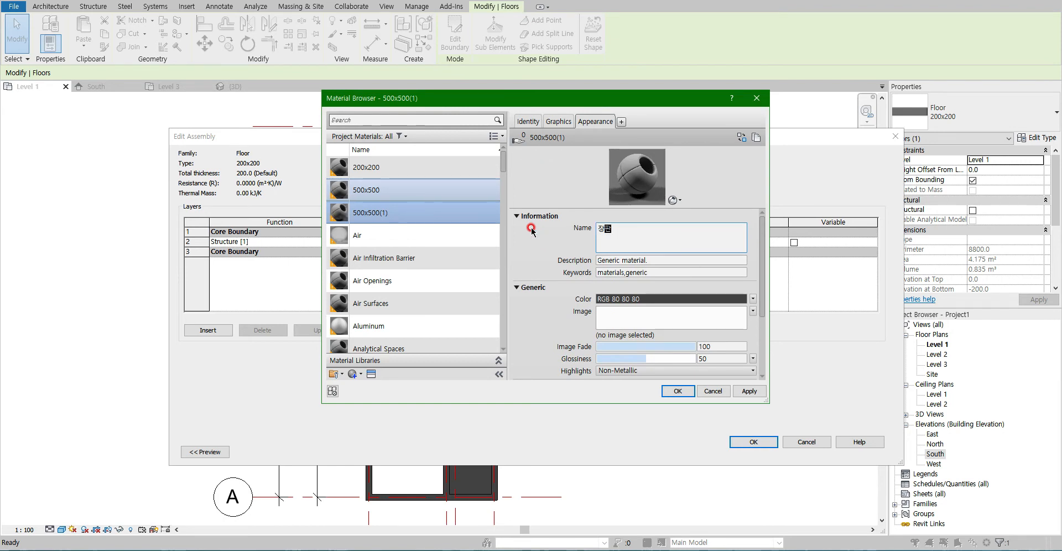
Set the shading color of the 500x500 material's copy to the light cyan basic color
{"action": "left_click", "coordinate": [558, 121]}
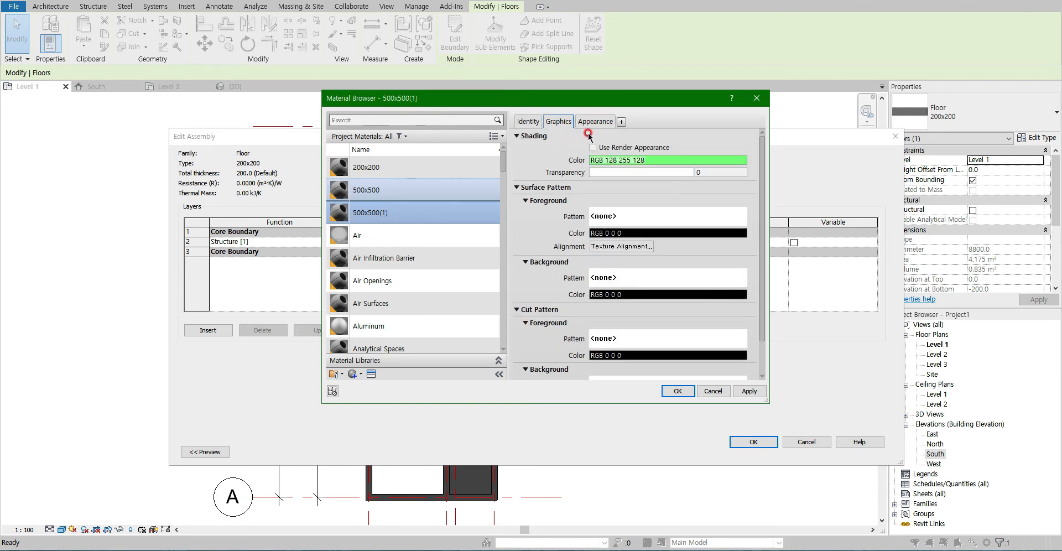
{"action": "left_click", "coordinate": [614, 163]}
{"action": "left_click", "coordinate": [491, 173]}
{"action": "left_click", "coordinate": [590, 346]}
Rename the copy of the 500x500 material as 장판 and confirm the material selection
{"action": "left_click", "coordinate": [532, 123]}
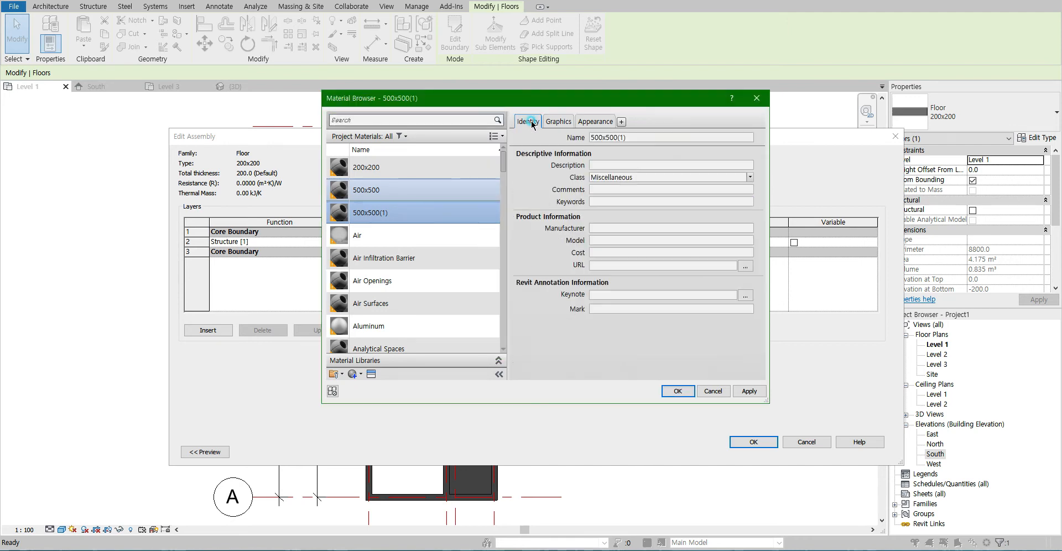
{"action": "double_click", "coordinate": [656, 137]}
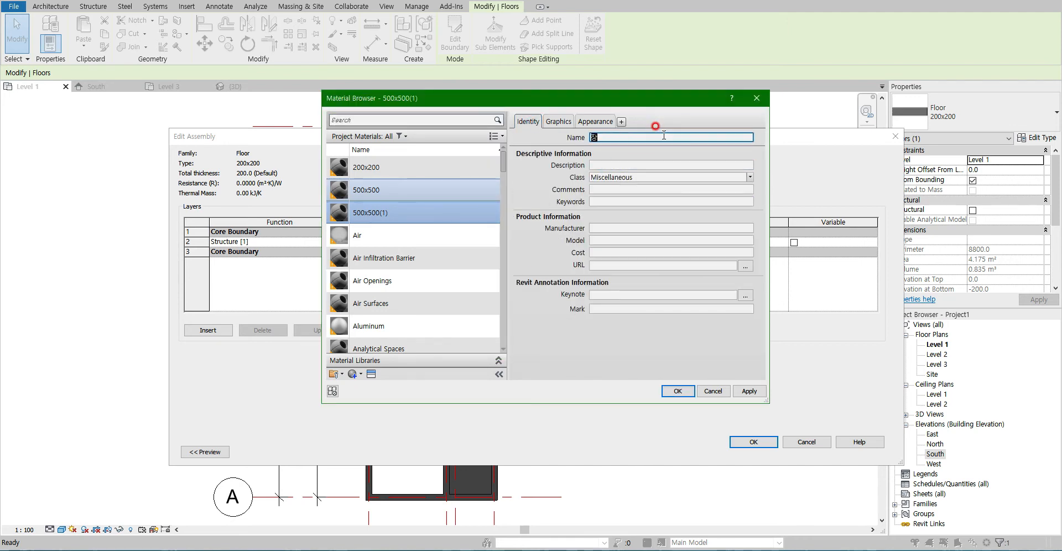
{"action": "type", "text": "장판"}
{"action": "left_click", "coordinate": [677, 391]}
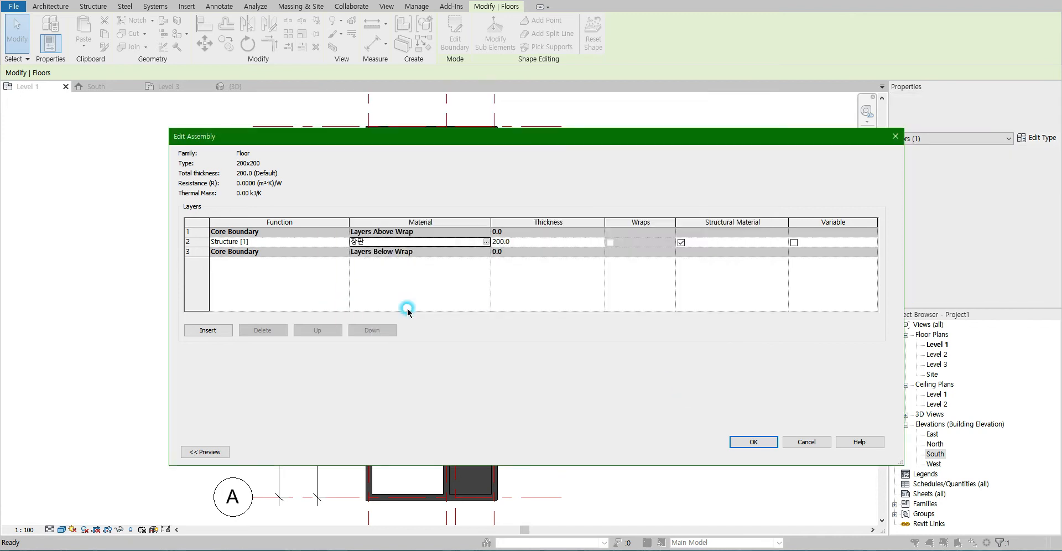
Switch to the reference floor plan drawing and check the floor finish note beside the living room and kitchen
{"action": "key", "text": "alt+Tab"}
{"action": "left_click_drag", "start_coordinate": [275, 202], "coordinate": [258, 471]}
{"action": "left_click_drag", "start_coordinate": [268, 58], "coordinate": [295, 340]}
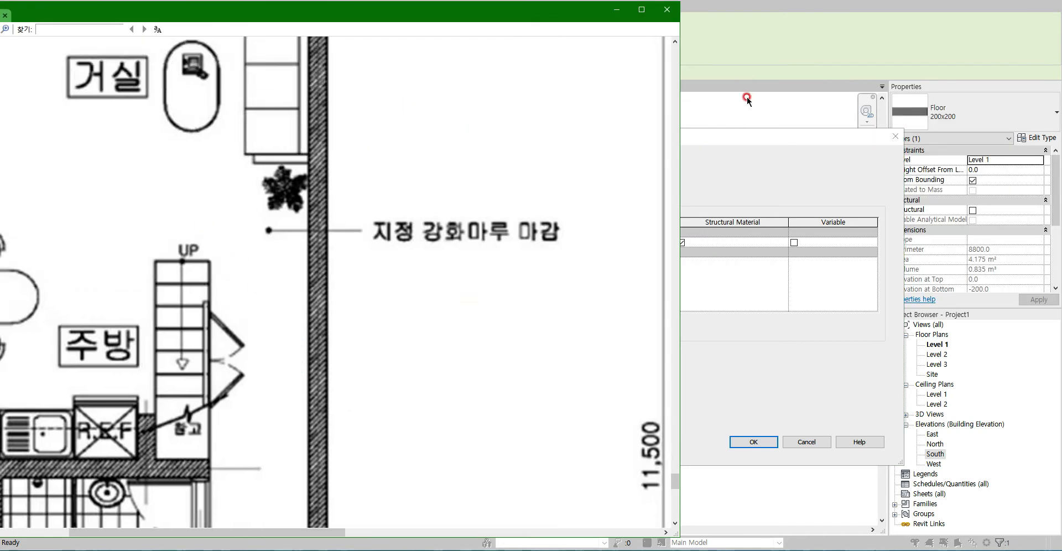
{"action": "left_click", "coordinate": [748, 162]}
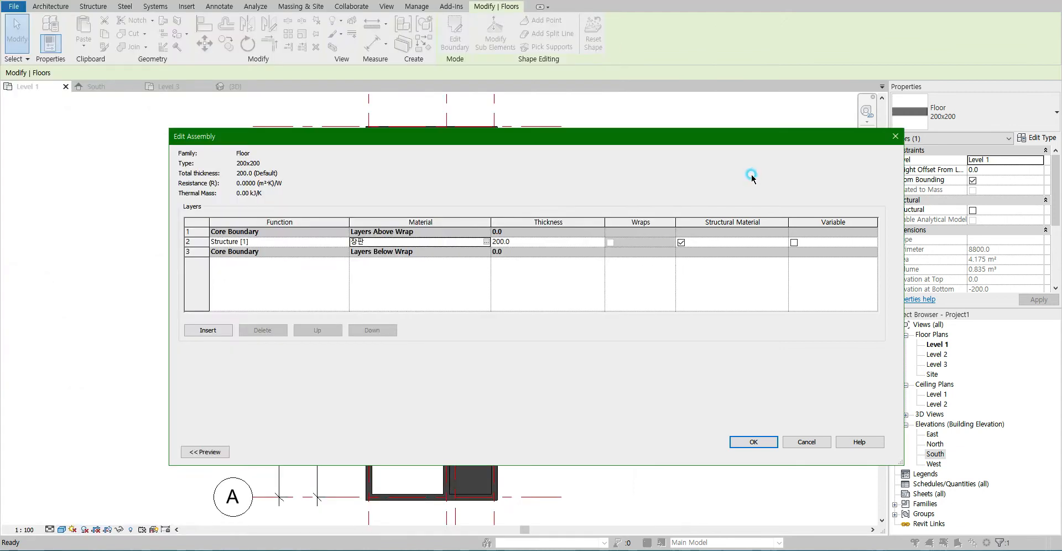
Reopen the structure layer's material choice and make another duplicate of the 500x500 material
{"action": "left_click", "coordinate": [486, 242]}
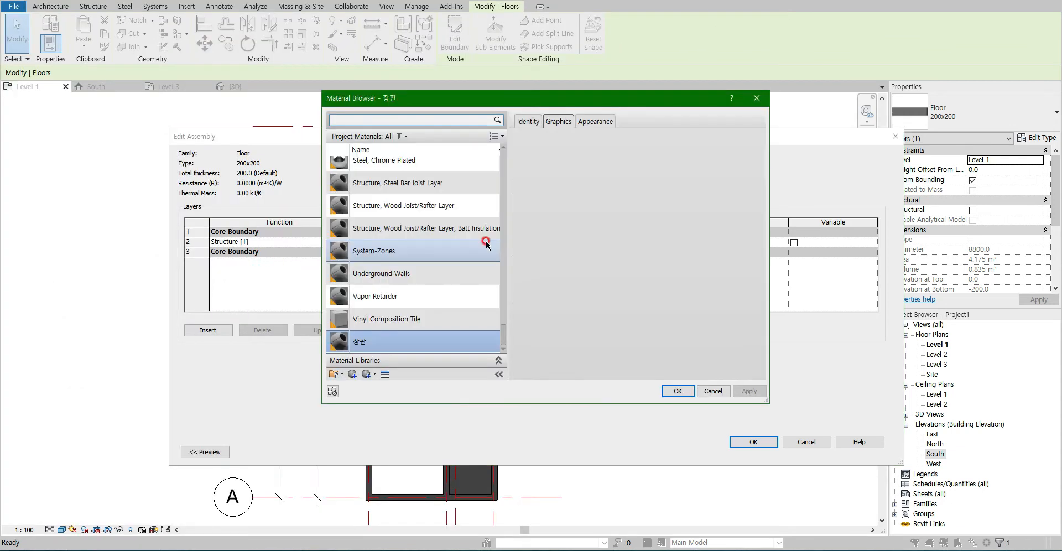
{"action": "scroll", "coordinate": [410, 207], "scroll_direction": "up", "scroll_amount": 10}
{"action": "left_click_drag", "start_coordinate": [504, 261], "coordinate": [504, 158]}
{"action": "left_click", "coordinate": [397, 191]}
{"action": "right_click", "coordinate": [399, 192]}
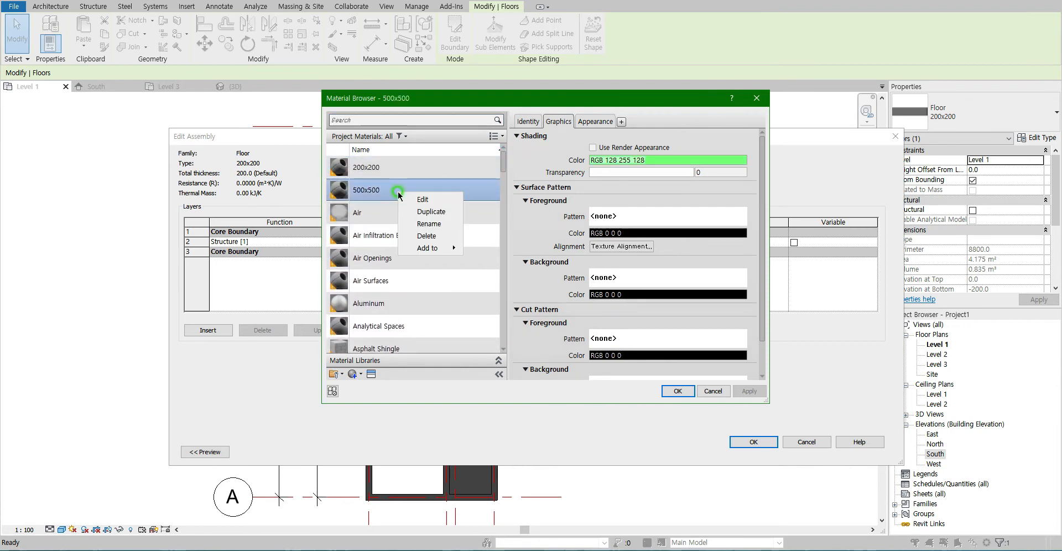
{"action": "left_click", "coordinate": [431, 211]}
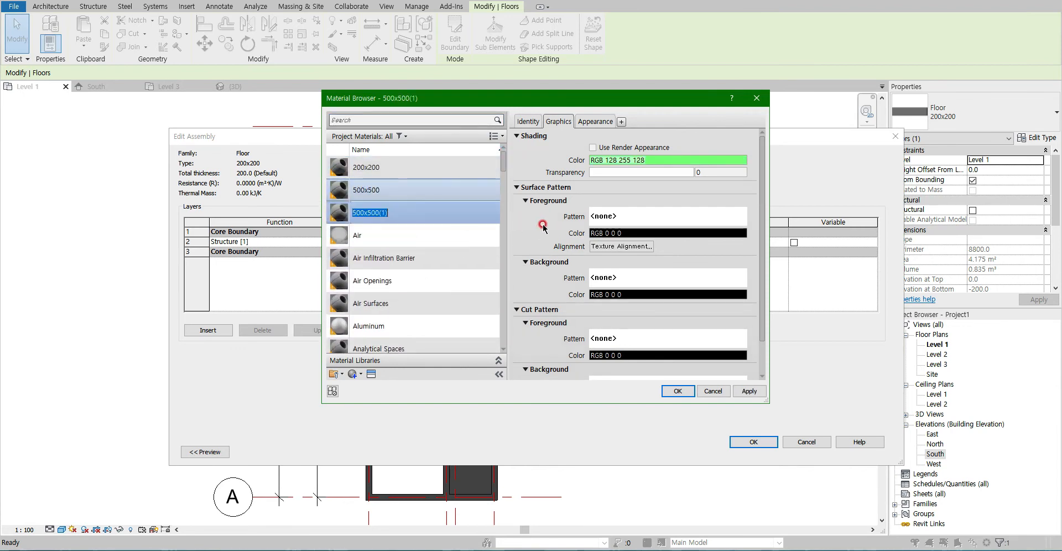
Duplicate the appearance asset of the new 500x500 copy and name the asset 강화마루
{"action": "left_click", "coordinate": [595, 121]}
{"action": "left_click", "coordinate": [755, 137]}
{"action": "left_click", "coordinate": [644, 226]}
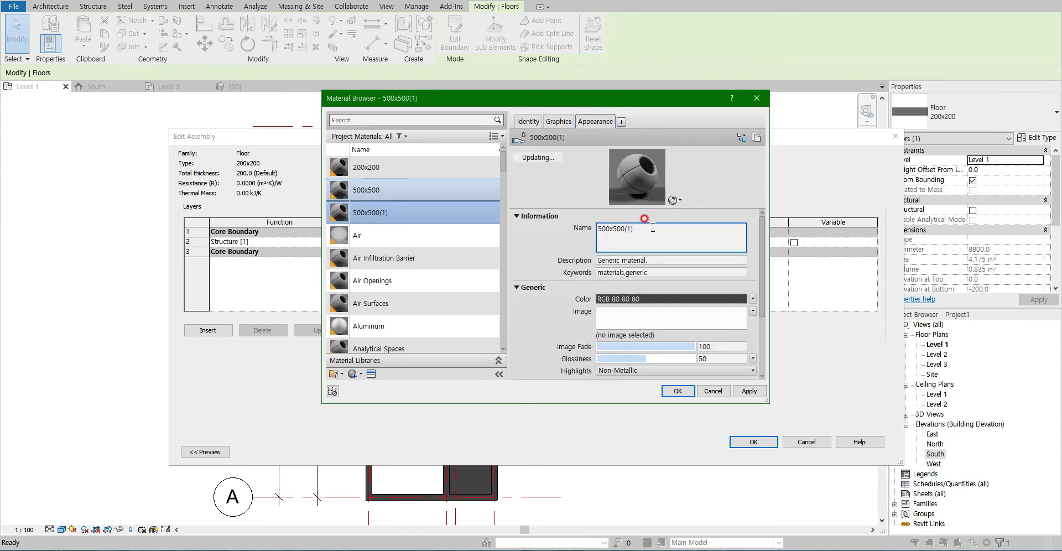
{"action": "left_click_drag", "start_coordinate": [653, 227], "coordinate": [573, 223]}
{"action": "type", "text": "rkdghka"}
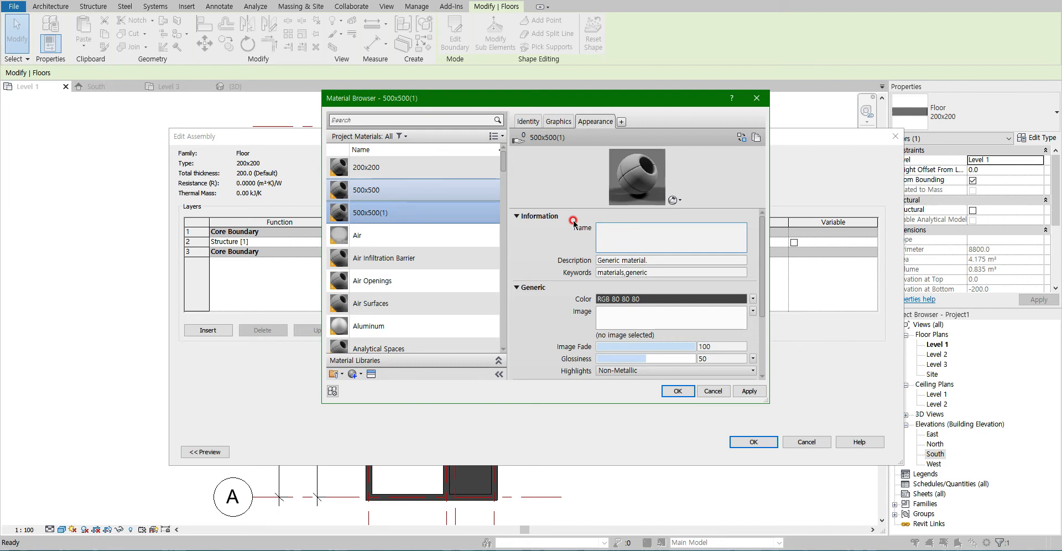
{"action": "type", "text": "kfn"}
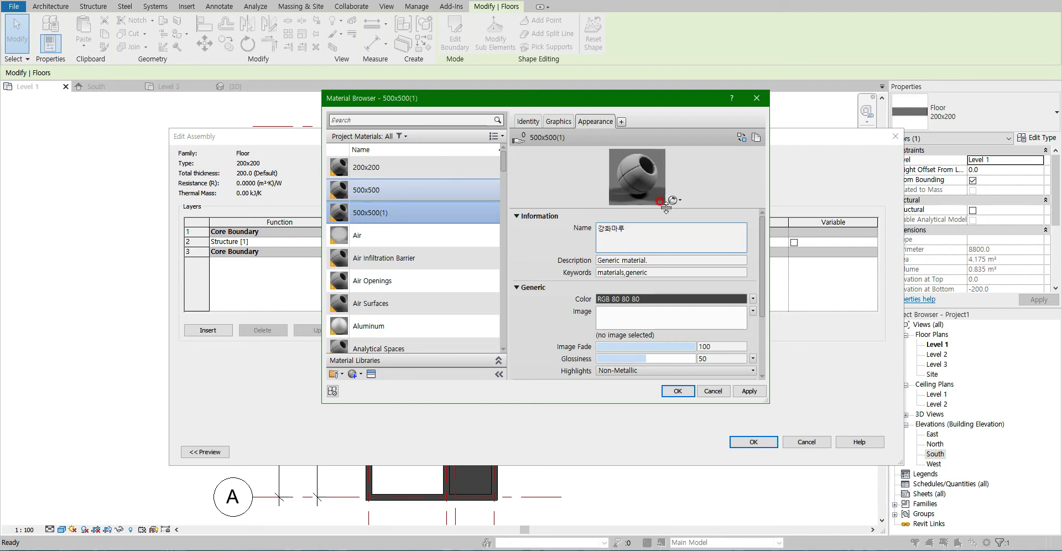
Set the shading color of the new 500x500 copy to dark yellow, RGB 204-204-0
{"action": "left_click", "coordinate": [557, 121]}
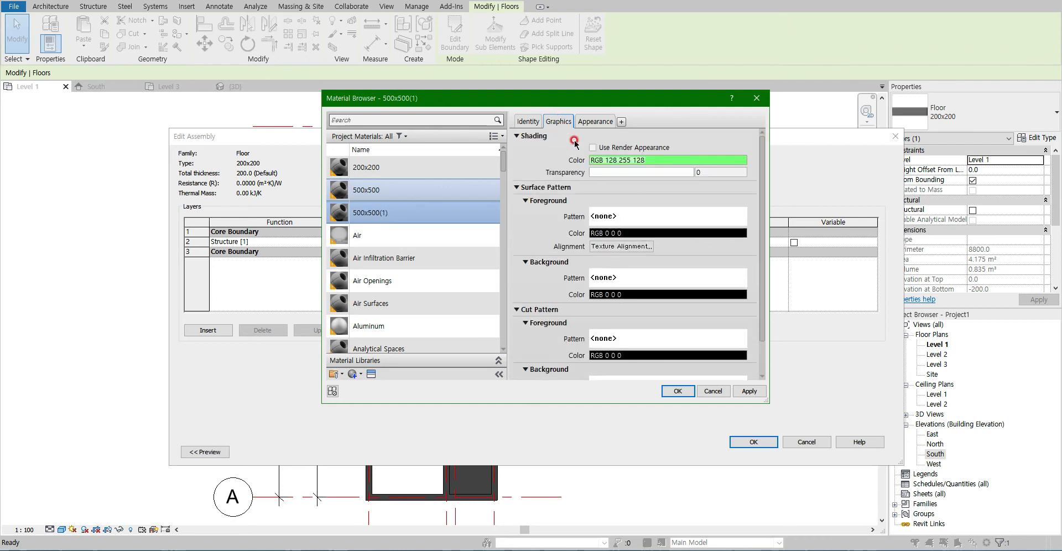
{"action": "left_click", "coordinate": [644, 162]}
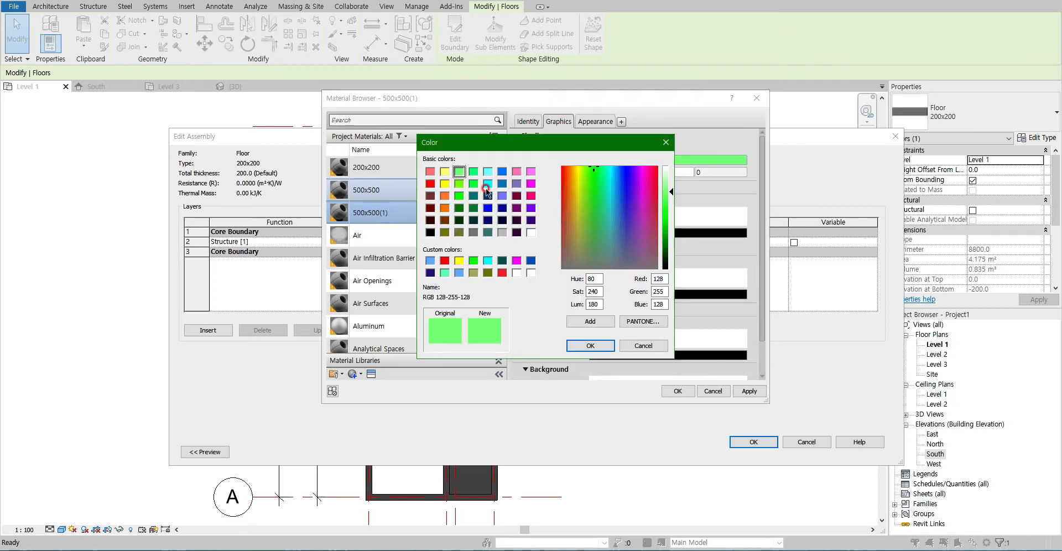
{"action": "left_click", "coordinate": [431, 211]}
{"action": "left_click", "coordinate": [672, 233]}
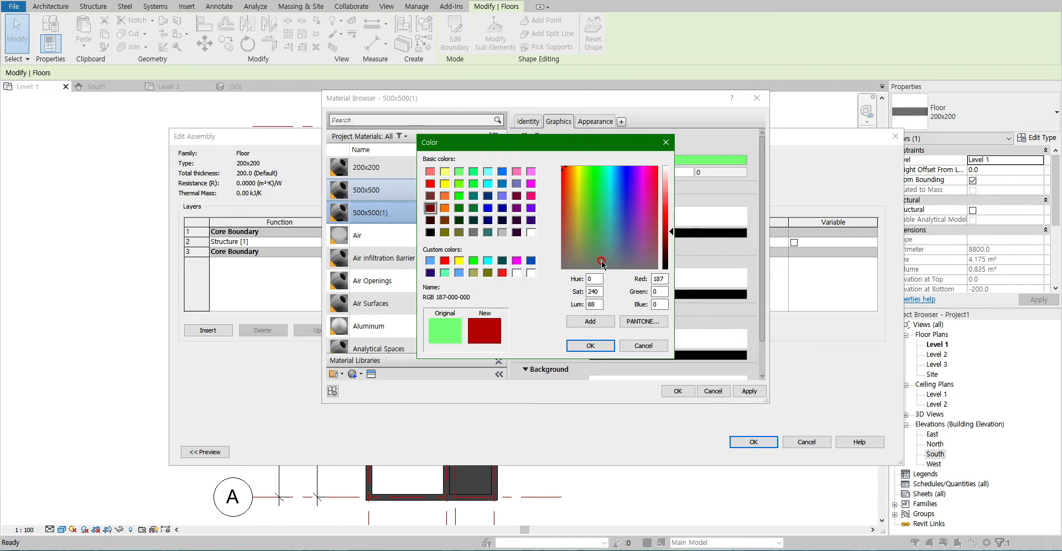
{"action": "left_click_drag", "start_coordinate": [672, 236], "coordinate": [672, 230]}
{"action": "left_click", "coordinate": [446, 233]}
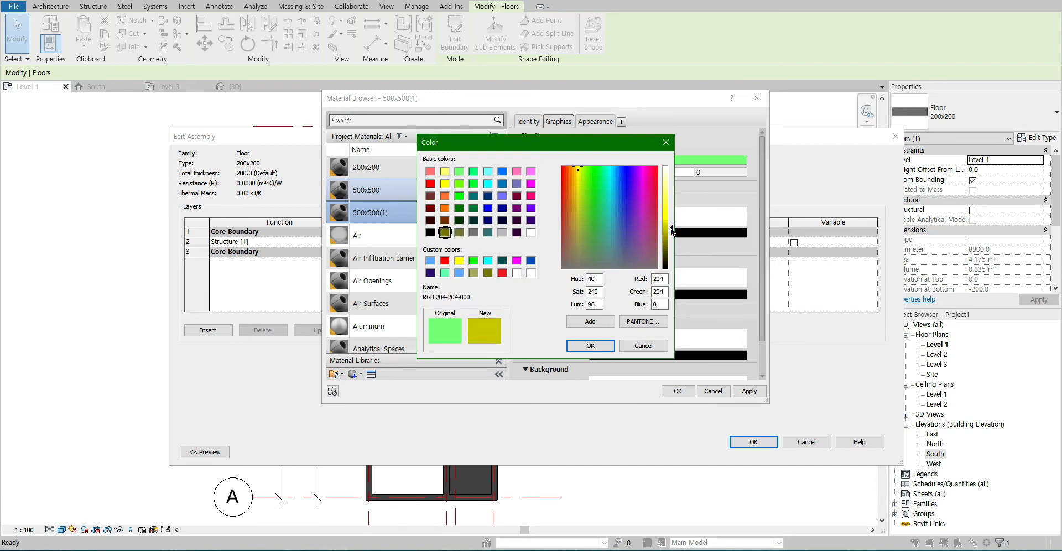
{"action": "left_click", "coordinate": [591, 345]}
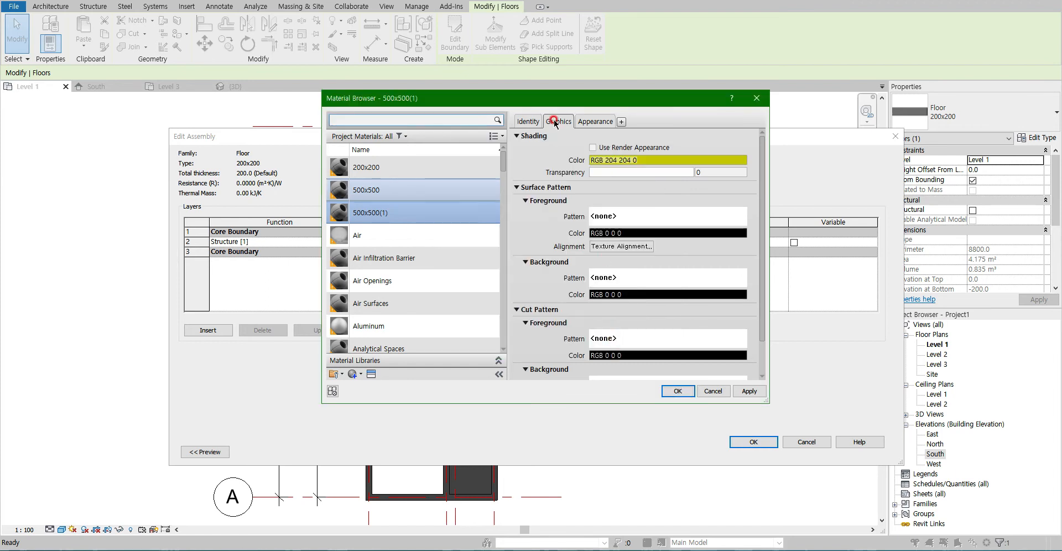
Rename the new 500x500 copy as 강화마루 and confirm the material selection
{"action": "left_click", "coordinate": [530, 121]}
{"action": "double_click", "coordinate": [644, 138]}
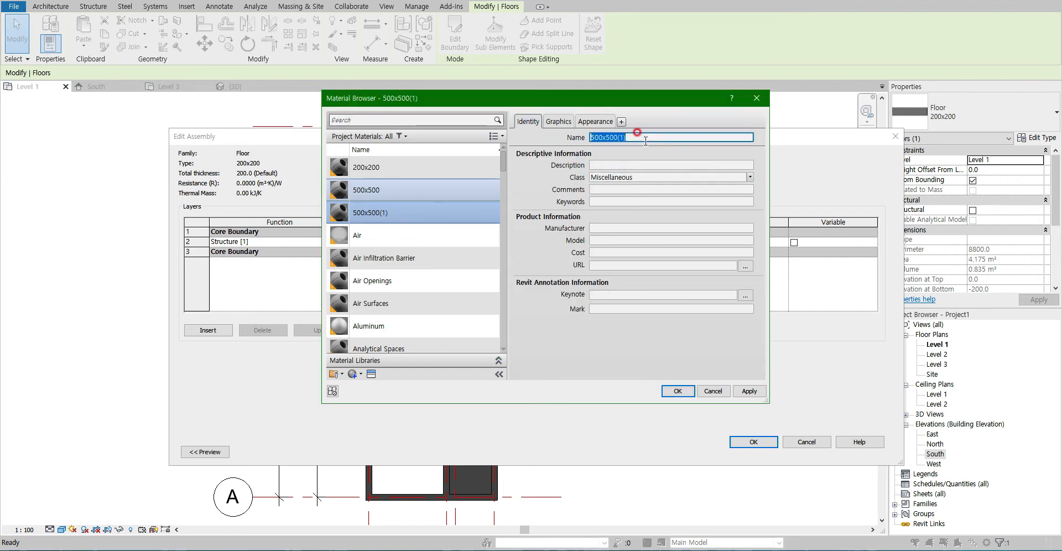
{"action": "key", "text": "BackSpace"}
{"action": "key", "text": "BackSpace"}
{"action": "type", "text": "강화마루"}
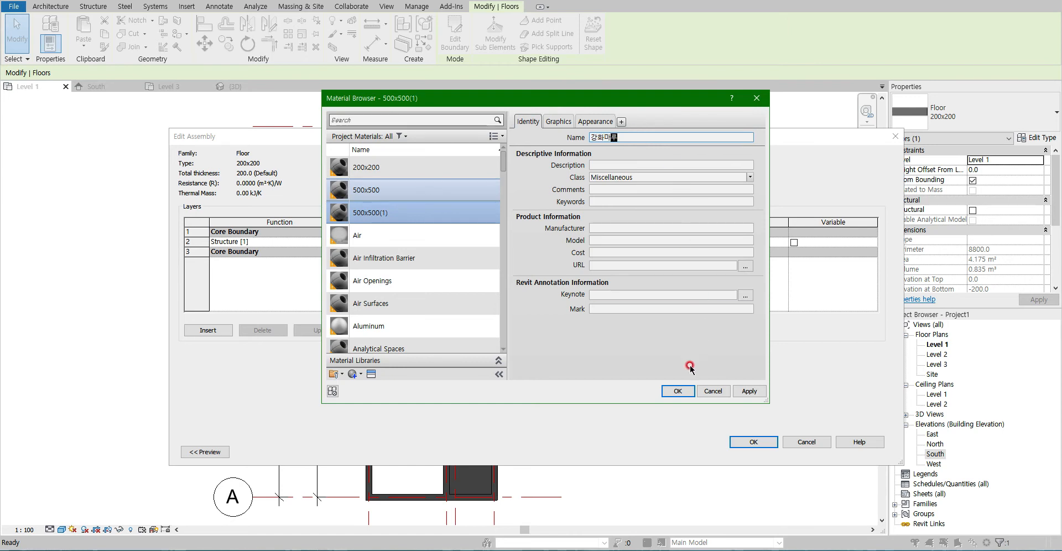
{"action": "left_click", "coordinate": [676, 391]}
{"action": "left_click", "coordinate": [486, 304]}
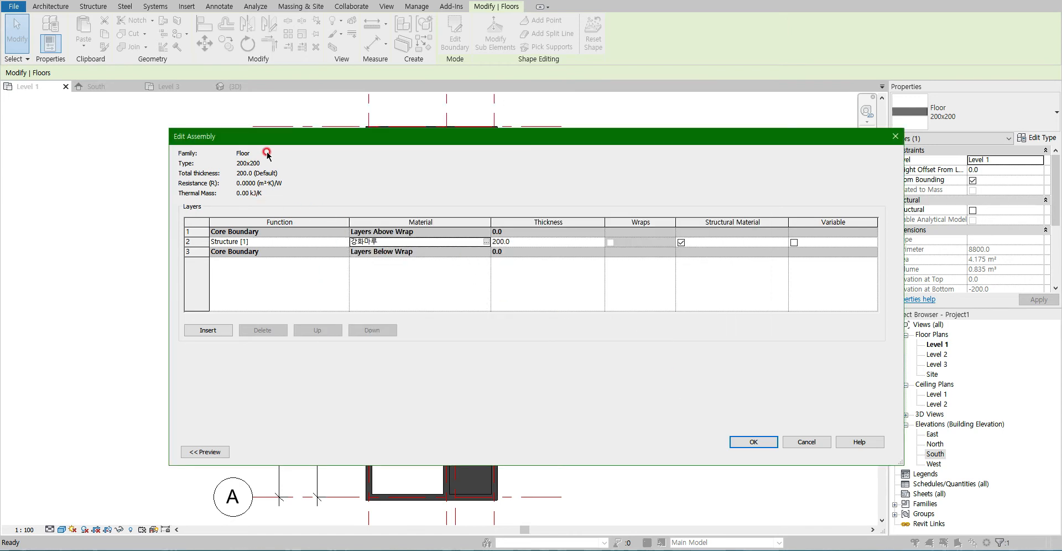
Assign the 200x200 material to the structure layer of the 200x200 floor type and confirm the type changes
{"action": "left_click", "coordinate": [491, 242]}
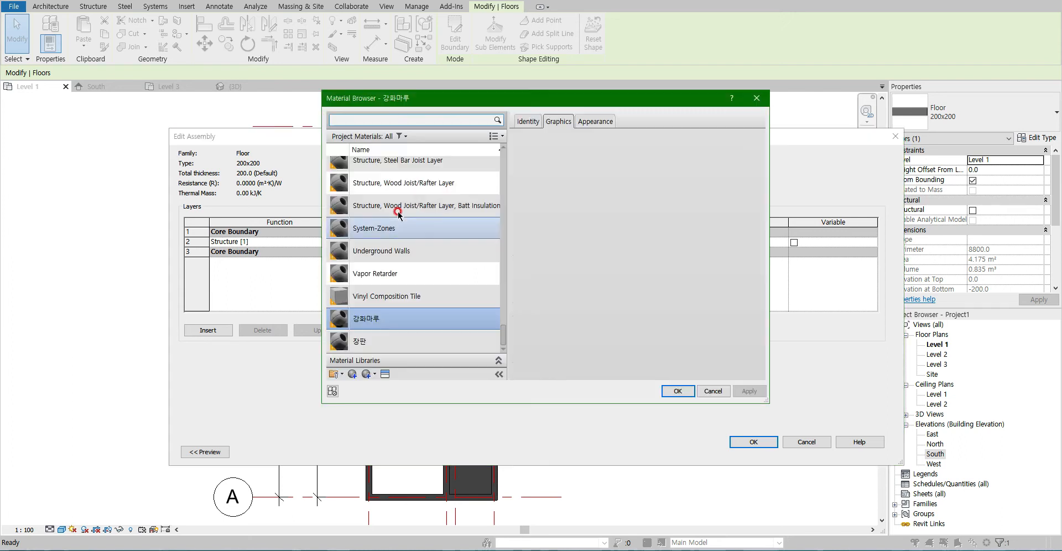
{"action": "left_click", "coordinate": [534, 350]}
{"action": "left_click_drag", "start_coordinate": [502, 336], "coordinate": [504, 141]}
{"action": "left_click", "coordinate": [405, 167]}
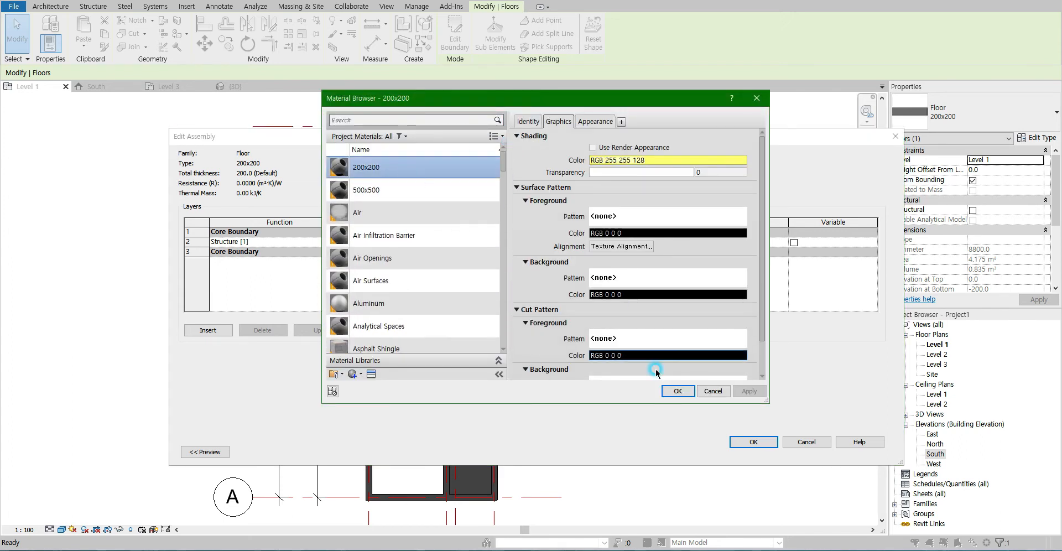
{"action": "left_click", "coordinate": [678, 391]}
{"action": "left_click", "coordinate": [754, 442]}
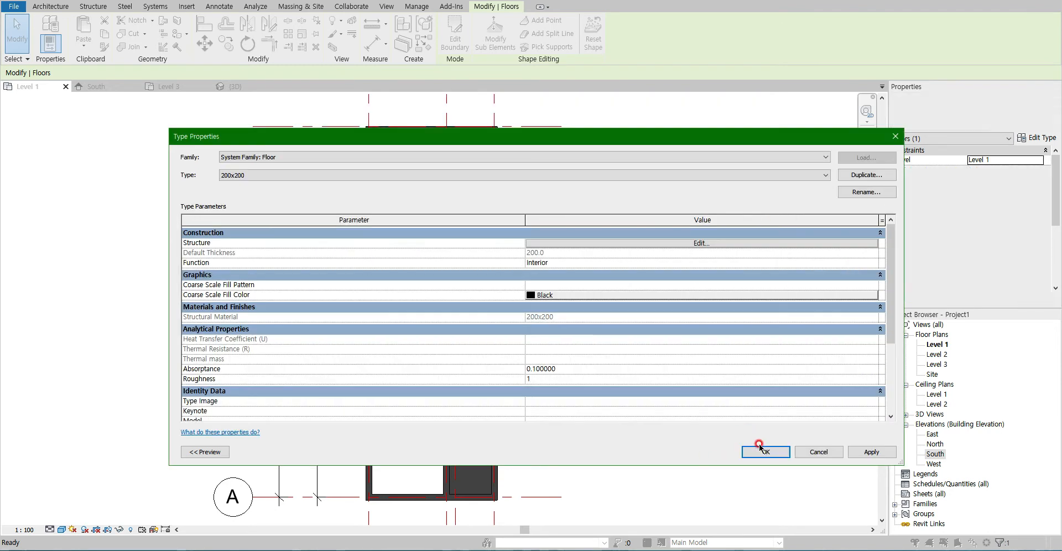
{"action": "left_click", "coordinate": [759, 448]}
{"action": "left_click", "coordinate": [510, 398]}
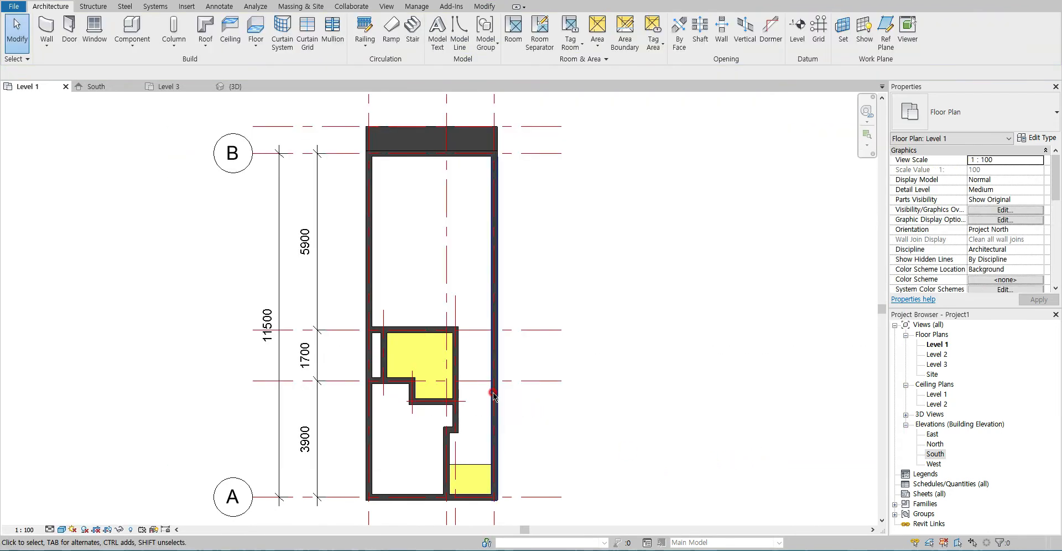
Assign the 500x500 material to the structure layer of the floor above grid B and confirm the type changes
{"action": "left_click", "coordinate": [415, 135]}
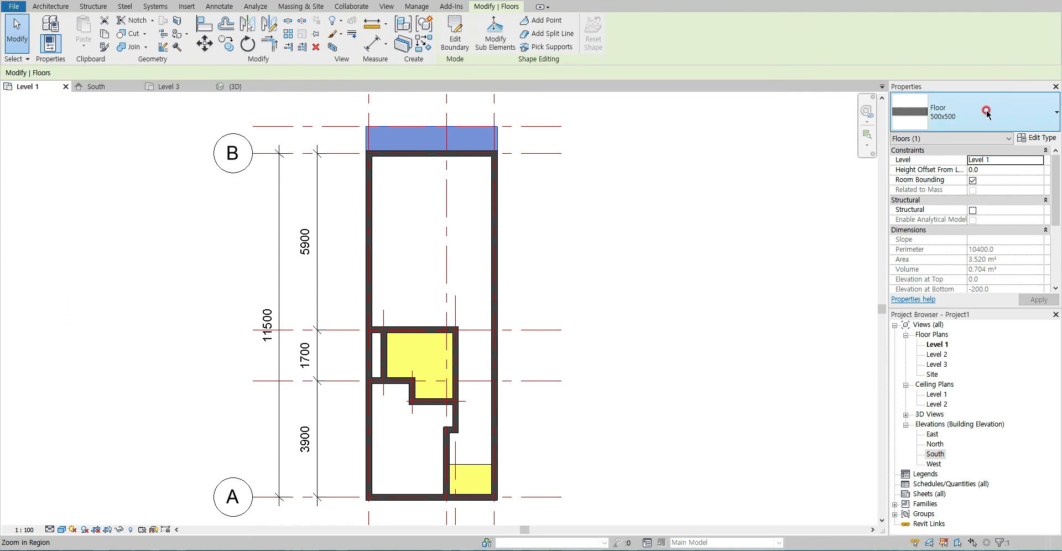
{"action": "left_click", "coordinate": [1036, 138]}
{"action": "left_click", "coordinate": [567, 247]}
{"action": "left_click", "coordinate": [487, 243]}
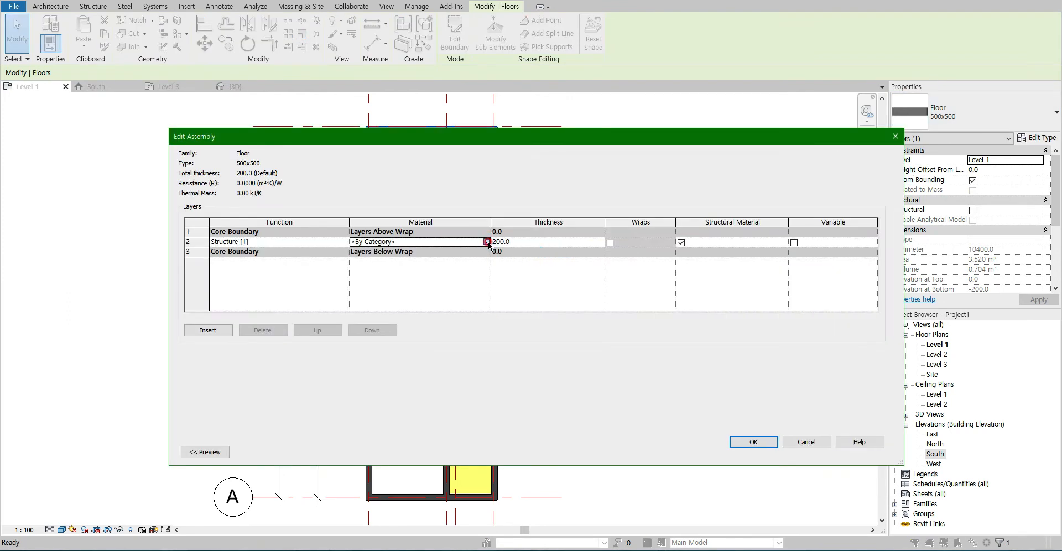
{"action": "left_click", "coordinate": [487, 243]}
{"action": "left_click", "coordinate": [376, 190]}
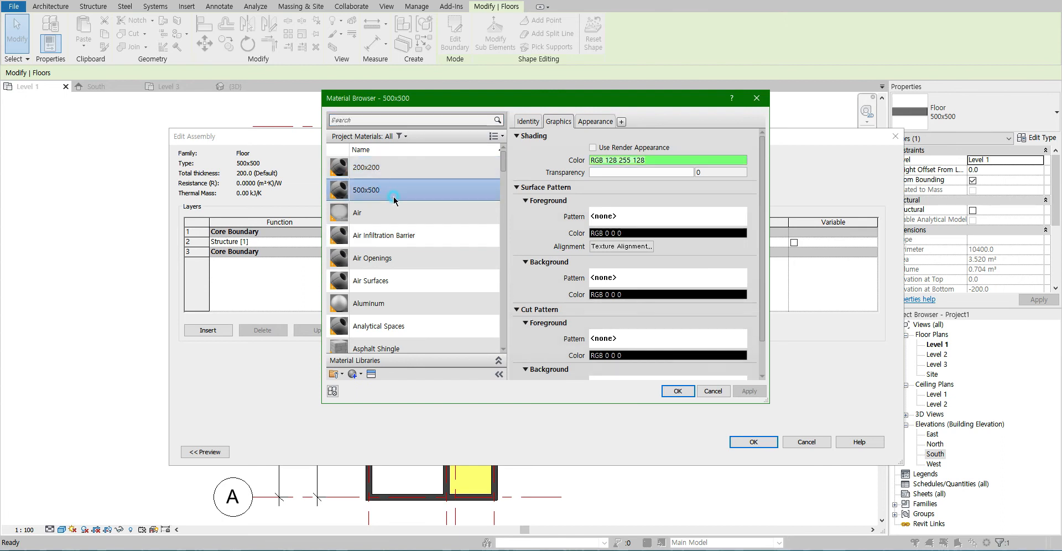
{"action": "left_click", "coordinate": [679, 392]}
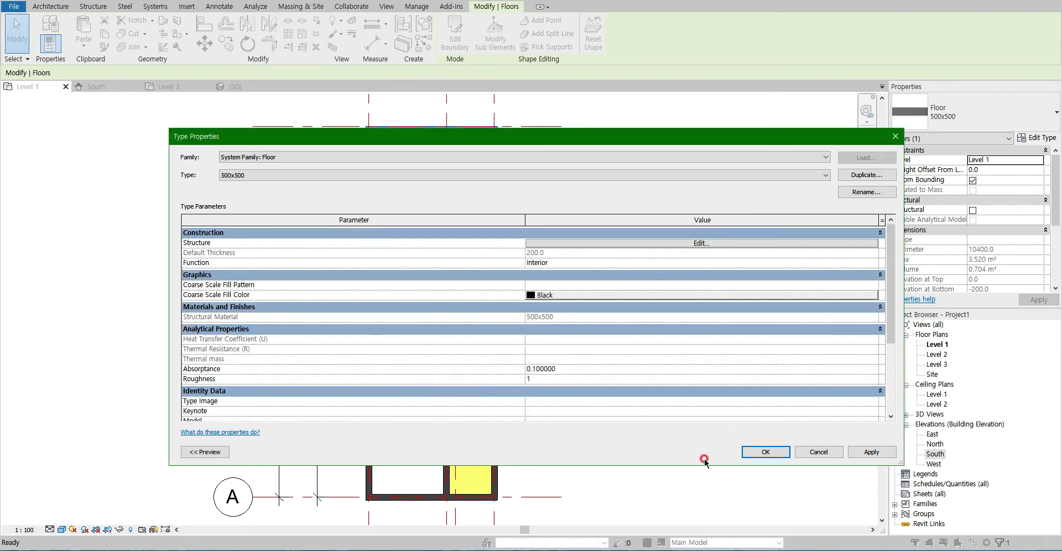
{"action": "left_click", "coordinate": [766, 452]}
Save the project under the file name 시험용
{"action": "left_click", "coordinate": [160, 267]}
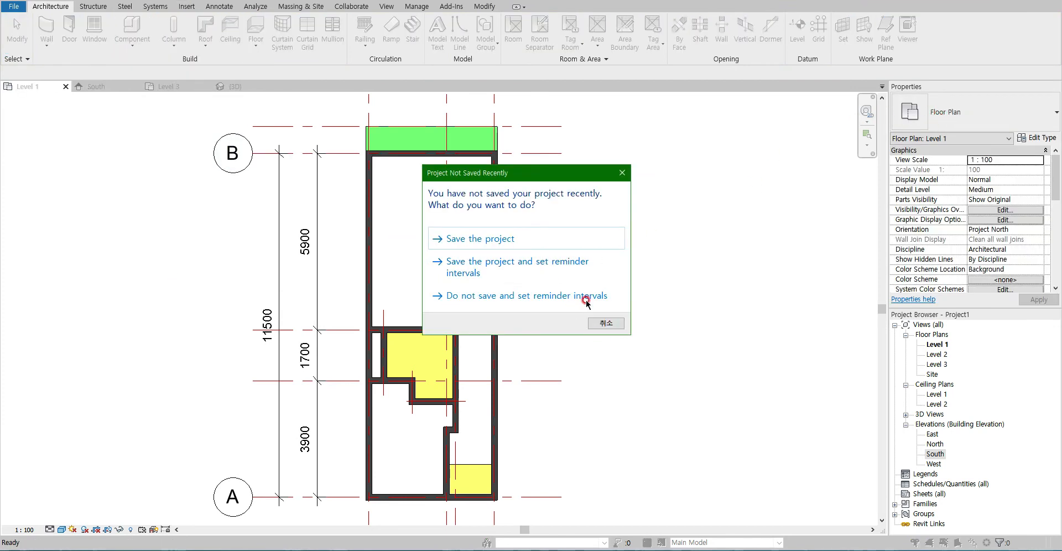
{"action": "left_click", "coordinate": [515, 239]}
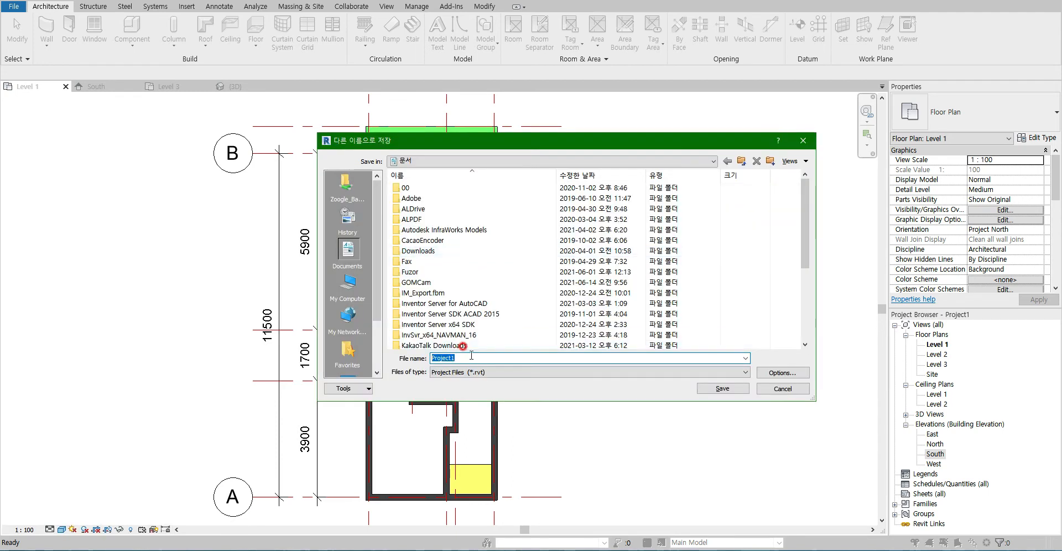
{"action": "type", "text": "tl"}
{"action": "key", "text": "BackSpace"}
{"action": "key", "text": "BackSpace"}
{"action": "key", "text": "Hangul"}
{"action": "type", "text": "시ㄷ"}
{"action": "key", "text": "Return"}
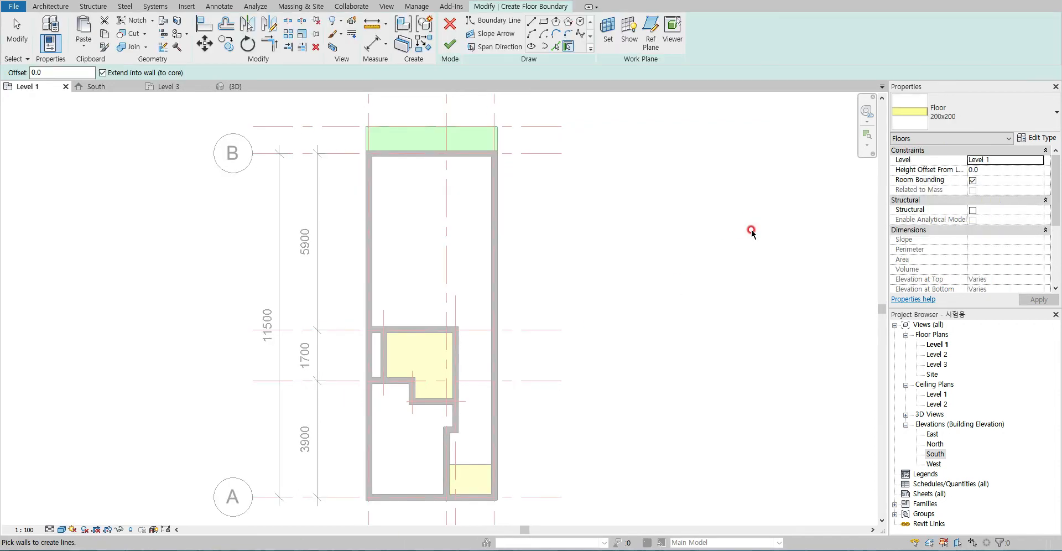
Set the type of the new Level 1 floor to 장판
{"action": "left_click", "coordinate": [957, 117]}
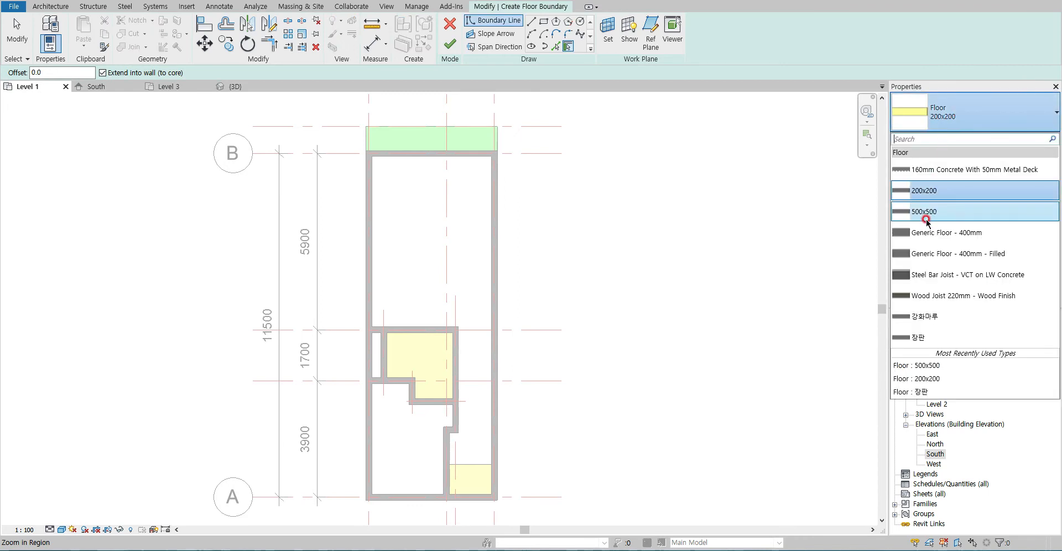
{"action": "left_click", "coordinate": [932, 337]}
{"action": "scroll", "coordinate": [421, 437], "scroll_direction": "up", "scroll_amount": 4}
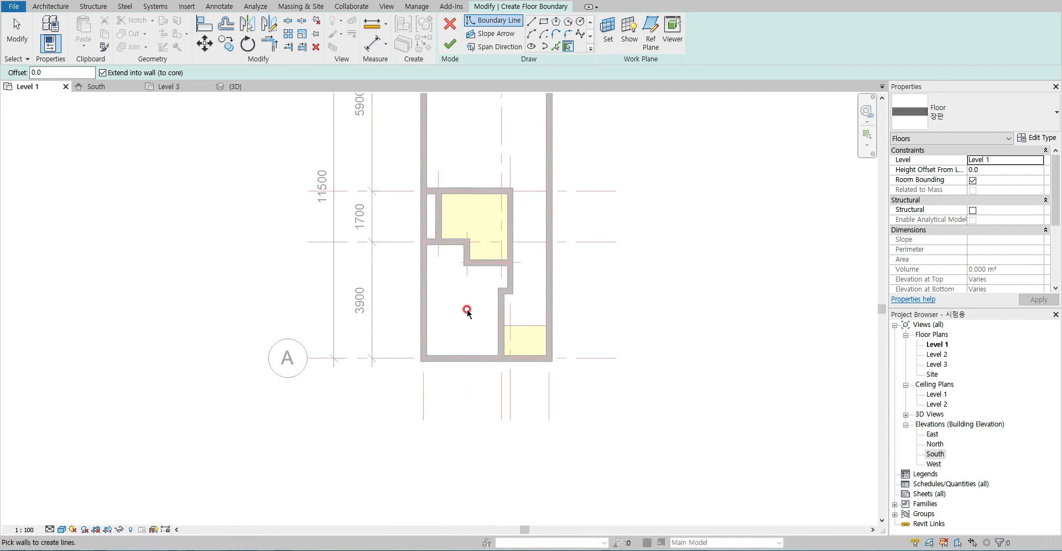
Sketch the floor boundary along the inner wall faces of the stepped room beside grid A and finish the floor
{"action": "left_click", "coordinate": [531, 23]}
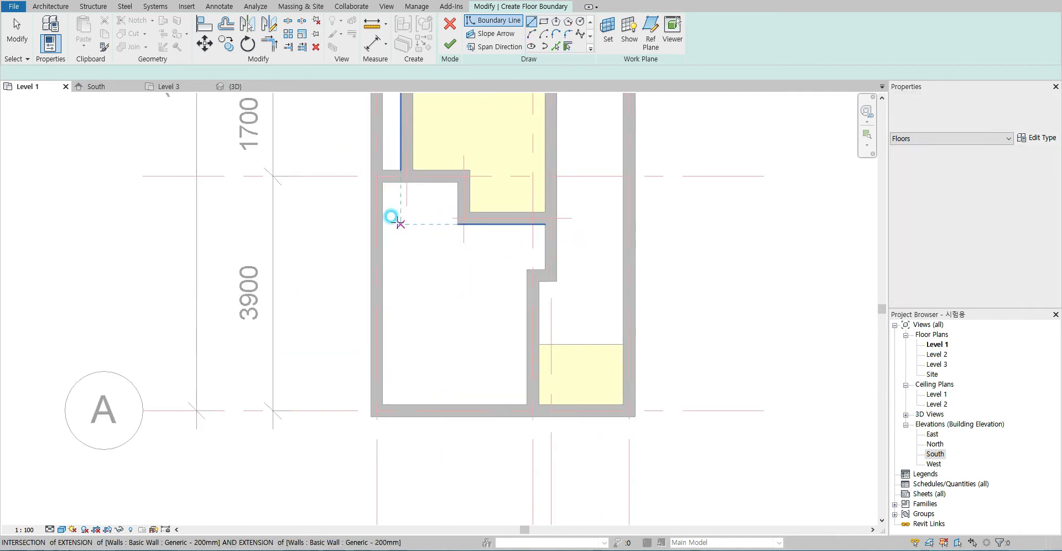
{"action": "left_click", "coordinate": [382, 182]}
{"action": "left_click", "coordinate": [458, 182]}
{"action": "left_click", "coordinate": [457, 224]}
{"action": "left_click", "coordinate": [541, 223]}
{"action": "left_click", "coordinate": [545, 270]}
{"action": "left_click", "coordinate": [527, 269]}
{"action": "left_click", "coordinate": [527, 405]}
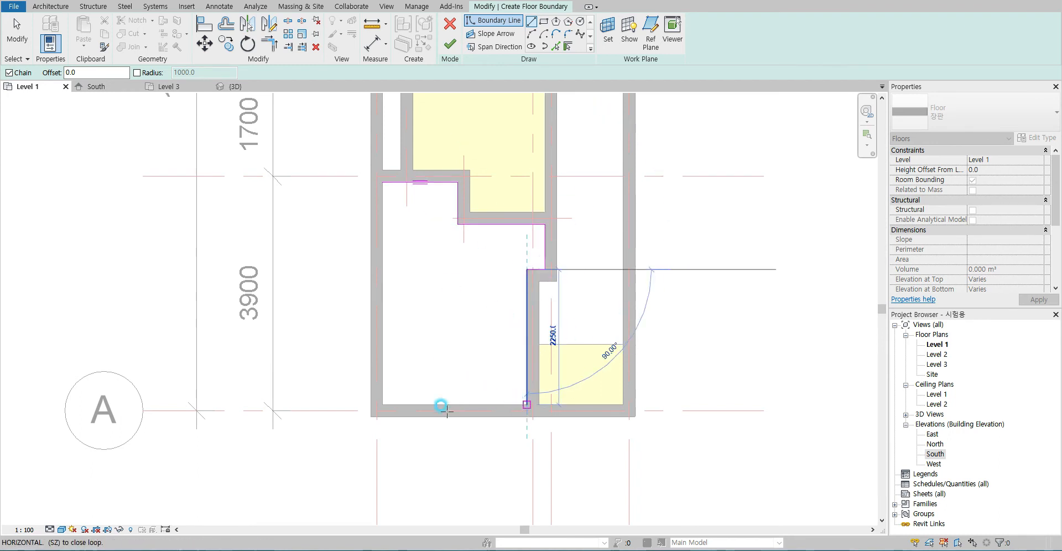
{"action": "left_click", "coordinate": [372, 399]}
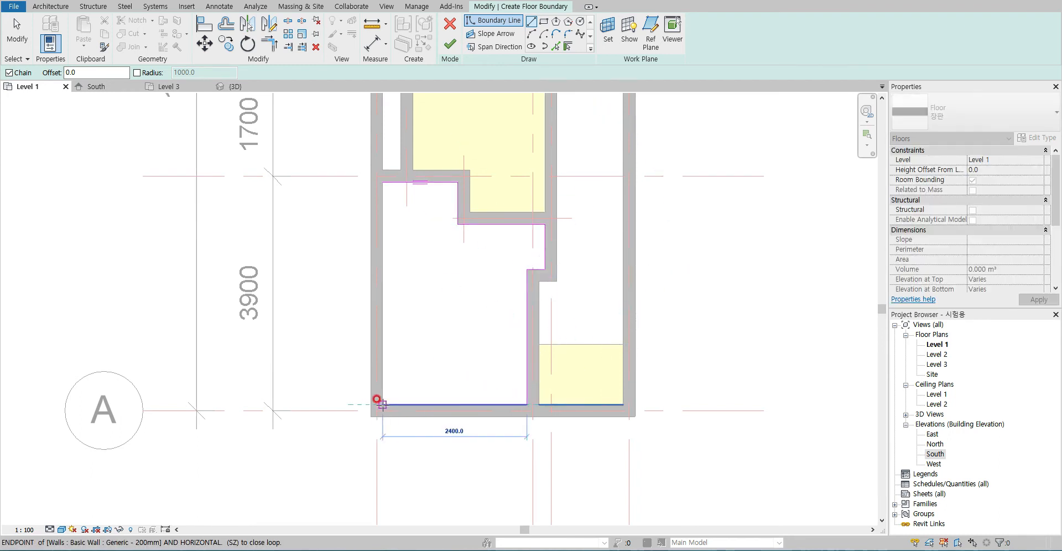
{"action": "left_click", "coordinate": [382, 181]}
{"action": "left_click", "coordinate": [449, 45]}
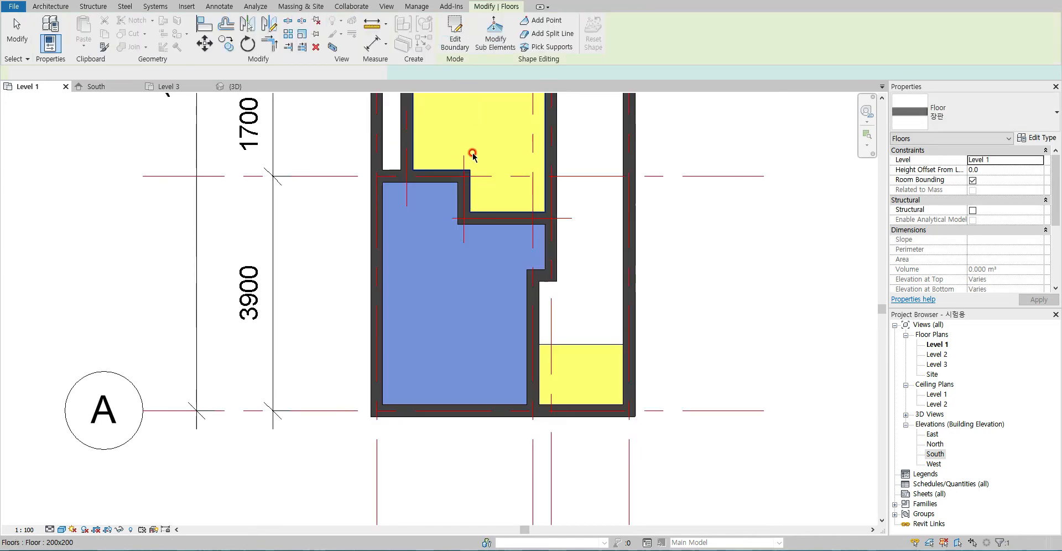
{"action": "scroll", "coordinate": [415, 302], "scroll_direction": "up", "scroll_amount": 2}
{"action": "left_click", "coordinate": [481, 340]}
Assign the 장판 material to the structure layer of the 장판 floor type and confirm the type changes
{"action": "scroll", "coordinate": [480, 340], "scroll_direction": "down", "scroll_amount": 2}
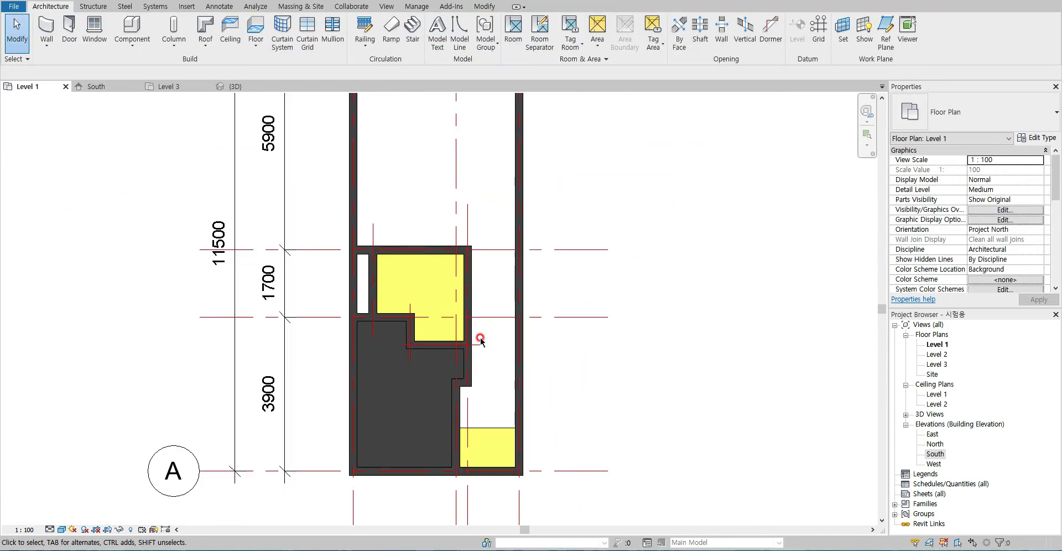
{"action": "left_click", "coordinate": [392, 408]}
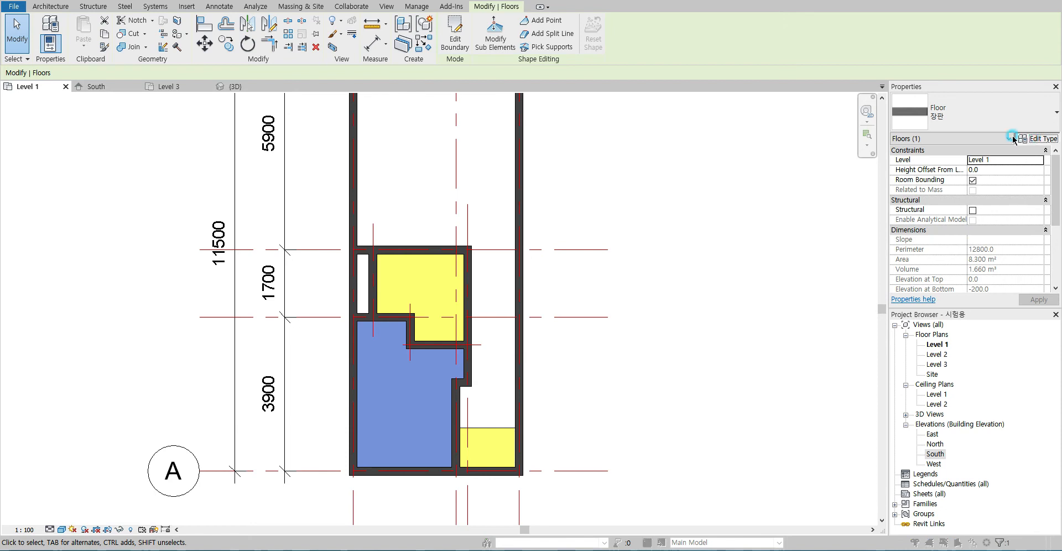
{"action": "left_click", "coordinate": [1037, 140]}
{"action": "left_click", "coordinate": [562, 246]}
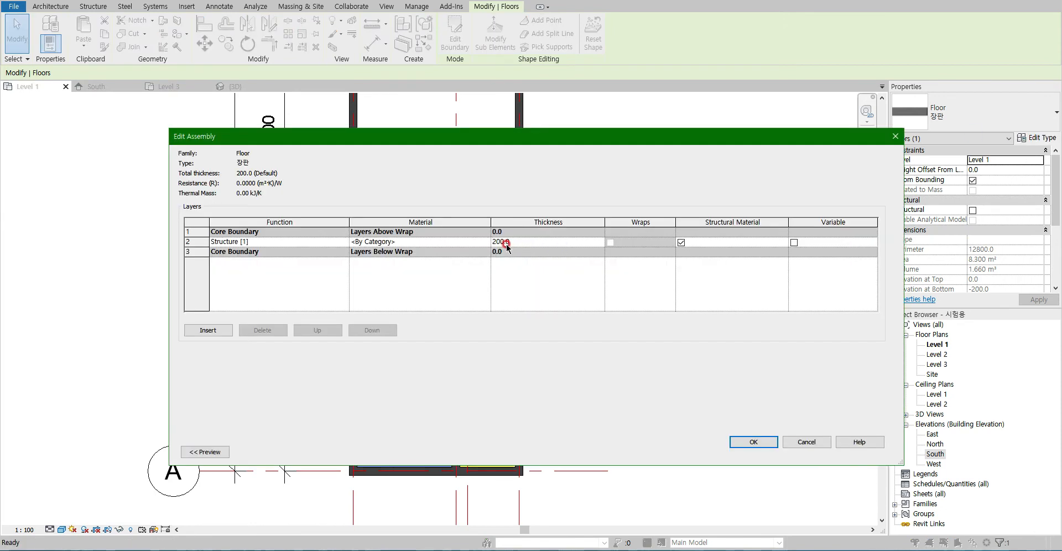
{"action": "left_click", "coordinate": [490, 243]}
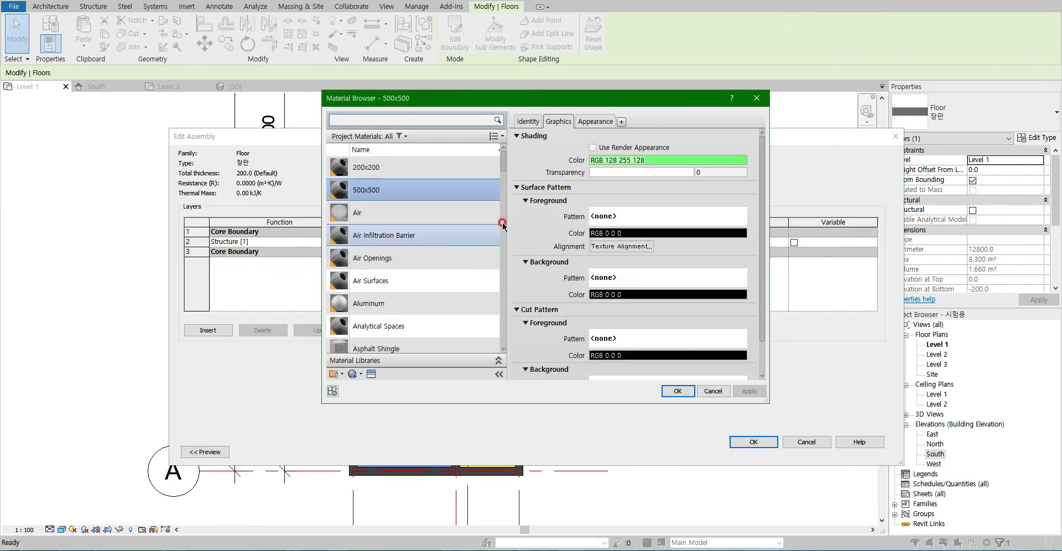
{"action": "scroll", "coordinate": [505, 250], "scroll_direction": "down", "scroll_amount": 15}
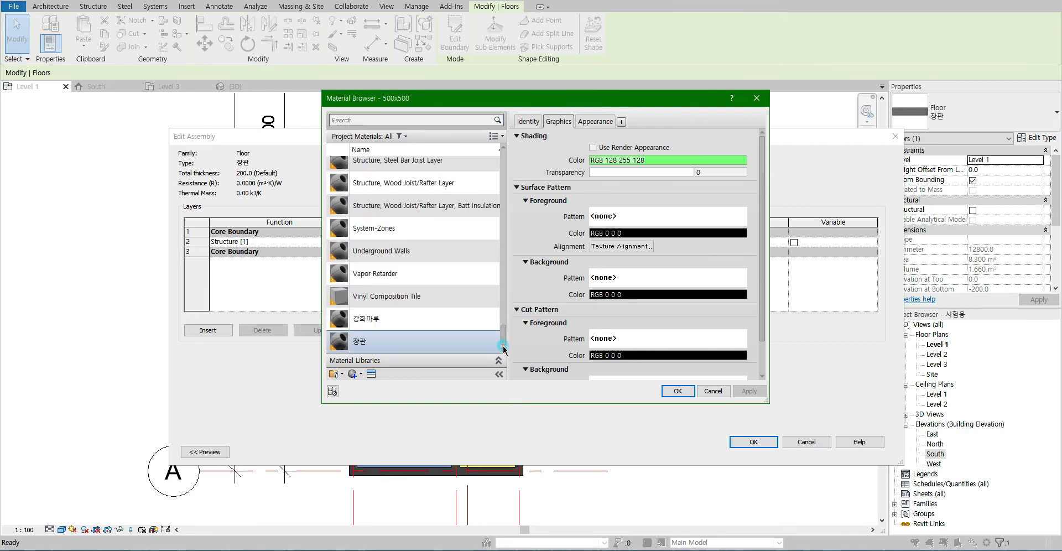
{"action": "left_click", "coordinate": [365, 342]}
{"action": "left_click", "coordinate": [680, 392]}
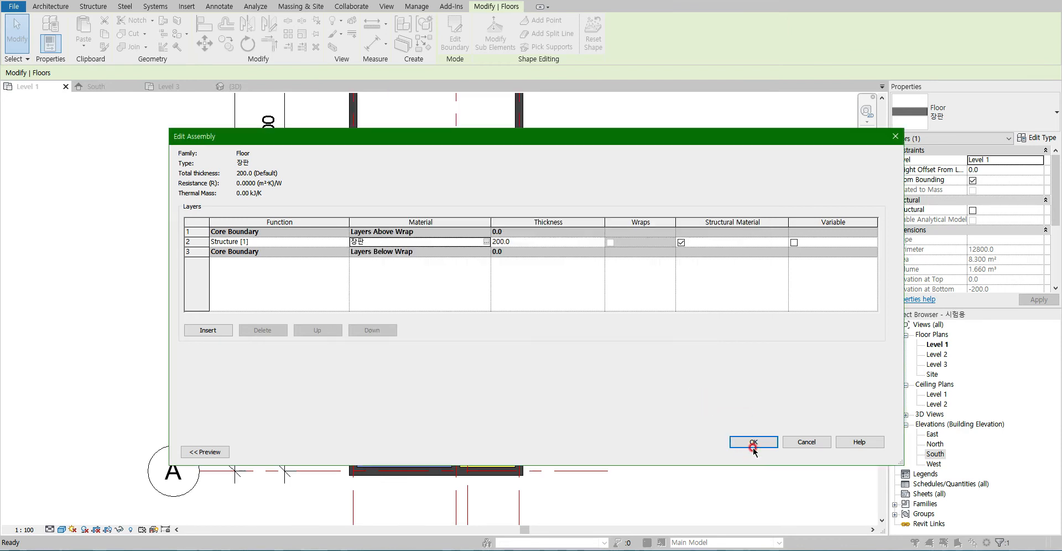
{"action": "left_click", "coordinate": [752, 442]}
{"action": "left_click", "coordinate": [765, 452]}
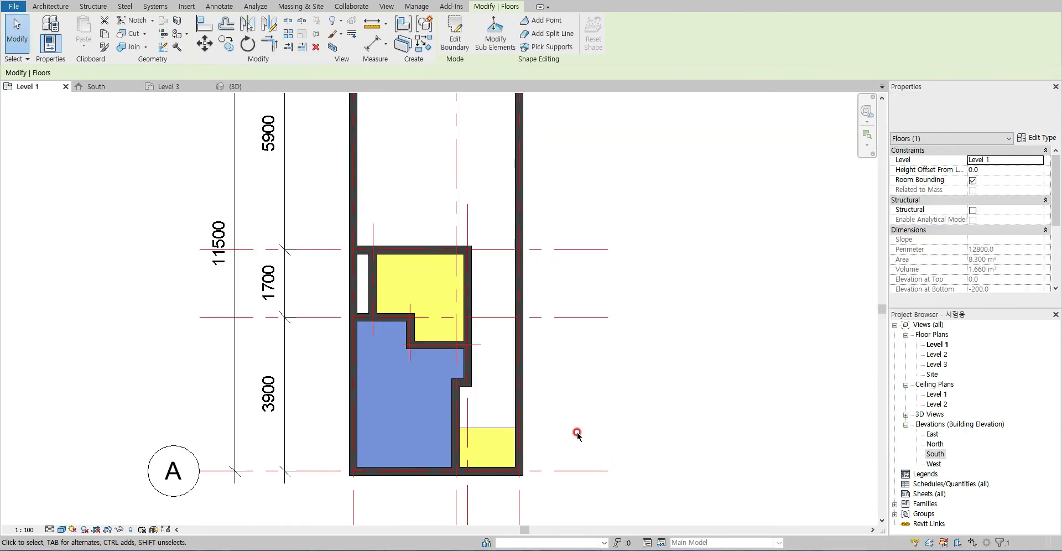
{"action": "left_click", "coordinate": [469, 426]}
Start another floor on Level 1 and set its type to 강화마루
{"action": "scroll", "coordinate": [403, 199], "scroll_direction": "down", "scroll_amount": 1}
{"action": "middle_click_drag", "start_coordinate": [398, 107], "coordinate": [382, 223]}
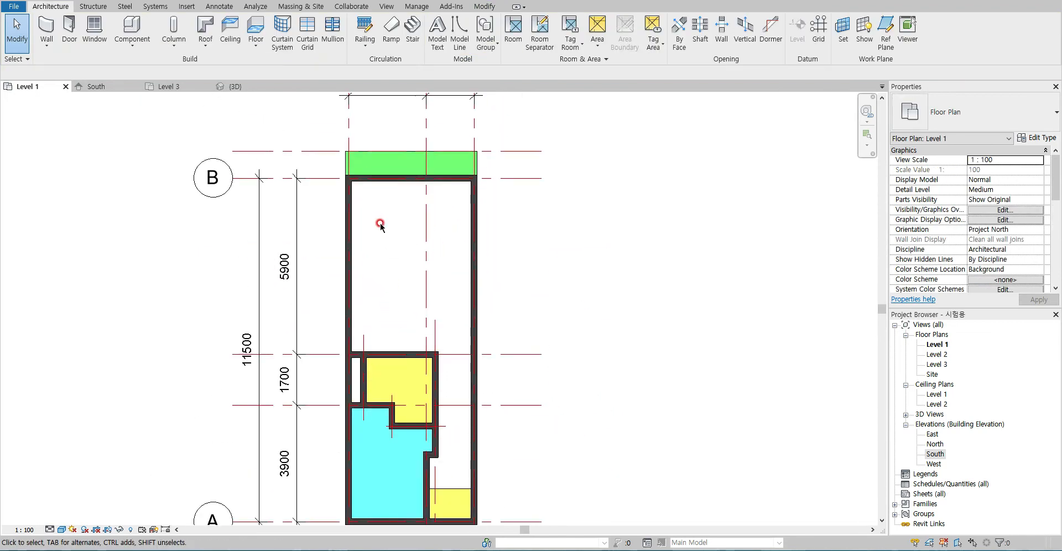
{"action": "left_click", "coordinate": [254, 28]}
{"action": "left_click", "coordinate": [989, 114]}
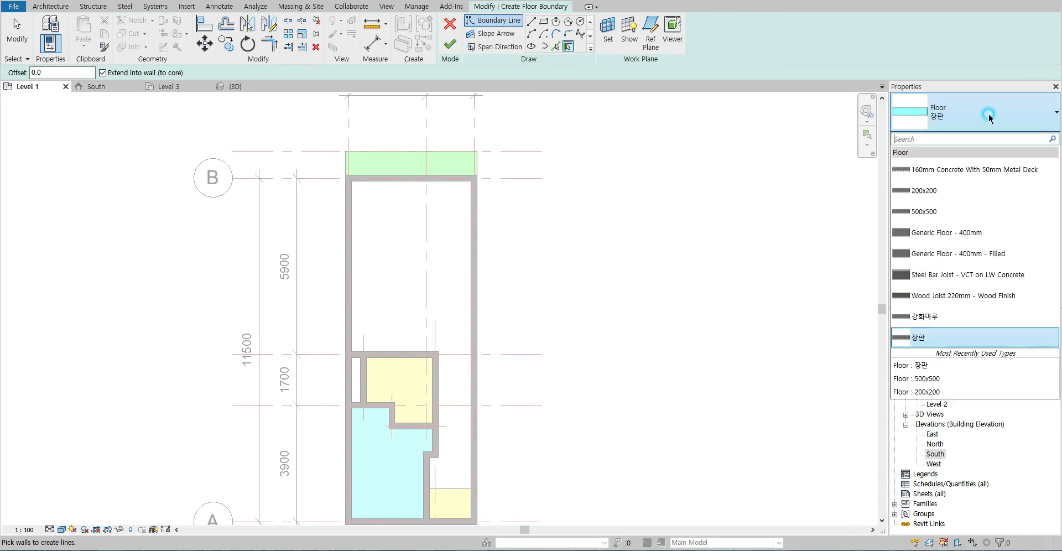
{"action": "left_click", "coordinate": [936, 316]}
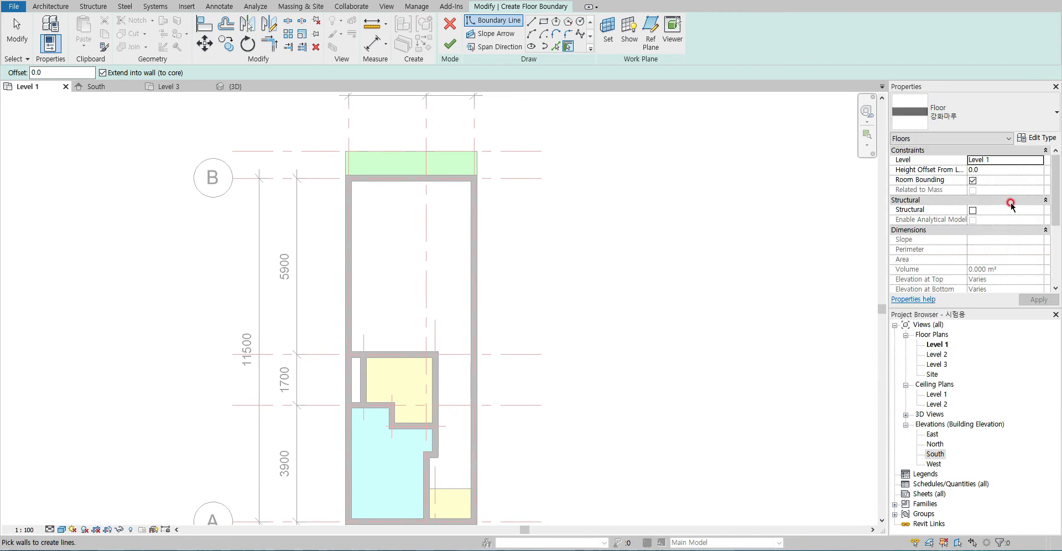
Assign the 강화마루 material to the structure layer of the 강화마루 floor type and confirm the type changes
{"action": "left_click", "coordinate": [1040, 139]}
{"action": "left_click", "coordinate": [624, 243]}
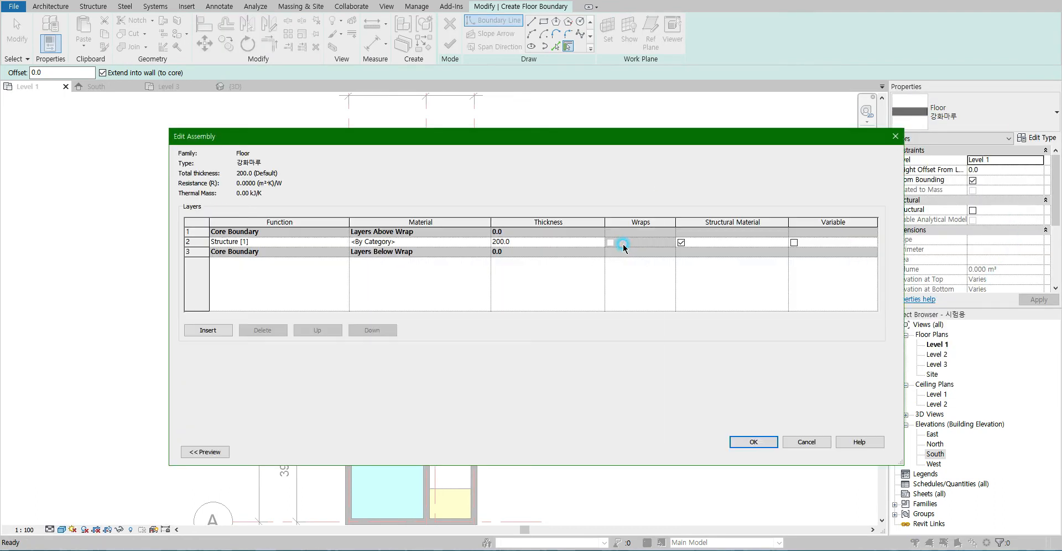
{"action": "left_click", "coordinate": [487, 241]}
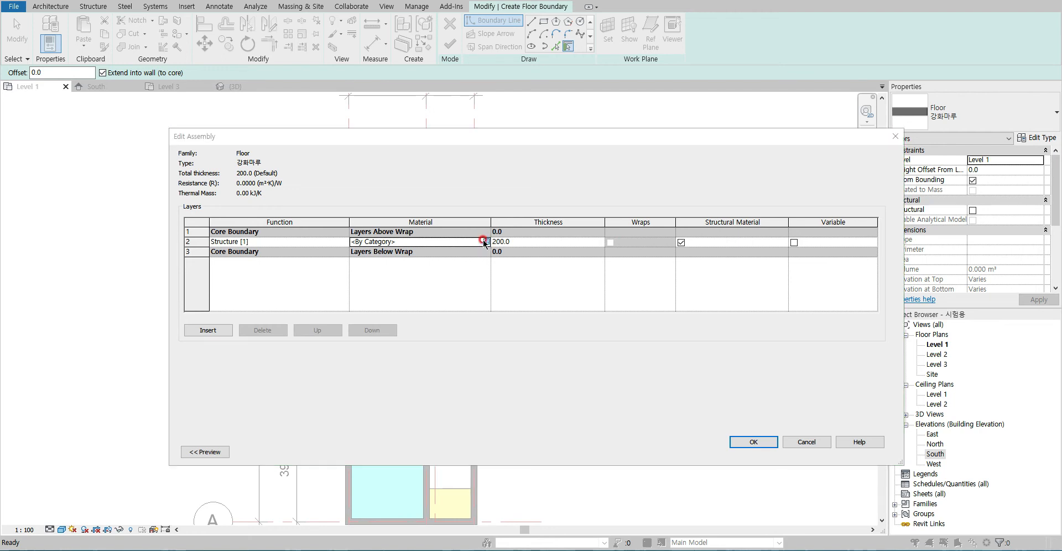
{"action": "left_click", "coordinate": [486, 242]}
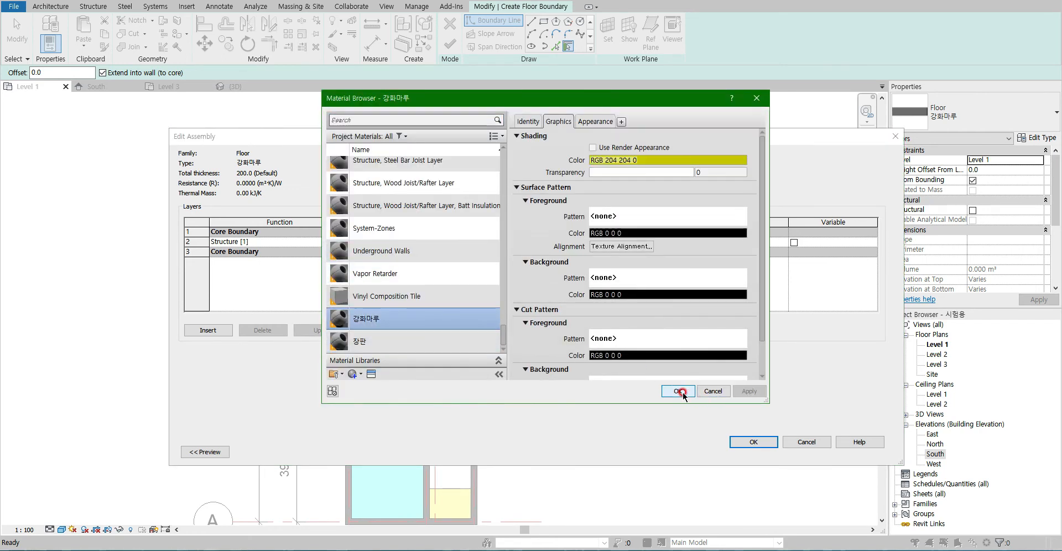
{"action": "left_click", "coordinate": [680, 391]}
{"action": "left_click", "coordinate": [749, 443]}
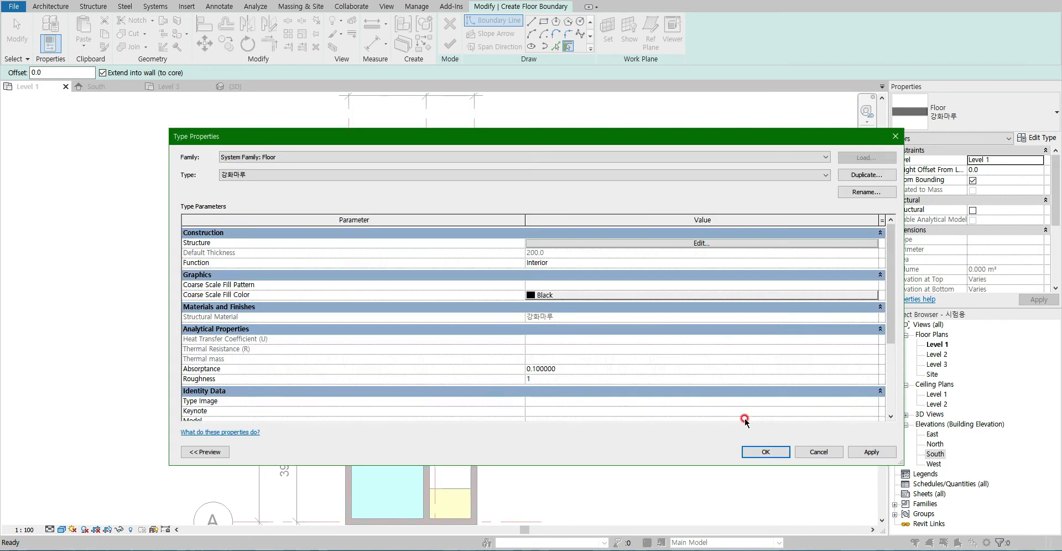
{"action": "left_click", "coordinate": [769, 453]}
Sketch the floor boundary around the large room below grid B and its corridor down to the 200x200 entrance floor, and finish the floor
{"action": "left_click", "coordinate": [532, 22]}
{"action": "left_click", "coordinate": [465, 489]}
{"action": "left_click", "coordinate": [470, 180]}
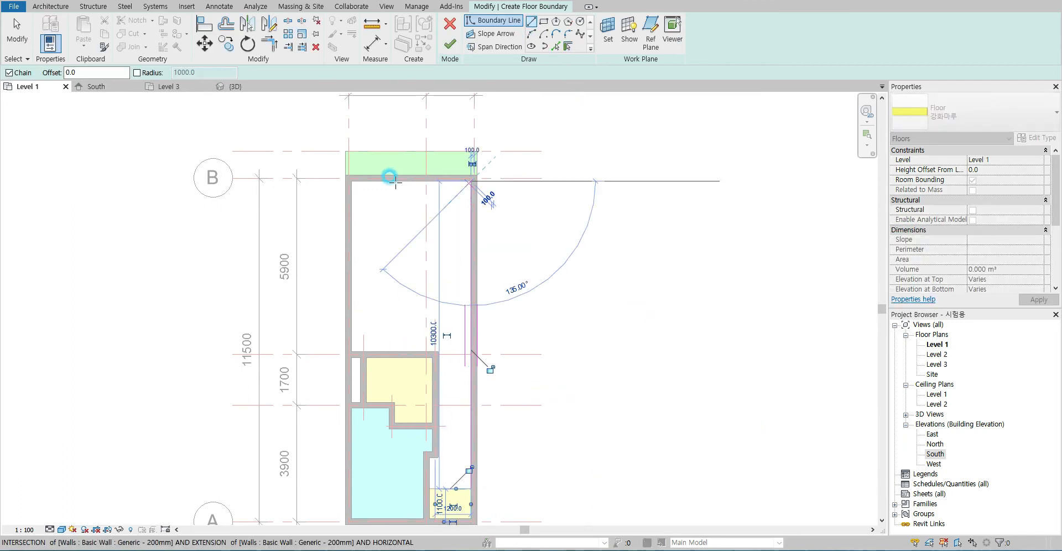
{"action": "left_click", "coordinate": [351, 179]}
{"action": "left_click", "coordinate": [350, 352]}
{"action": "left_click", "coordinate": [438, 351]}
{"action": "left_click", "coordinate": [432, 456]}
{"action": "scroll", "coordinate": [453, 457], "scroll_direction": "up", "scroll_amount": 3}
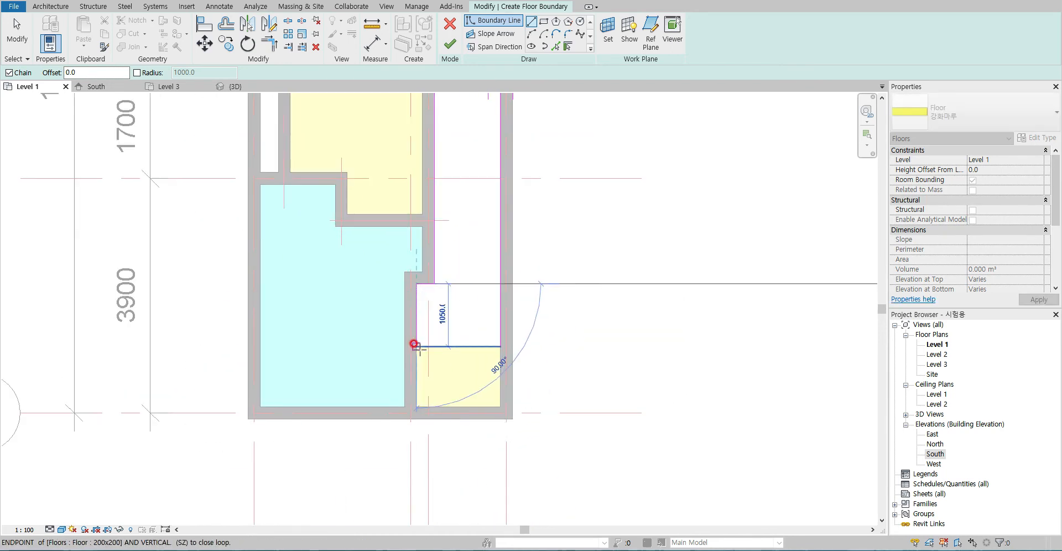
{"action": "left_click", "coordinate": [416, 347]}
{"action": "left_click", "coordinate": [500, 346]}
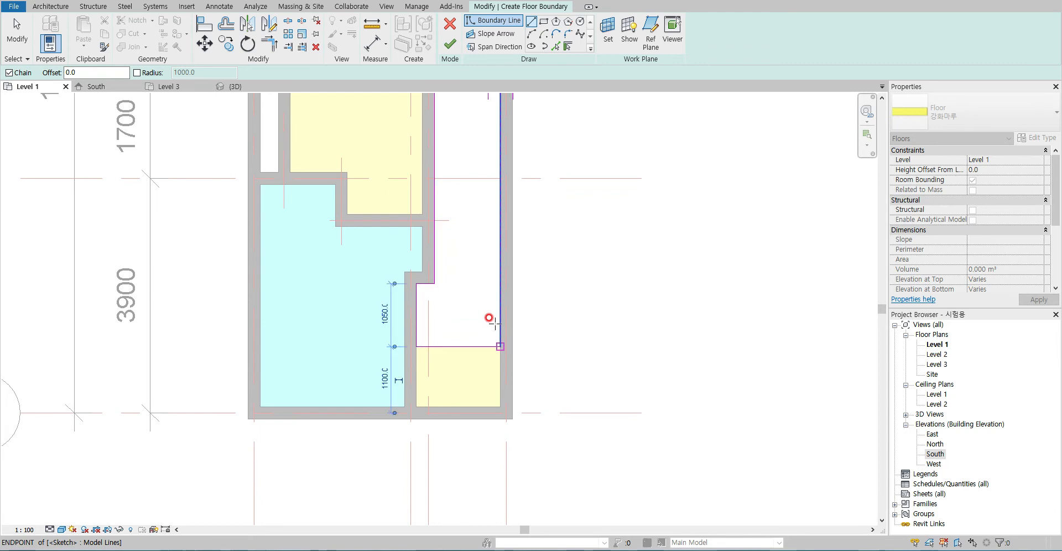
{"action": "left_click", "coordinate": [450, 44]}
{"action": "left_click", "coordinate": [526, 300]}
Open the 3D view and set its visual style to Shaded
{"action": "scroll", "coordinate": [544, 306], "scroll_direction": "down", "scroll_amount": 2}
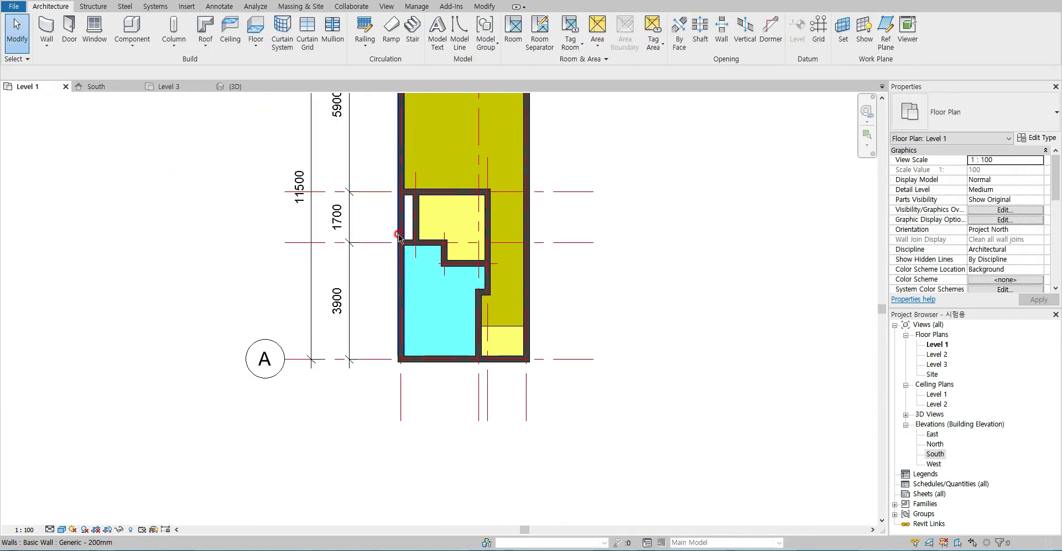
{"action": "middle_click_drag", "start_coordinate": [392, 221], "coordinate": [330, 333]}
{"action": "middle_click_drag", "start_coordinate": [395, 184], "coordinate": [367, 238]}
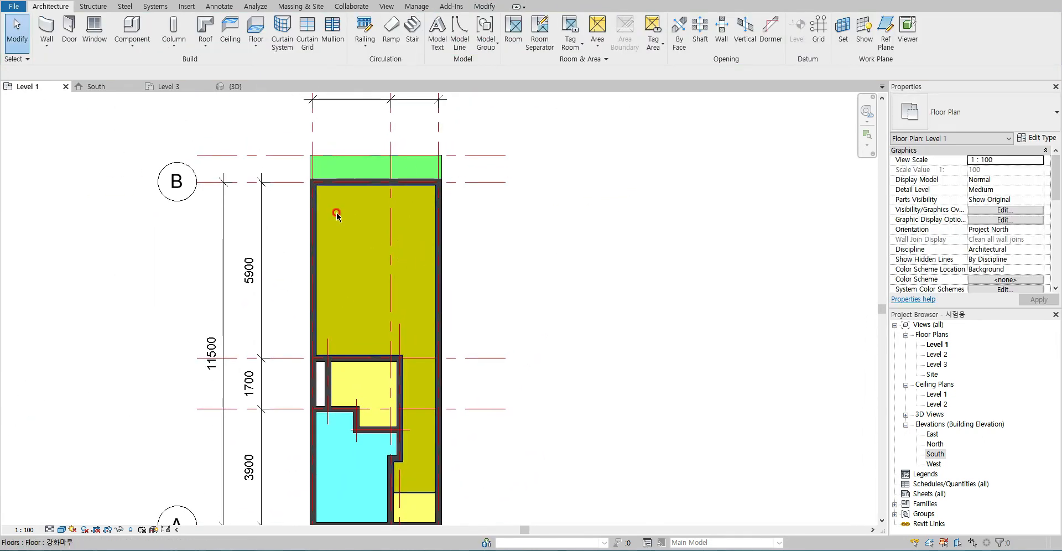
{"action": "left_click", "coordinate": [232, 86]}
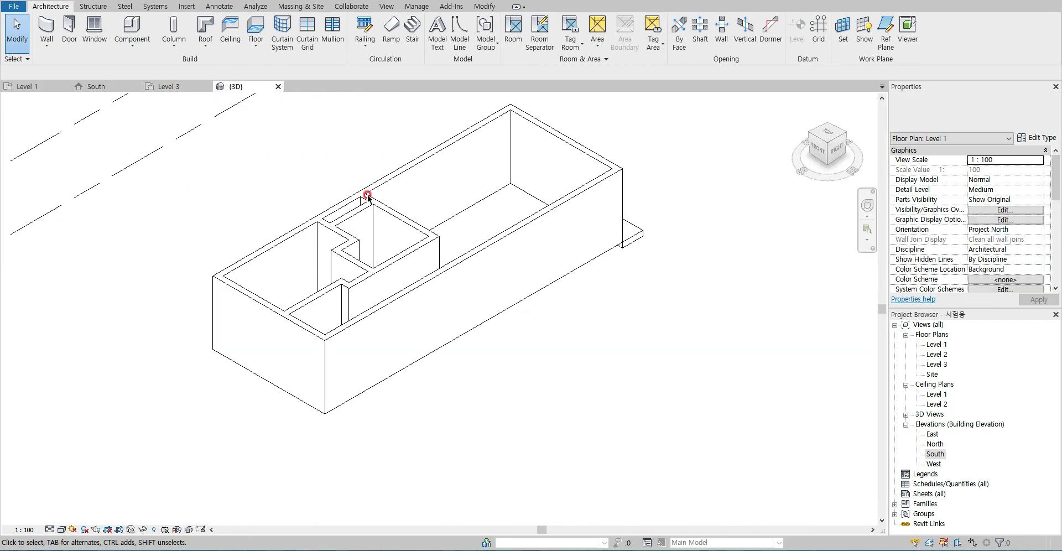
{"action": "middle_click_drag", "start_coordinate": [474, 306], "coordinate": [226, 435], "text": "shift"}
{"action": "left_click", "coordinate": [64, 530]}
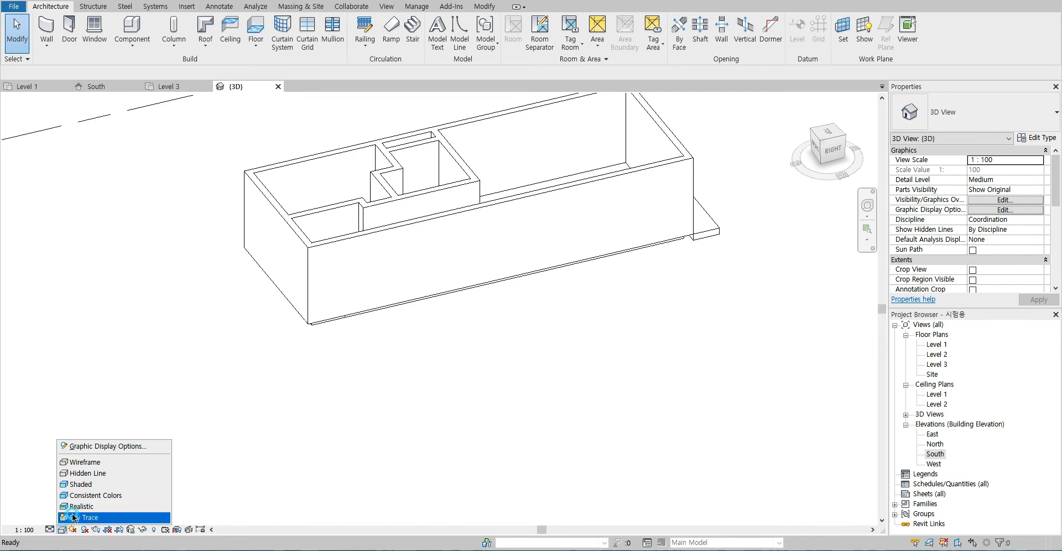
{"action": "left_click", "coordinate": [119, 490]}
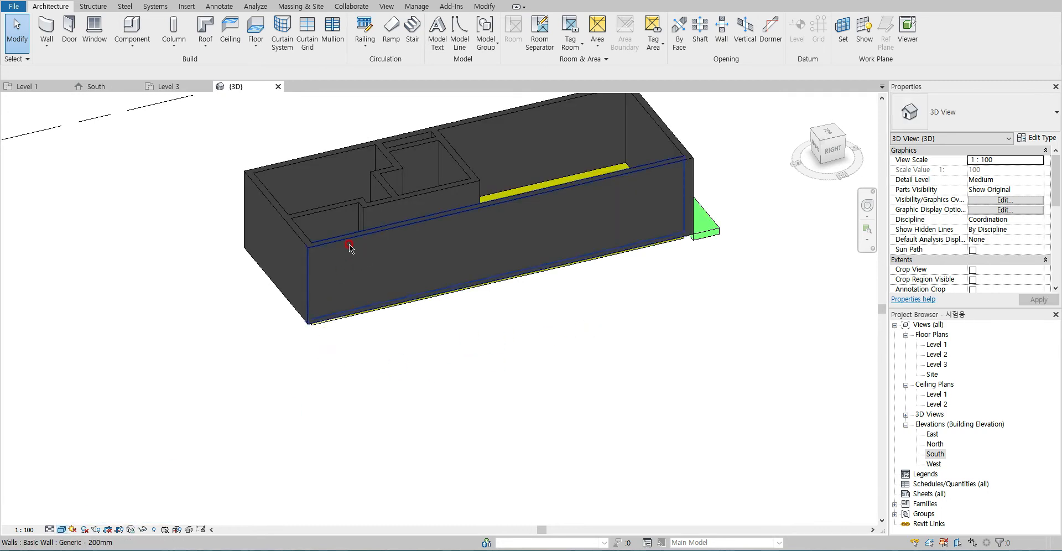
Search the materials for "generic wall" and choose Default Wall for the structure layer of the Generic - 200mm wall type
{"action": "middle_click_drag", "start_coordinate": [345, 257], "coordinate": [407, 296], "text": "shift"}
{"action": "left_click", "coordinate": [431, 287]}
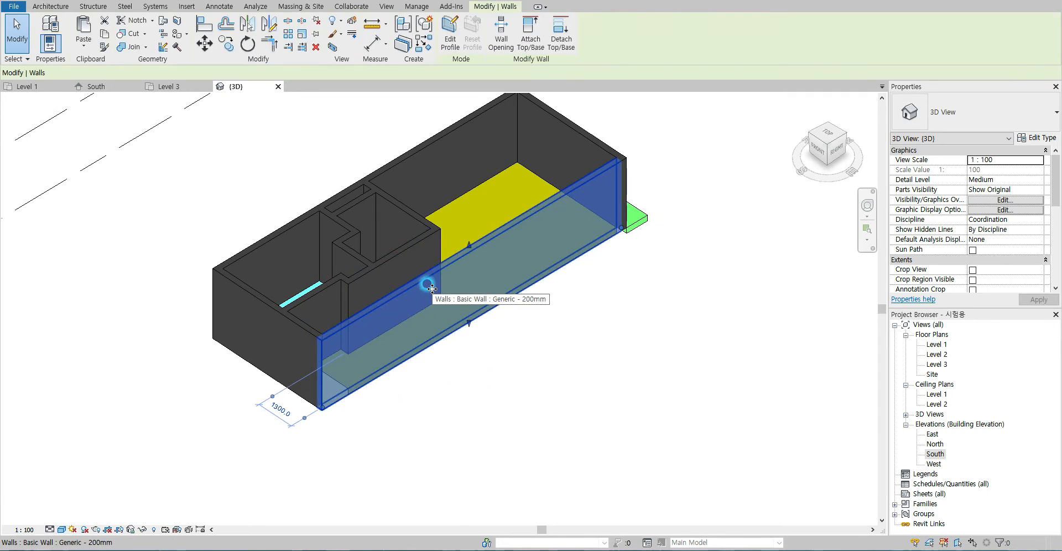
{"action": "left_click", "coordinate": [1030, 137]}
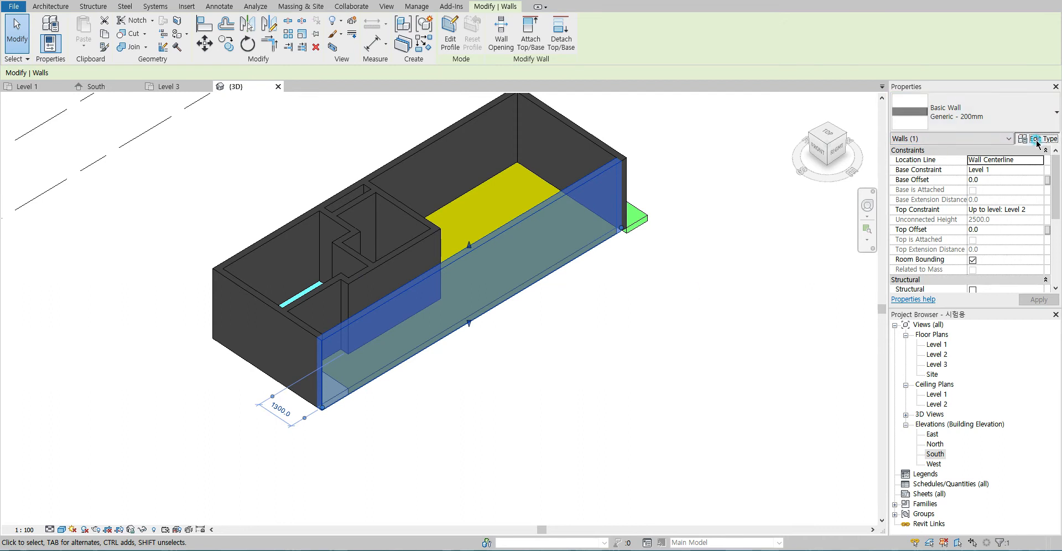
{"action": "left_click", "coordinate": [590, 243]}
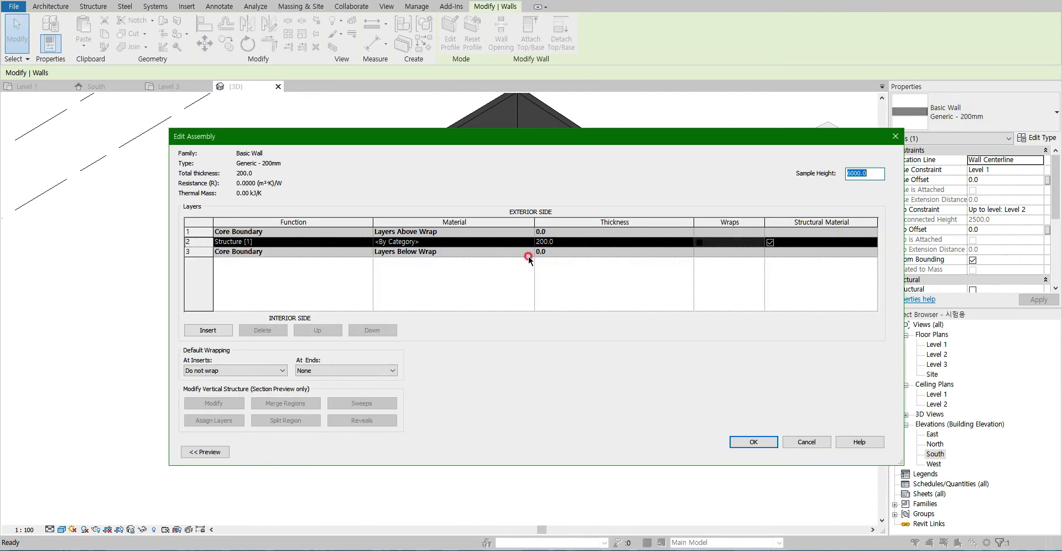
{"action": "left_click", "coordinate": [532, 242]}
{"action": "left_click", "coordinate": [533, 243]}
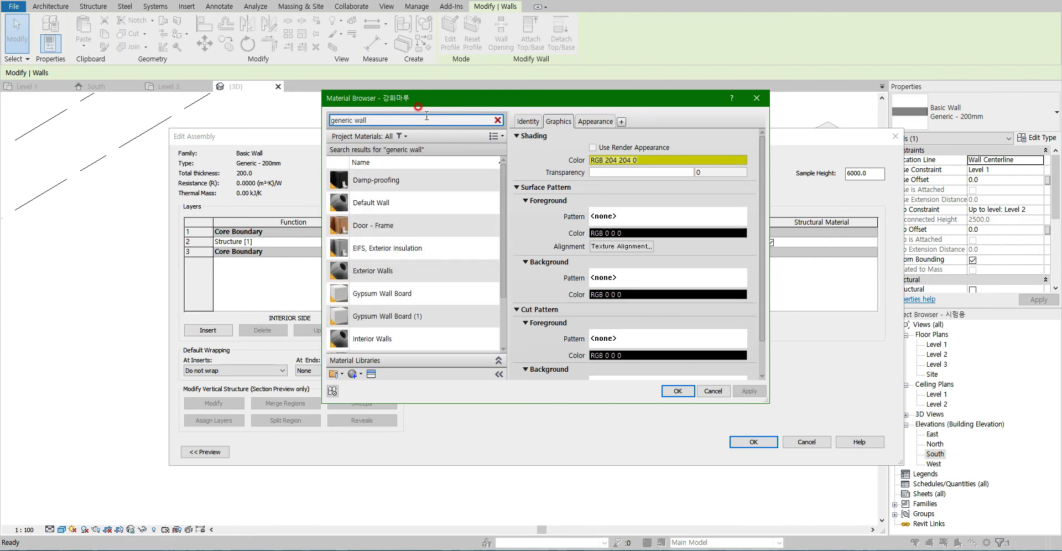
{"action": "left_click", "coordinate": [399, 204]}
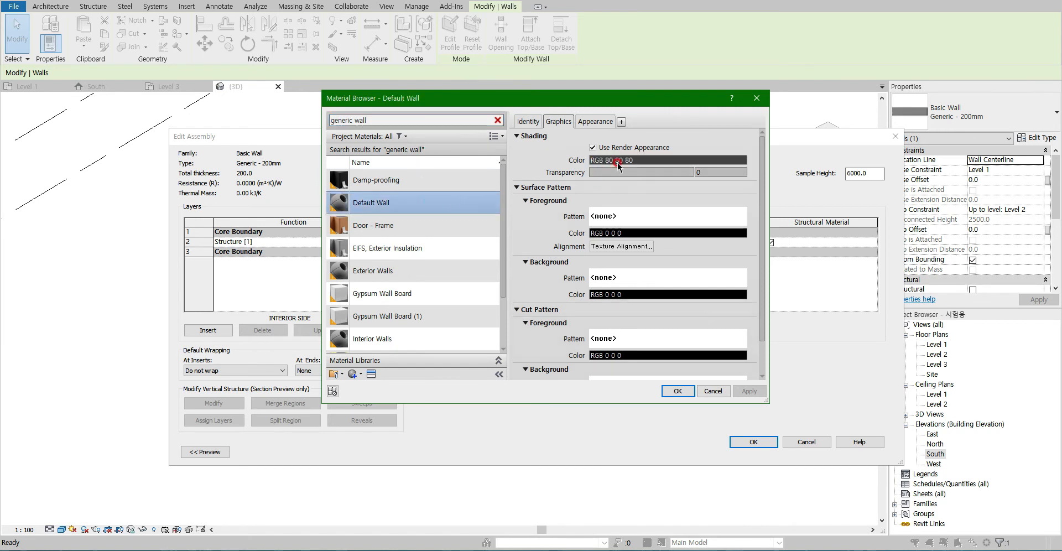
Turn off the render appearance for Default Wall, set its shading color to RGB 180-180-180, and confirm the wall type changes
{"action": "left_click", "coordinate": [616, 148]}
{"action": "left_click", "coordinate": [631, 160]}
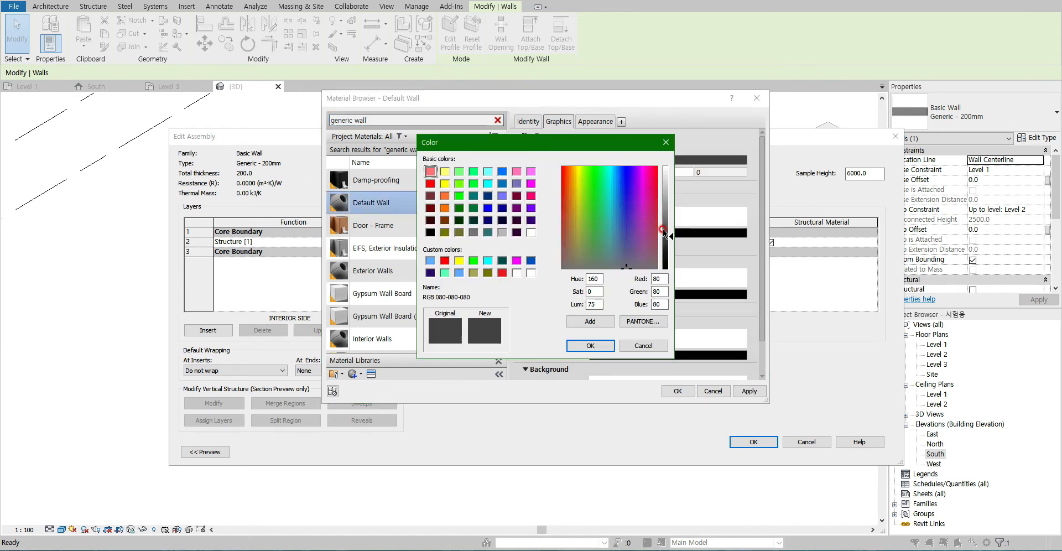
{"action": "left_click_drag", "start_coordinate": [673, 240], "coordinate": [675, 200]}
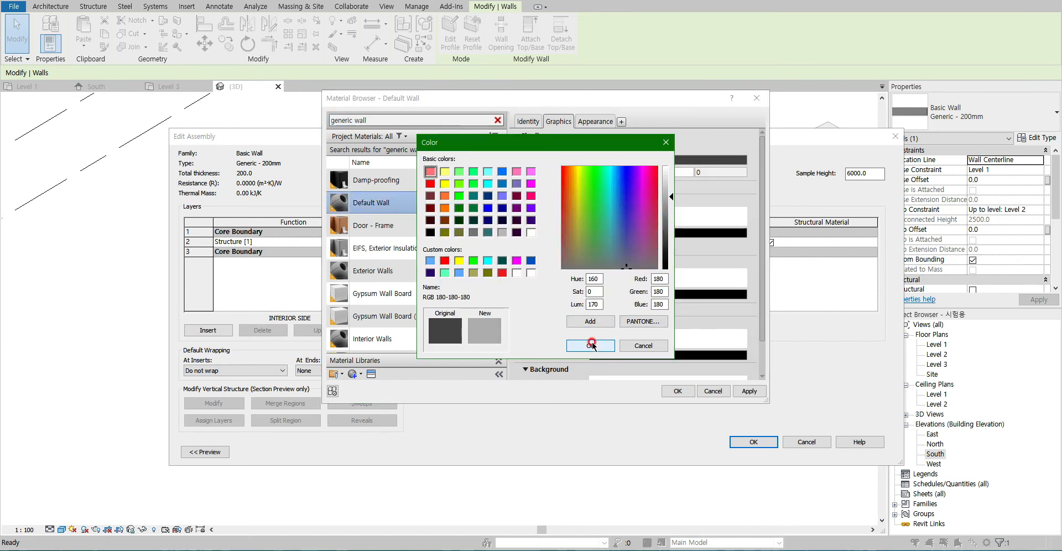
{"action": "left_click", "coordinate": [591, 345]}
{"action": "left_click", "coordinate": [682, 391]}
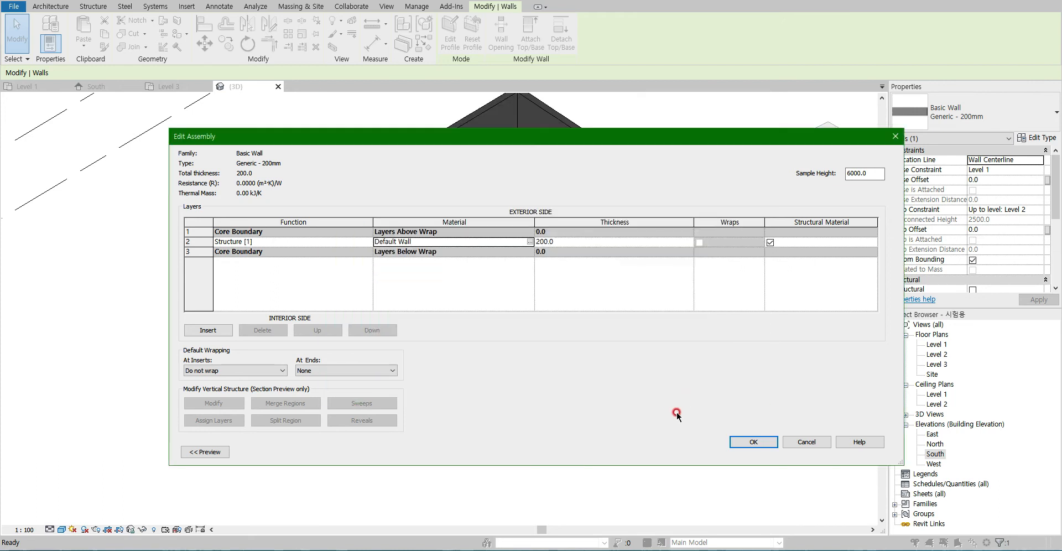
{"action": "left_click", "coordinate": [745, 442]}
{"action": "left_click", "coordinate": [766, 451]}
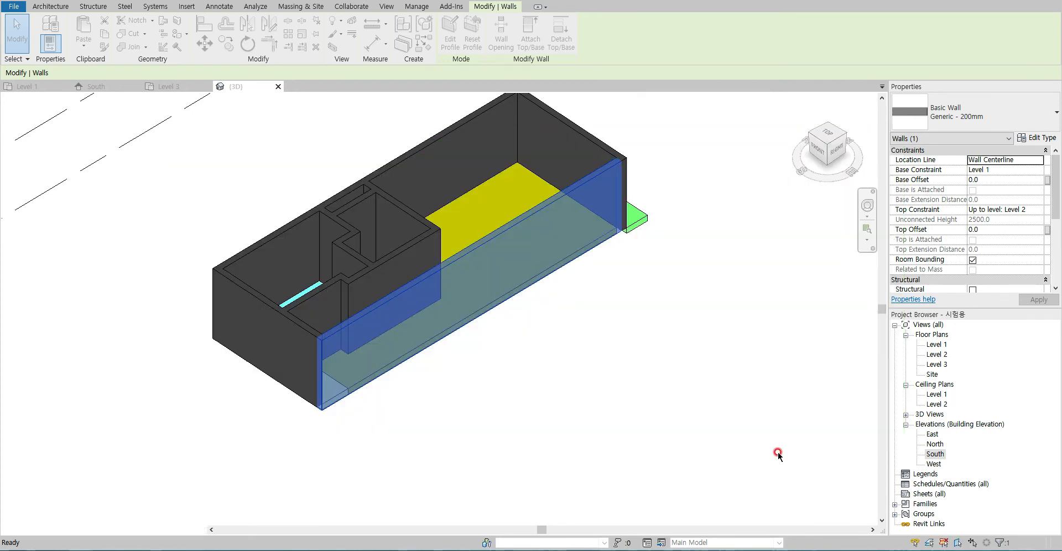
{"action": "left_click", "coordinate": [628, 386]}
Examine the colored floors and shaded walls in 3D from above and from underneath
{"action": "middle_click_drag", "start_coordinate": [554, 304], "coordinate": [524, 339], "text": "shift"}
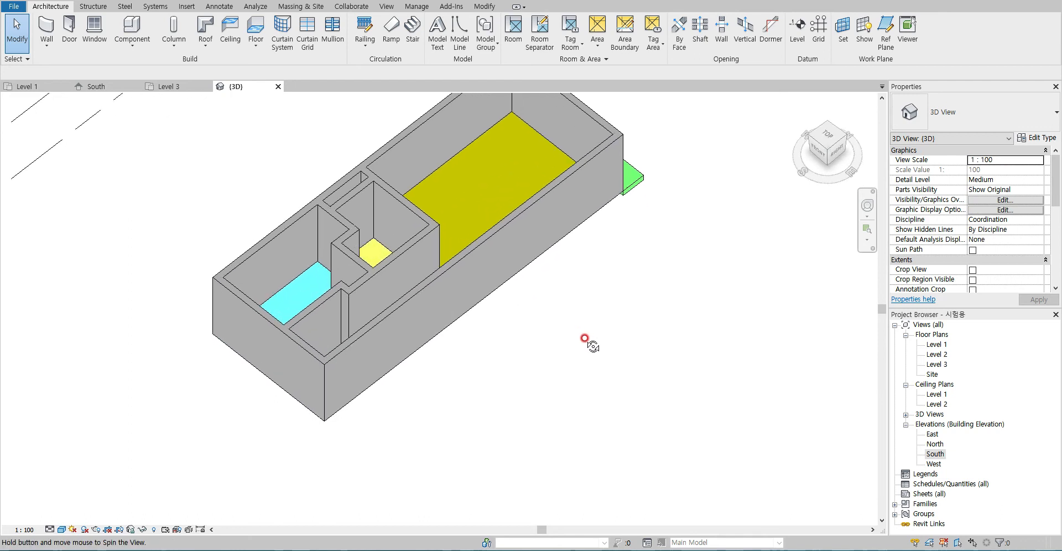
{"action": "middle_click_drag", "start_coordinate": [470, 268], "coordinate": [470, 273], "text": "shift"}
{"action": "middle_click_drag", "start_coordinate": [548, 354], "coordinate": [493, 293], "text": "shift"}
{"action": "scroll", "coordinate": [487, 290], "scroll_direction": "up", "scroll_amount": 3}
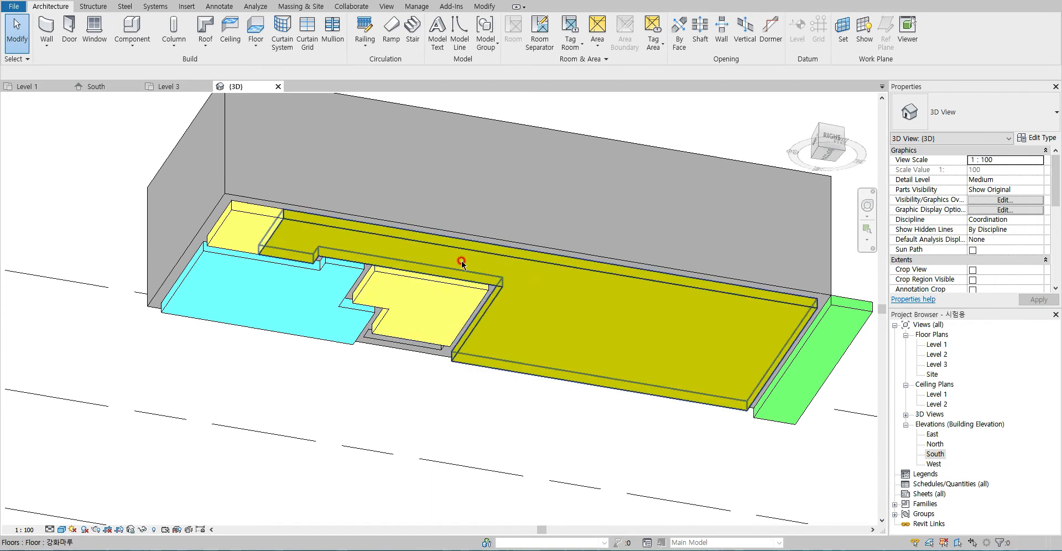
{"action": "mouse_move", "coordinate": [407, 275]}
{"action": "middle_mouse_down", "text": "shift"}
{"action": "mouse_move", "coordinate": [436, 299]}
{"action": "mouse_move", "coordinate": [424, 408]}
{"action": "mouse_move", "coordinate": [424, 310]}
{"action": "mouse_move", "coordinate": [389, 419]}
{"action": "mouse_move", "coordinate": [460, 473]}
{"action": "middle_mouse_up", "text": "shift"}
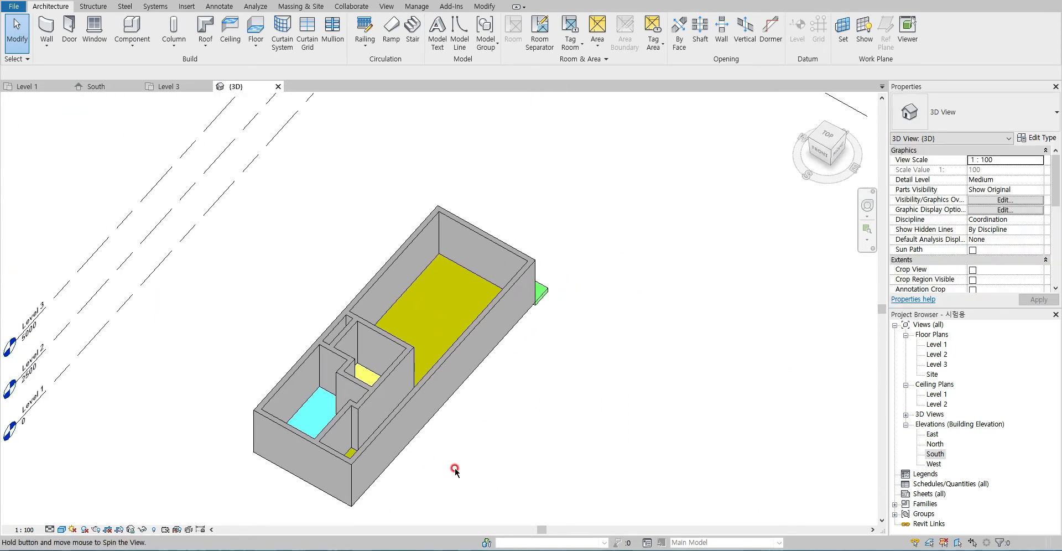
{"action": "middle_click_drag", "start_coordinate": [467, 364], "coordinate": [443, 400], "text": "shift"}
Switch to the reference floor plan drawing and check the floor level notes for the bathroom (화장실), entrance and veranda (베란다)
{"action": "key", "text": "alt+Tab"}
{"action": "left_click_drag", "start_coordinate": [251, 414], "coordinate": [343, 265]}
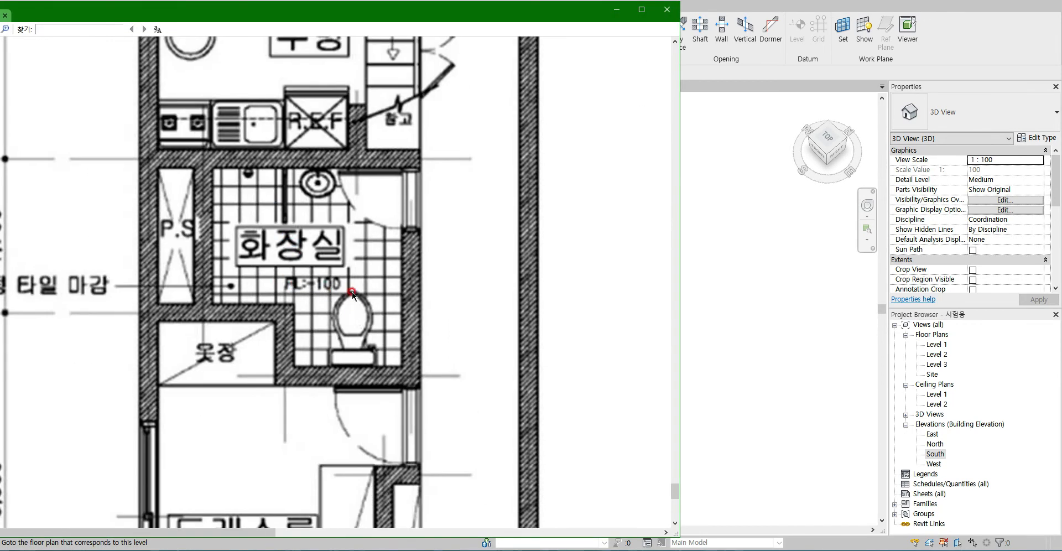
{"action": "mouse_move", "coordinate": [457, 409]}
{"action": "left_mouse_down"}
{"action": "mouse_move", "coordinate": [304, 168]}
{"action": "mouse_move", "coordinate": [297, 463]}
{"action": "left_mouse_up"}
{"action": "left_click_drag", "start_coordinate": [233, 221], "coordinate": [257, 456]}
{"action": "left_click_drag", "start_coordinate": [210, 116], "coordinate": [222, 453]}
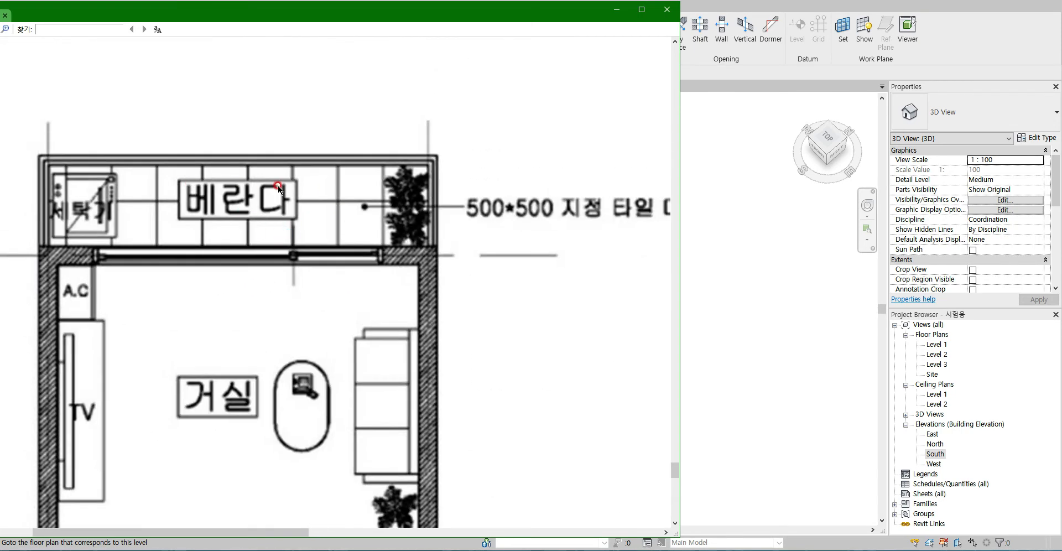
{"action": "left_click", "coordinate": [727, 250]}
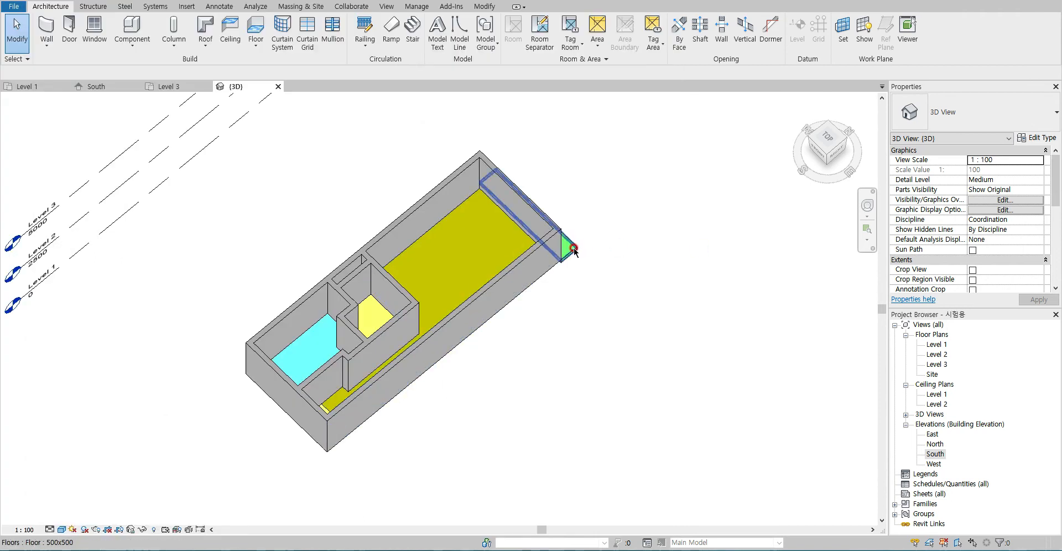
Set the height offset from level to -100 for the 500x500 veranda floor and both 200x200 floors
{"action": "left_click", "coordinate": [405, 360]}
{"action": "middle_click_drag", "start_coordinate": [467, 356], "coordinate": [458, 411], "text": "shift"}
{"action": "left_click", "coordinate": [349, 327]}
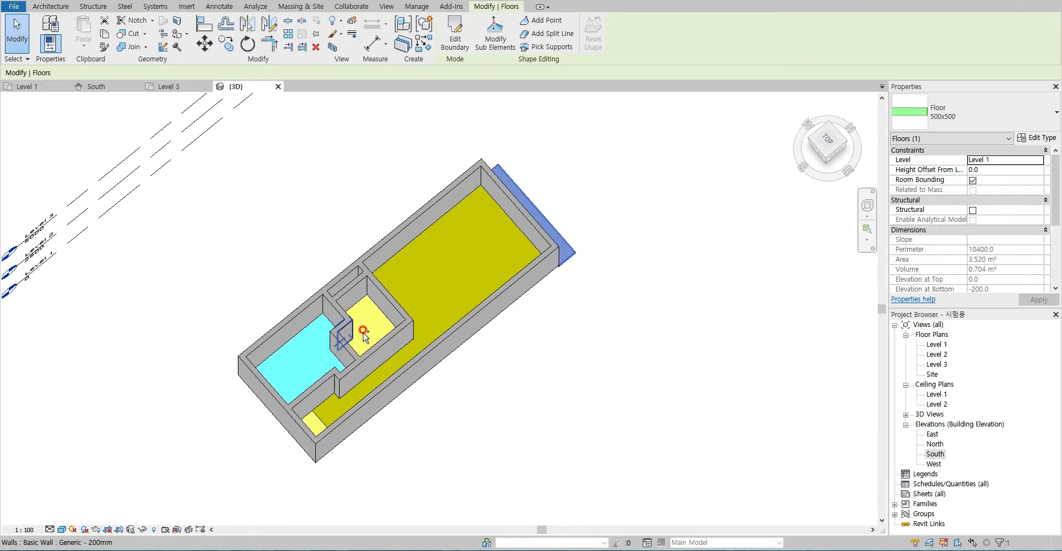
{"action": "left_click", "coordinate": [367, 346], "text": "ctrl"}
{"action": "left_click", "coordinate": [313, 424], "text": "ctrl"}
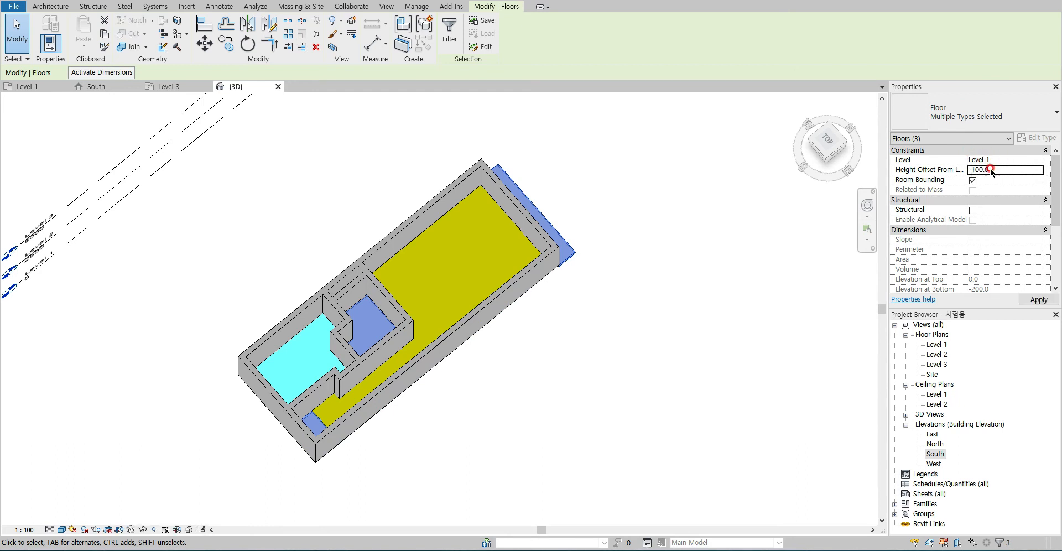
{"action": "left_click", "coordinate": [580, 383]}
Select all the Generic - 200mm walls together and set their base offset to -300
{"action": "middle_click_drag", "start_coordinate": [533, 404], "coordinate": [390, 236], "text": "shift"}
{"action": "scroll", "coordinate": [279, 202], "scroll_direction": "up", "scroll_amount": 3}
{"action": "middle_click_drag", "start_coordinate": [197, 206], "coordinate": [367, 427], "text": "shift"}
{"action": "scroll", "coordinate": [429, 205], "scroll_direction": "up", "scroll_amount": 1}
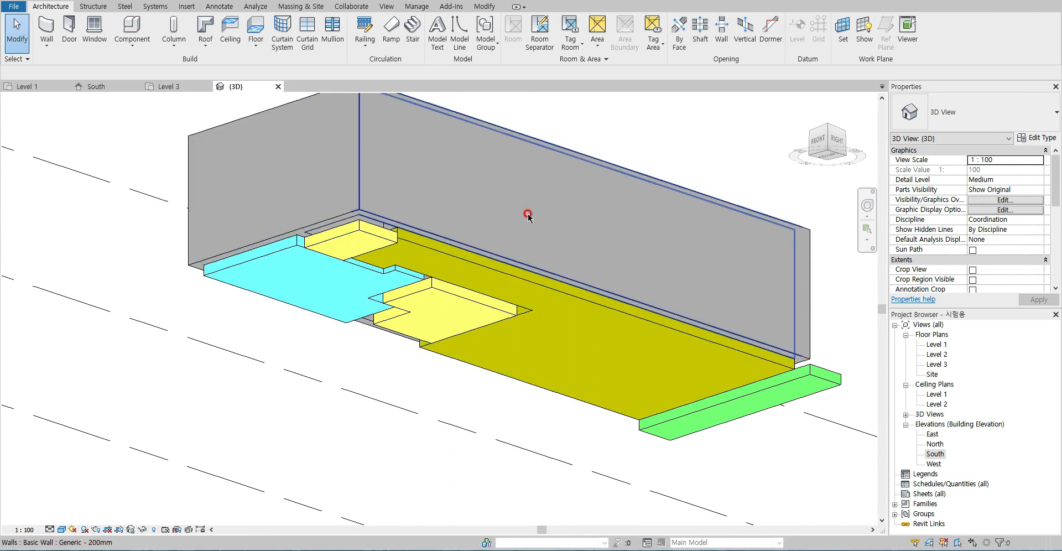
{"action": "middle_click_drag", "start_coordinate": [520, 241], "coordinate": [558, 354], "text": "shift"}
{"action": "middle_click_drag", "start_coordinate": [576, 279], "coordinate": [467, 378], "text": "shift"}
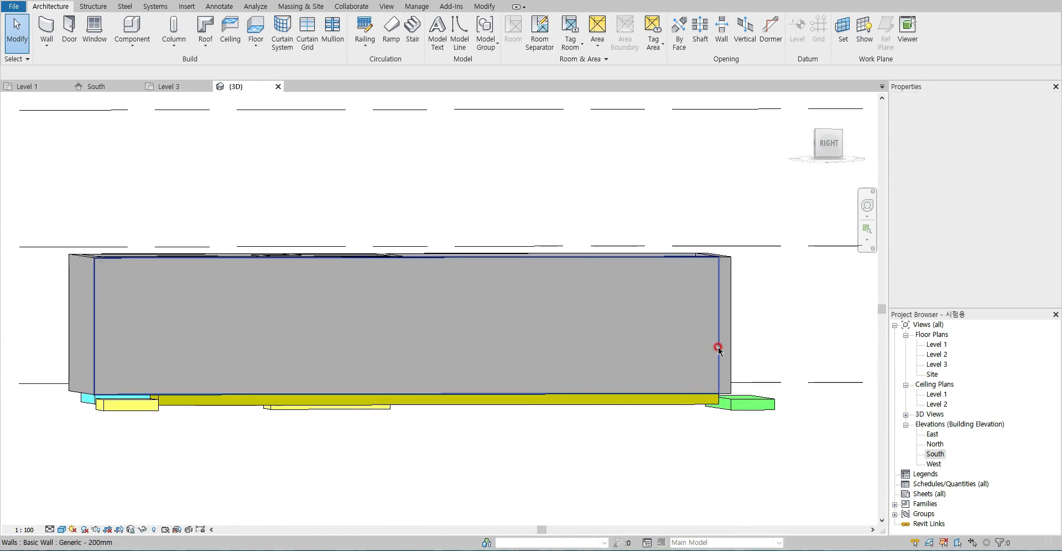
{"action": "left_click_drag", "start_coordinate": [410, 340], "coordinate": [73, 283]}
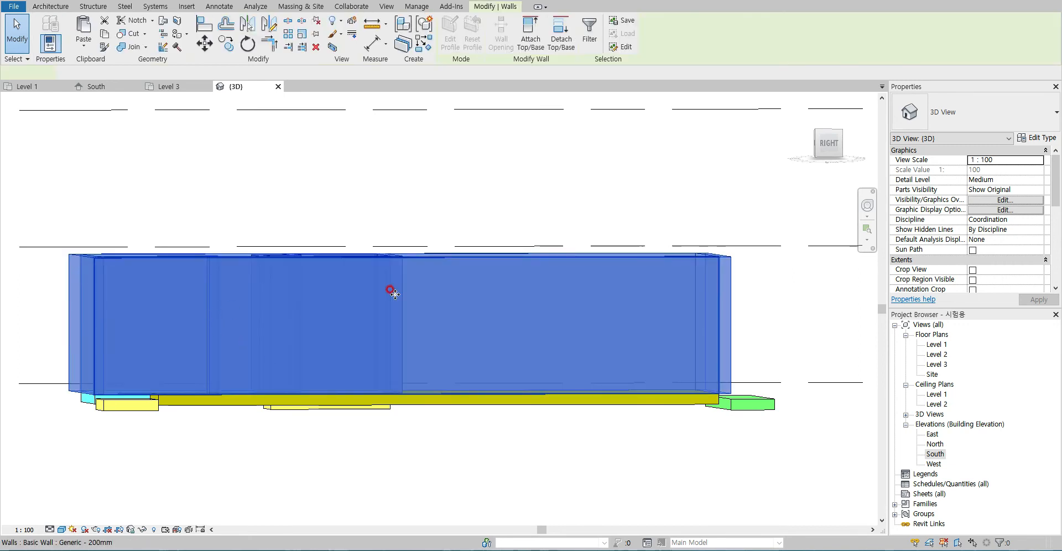
{"action": "left_click", "coordinate": [999, 182]}
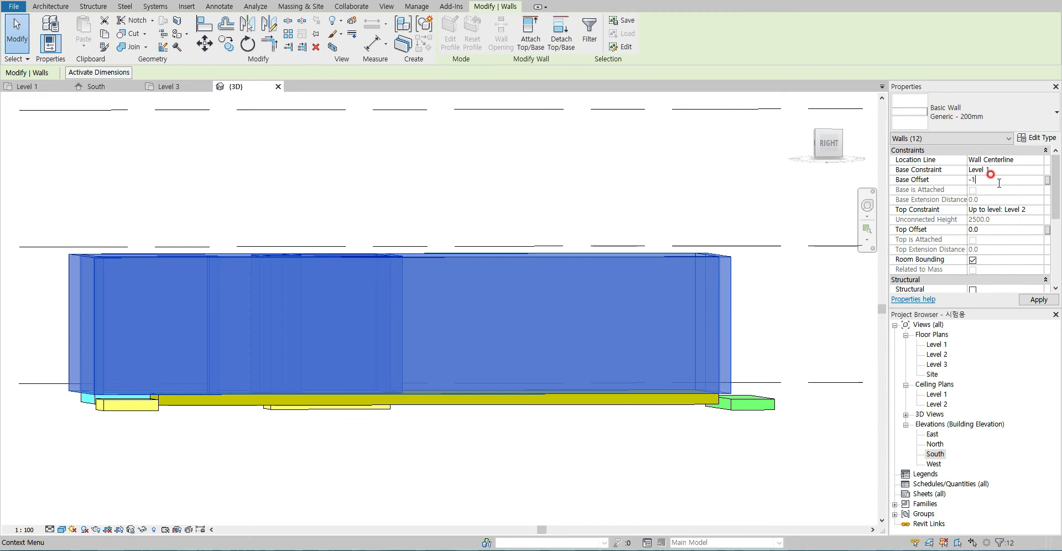
{"action": "left_click", "coordinate": [711, 399]}
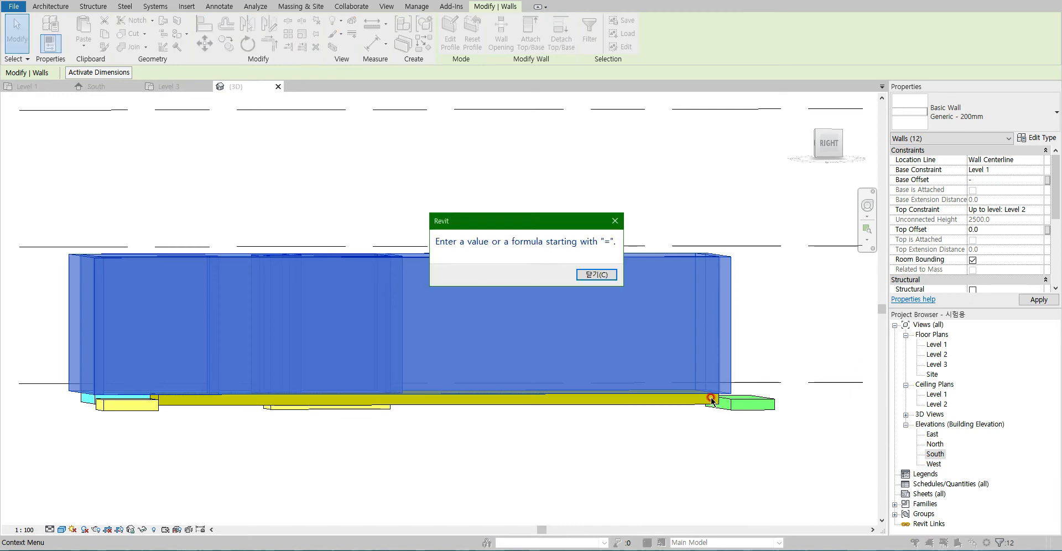
{"action": "left_click", "coordinate": [596, 274]}
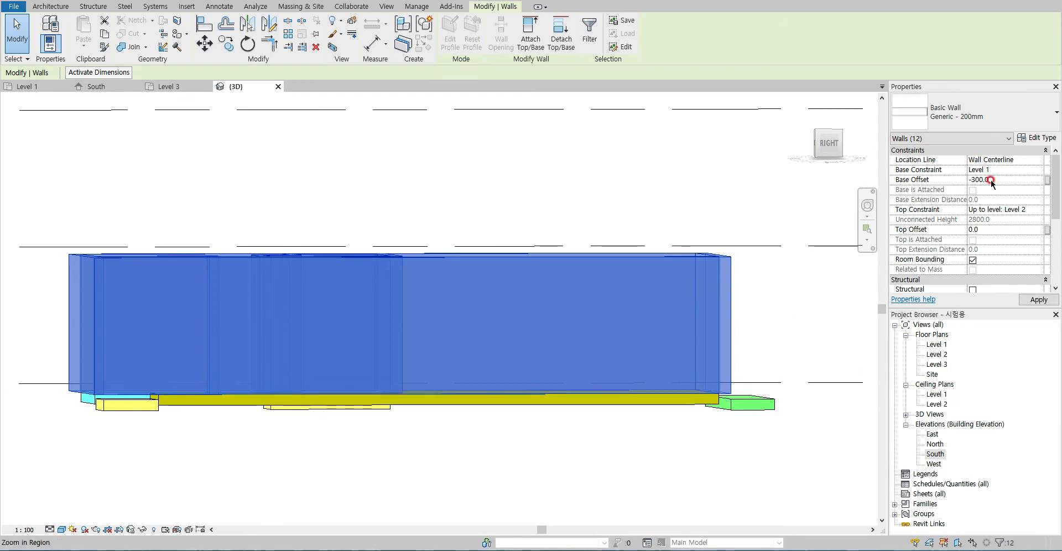
{"action": "left_click", "coordinate": [636, 464]}
Open the structure of the 500x500 floor type and insert a new layer above its existing structure layer
{"action": "middle_click_drag", "start_coordinate": [450, 467], "coordinate": [476, 266], "text": "shift"}
{"action": "scroll", "coordinate": [303, 313], "scroll_direction": "up", "scroll_amount": 2}
{"action": "middle_click_drag", "start_coordinate": [354, 337], "coordinate": [636, 272], "text": "shift"}
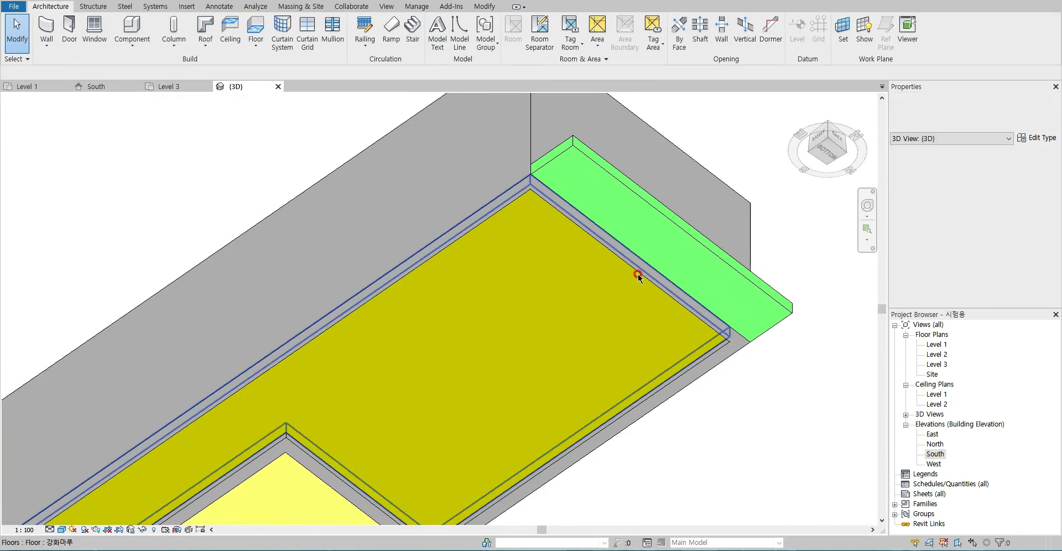
{"action": "left_click", "coordinate": [648, 213]}
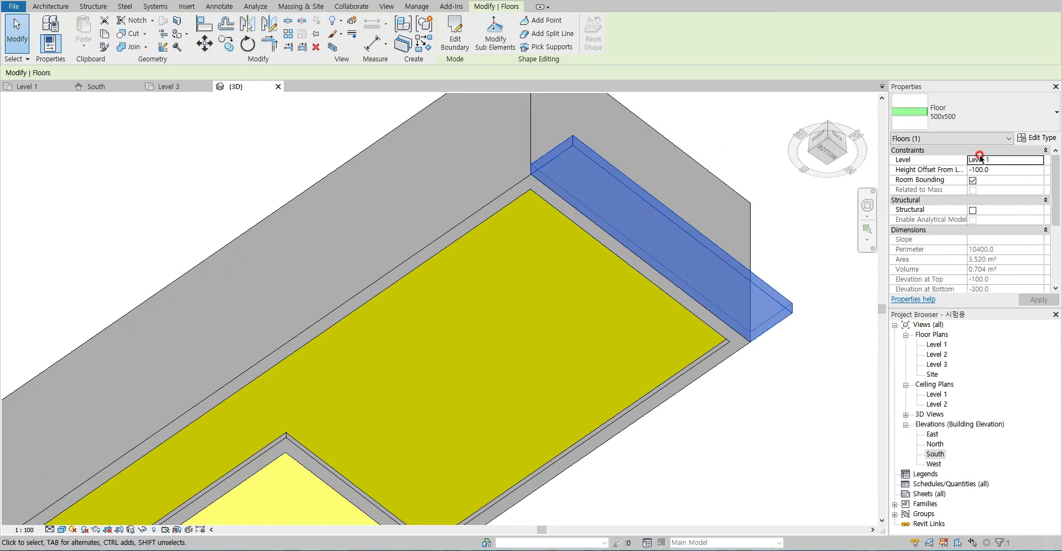
{"action": "left_click", "coordinate": [1040, 139]}
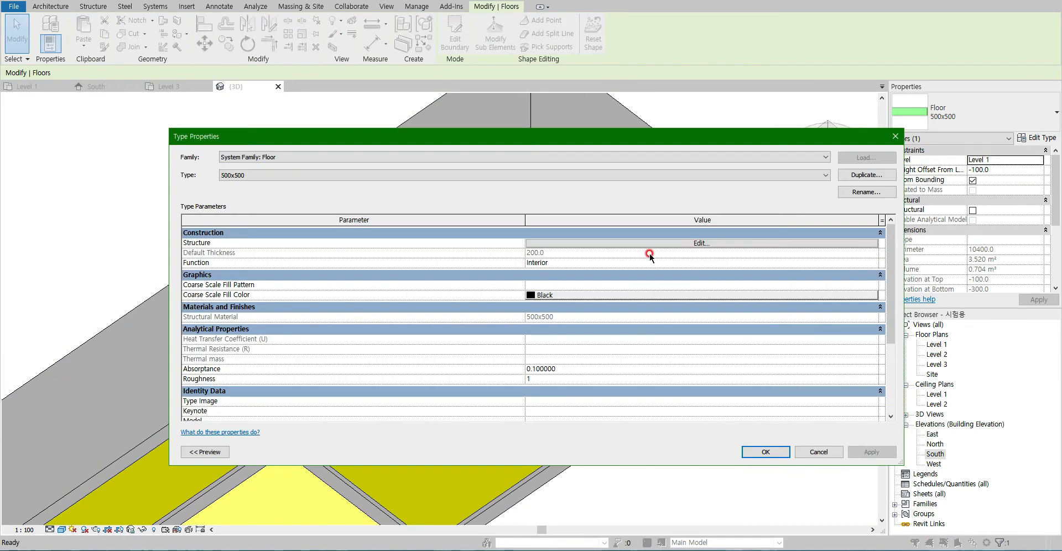
{"action": "left_click", "coordinate": [654, 244]}
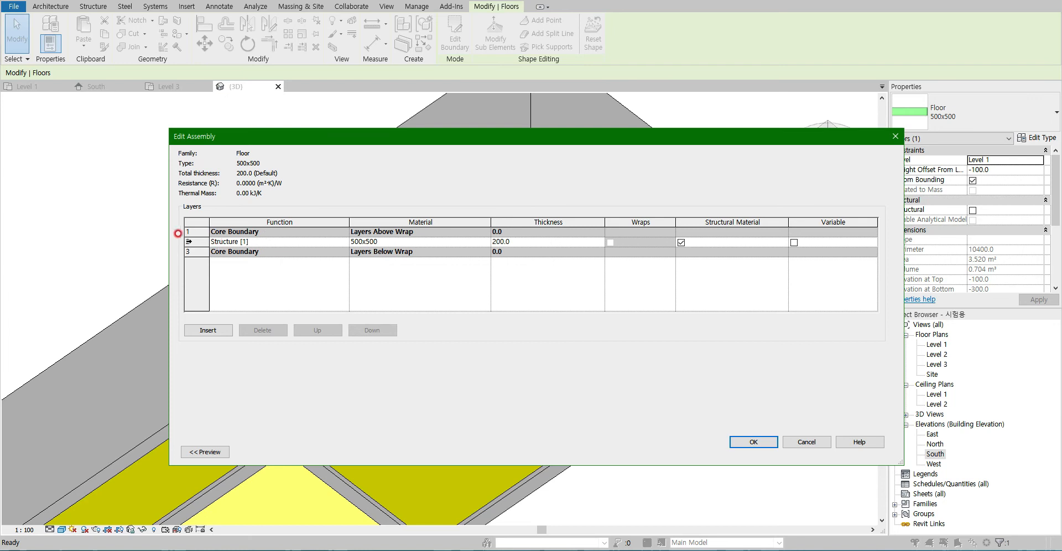
{"action": "left_click", "coordinate": [189, 242]}
{"action": "left_click", "coordinate": [208, 331]}
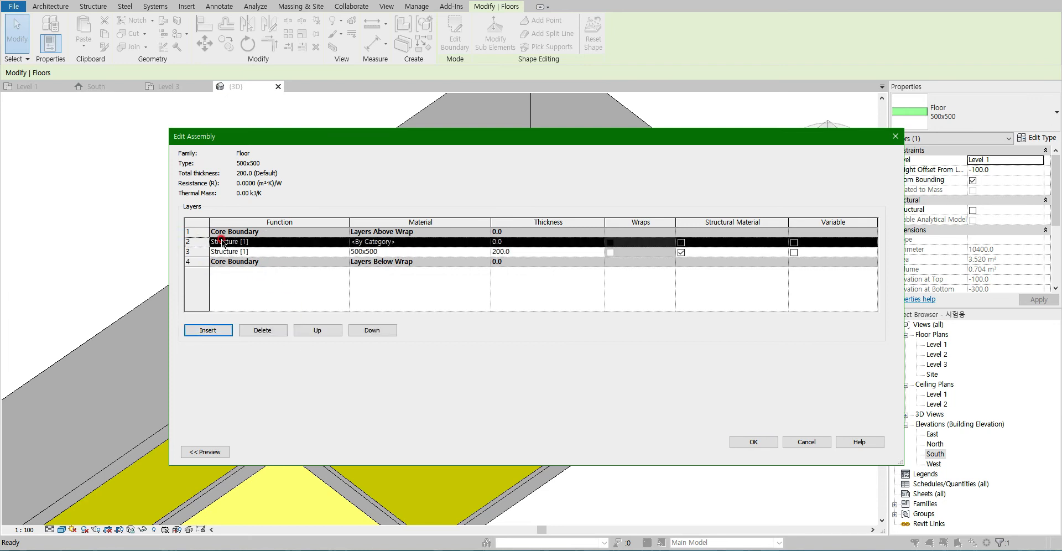
Assign the 500x500 material to the new layer and set its function to Finish 1 [4]
{"action": "left_click", "coordinate": [489, 244]}
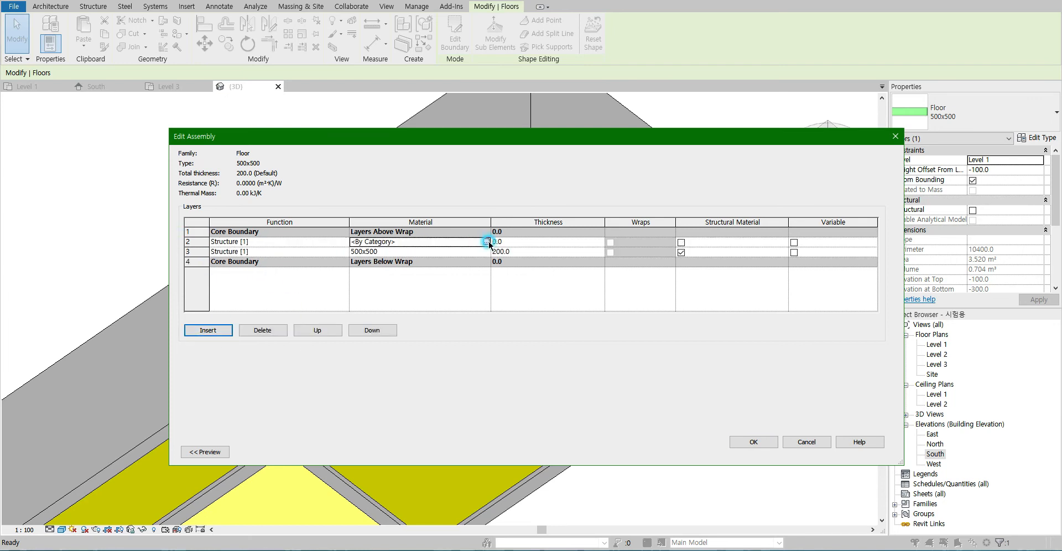
{"action": "left_click", "coordinate": [487, 241]}
{"action": "left_click_drag", "start_coordinate": [502, 232], "coordinate": [503, 152]}
{"action": "left_click", "coordinate": [393, 190]}
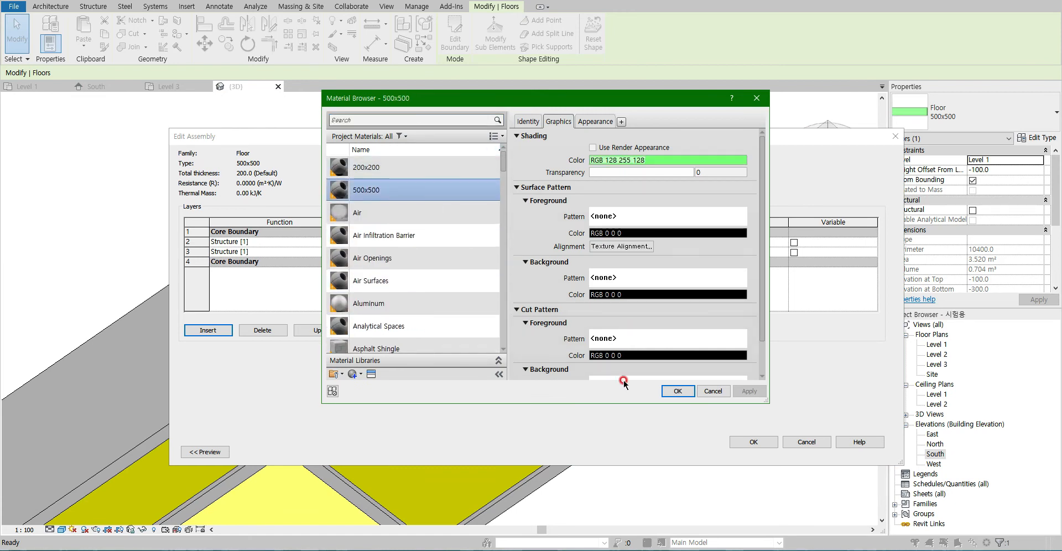
{"action": "left_click", "coordinate": [676, 390]}
{"action": "left_click", "coordinate": [380, 251]}
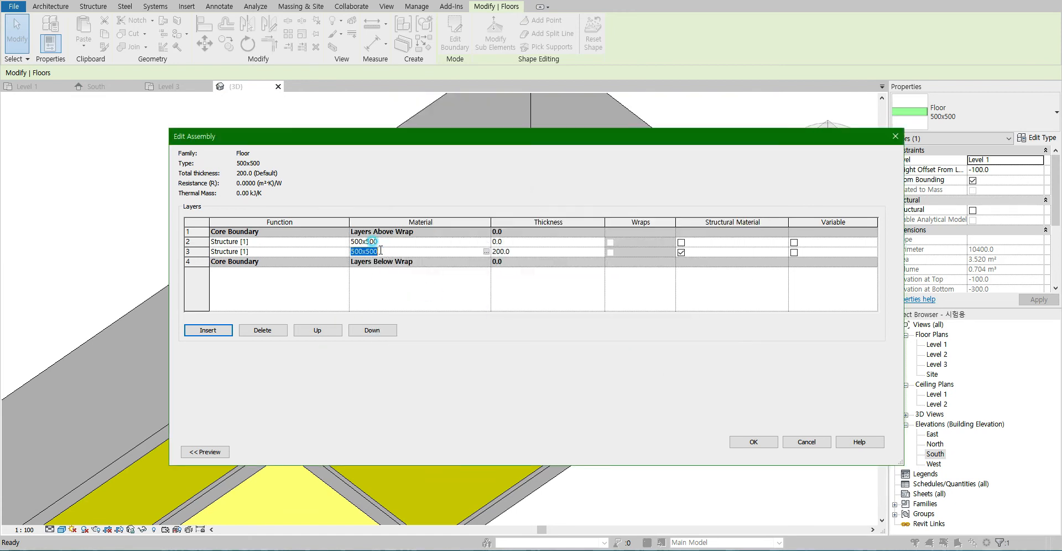
{"action": "left_click", "coordinate": [344, 242]}
{"action": "left_click", "coordinate": [234, 277]}
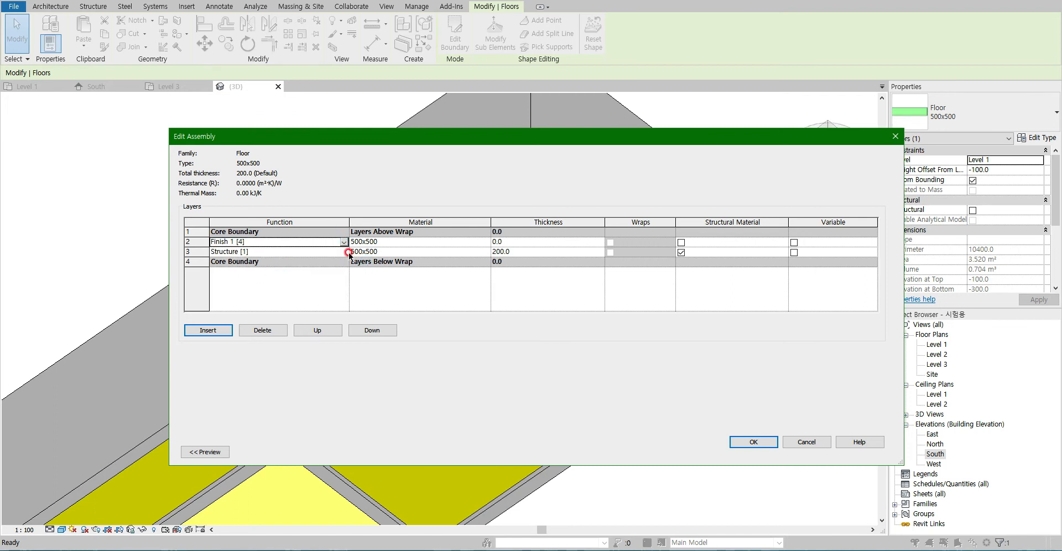
Search the materials for a generic floor and assign Default Floor to the 500x500 floor type's structure layer
{"action": "left_click", "coordinate": [477, 251]}
{"action": "left_click", "coordinate": [486, 252]}
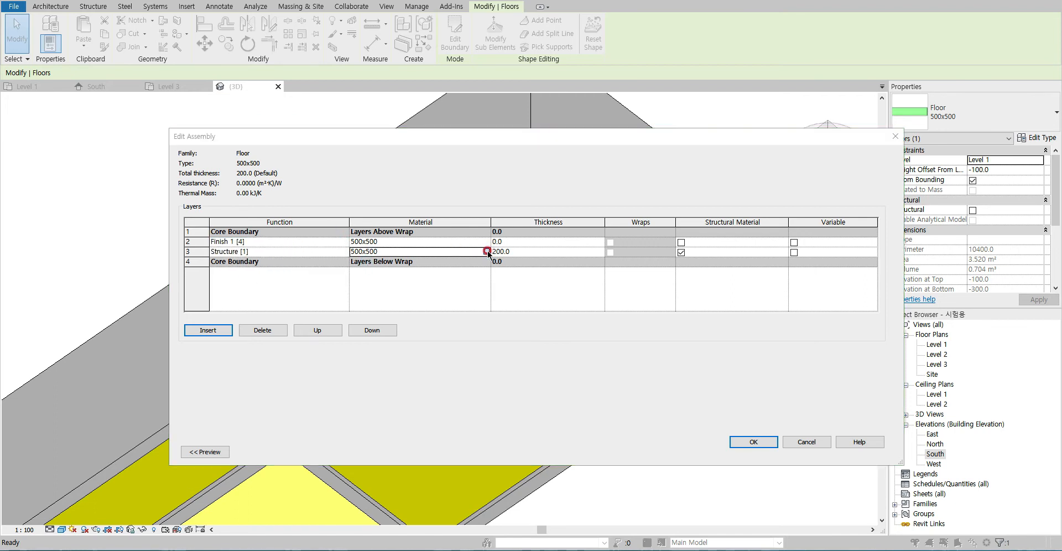
{"action": "left_click", "coordinate": [391, 120]}
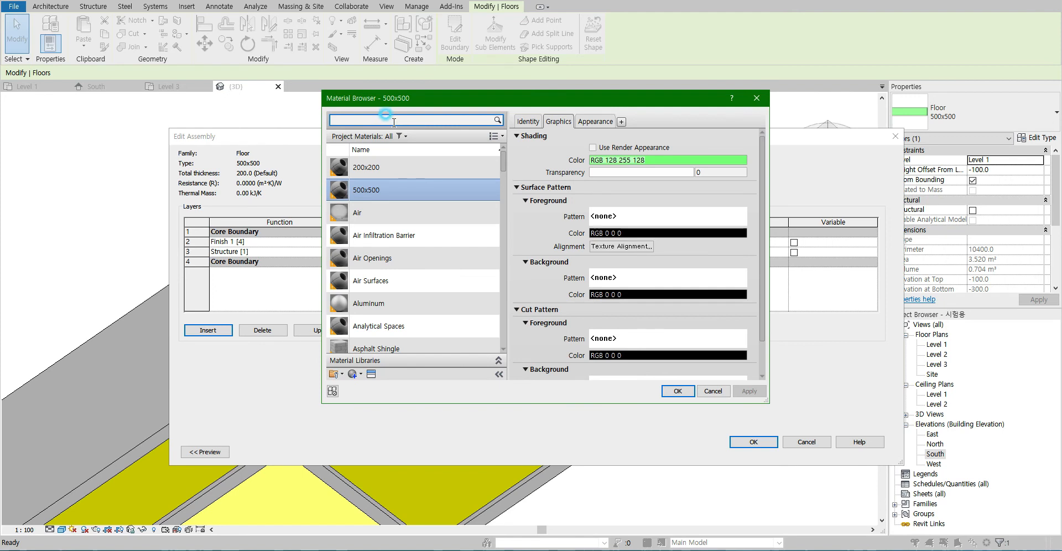
{"action": "type", "text": "generic floo"}
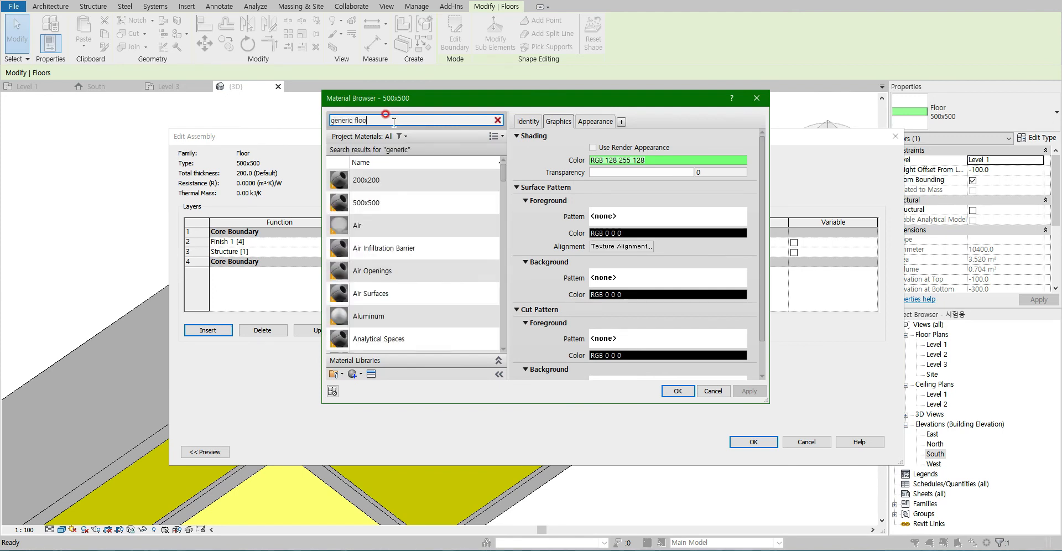
{"action": "key", "text": "BackSpace"}
{"action": "left_click", "coordinate": [387, 183]}
{"action": "left_click", "coordinate": [678, 391]}
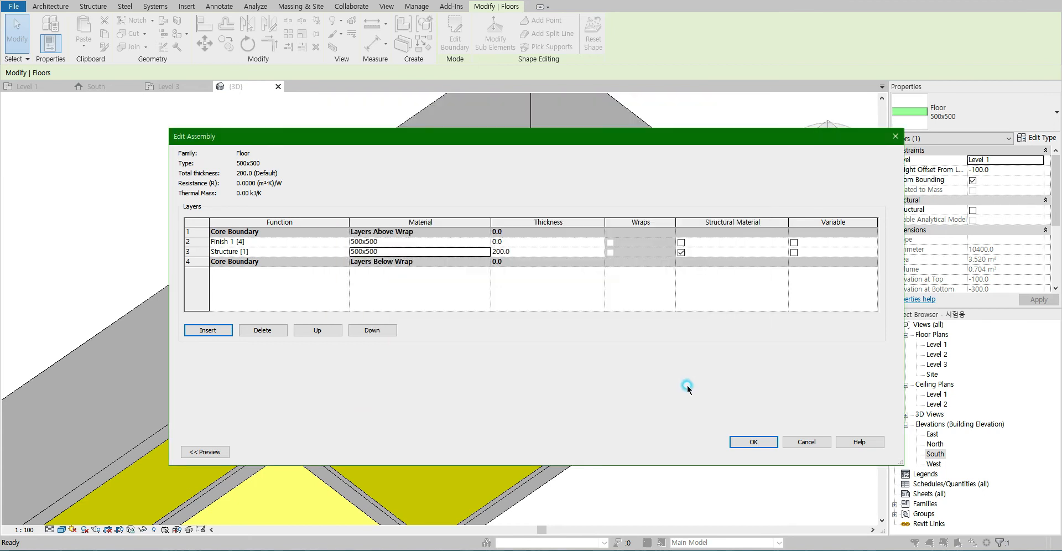
{"action": "left_click", "coordinate": [757, 446]}
{"action": "left_click", "coordinate": [597, 280]}
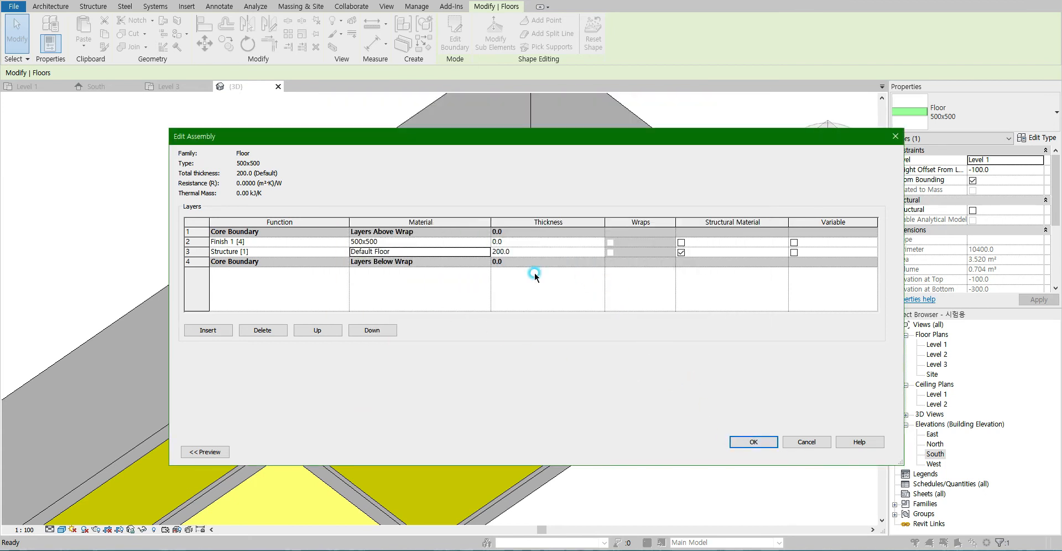
Set the 500x500 floor's structure layer to 150 and its Finish 1 [4] layer to 50 thick, and apply the type changes
{"action": "left_click", "coordinate": [520, 253]}
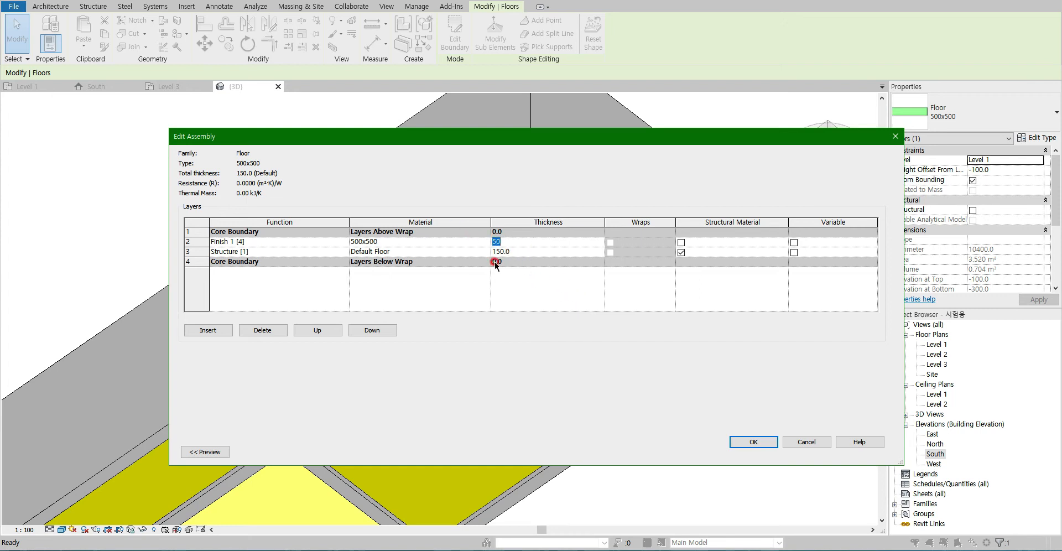
{"action": "left_click", "coordinate": [750, 430]}
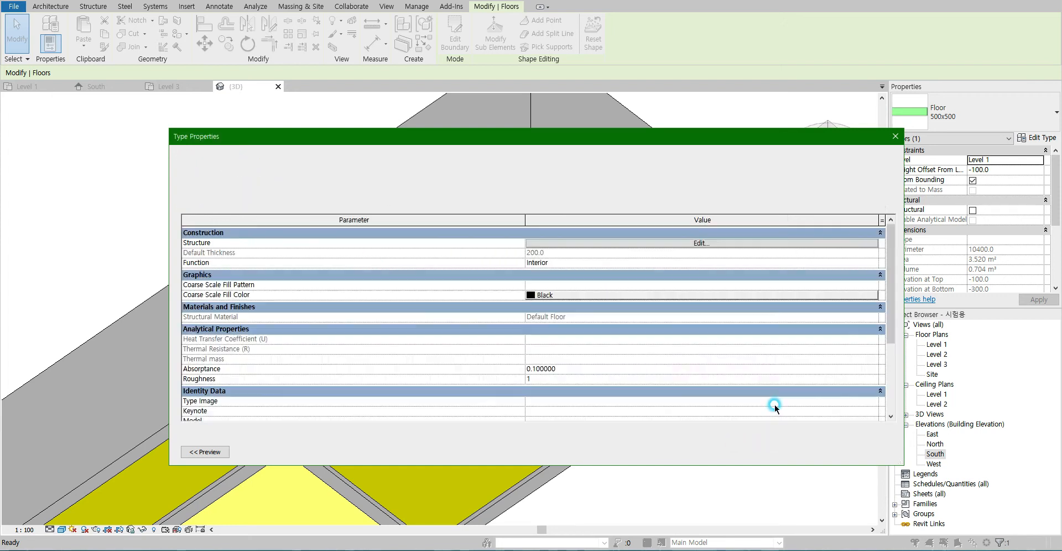
{"action": "left_click", "coordinate": [763, 447]}
{"action": "left_click", "coordinate": [747, 421]}
Examine the green veranda floor's top and edge and the whole building from several angles in 3D
{"action": "middle_click_drag", "start_coordinate": [591, 253], "coordinate": [608, 349], "text": "shift"}
{"action": "left_click", "coordinate": [616, 186]}
{"action": "middle_click_drag", "start_coordinate": [580, 224], "coordinate": [583, 446], "text": "shift"}
{"action": "key", "text": "Escape"}
{"action": "scroll", "coordinate": [465, 347], "scroll_direction": "down", "scroll_amount": 5}
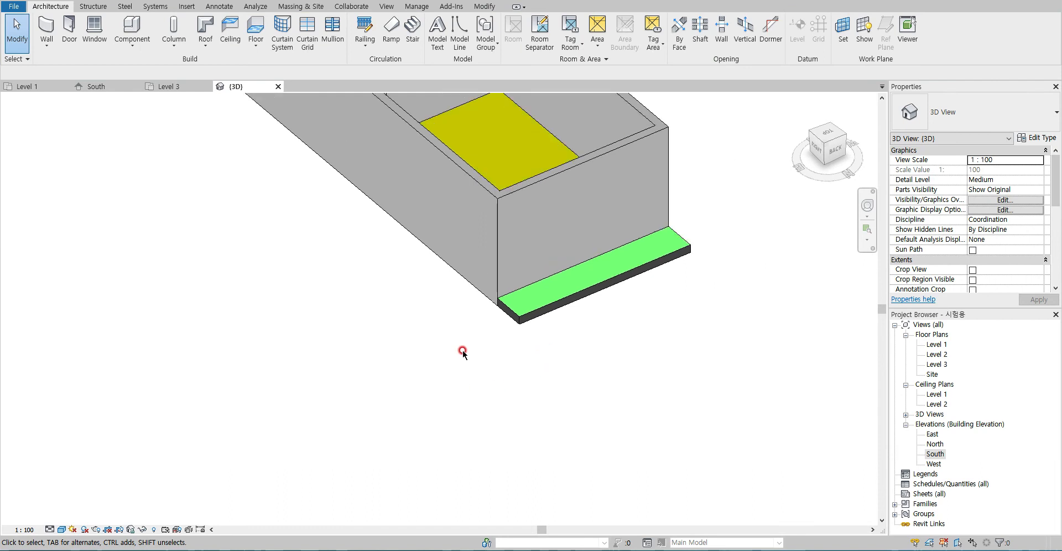
{"action": "middle_click_drag", "start_coordinate": [374, 323], "coordinate": [424, 475], "text": "shift"}
{"action": "middle_click_drag", "start_coordinate": [280, 398], "coordinate": [346, 459], "text": "shift"}
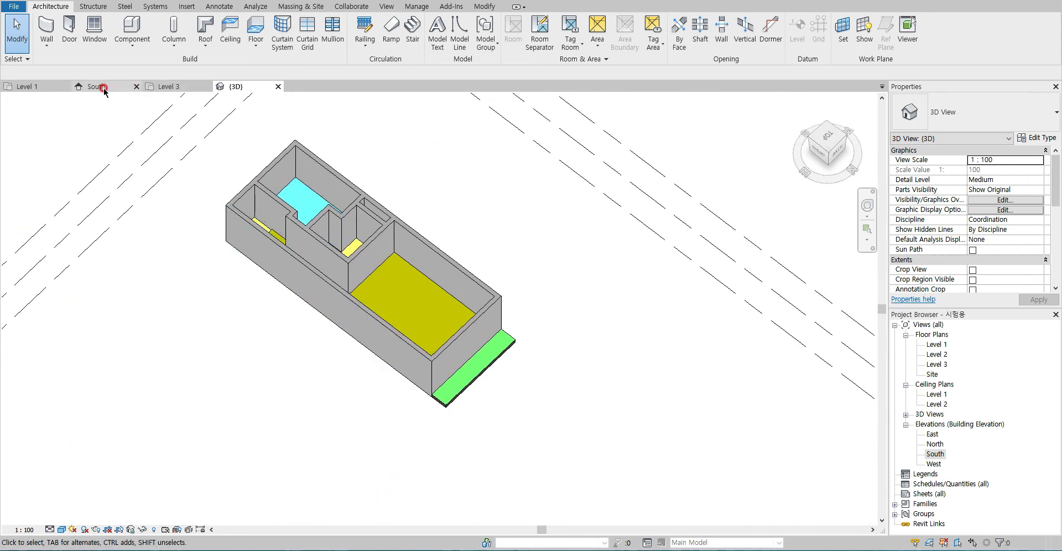
Open the Level 1 floor plan and check the bathroom, dressing room and entrance door locations in the reference drawing
{"action": "left_click", "coordinate": [39, 87]}
{"action": "left_click", "coordinate": [208, 86]}
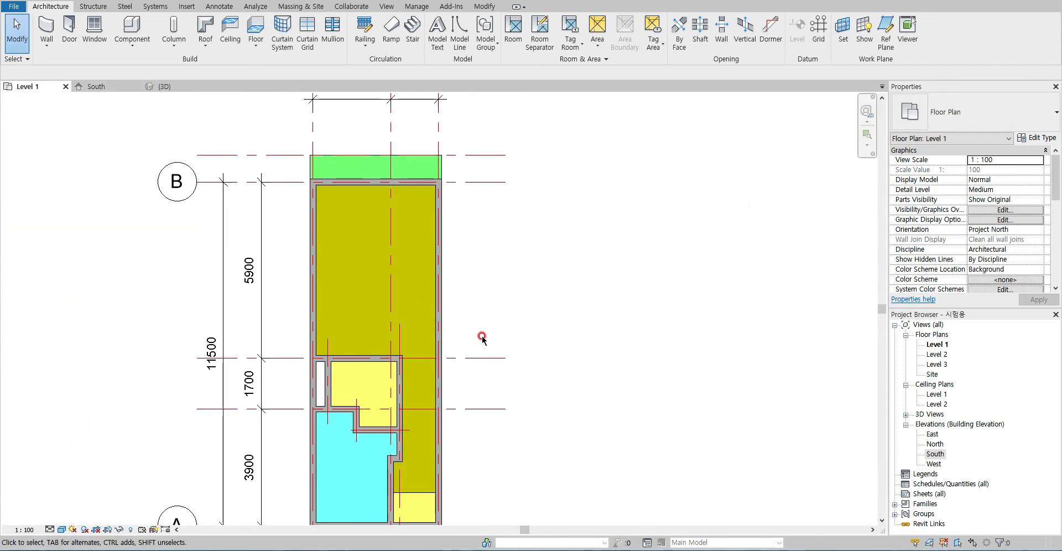
{"action": "middle_click_drag", "start_coordinate": [460, 390], "coordinate": [465, 299]}
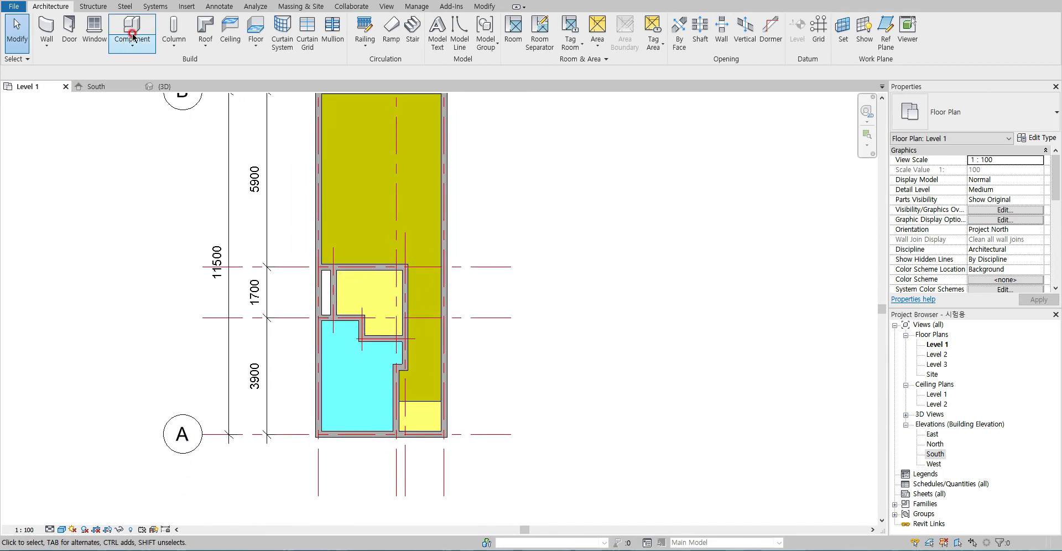
{"action": "left_click", "coordinate": [2, 183]}
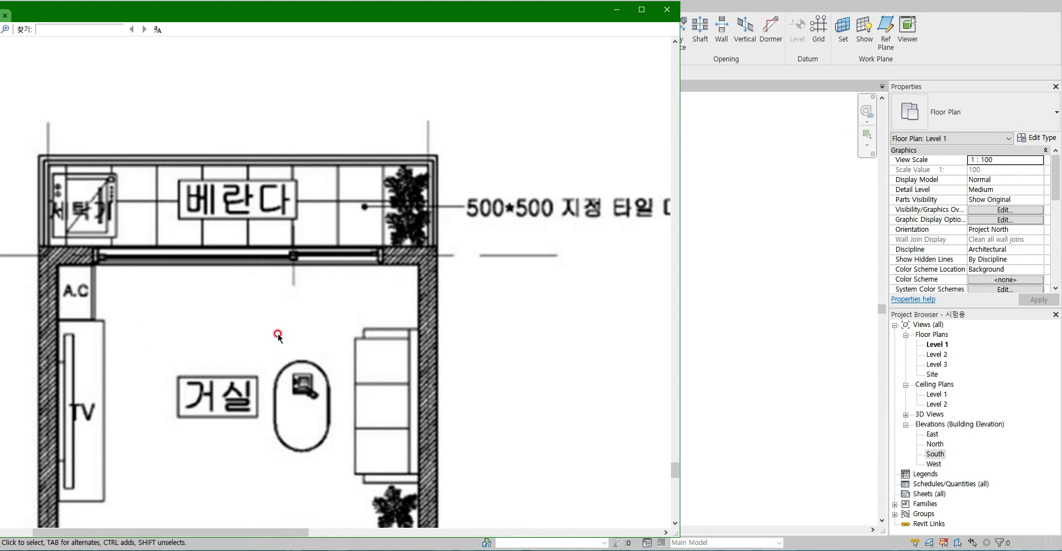
{"action": "scroll", "coordinate": [279, 339], "scroll_direction": "down", "scroll_amount": 3, "text": "ctrl"}
{"action": "scroll", "coordinate": [241, 332], "scroll_direction": "down", "scroll_amount": 3}
{"action": "scroll", "coordinate": [216, 361], "scroll_direction": "up", "scroll_amount": 3, "text": "ctrl"}
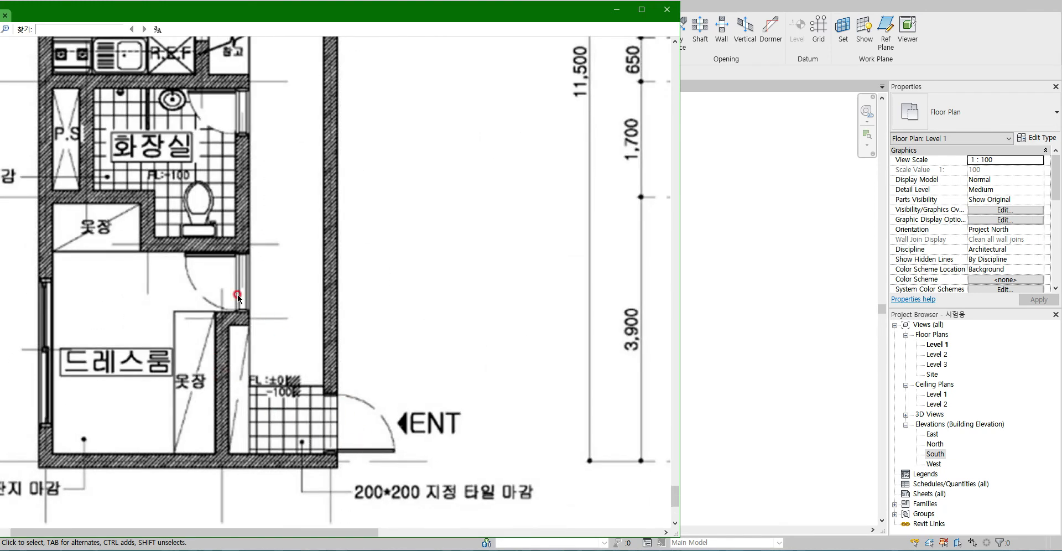
{"action": "scroll", "coordinate": [248, 128], "scroll_direction": "up", "scroll_amount": 3}
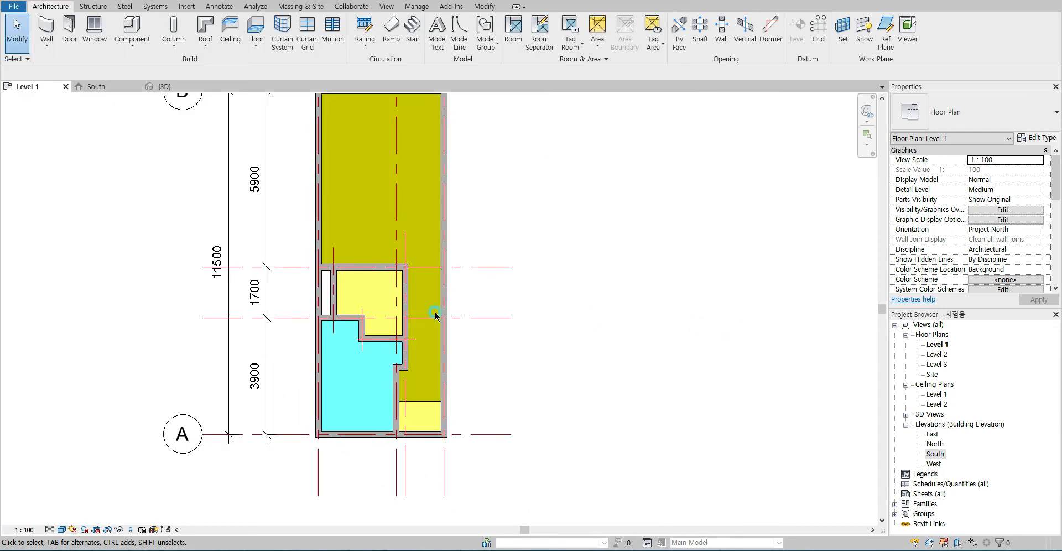
Start placing a door and duplicate the M_Single-Flush 0915 x 2134mm type as 900x2100
{"action": "left_click", "coordinate": [739, 327]}
{"action": "left_click", "coordinate": [69, 27]}
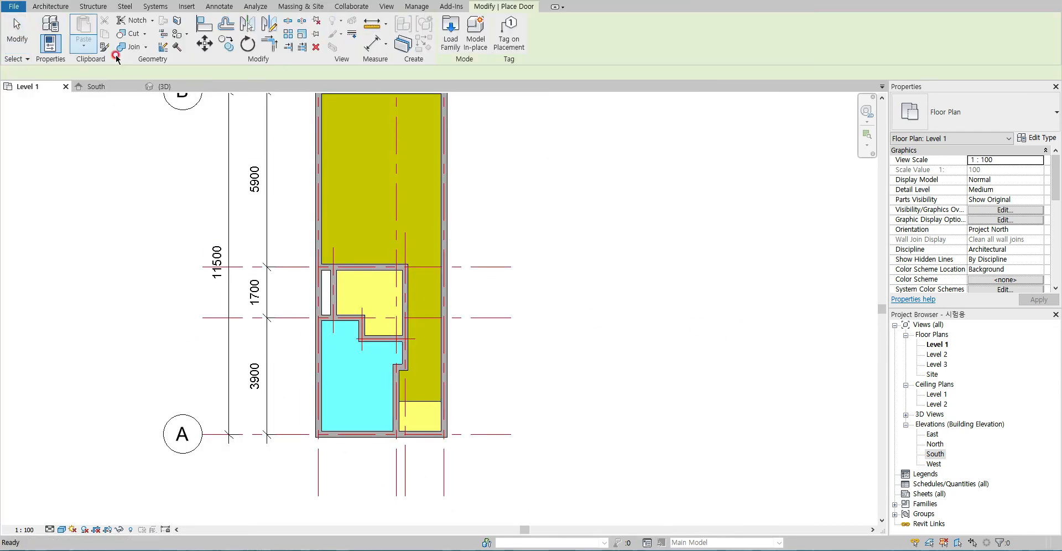
{"action": "left_click", "coordinate": [1035, 110]}
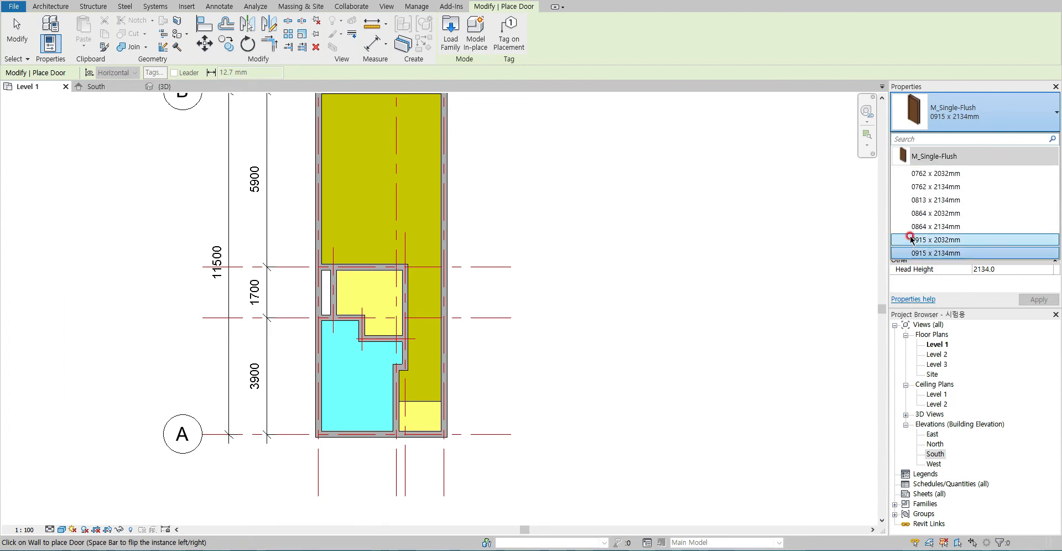
{"action": "left_click", "coordinate": [979, 126]}
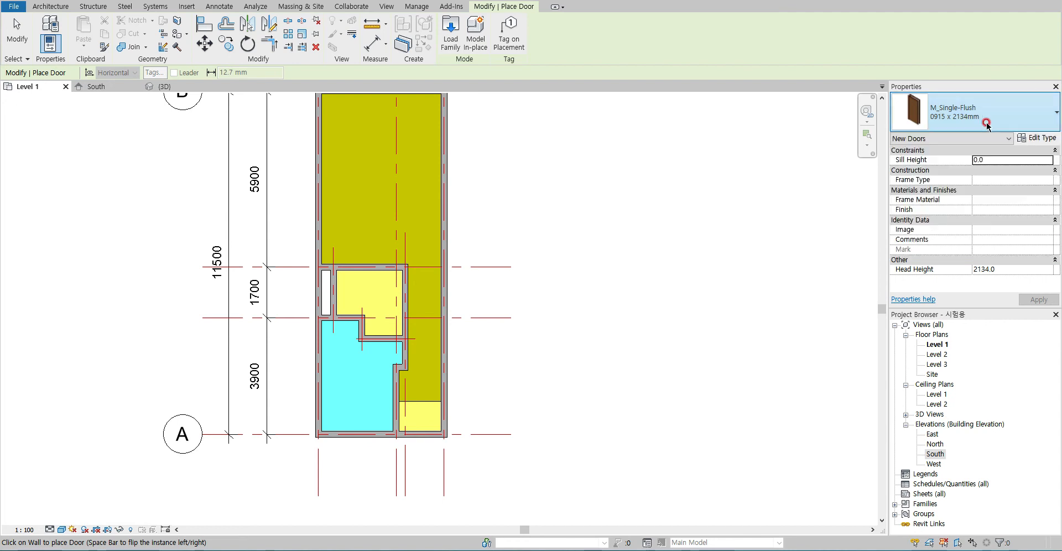
{"action": "left_click", "coordinate": [1034, 140]}
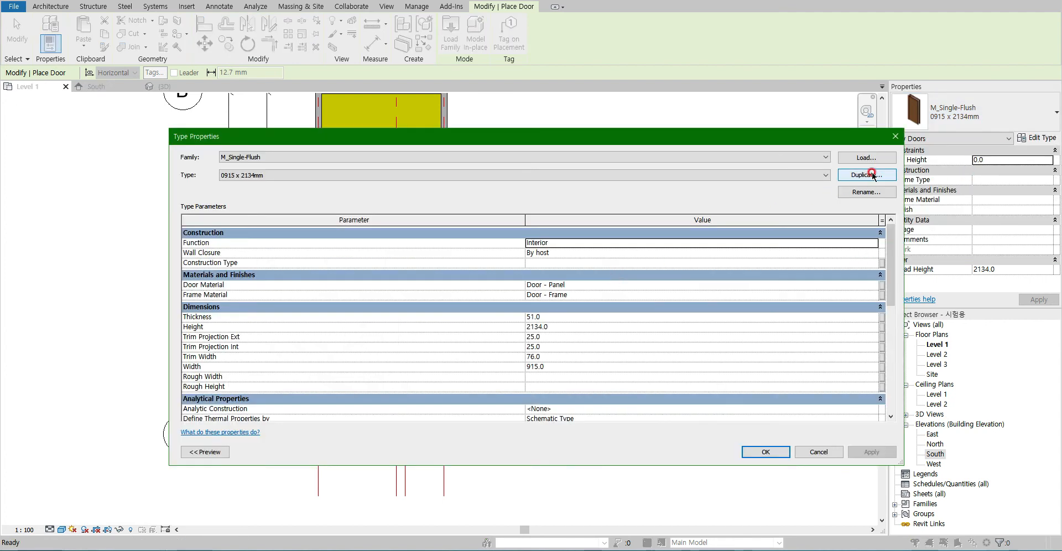
{"action": "left_click", "coordinate": [866, 175]}
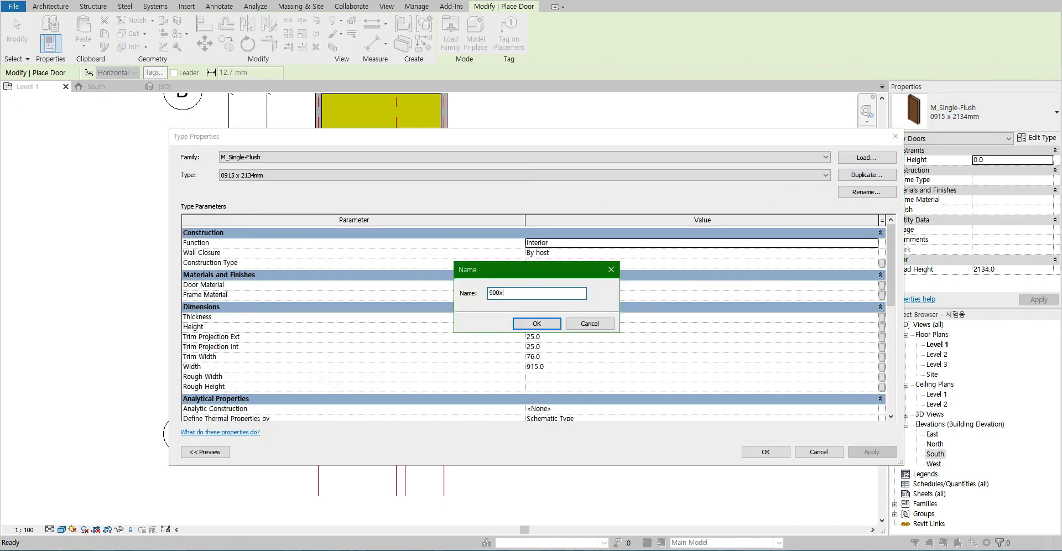
{"action": "type", "text": "900x2100"}
{"action": "key", "text": "Return"}
{"action": "left_click", "coordinate": [505, 249]}
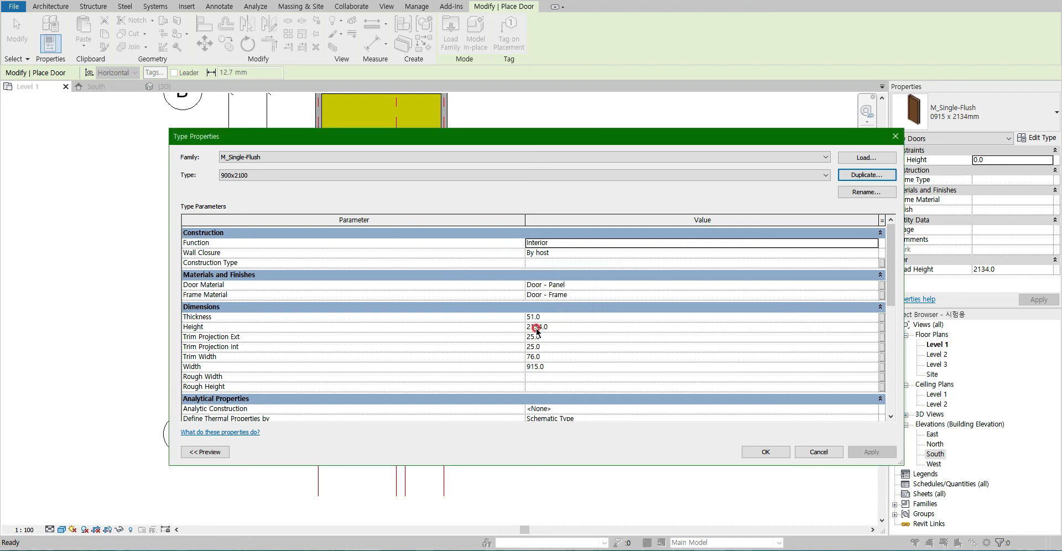
Duplicate the door type again as 750x2100, and set its width to 750 and height to 2100
{"action": "left_click", "coordinate": [797, 177]}
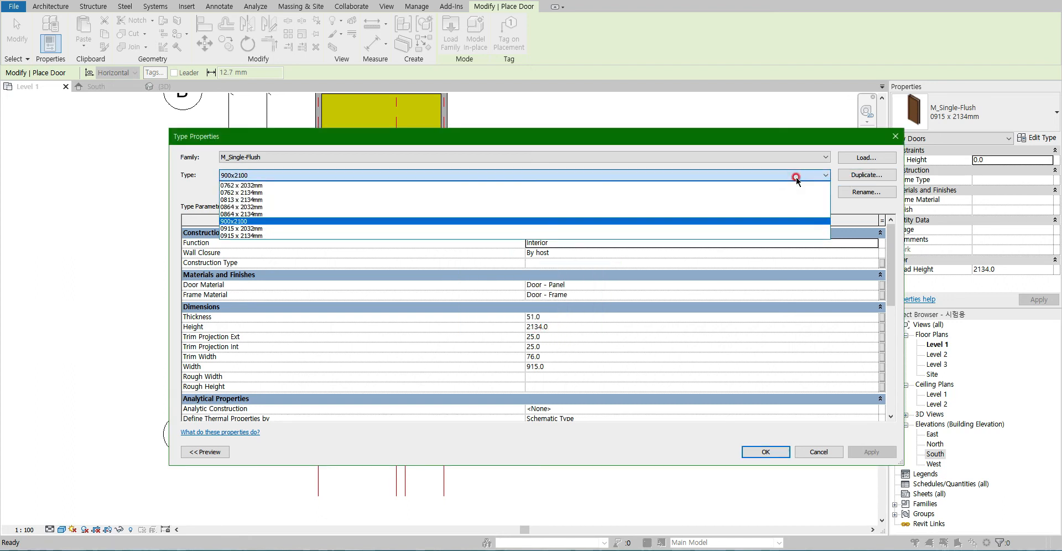
{"action": "left_click", "coordinate": [796, 177]}
{"action": "left_click", "coordinate": [864, 175]}
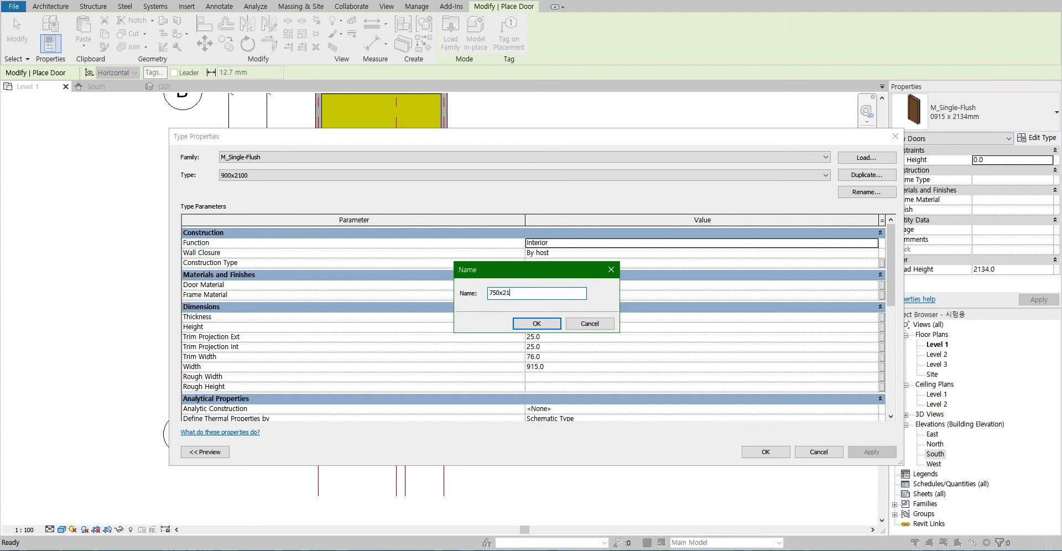
{"action": "key", "text": "Return"}
{"action": "left_click", "coordinate": [251, 159]}
{"action": "left_click", "coordinate": [297, 145]}
{"action": "left_click", "coordinate": [559, 366]}
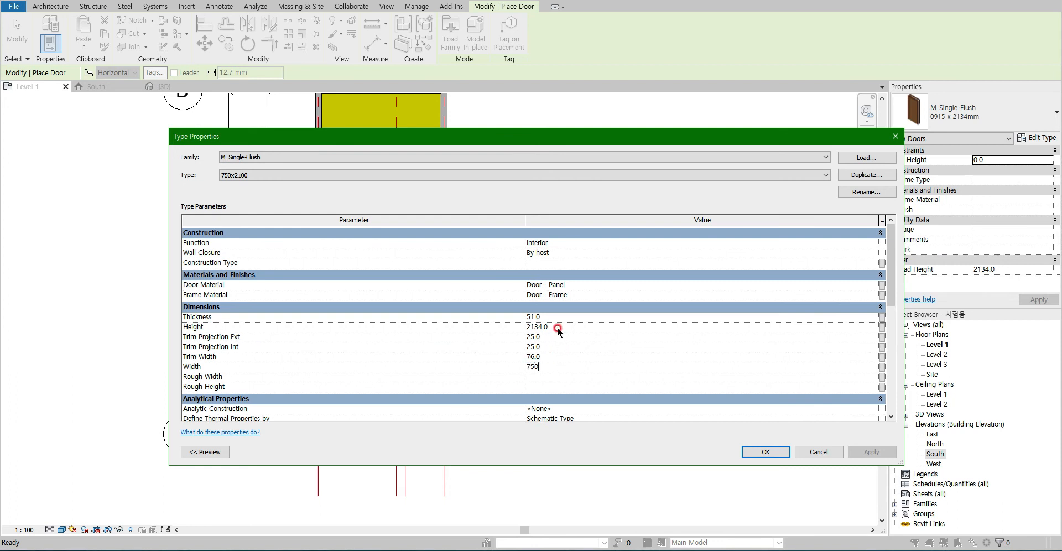
{"action": "type", "text": "2100"}
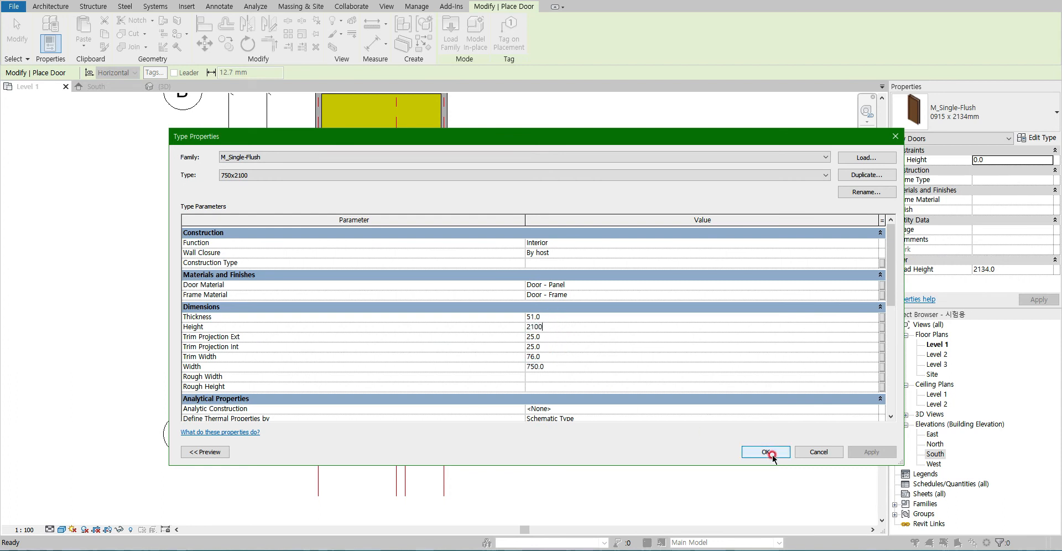
{"action": "left_click", "coordinate": [766, 451]}
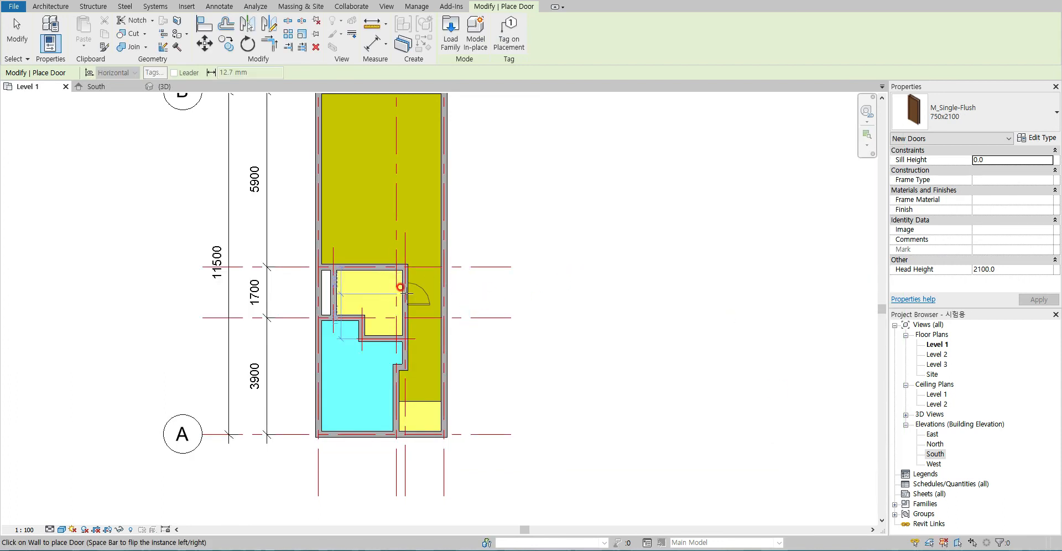
Place the 750x2100 door in the bathroom's corridor-side wall, near its lower corner and swinging into the corridor
{"action": "scroll", "coordinate": [411, 343], "scroll_direction": "up", "scroll_amount": 1}
{"action": "scroll", "coordinate": [412, 343], "scroll_direction": "up", "scroll_amount": 1}
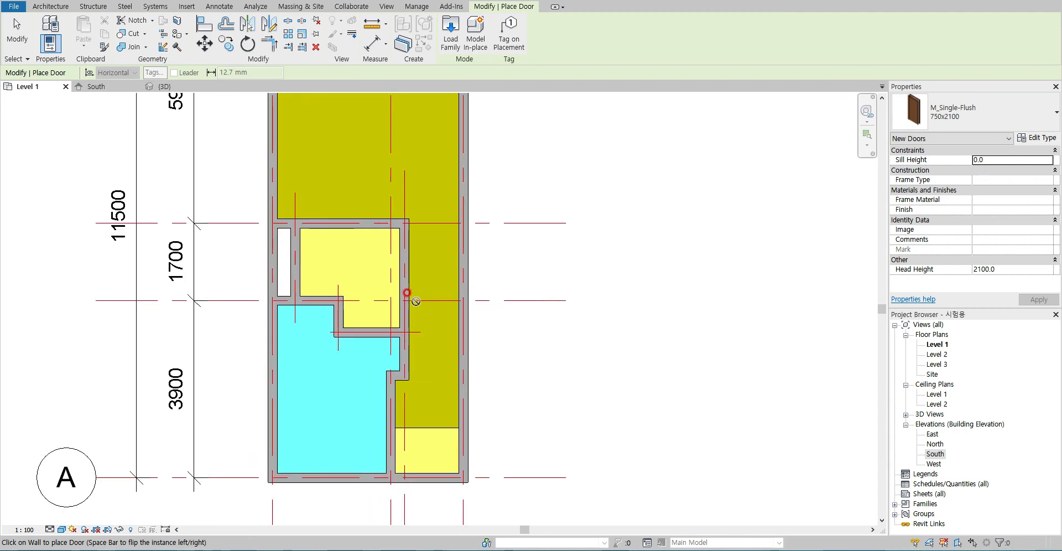
{"action": "left_click", "coordinate": [406, 310]}
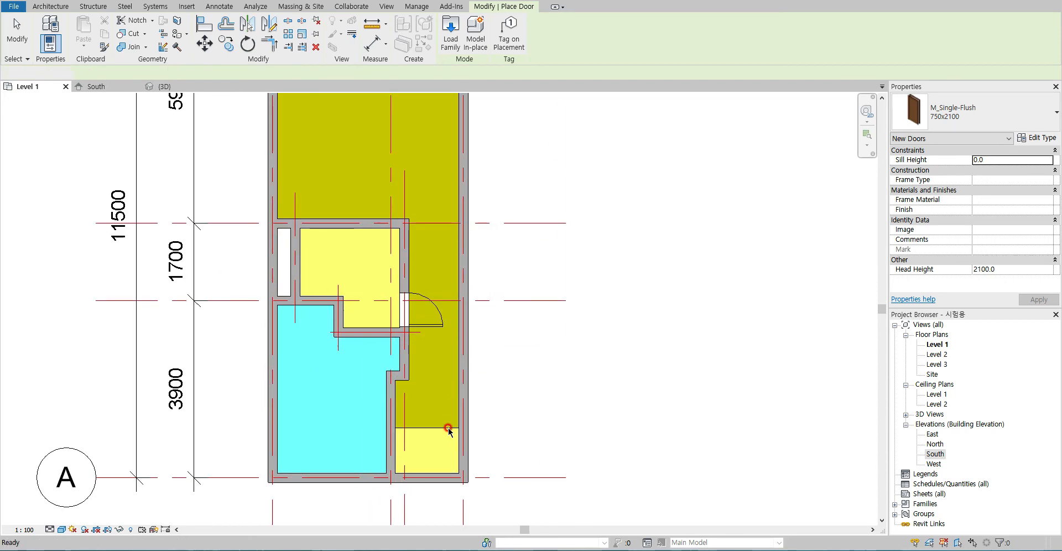
{"action": "key", "text": "Escape"}
{"action": "key", "text": "Escape"}
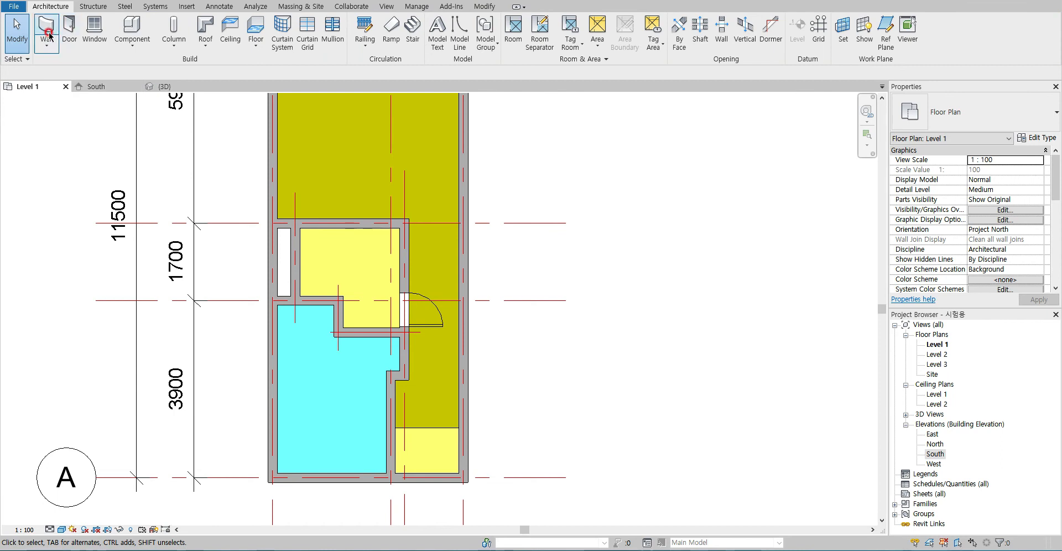
Choose the M_Single-Flush 900x2100 door type for placement and set its height to 2100 and width to 900
{"action": "left_click", "coordinate": [69, 28]}
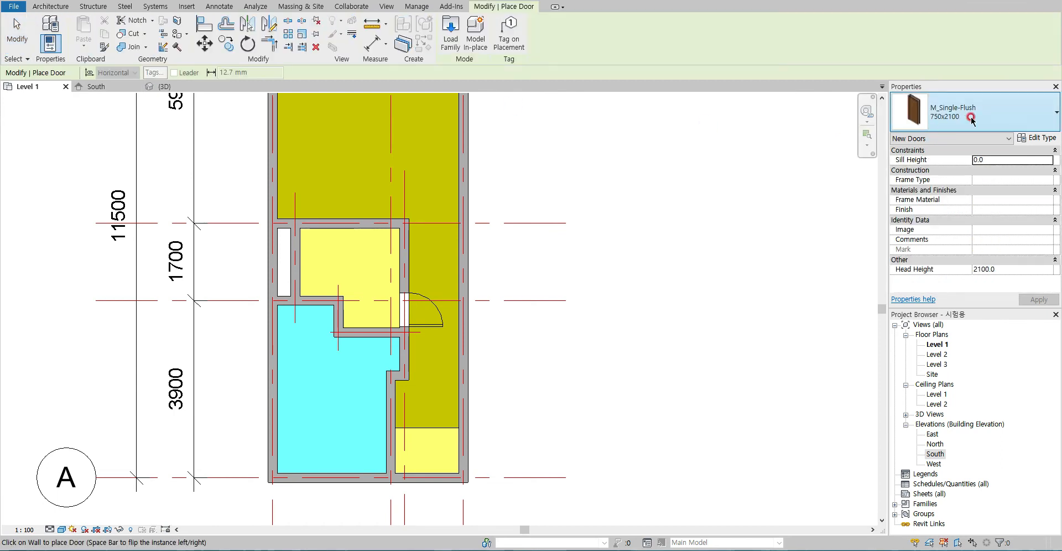
{"action": "left_click", "coordinate": [977, 113]}
{"action": "left_click", "coordinate": [947, 253]}
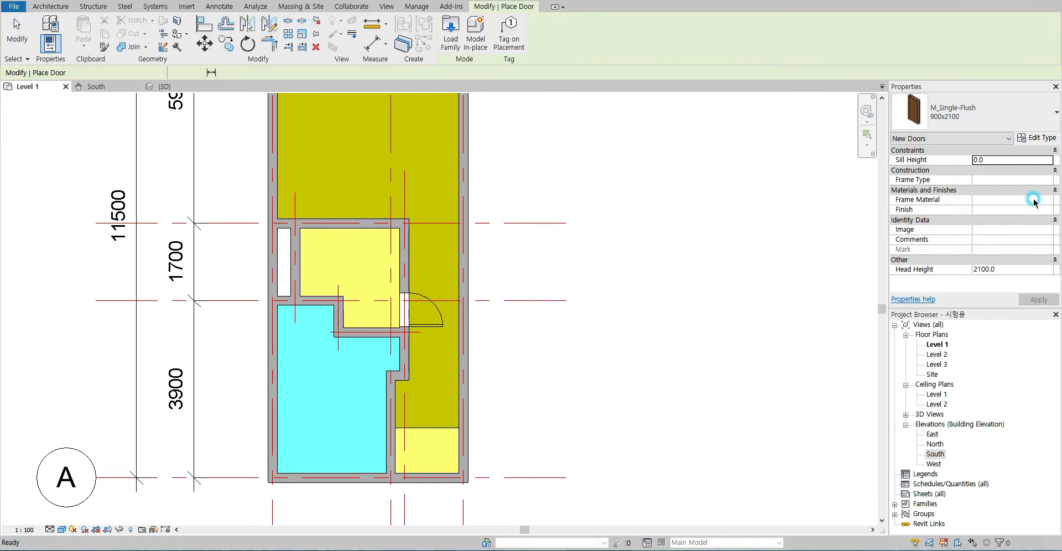
{"action": "left_click", "coordinate": [1034, 137]}
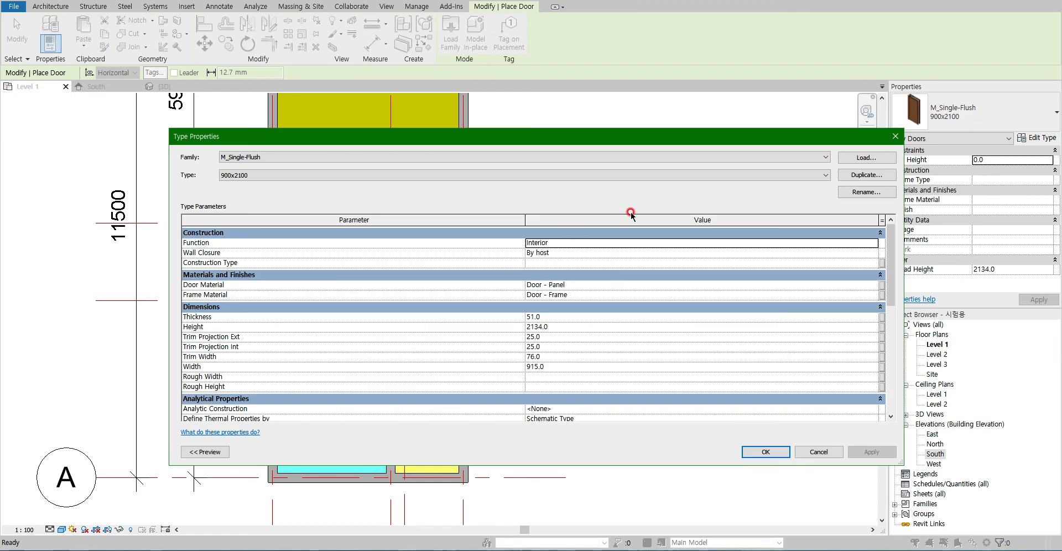
{"action": "left_click", "coordinate": [568, 328]}
{"action": "type", "text": "2"}
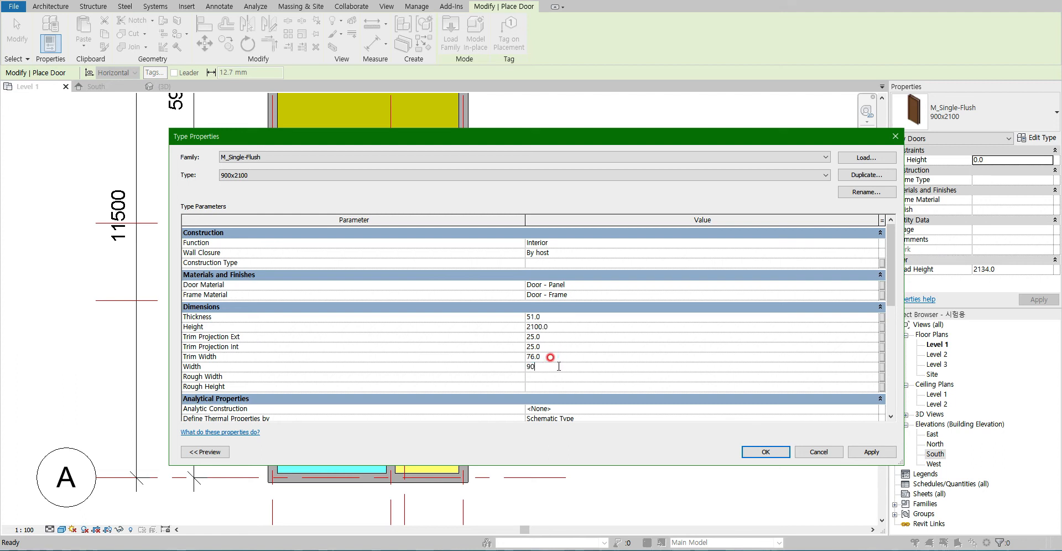
{"action": "left_click", "coordinate": [757, 449]}
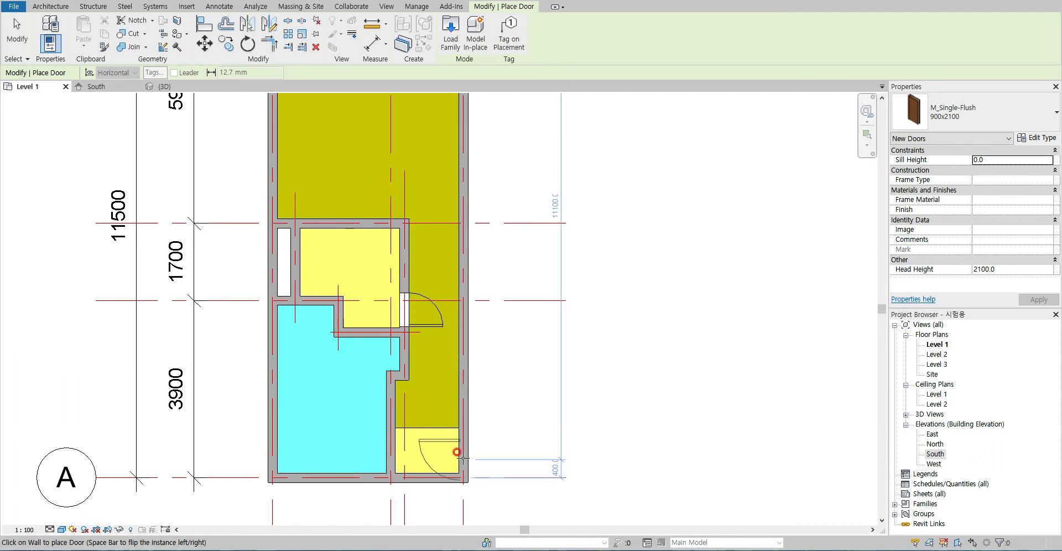
Place the 900x2100 door in the exterior wall beside the entrance floor, swinging outward and centred about 600 mm from grid A
{"action": "left_click", "coordinate": [473, 449]}
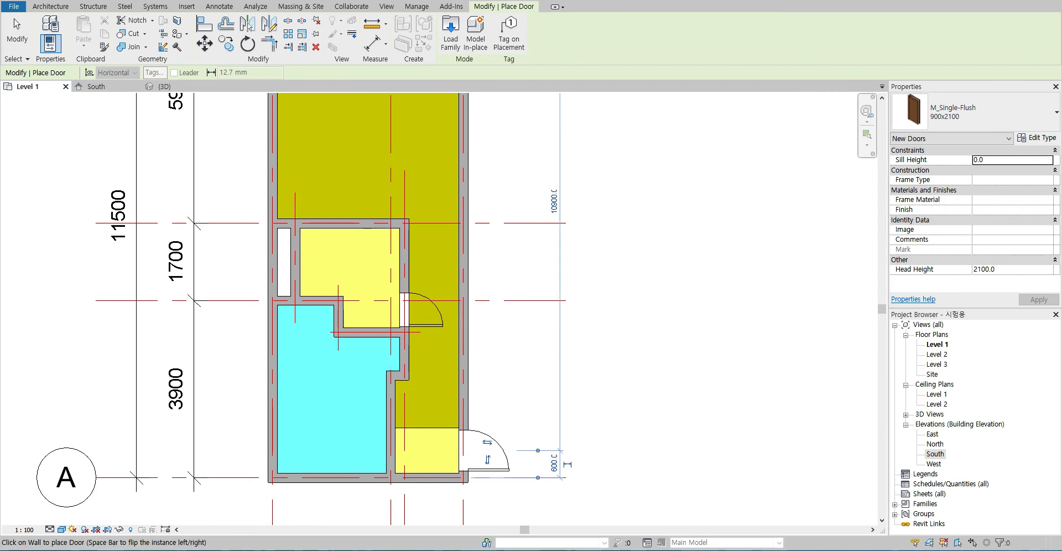
{"action": "key", "text": "alt+Tab"}
{"action": "key", "text": "alt+Tab"}
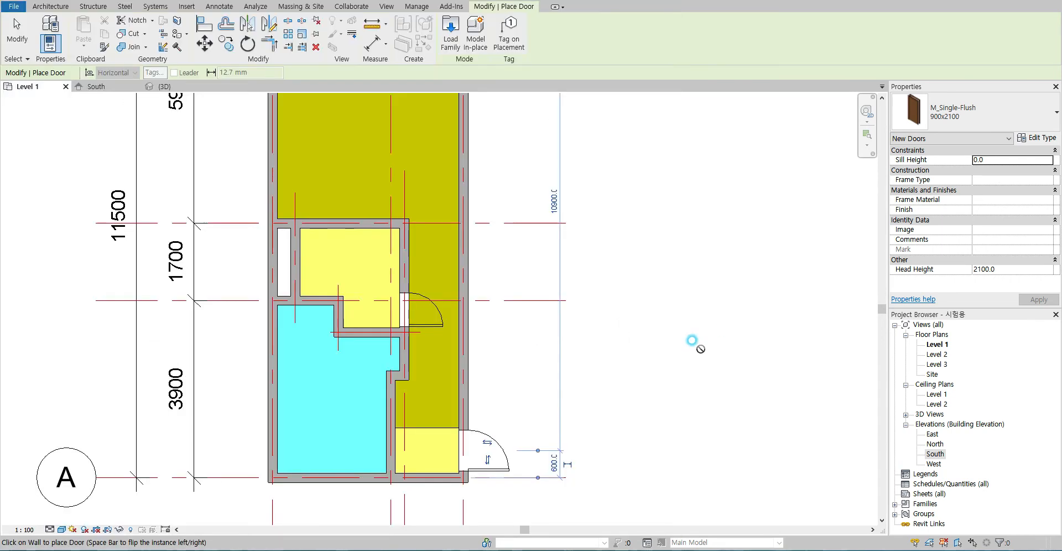
Move the short jog wall of the dressing room down to about 1600 mm below the bathroom's lower wall
{"action": "scroll", "coordinate": [406, 346], "scroll_direction": "up", "scroll_amount": 2}
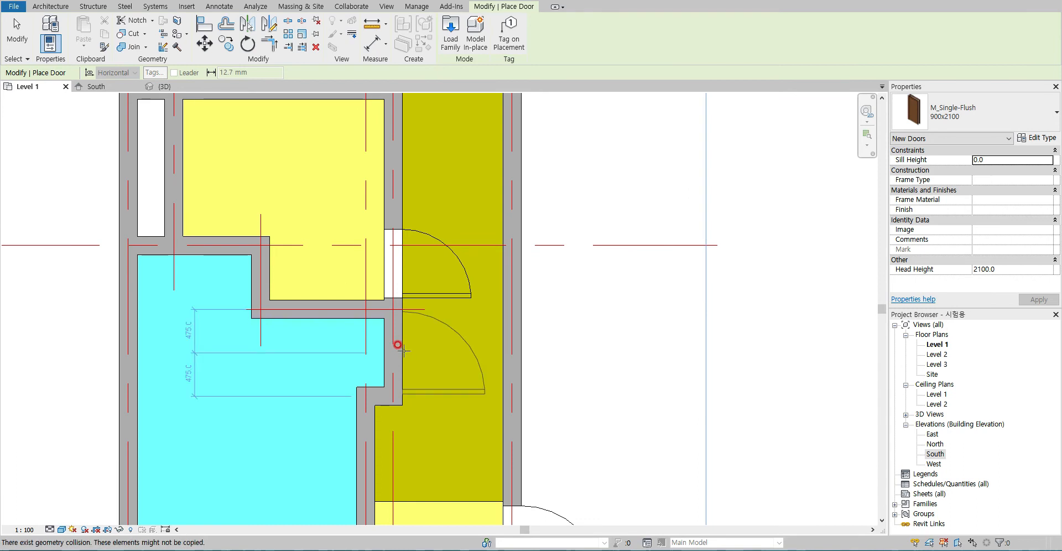
{"action": "key", "text": "Escape"}
{"action": "key", "text": "Escape"}
{"action": "left_click", "coordinate": [377, 400]}
{"action": "left_click_drag", "start_coordinate": [376, 400], "coordinate": [383, 455]}
{"action": "left_click", "coordinate": [111, 266]}
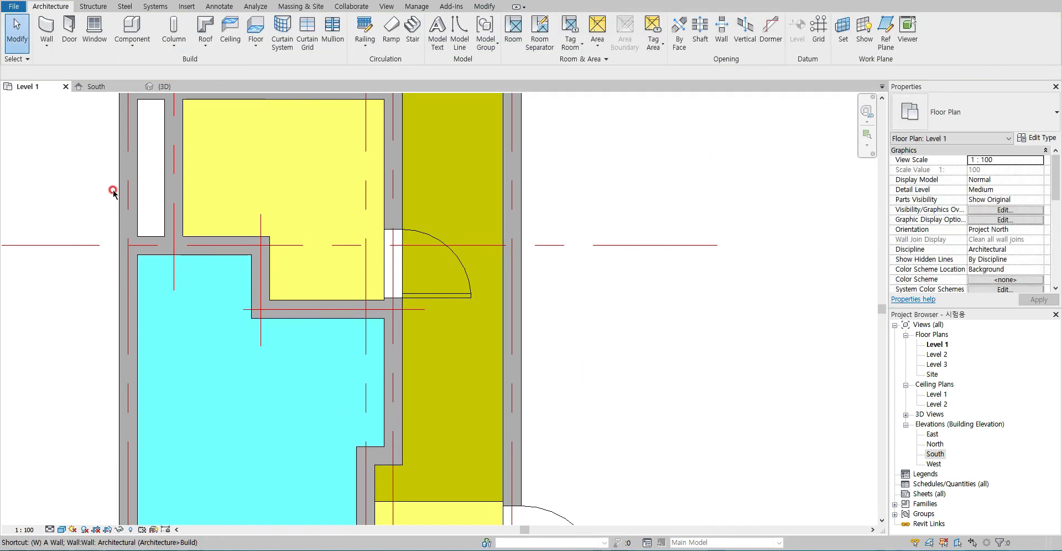
Place a 900x2100 door in the dressing room's corridor-side wall, swinging into the corridor and centred about 540 mm below the bathroom's lower wall
{"action": "left_click", "coordinate": [69, 31]}
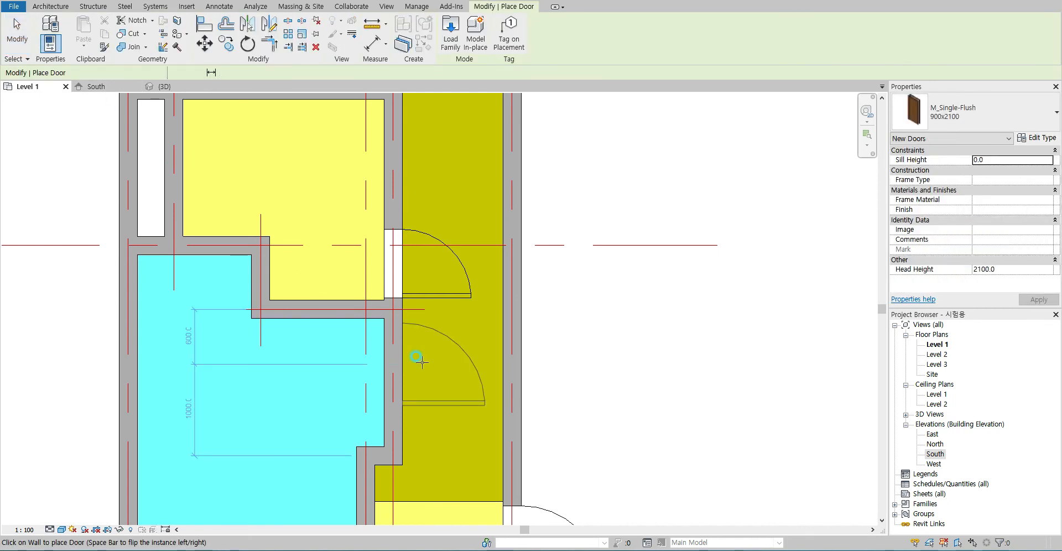
{"action": "left_click", "coordinate": [399, 364]}
{"action": "key", "text": "Escape"}
{"action": "scroll", "coordinate": [409, 332], "scroll_direction": "up", "scroll_amount": 3}
{"action": "left_click", "coordinate": [414, 322]}
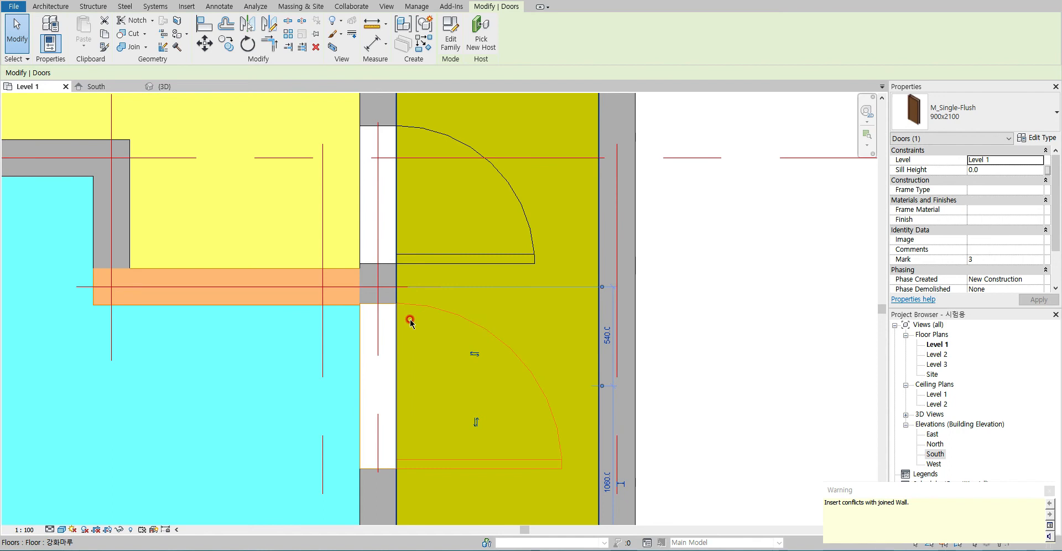
{"action": "scroll", "coordinate": [367, 294], "scroll_direction": "up", "scroll_amount": 5}
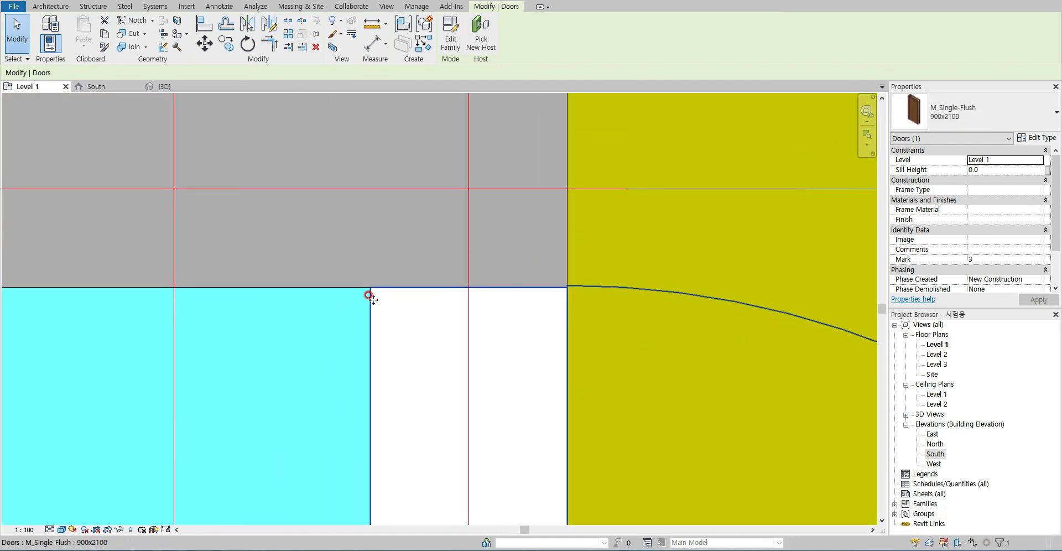
{"action": "scroll", "coordinate": [371, 302], "scroll_direction": "down", "scroll_amount": 5}
{"action": "key", "text": "Escape"}
Align the upper face of the dressing room's short jog wall with the lower edge of the new door
{"action": "middle_click_drag", "start_coordinate": [368, 444], "coordinate": [344, 387]}
{"action": "scroll", "coordinate": [344, 388], "scroll_direction": "up", "scroll_amount": 1}
{"action": "key", "text": "a"}
{"action": "key", "text": "l"}
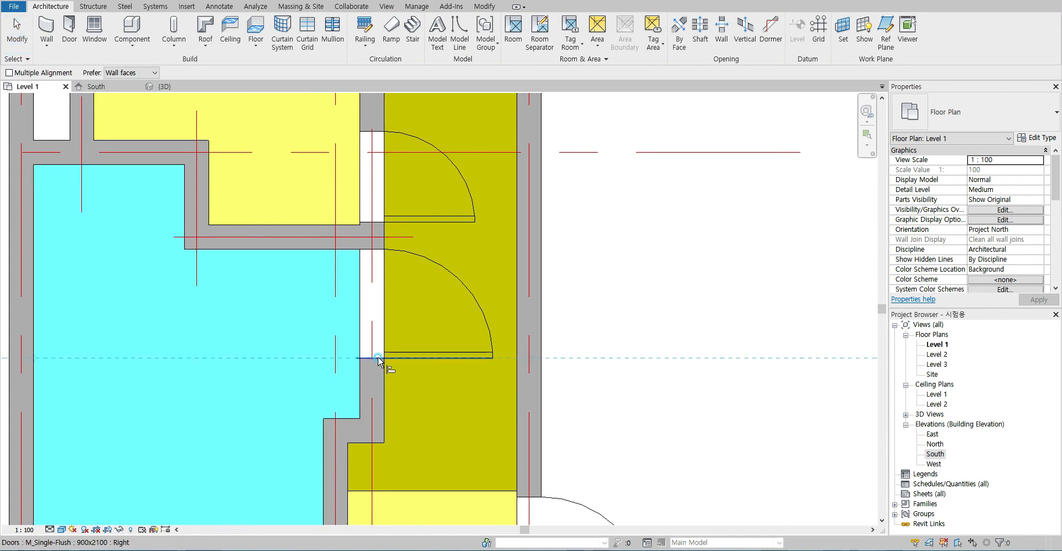
{"action": "scroll", "coordinate": [347, 423], "scroll_direction": "down", "scroll_amount": 2}
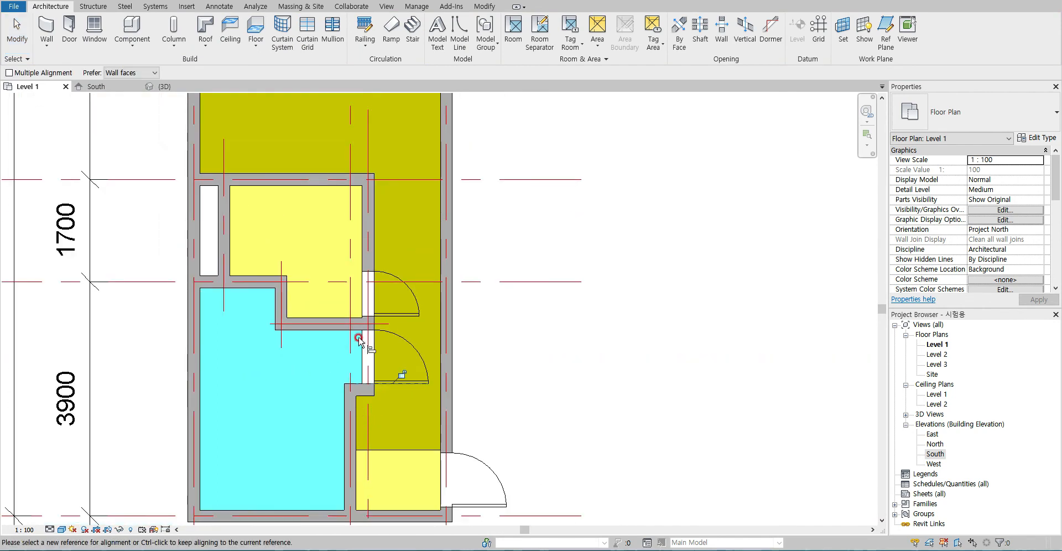
Align the dressing room door's upper edge with the lower face of the bathroom wall
{"action": "key", "text": "Escape"}
{"action": "scroll", "coordinate": [377, 311], "scroll_direction": "up", "scroll_amount": 3}
{"action": "key", "text": "a"}
{"action": "key", "text": "l"}
{"action": "left_click", "coordinate": [343, 352]}
{"action": "left_click", "coordinate": [348, 347]}
{"action": "scroll", "coordinate": [380, 368], "scroll_direction": "down", "scroll_amount": 5}
Align the entrance door's lower edge with the inner face of the exterior wall on grid A, checking it against the reference plan
{"action": "middle_click_drag", "start_coordinate": [362, 365], "coordinate": [299, 187]}
{"action": "scroll", "coordinate": [383, 381], "scroll_direction": "up", "scroll_amount": 2}
{"action": "scroll", "coordinate": [384, 381], "scroll_direction": "up", "scroll_amount": 3}
{"action": "key", "text": "alt+Tab"}
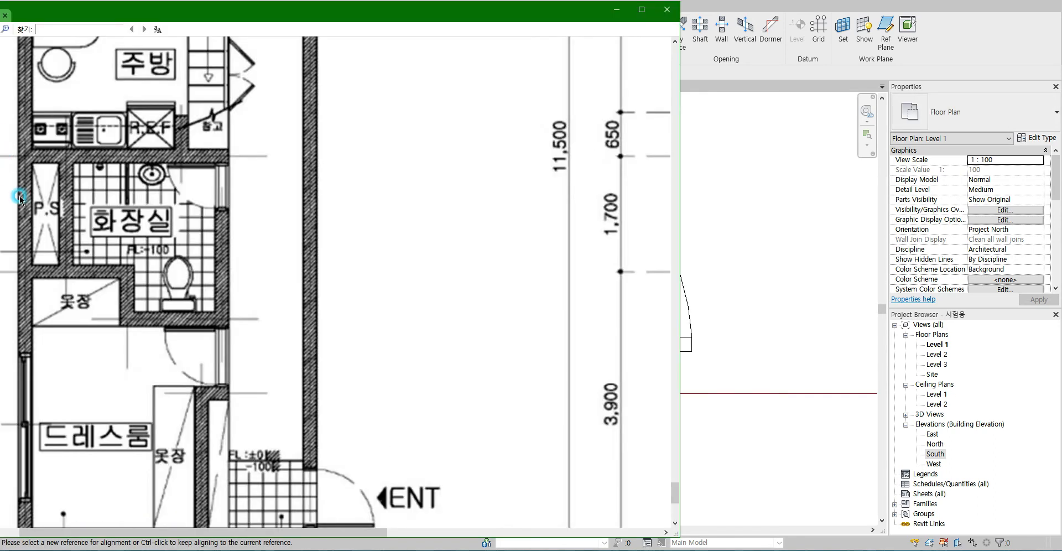
{"action": "scroll", "coordinate": [129, 217], "scroll_direction": "up", "scroll_amount": 2, "text": "ctrl"}
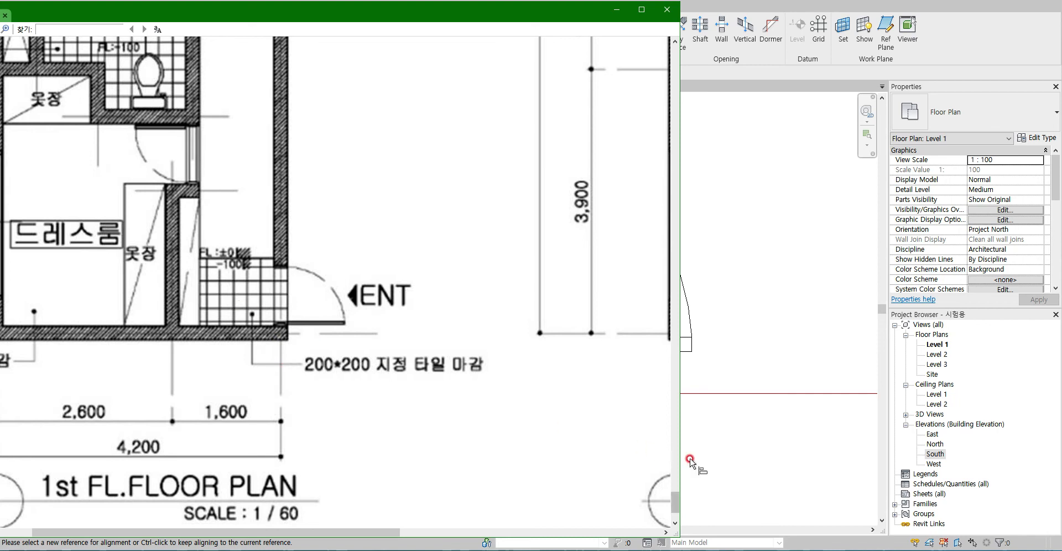
{"action": "key", "text": "alt+Tab"}
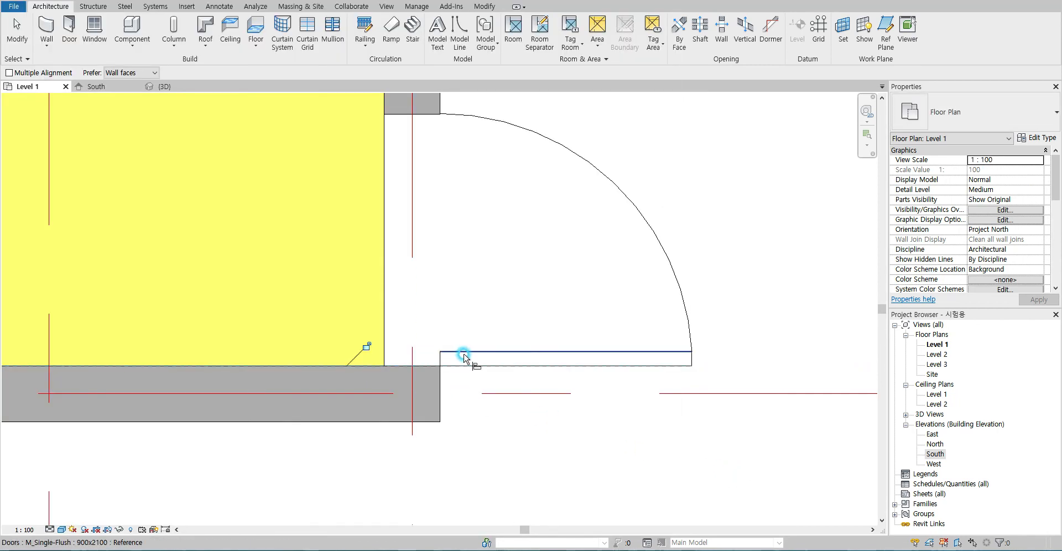
{"action": "scroll", "coordinate": [434, 376], "scroll_direction": "down", "scroll_amount": 6}
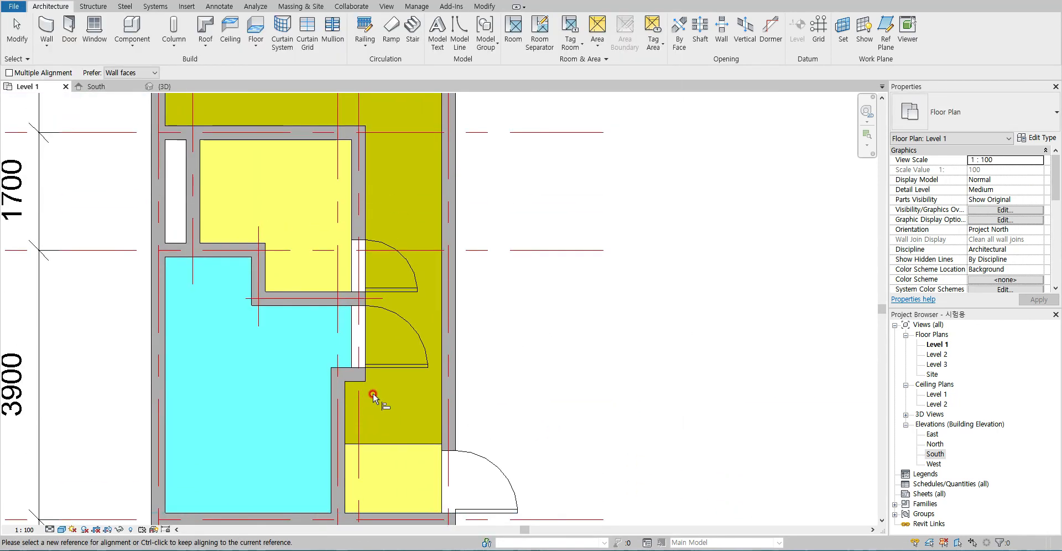
{"action": "key", "text": "Escape"}
{"action": "key", "text": "Escape"}
Flip the dressing room door to swing into the room with its hinge at the upper end, as in the reference plan
{"action": "key", "text": "alt+Tab"}
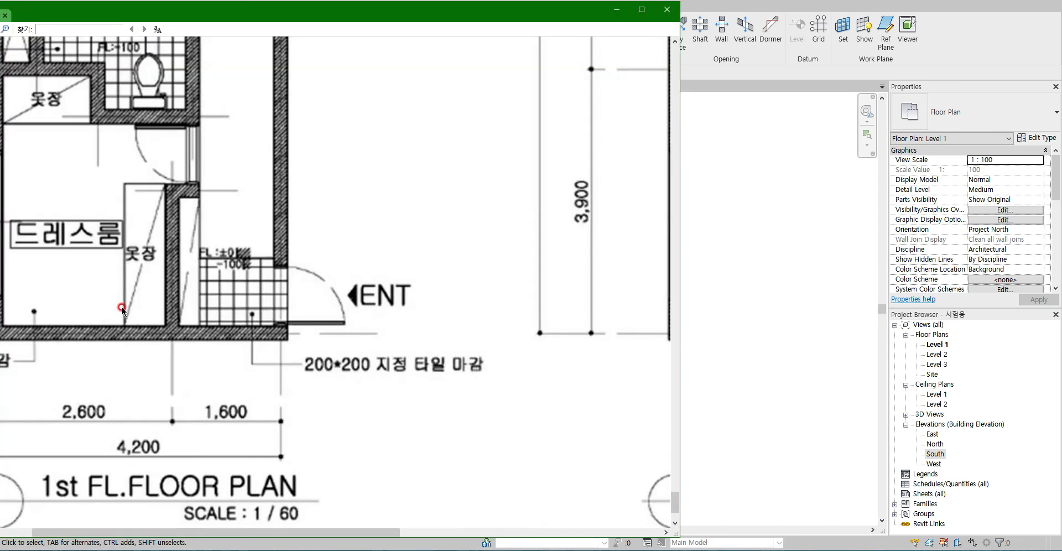
{"action": "scroll", "coordinate": [236, 166], "scroll_direction": "up", "scroll_amount": 3}
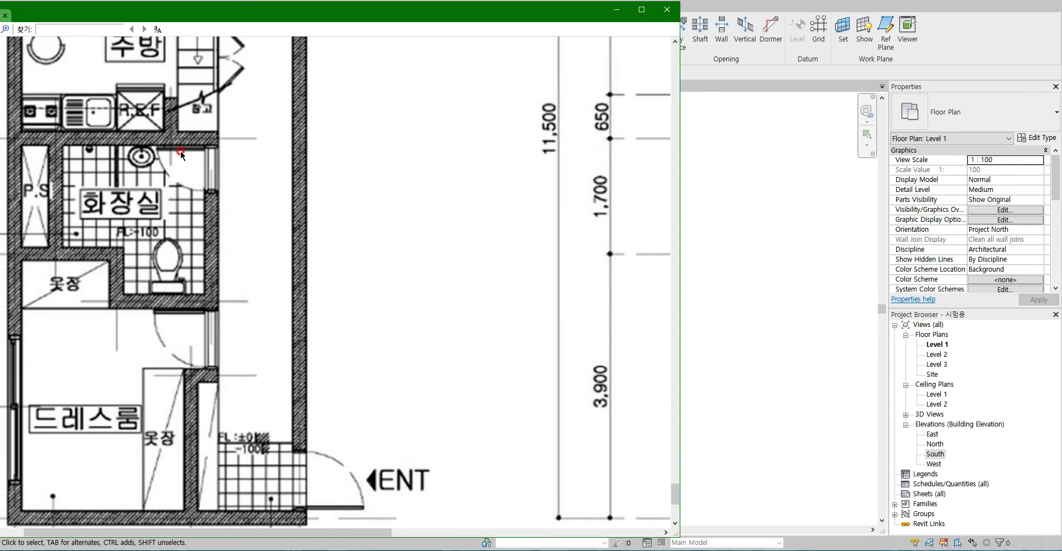
{"action": "key", "text": "alt+Tab"}
{"action": "left_click", "coordinate": [409, 289]}
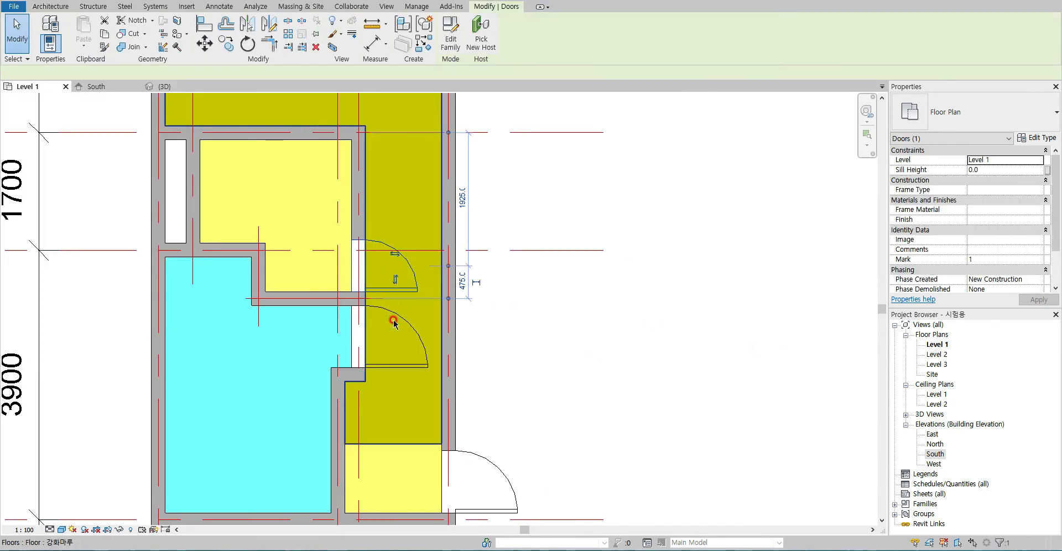
{"action": "left_click", "coordinate": [563, 330]}
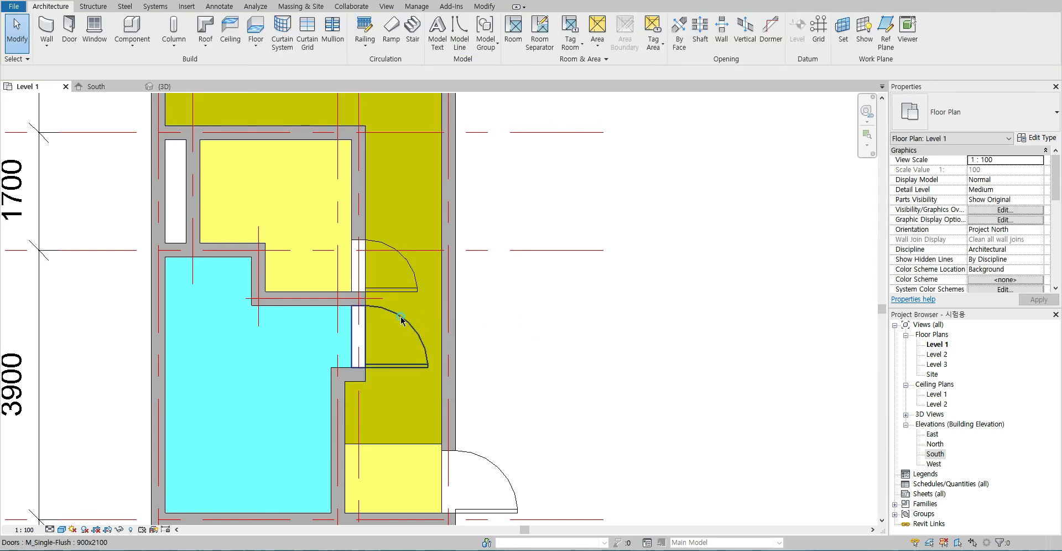
{"action": "left_click", "coordinate": [415, 327]}
{"action": "left_click", "coordinate": [395, 348]}
Align the bathroom door's upper edge with the inner face of the bathroom's upper wall, following the reference plan
{"action": "left_click", "coordinate": [391, 286]}
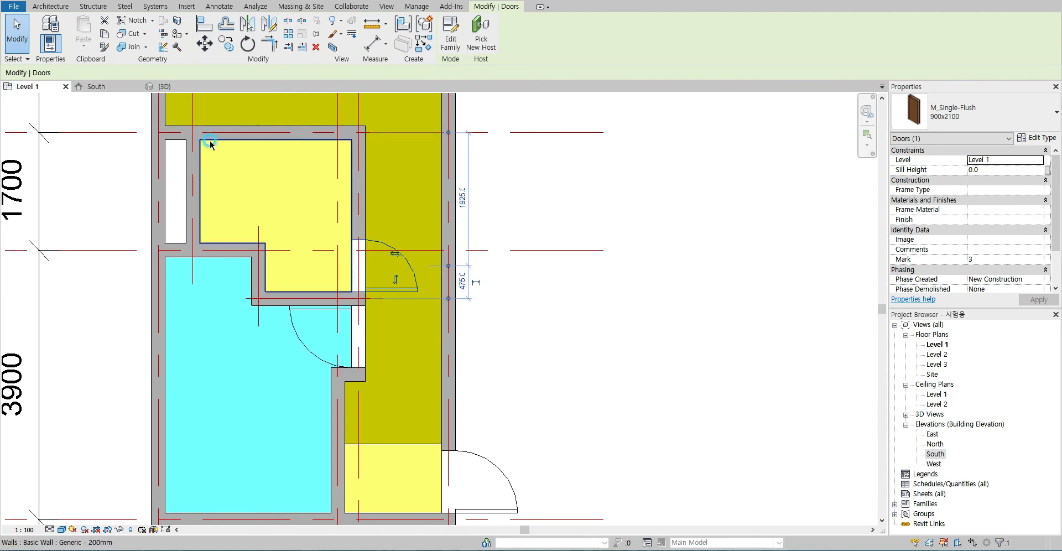
{"action": "key", "text": "alt+Tab"}
{"action": "key", "text": "alt+Tab"}
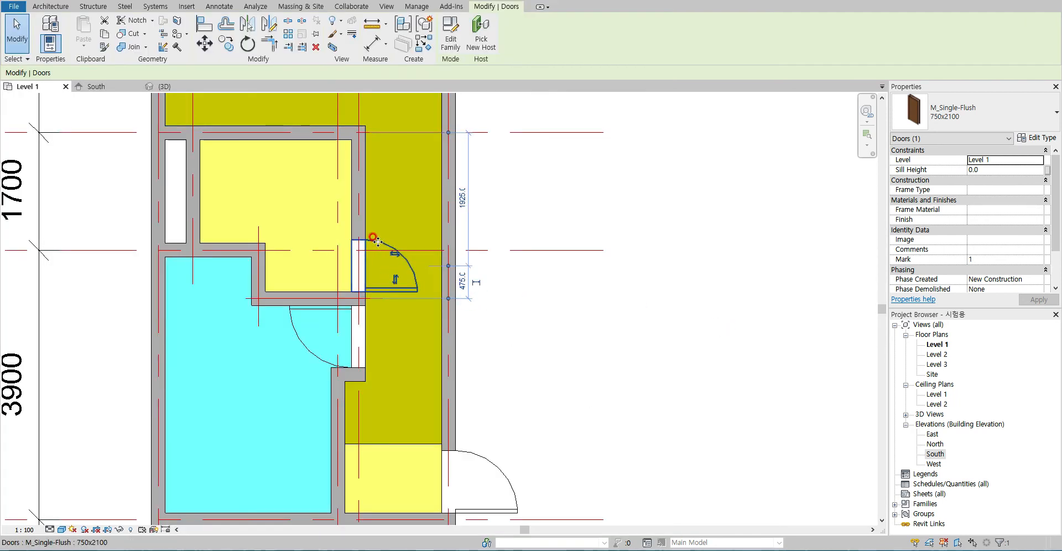
{"action": "left_click", "coordinate": [563, 262]}
{"action": "left_click", "coordinate": [332, 149]}
{"action": "left_click", "coordinate": [360, 241]}
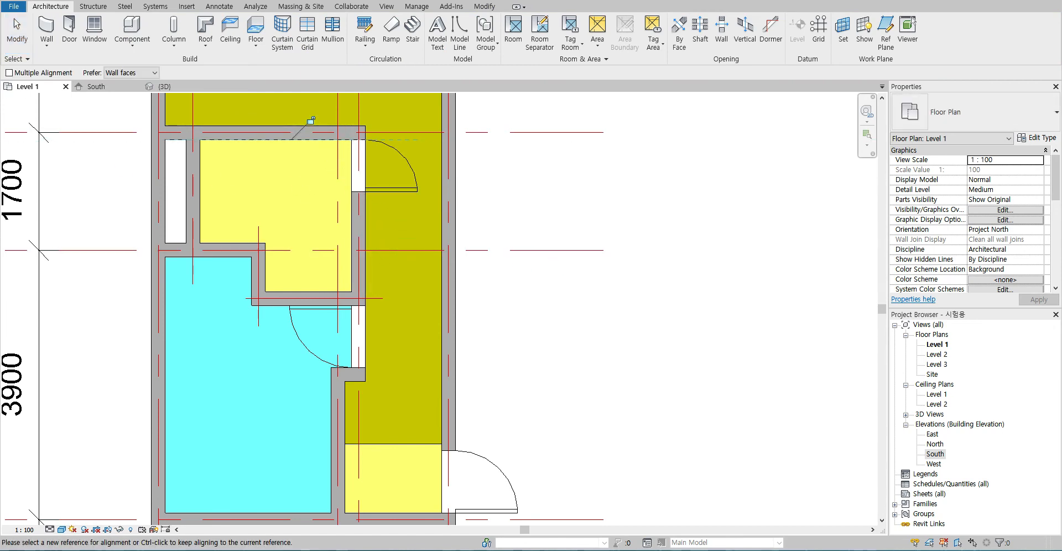
Flip the bathroom door to swing into the bathroom with its hinge beside the upper wall, following the reference plan
{"action": "key", "text": "alt+Tab"}
{"action": "left_click_drag", "start_coordinate": [206, 205], "coordinate": [313, 294]}
{"action": "left_click", "coordinate": [742, 314]}
{"action": "left_click", "coordinate": [369, 185]}
{"action": "key", "text": "Escape"}
{"action": "key", "text": "Escape"}
{"action": "left_click", "coordinate": [406, 163]}
{"action": "left_click", "coordinate": [391, 166]}
{"action": "left_click", "coordinate": [324, 180]}
{"action": "key", "text": "Escape"}
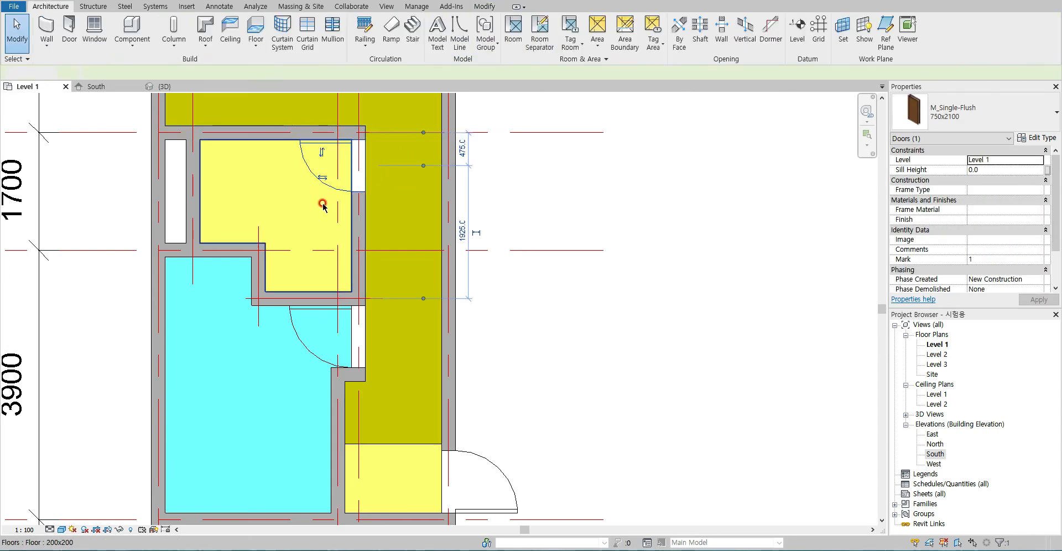
Examine the first-floor reference plan for window positions in the dressing room and the living room
{"action": "scroll", "coordinate": [429, 405], "scroll_direction": "down", "scroll_amount": 4}
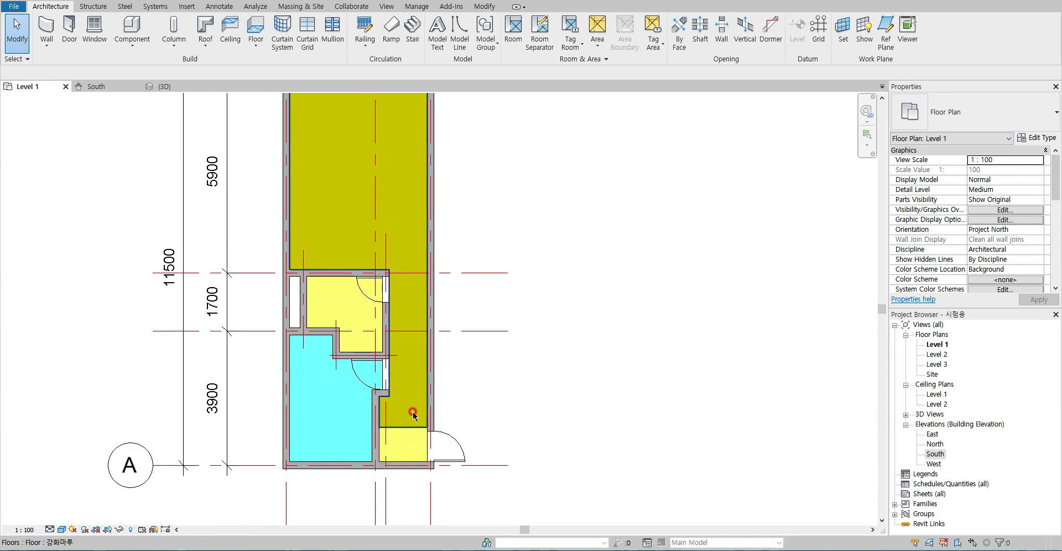
{"action": "key", "text": "alt+Tab"}
{"action": "left_click_drag", "start_coordinate": [128, 431], "coordinate": [270, 196]}
{"action": "left_click_drag", "start_coordinate": [258, 314], "coordinate": [293, 374]}
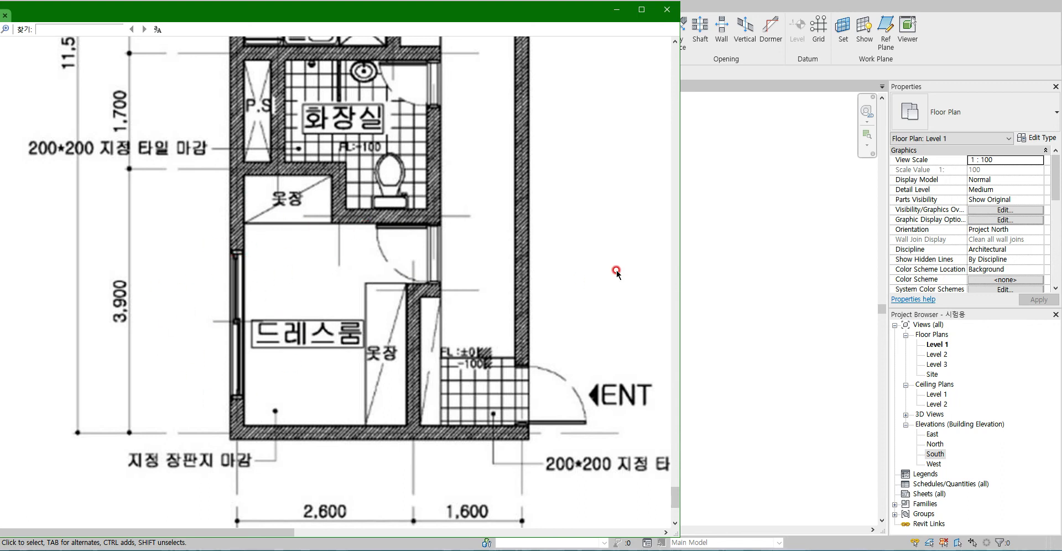
{"action": "scroll", "coordinate": [314, 192], "scroll_direction": "up", "scroll_amount": 7}
{"action": "scroll", "coordinate": [277, 205], "scroll_direction": "right", "scroll_amount": 2}
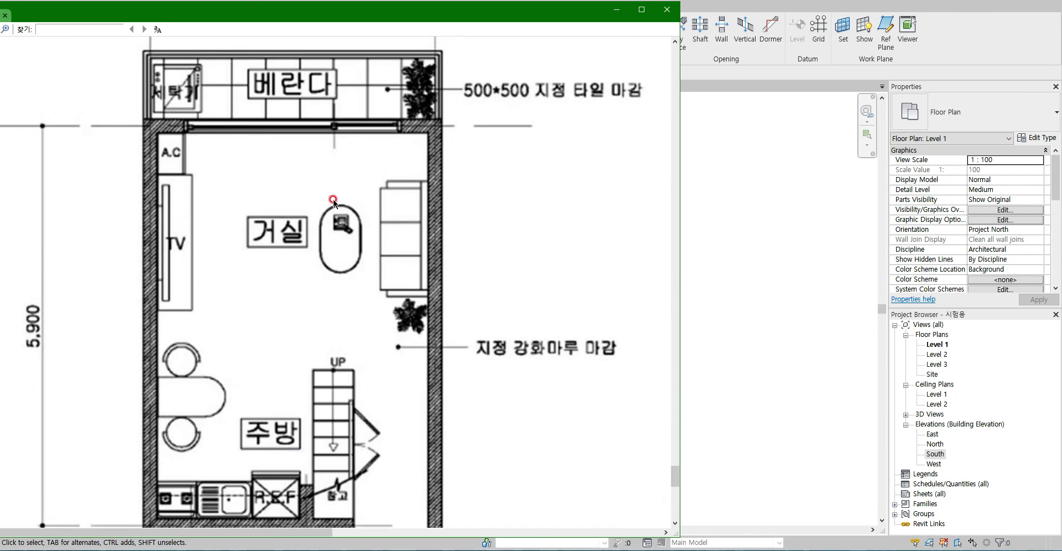
{"action": "left_click", "coordinate": [5, 15]}
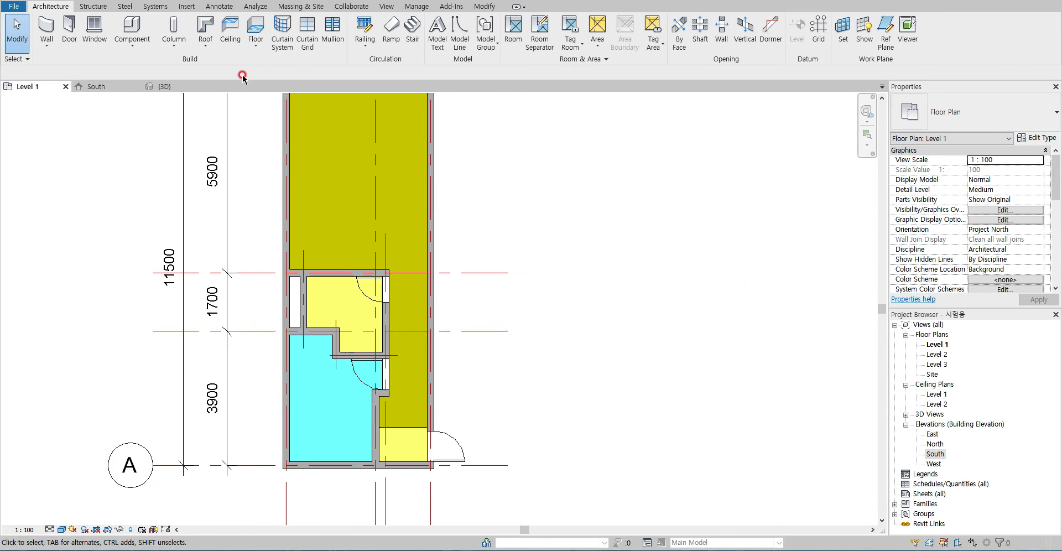
Duplicate the M_Fixed 0406 x 0610mm window type as 900x2400 and set its height to 900 and width to 2400
{"action": "left_click", "coordinate": [87, 39]}
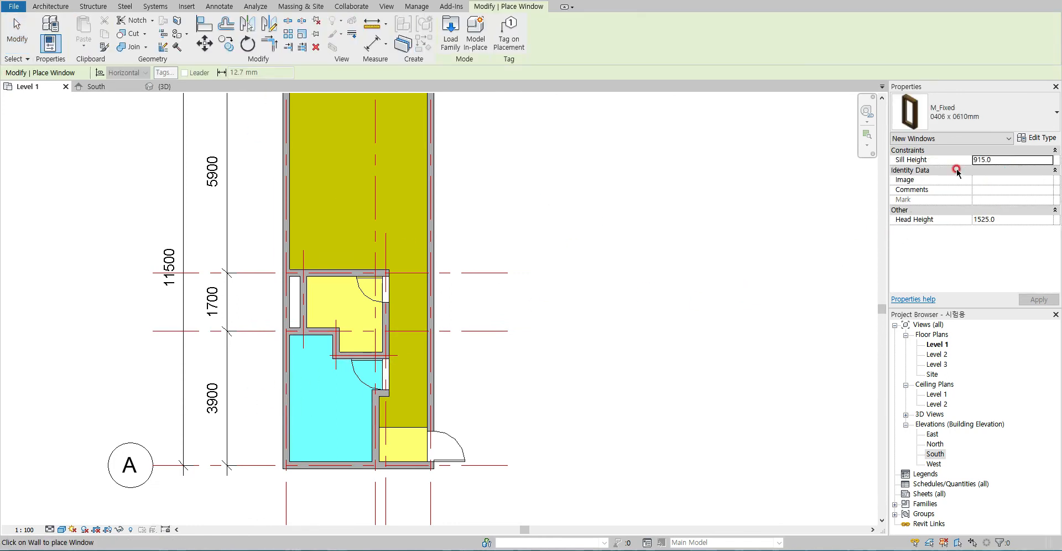
{"action": "left_click", "coordinate": [980, 104]}
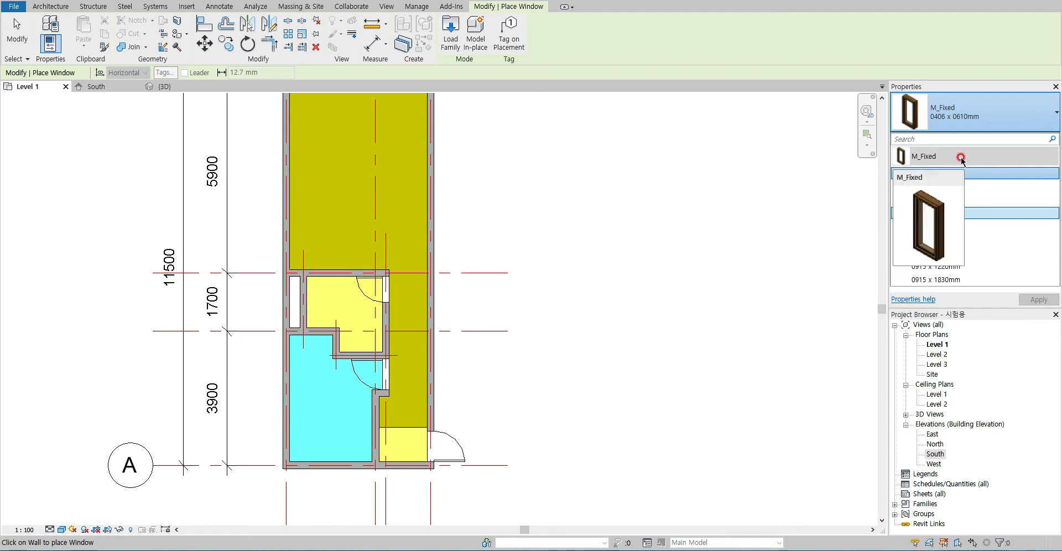
{"action": "left_click", "coordinate": [1013, 160]}
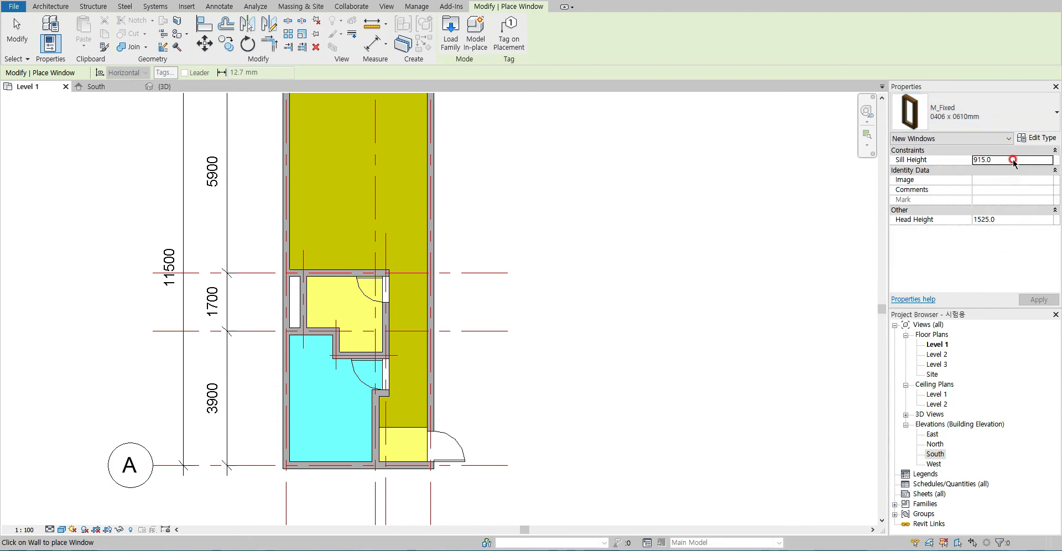
{"action": "left_click", "coordinate": [1041, 138]}
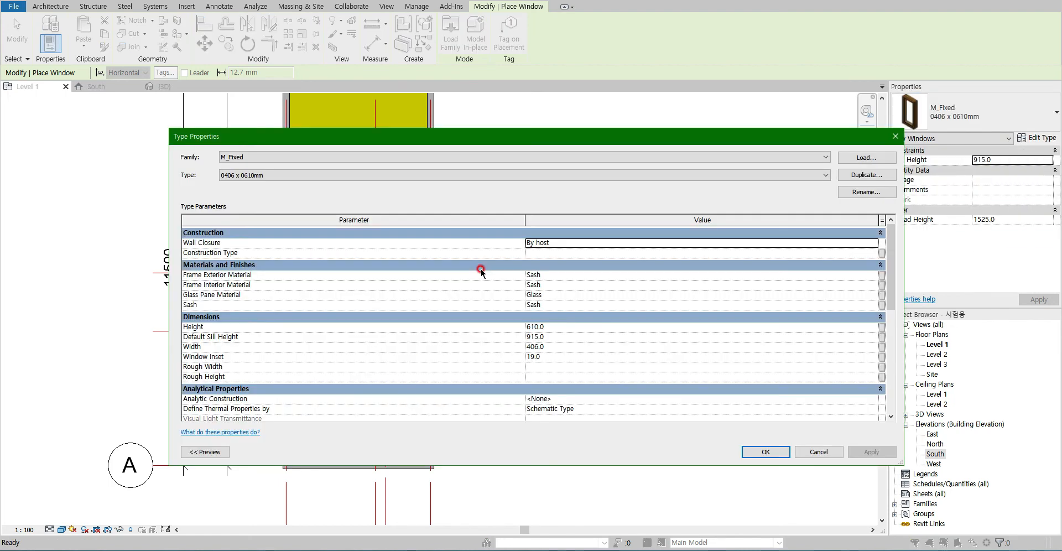
{"action": "left_click", "coordinate": [865, 175]}
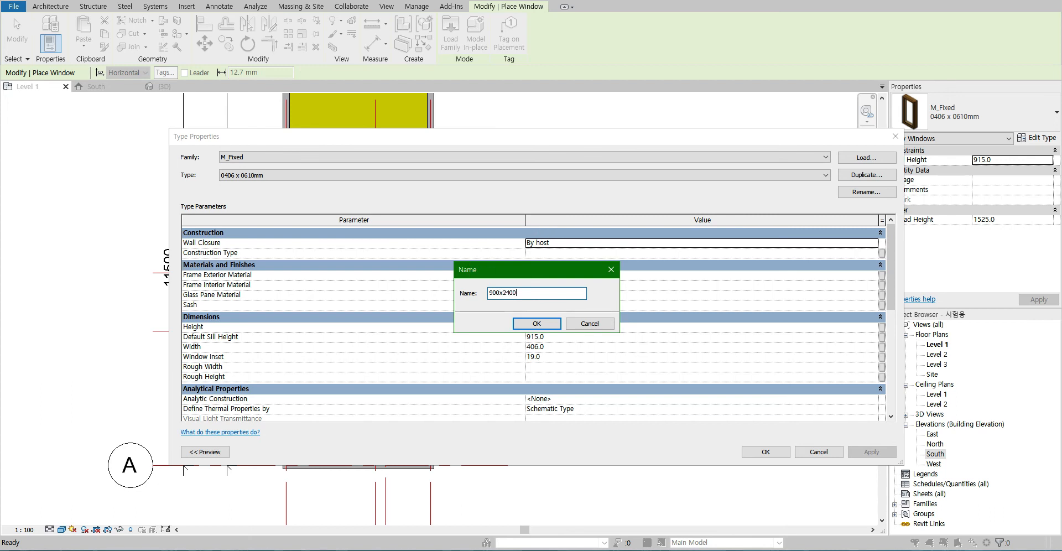
{"action": "left_click", "coordinate": [515, 317]}
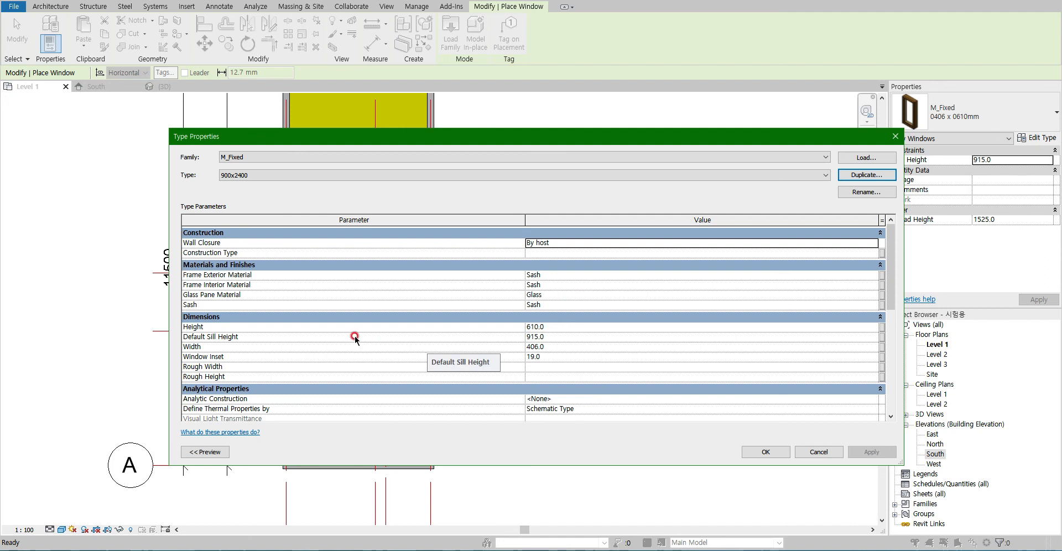
{"action": "left_click", "coordinate": [567, 327]}
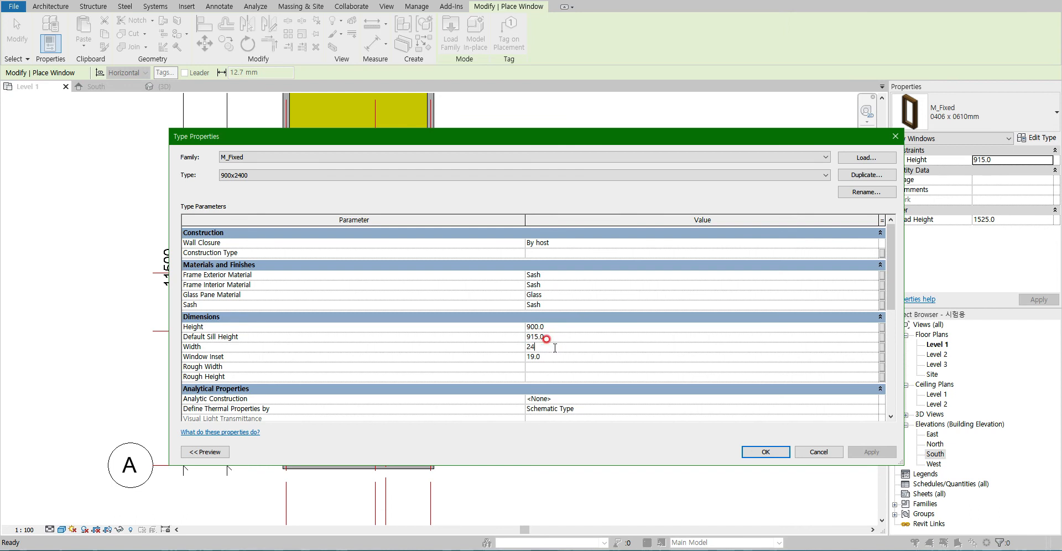
{"action": "left_click", "coordinate": [768, 451]}
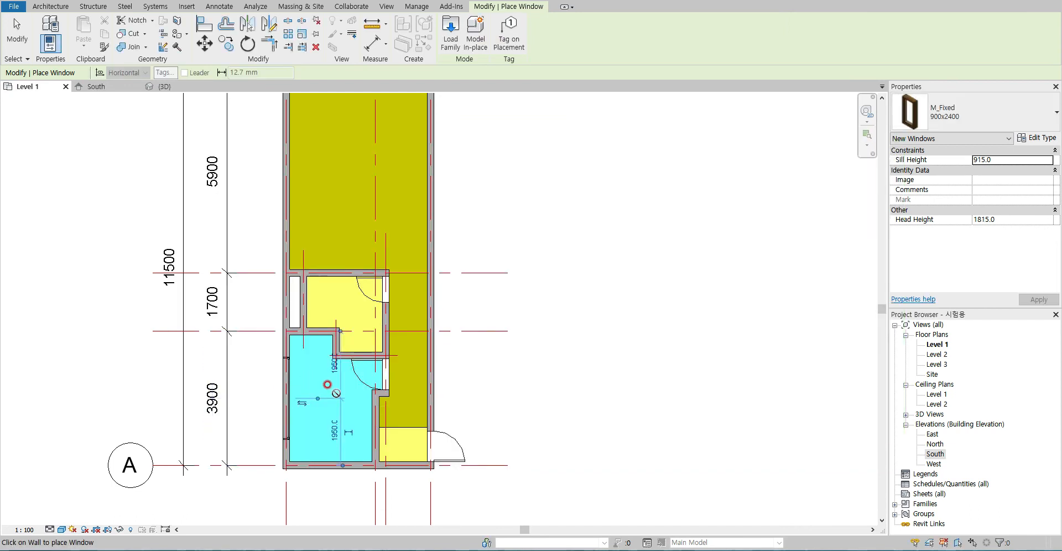
Place the 900x2400 window in the dressing room's outer wall, centred 1950 mm from grid A, and compare its position with the reference plan
{"action": "key", "text": "Escape"}
{"action": "key", "text": "Escape"}
{"action": "key", "text": "alt+Tab"}
{"action": "scroll", "coordinate": [263, 180], "scroll_direction": "down", "scroll_amount": 8}
{"action": "scroll", "coordinate": [263, 180], "scroll_direction": "down", "scroll_amount": 3}
{"action": "key", "text": "alt+Tab"}
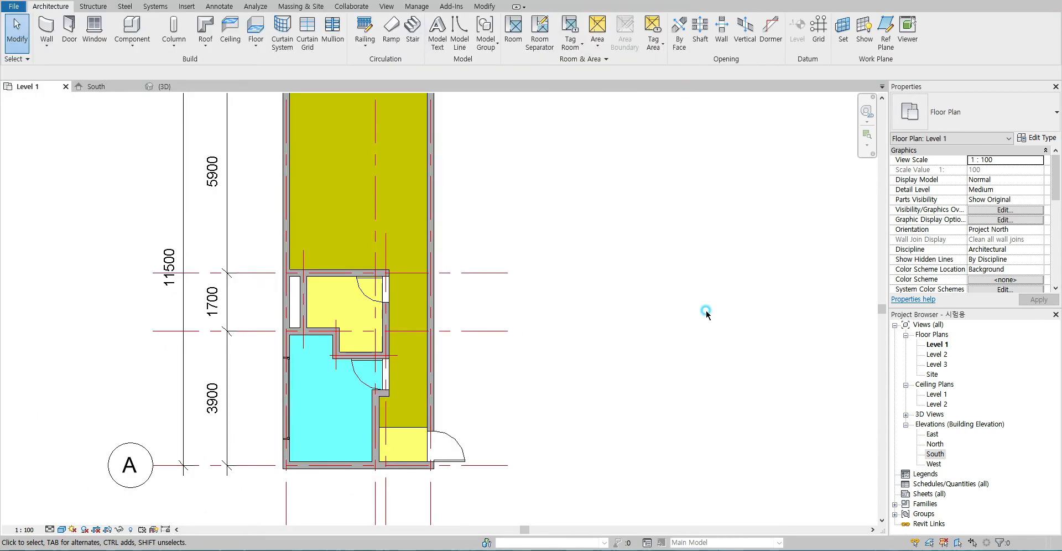
Set the distance from the dressing room window's centre to grid A to 1800
{"action": "left_click", "coordinate": [290, 421]}
{"action": "scroll", "coordinate": [268, 464], "scroll_direction": "up", "scroll_amount": 2}
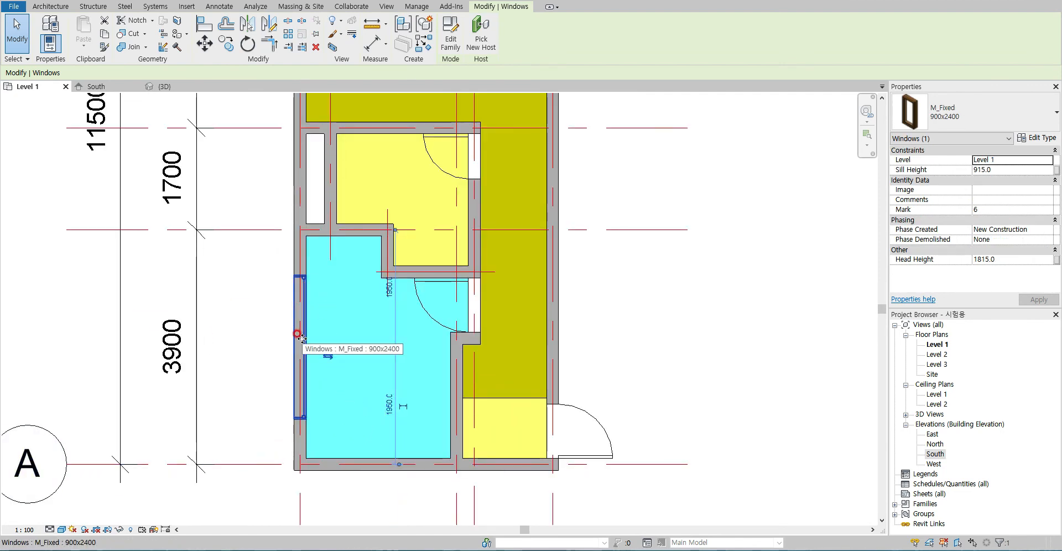
{"action": "left_click", "coordinate": [389, 405]}
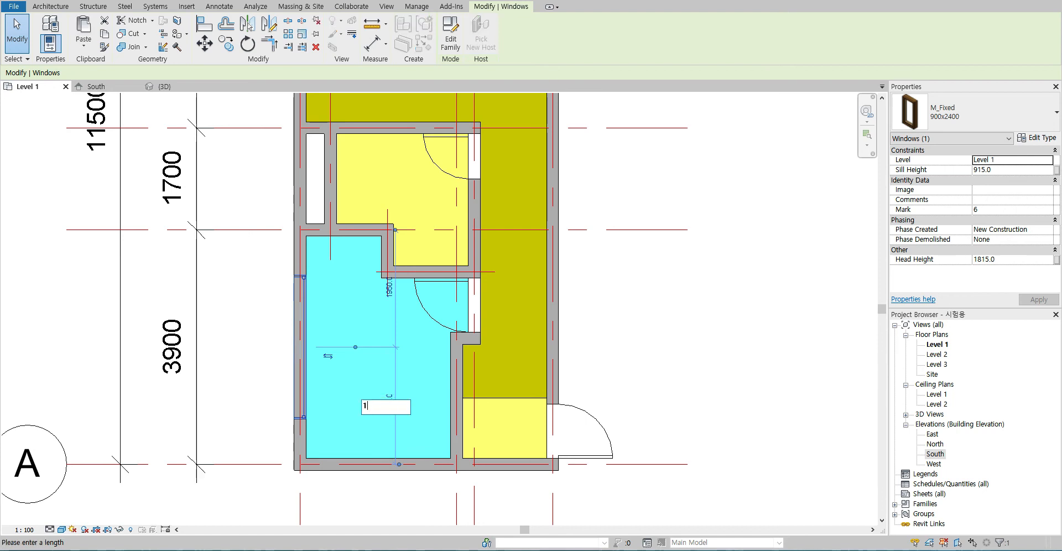
{"action": "type", "text": "1800"}
{"action": "key", "text": "Return"}
{"action": "left_click", "coordinate": [612, 307]}
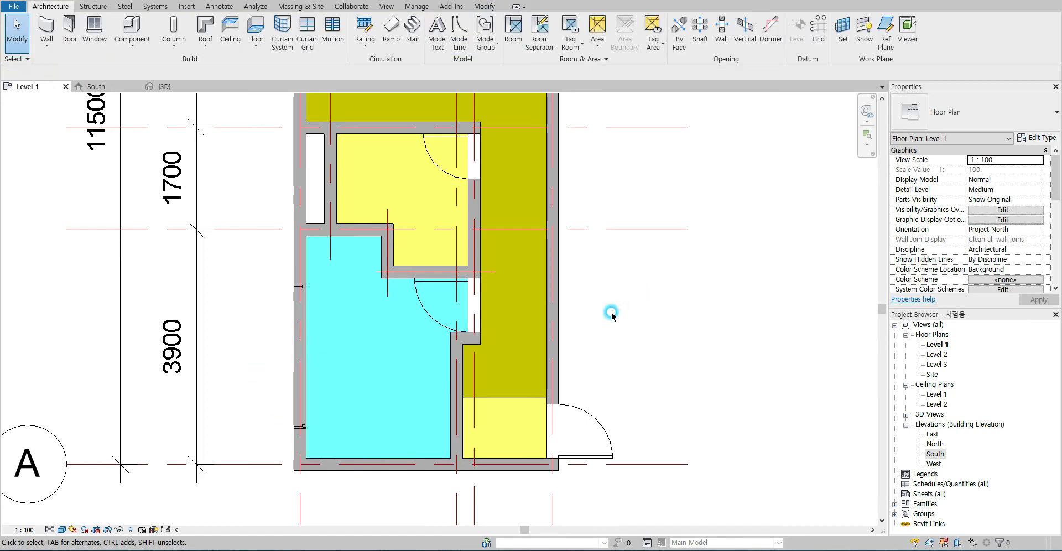
Duplicate the M_Fixed 900x2400 window type as 2400x3200 and set its height to 2400 and width to 3200
{"action": "scroll", "coordinate": [612, 308], "scroll_direction": "down", "scroll_amount": 1}
{"action": "middle_click_drag", "start_coordinate": [612, 308], "coordinate": [583, 491]}
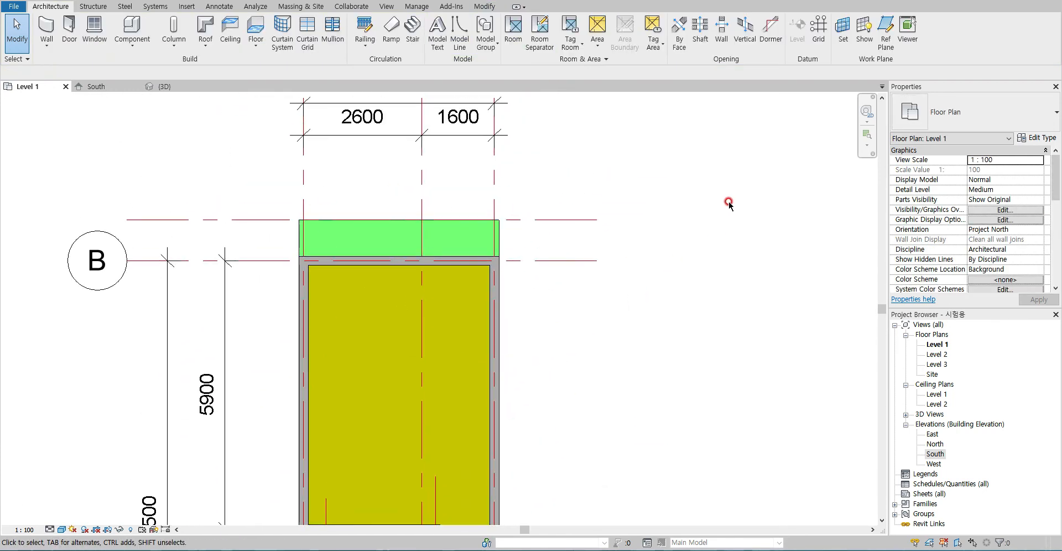
{"action": "left_click", "coordinate": [94, 28]}
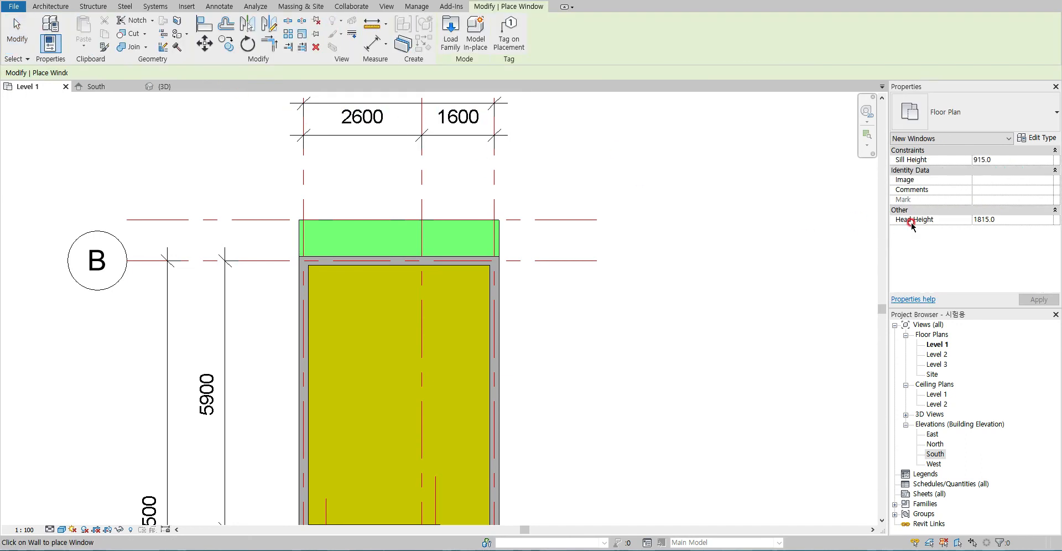
{"action": "left_click", "coordinate": [1033, 143]}
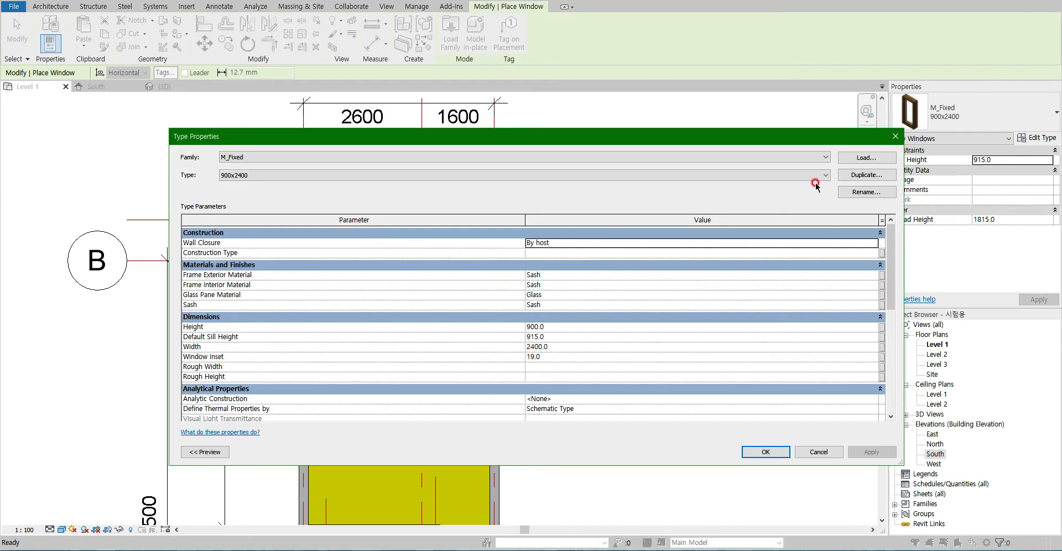
{"action": "left_click", "coordinate": [861, 175]}
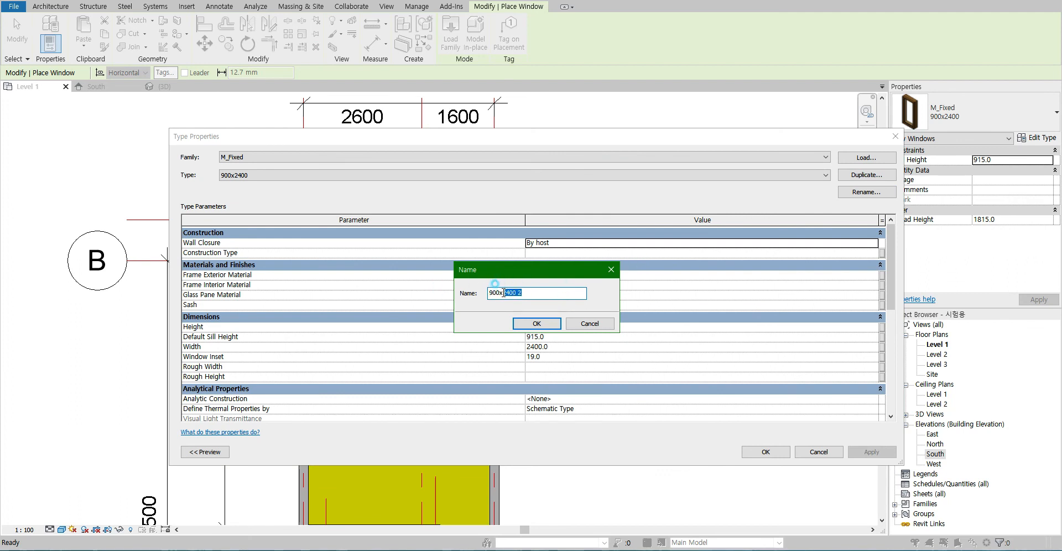
{"action": "left_click", "coordinate": [536, 323]}
{"action": "type", "text": "32"}
{"action": "left_click", "coordinate": [535, 323]}
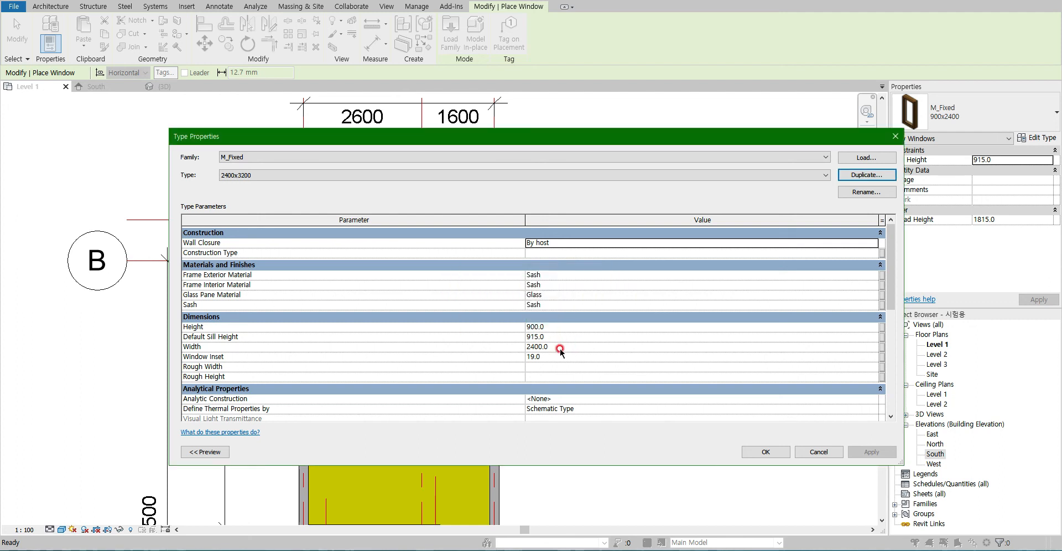
{"action": "left_click", "coordinate": [557, 327]}
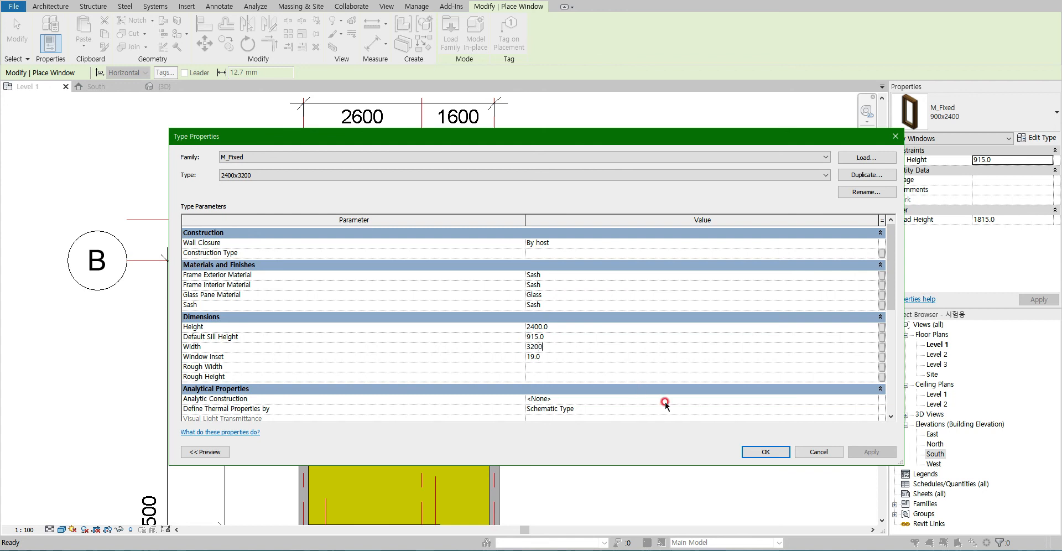
{"action": "left_click", "coordinate": [765, 452]}
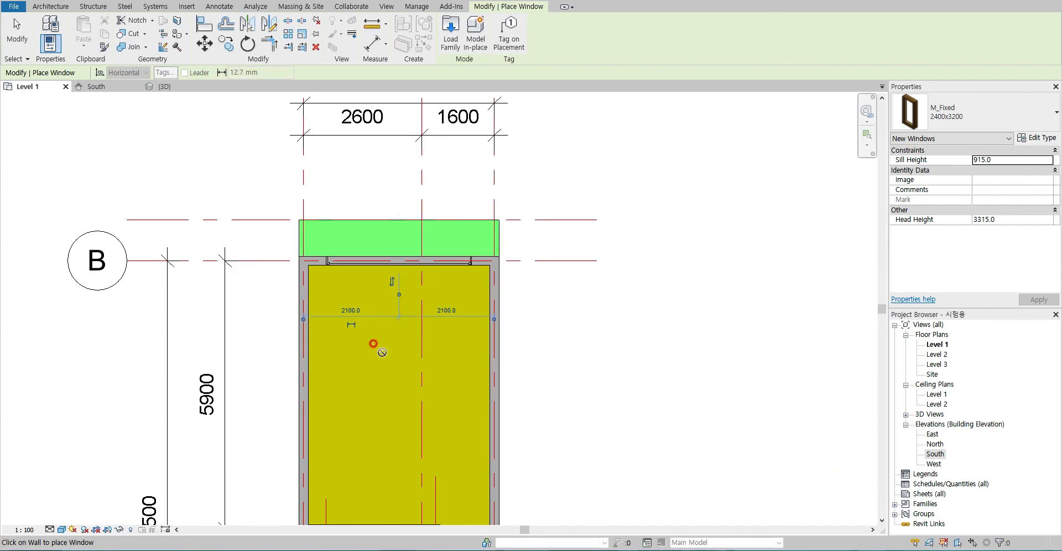
Place one 2400x3200 window in the living room wall along grid B, centred 2100 mm from both side grids
{"action": "key", "text": "Escape"}
{"action": "key", "text": "Escape"}
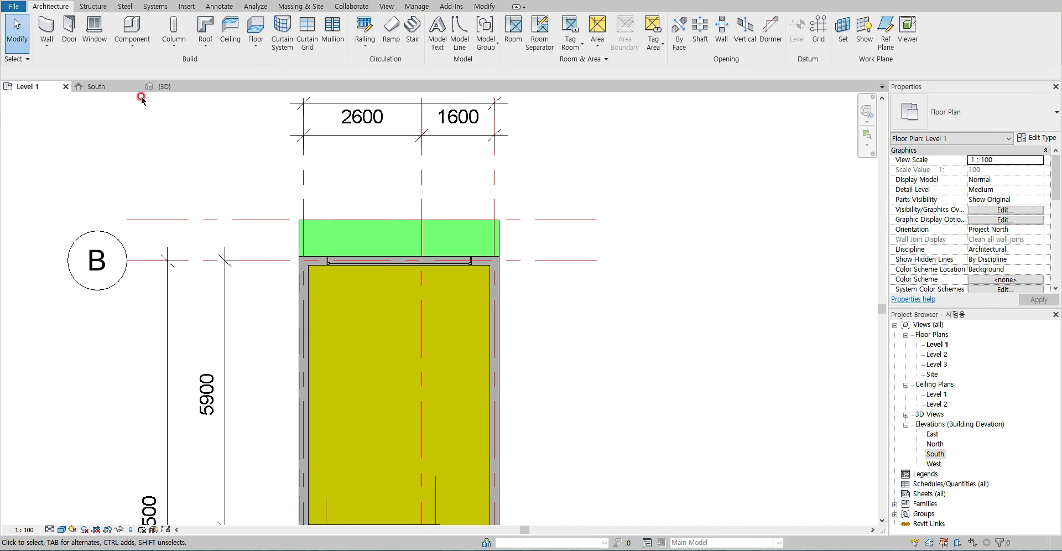
In the 3D view, set the sill height of the living room's 2400x3200 window to 50
{"action": "left_click", "coordinate": [160, 86]}
{"action": "middle_click_drag", "start_coordinate": [304, 316], "coordinate": [160, 276], "text": "shift"}
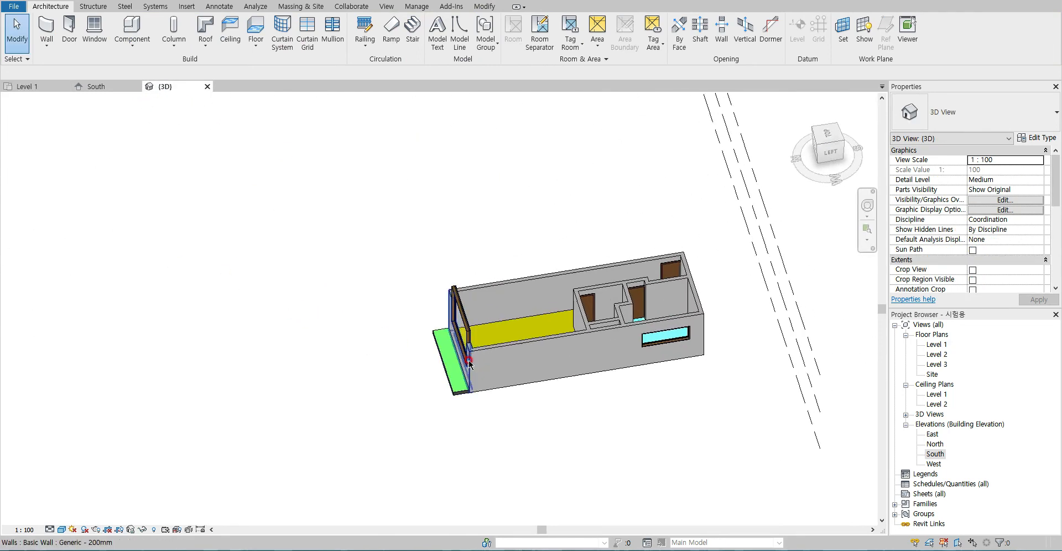
{"action": "middle_click_drag", "start_coordinate": [417, 391], "coordinate": [442, 307], "text": "shift"}
{"action": "left_click", "coordinate": [462, 296]}
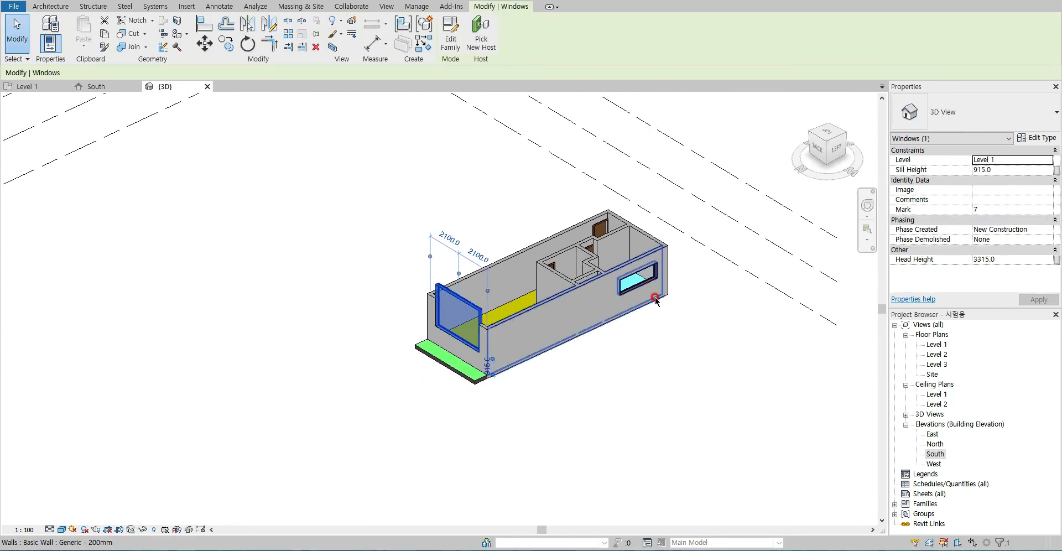
{"action": "left_click", "coordinate": [643, 282]}
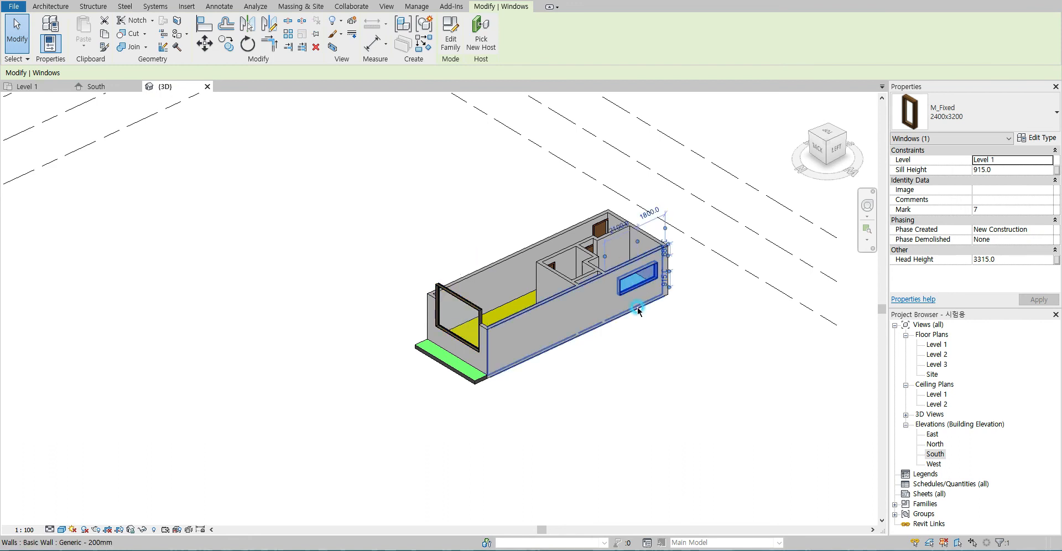
{"action": "left_click", "coordinate": [477, 299]}
{"action": "left_click", "coordinate": [999, 172]}
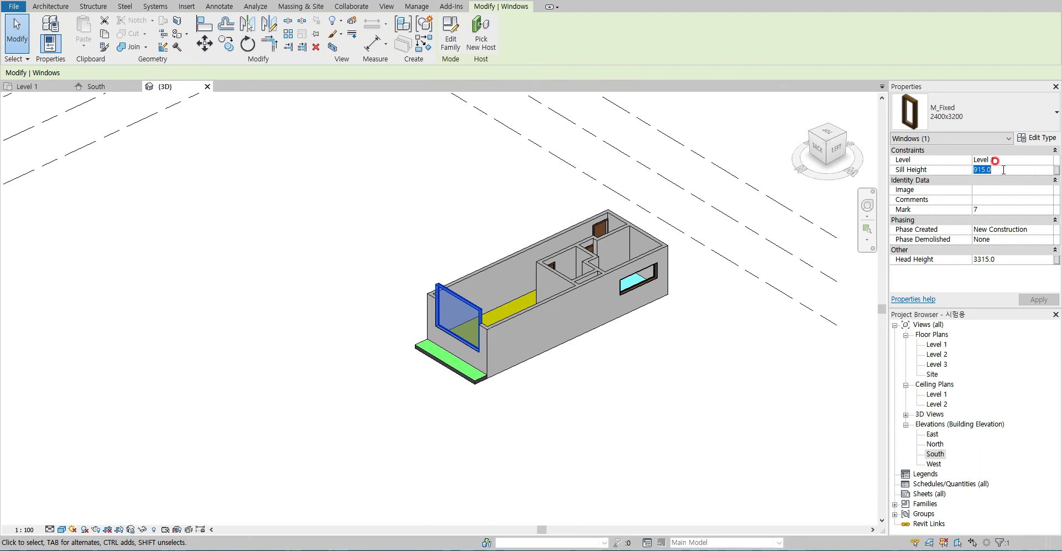
{"action": "left_click", "coordinate": [396, 408]}
{"action": "scroll", "coordinate": [455, 334], "scroll_direction": "up", "scroll_amount": 3}
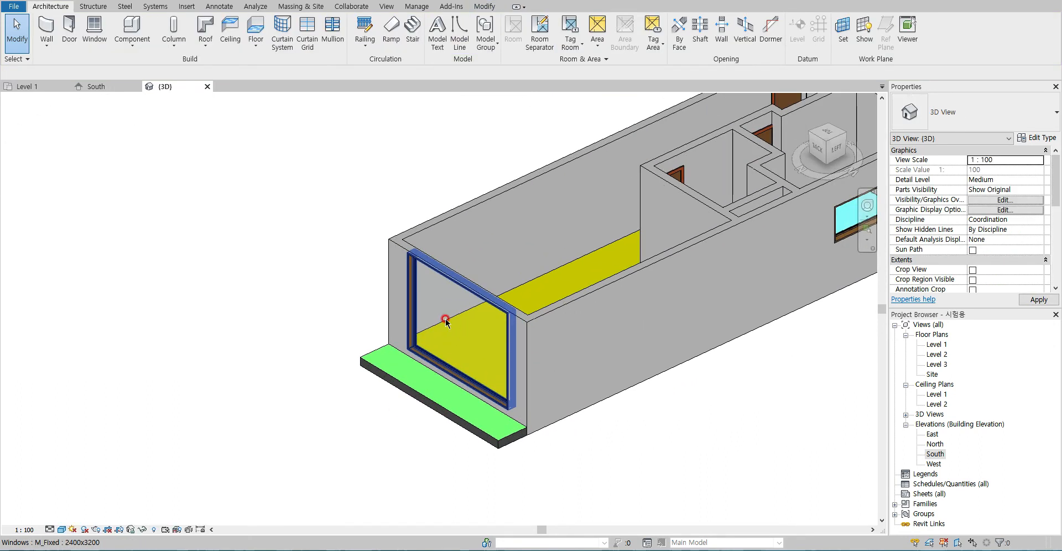
Set the living room window's sill height to 0 and check how its frame sits in the wall
{"action": "left_click", "coordinate": [411, 308]}
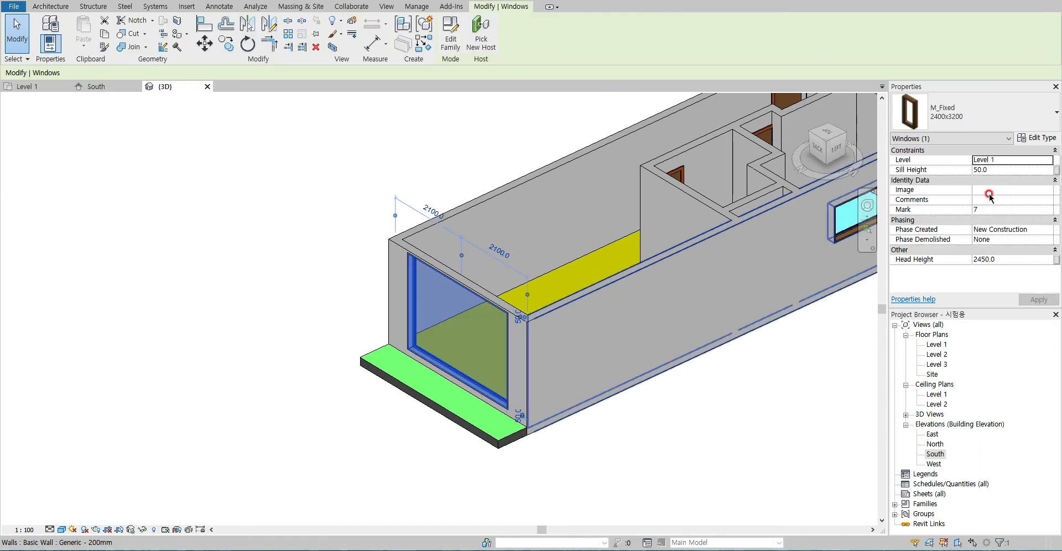
{"action": "left_click", "coordinate": [1004, 173]}
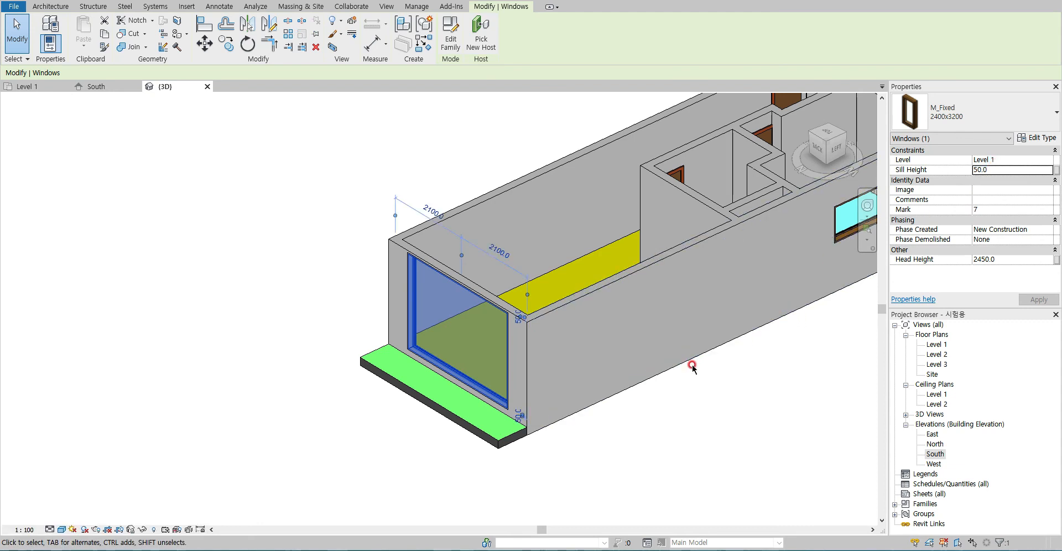
{"action": "key", "text": "w"}
{"action": "key", "text": "n"}
{"action": "key", "text": "Escape"}
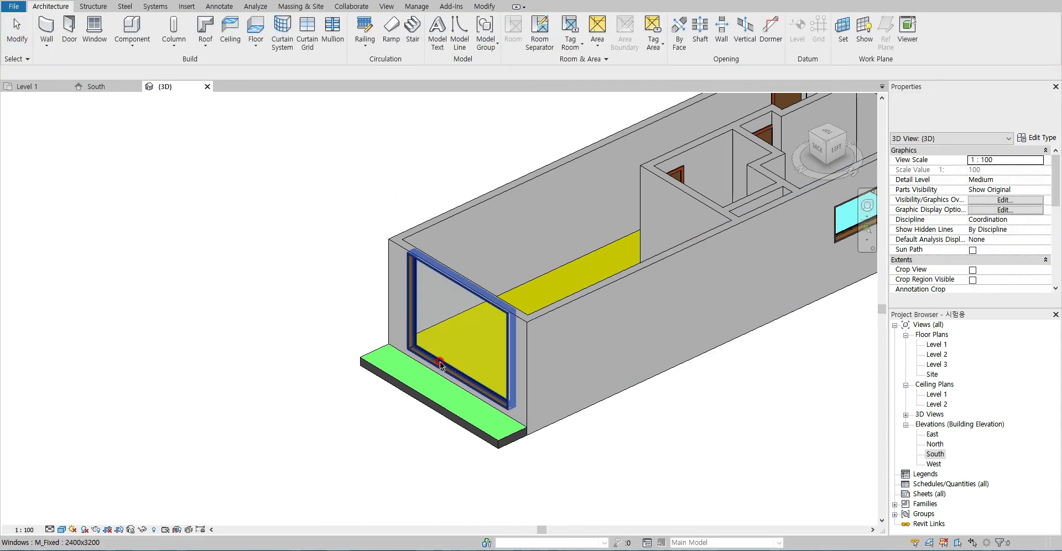
{"action": "left_click", "coordinate": [437, 362]}
{"action": "double_click", "coordinate": [998, 171]}
{"action": "type", "text": "0"}
{"action": "key", "text": "Return"}
{"action": "left_click", "coordinate": [346, 454]}
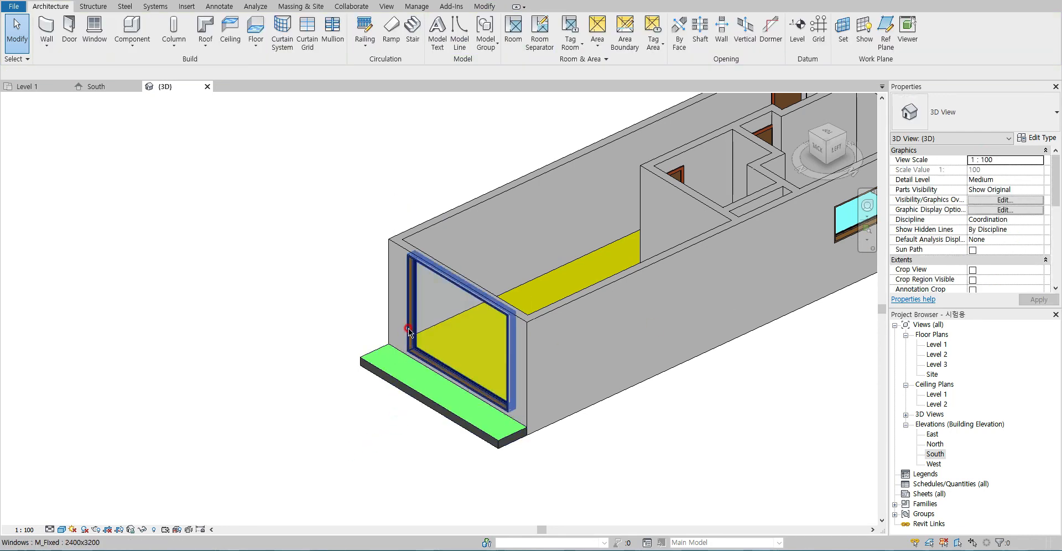
{"action": "scroll", "coordinate": [411, 327], "scroll_direction": "up", "scroll_amount": 3}
{"action": "left_click", "coordinate": [424, 237]}
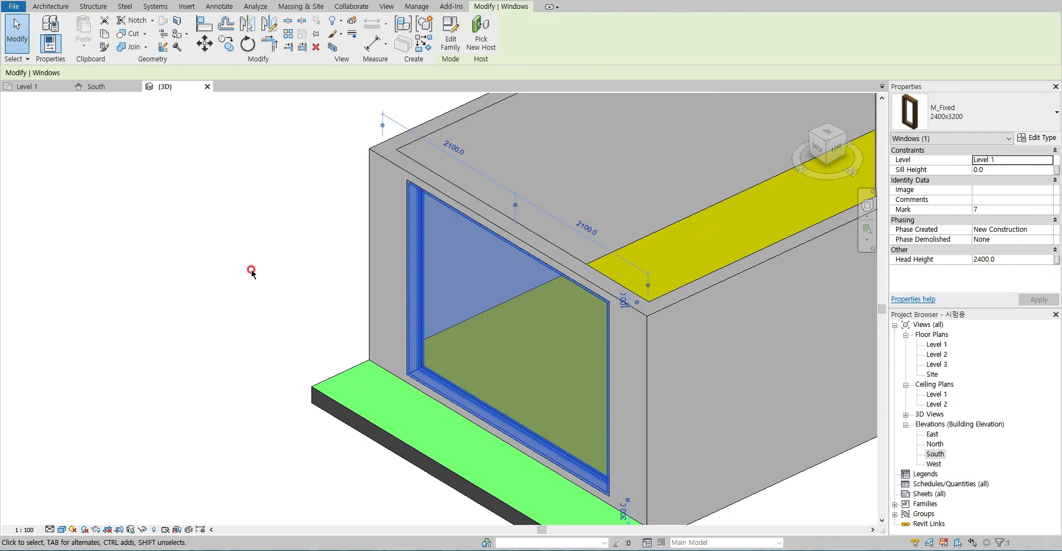
{"action": "left_click", "coordinate": [272, 301]}
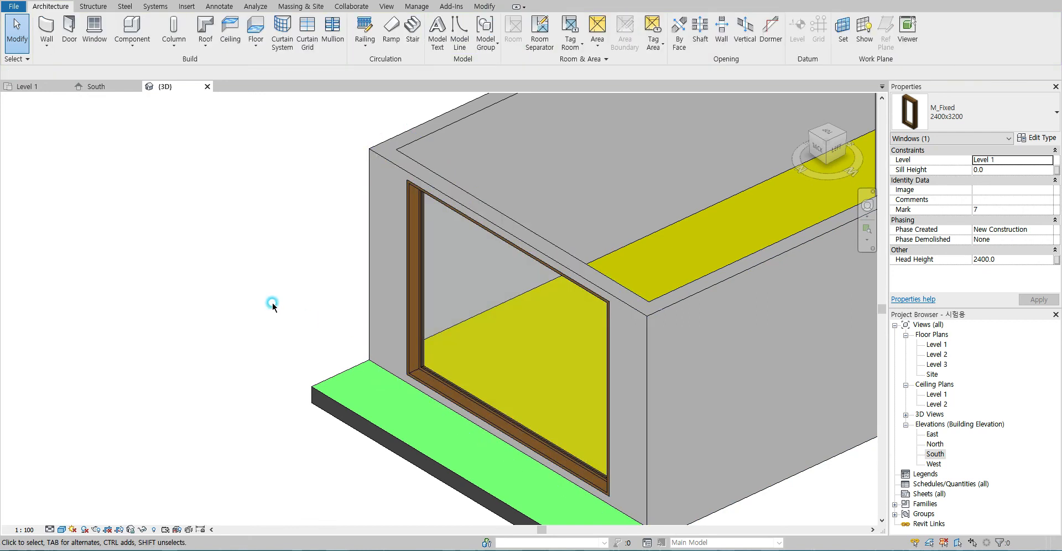
Examine in 3D how the living room window meets the floor and the green outdoor slab
{"action": "scroll", "coordinate": [277, 315], "scroll_direction": "down", "scroll_amount": 2}
{"action": "scroll", "coordinate": [300, 407], "scroll_direction": "down", "scroll_amount": 1}
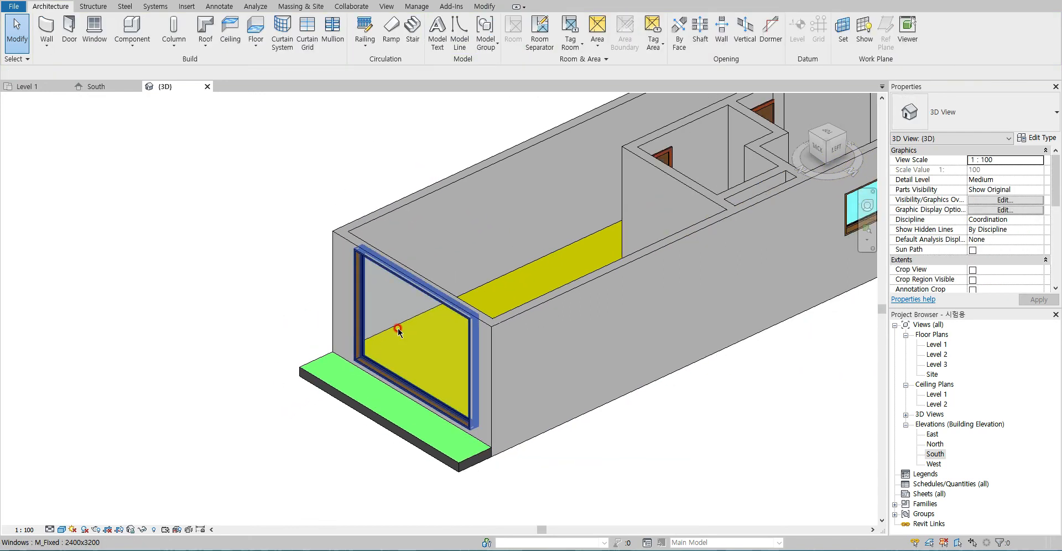
{"action": "left_click", "coordinate": [541, 280]}
{"action": "middle_click_drag", "start_coordinate": [562, 356], "coordinate": [562, 325], "text": "shift"}
{"action": "left_click", "coordinate": [329, 435]}
{"action": "scroll", "coordinate": [479, 429], "scroll_direction": "up", "scroll_amount": 3}
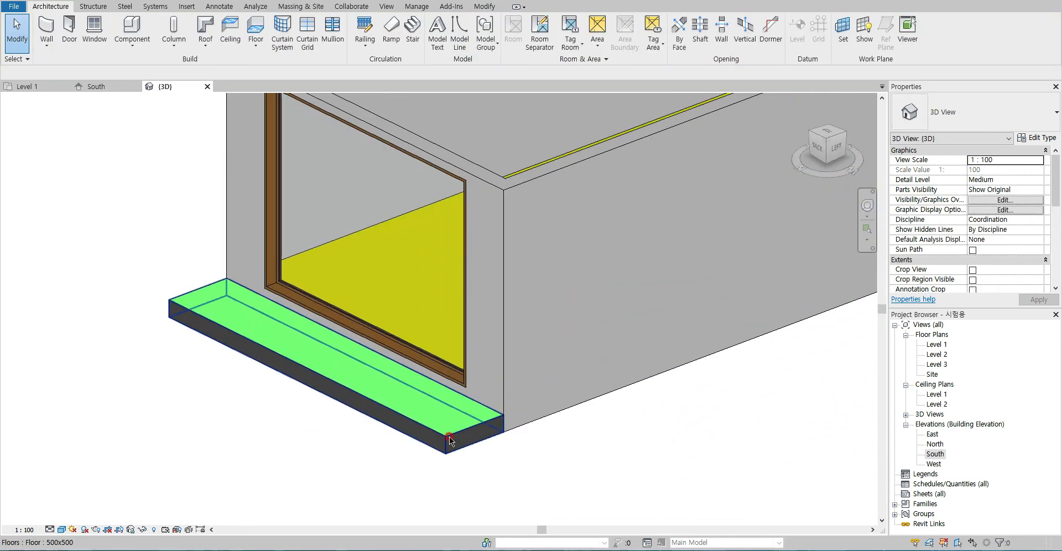
{"action": "scroll", "coordinate": [440, 402], "scroll_direction": "down", "scroll_amount": 6}
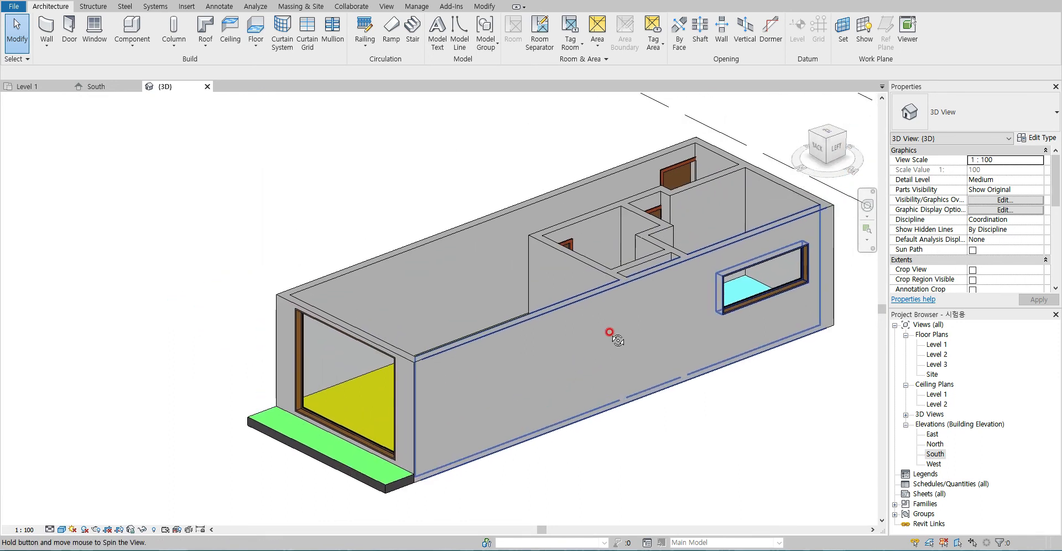
Inspect the dressing room door and the entrance door in 3D for their fit against the adjoining walls
{"action": "middle_click_drag", "start_coordinate": [610, 330], "coordinate": [638, 430], "text": "shift"}
{"action": "left_click", "coordinate": [795, 326]}
{"action": "middle_click_drag", "start_coordinate": [795, 325], "coordinate": [389, 270], "text": "shift"}
{"action": "scroll", "coordinate": [389, 271], "scroll_direction": "up", "scroll_amount": 3}
{"action": "scroll", "coordinate": [437, 343], "scroll_direction": "up", "scroll_amount": 3}
{"action": "left_click", "coordinate": [450, 353]}
{"action": "scroll", "coordinate": [450, 352], "scroll_direction": "down", "scroll_amount": 1}
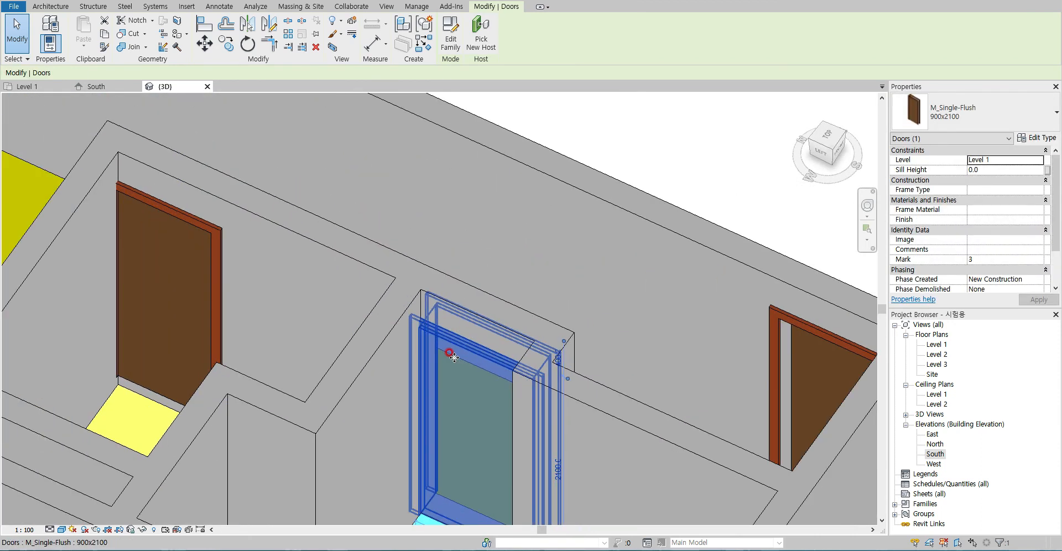
{"action": "middle_click_drag", "start_coordinate": [681, 362], "coordinate": [425, 317]}
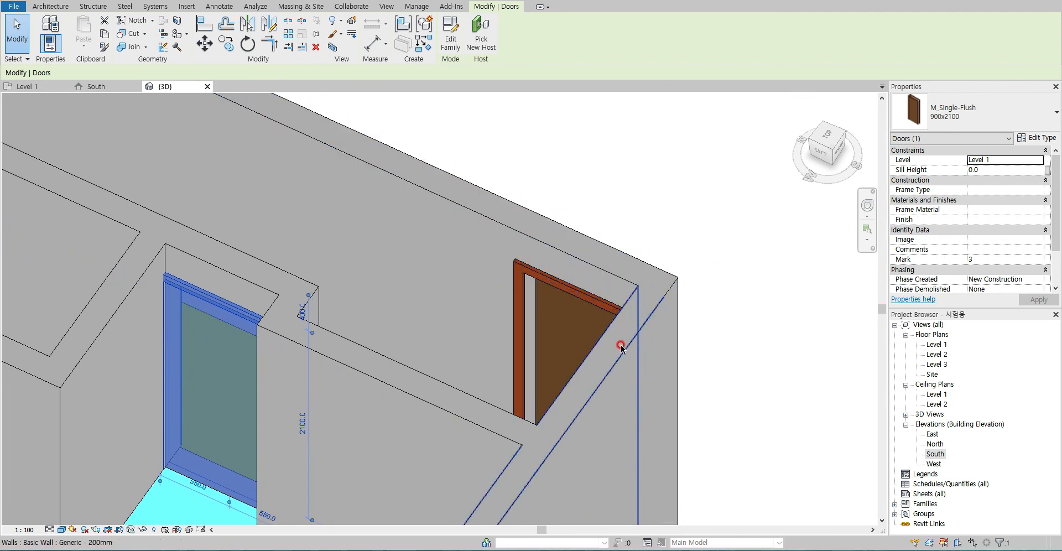
{"action": "middle_click_drag", "start_coordinate": [415, 375], "coordinate": [392, 145], "text": "shift"}
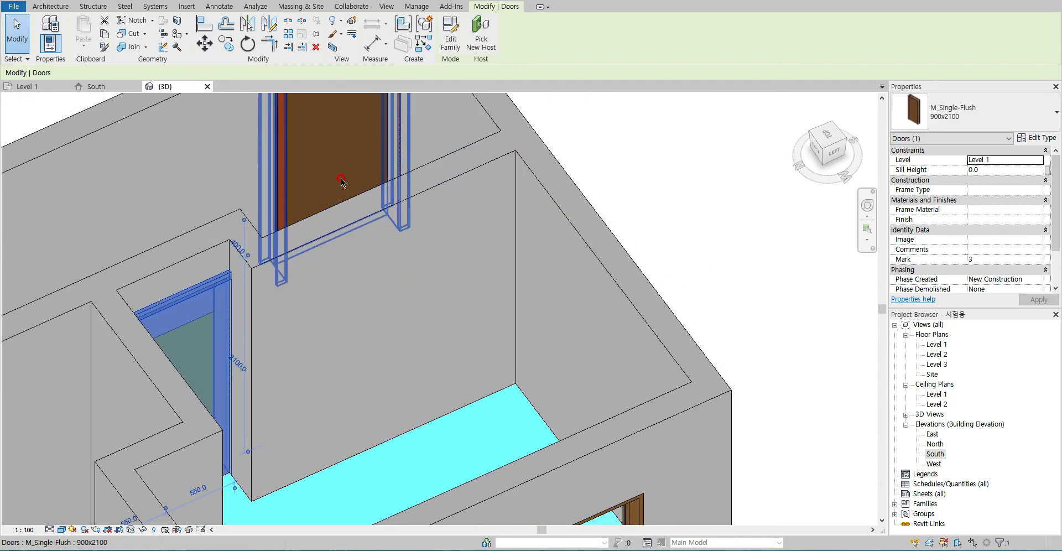
{"action": "middle_click_drag", "start_coordinate": [418, 110], "coordinate": [386, 307]}
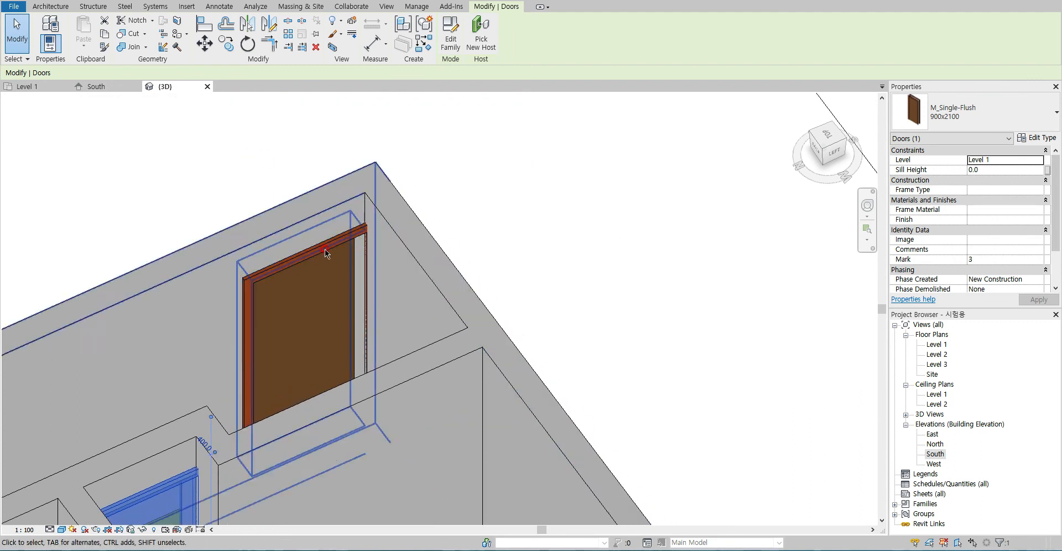
Set the Level 1 floor plan's detail level to Fine and switch its visual style to an uncoloured line display
{"action": "left_click", "coordinate": [105, 87]}
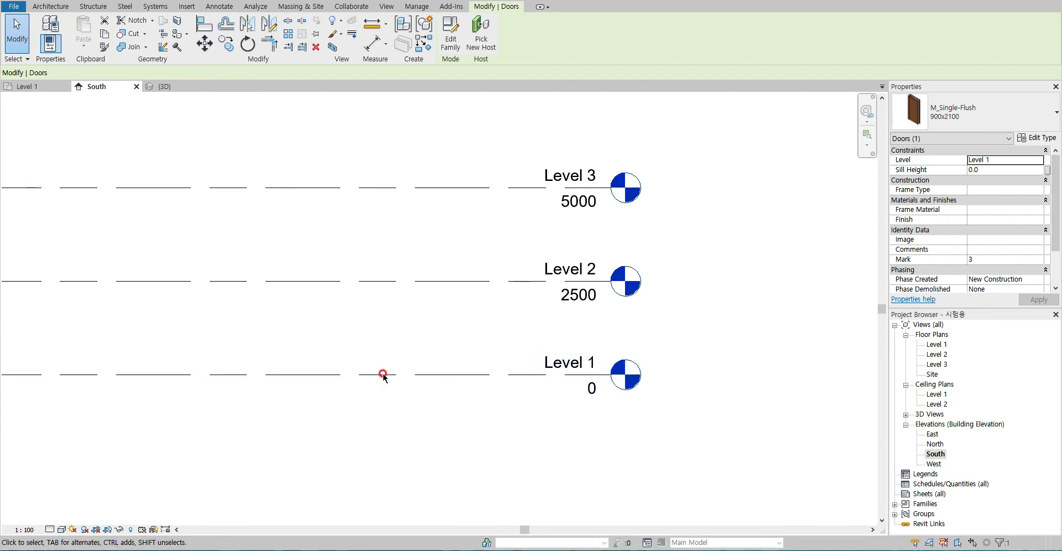
{"action": "left_click", "coordinate": [47, 87]}
{"action": "middle_click_drag", "start_coordinate": [465, 403], "coordinate": [486, 354]}
{"action": "scroll", "coordinate": [432, 215], "scroll_direction": "up", "scroll_amount": 2}
{"action": "left_click", "coordinate": [432, 215]}
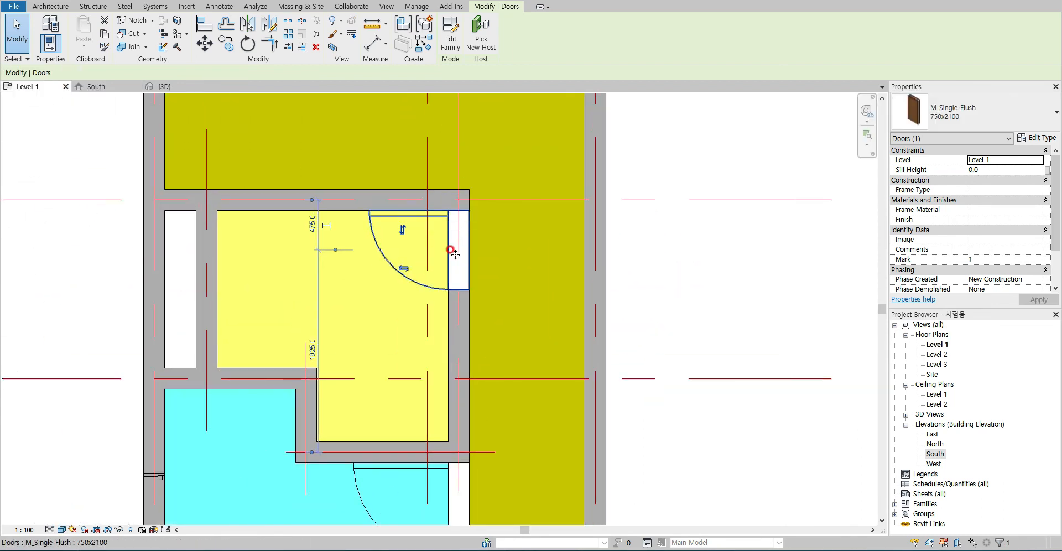
{"action": "scroll", "coordinate": [453, 252], "scroll_direction": "up", "scroll_amount": 2}
{"action": "left_click", "coordinate": [47, 528]}
{"action": "left_click", "coordinate": [60, 518]}
{"action": "key", "text": "Escape"}
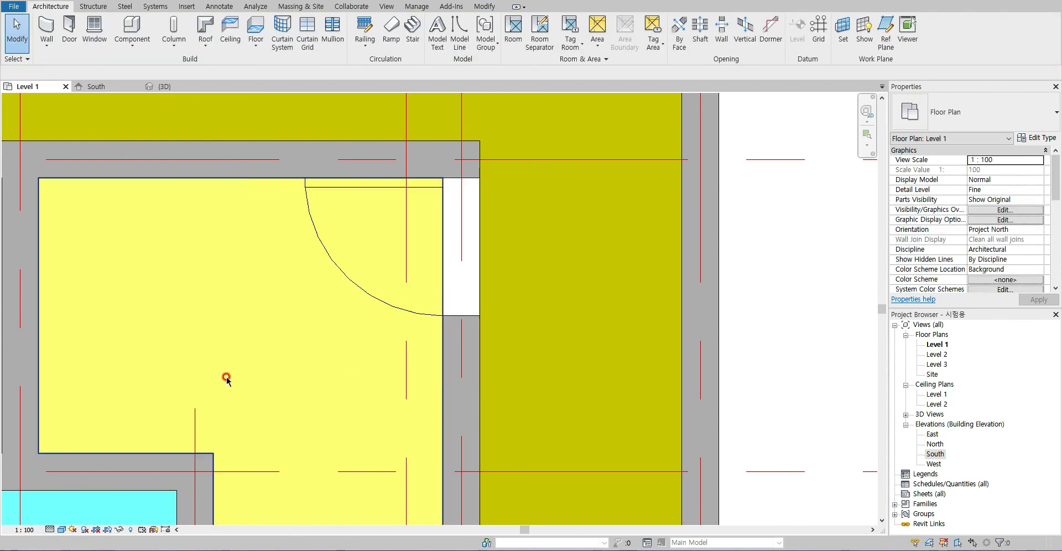
{"action": "left_click", "coordinate": [49, 529]}
{"action": "left_click", "coordinate": [58, 519]}
{"action": "left_click", "coordinate": [61, 529]}
{"action": "left_click", "coordinate": [78, 468]}
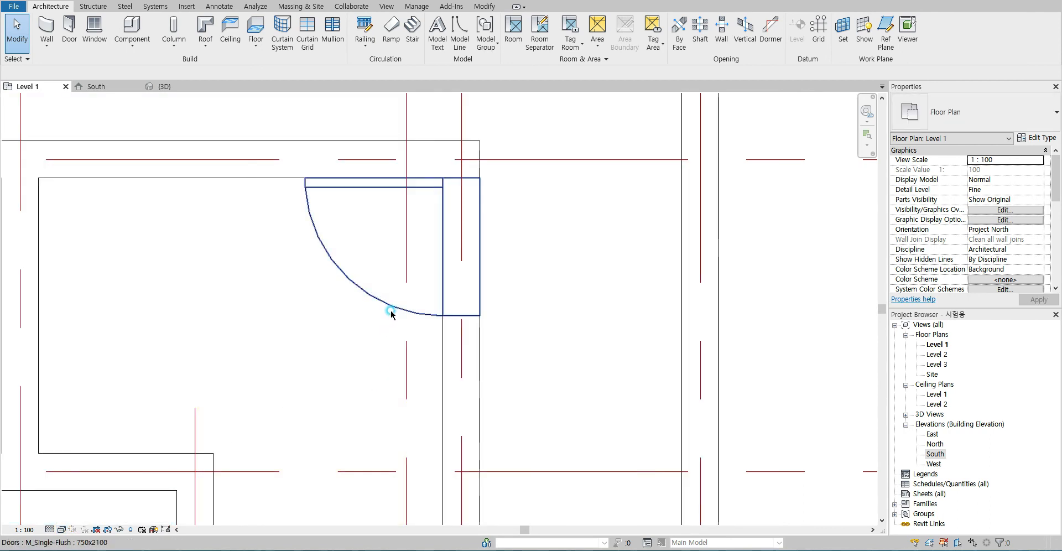
Nudge the 750x2100 door away from the wall corner until its centre is about 490 mm from the nearest grid, and return to the 3D view
{"action": "left_click", "coordinate": [386, 306]}
{"action": "key", "text": "Down"}
{"action": "key", "text": "Down"}
{"action": "key", "text": "Down"}
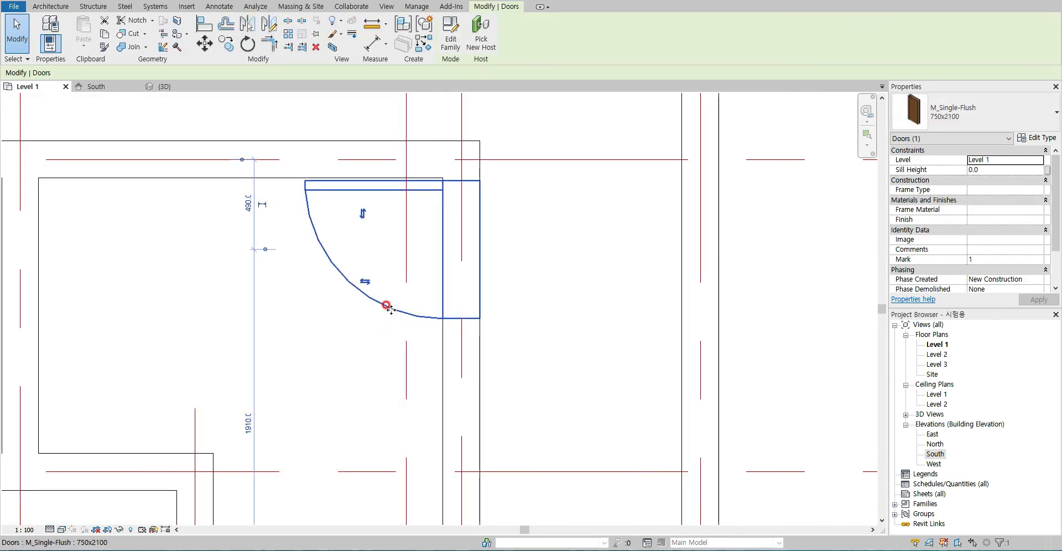
{"action": "scroll", "coordinate": [390, 310], "scroll_direction": "down", "scroll_amount": 4}
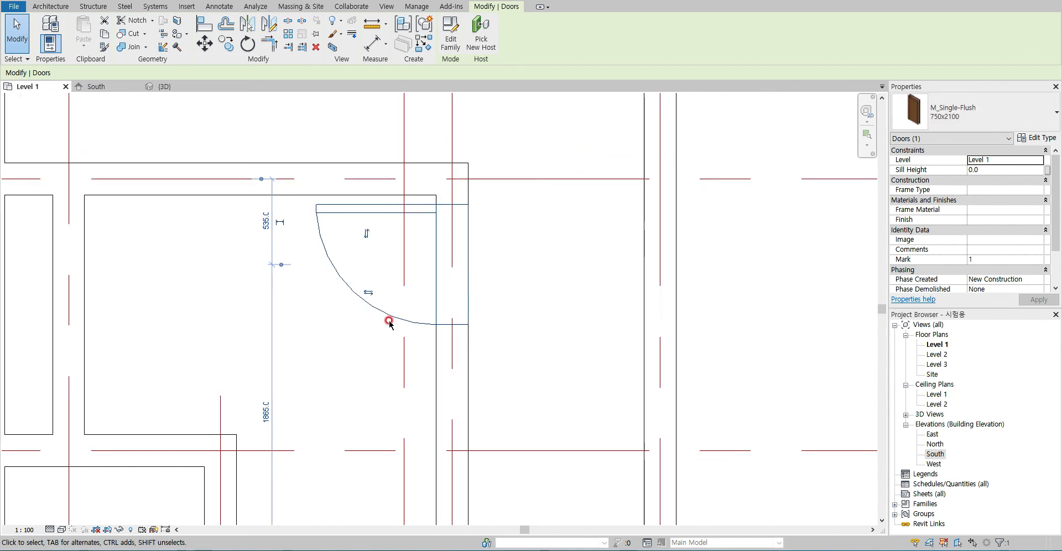
{"action": "scroll", "coordinate": [398, 249], "scroll_direction": "up", "scroll_amount": 3}
{"action": "scroll", "coordinate": [397, 252], "scroll_direction": "down", "scroll_amount": 2}
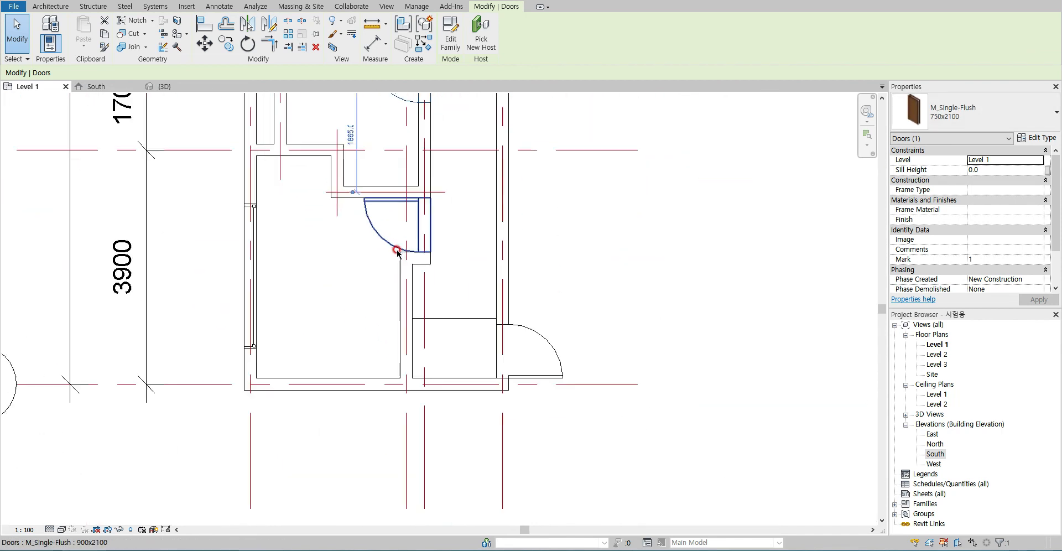
{"action": "scroll", "coordinate": [398, 252], "scroll_direction": "up", "scroll_amount": 4}
{"action": "key", "text": "Escape"}
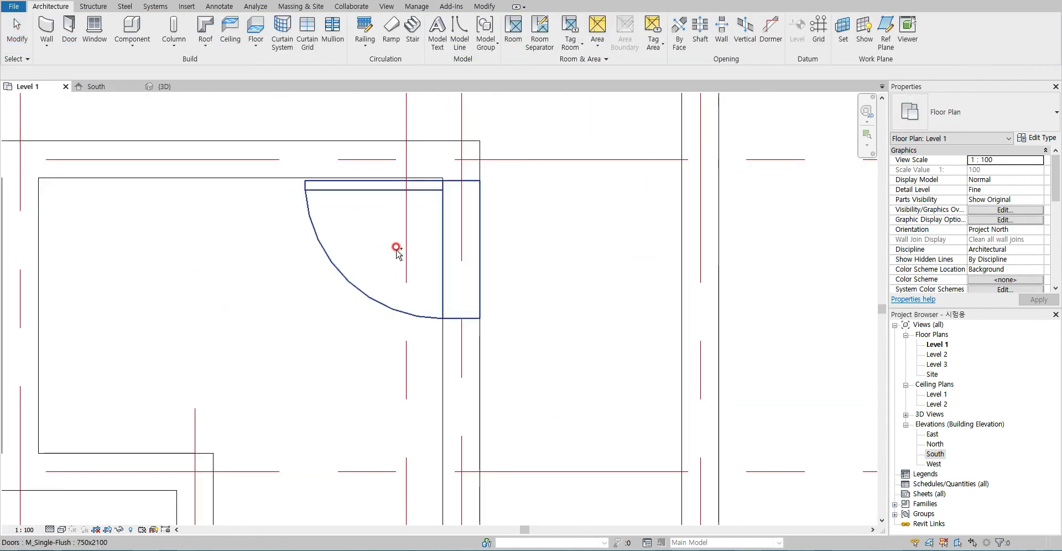
{"action": "left_click", "coordinate": [164, 87]}
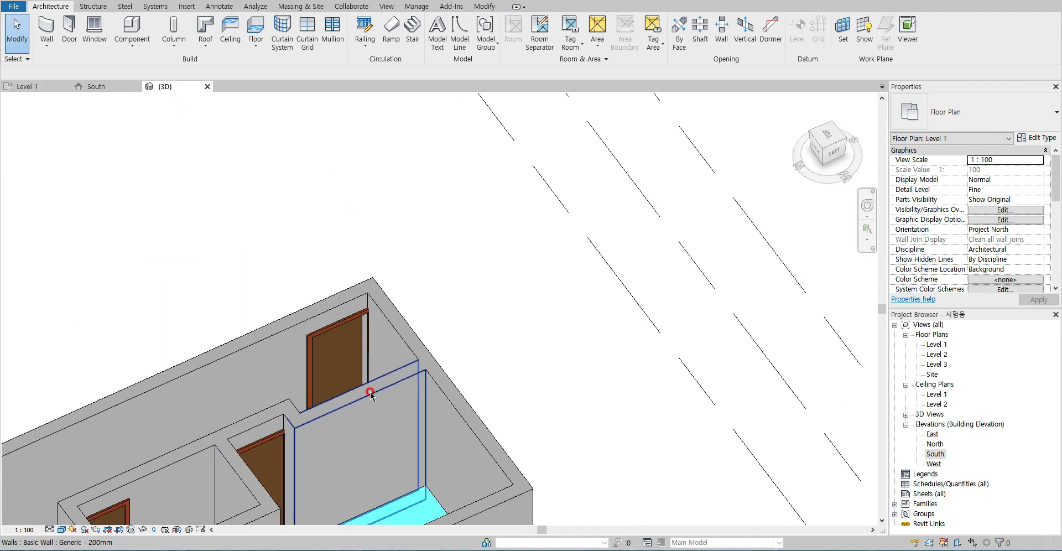
Start a 900mm Pipe railing in the Level 1 plan and sketch an 800 mm path segment along the outdoor slab's east edge
{"action": "scroll", "coordinate": [370, 392], "scroll_direction": "down", "scroll_amount": 5}
{"action": "middle_click_drag", "start_coordinate": [225, 439], "coordinate": [34, 517], "text": "shift"}
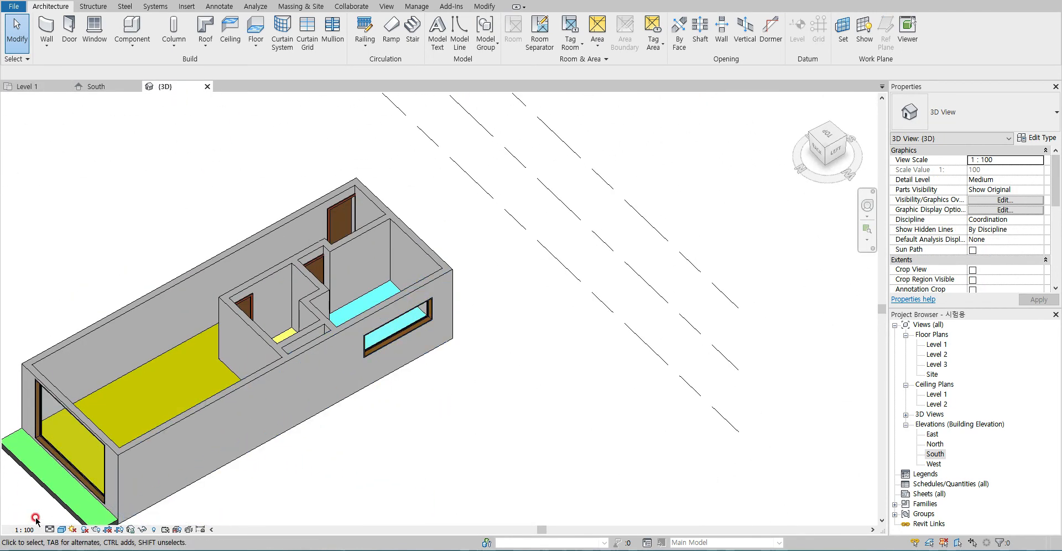
{"action": "left_click", "coordinate": [46, 88]}
{"action": "scroll", "coordinate": [277, 287], "scroll_direction": "down", "scroll_amount": 5}
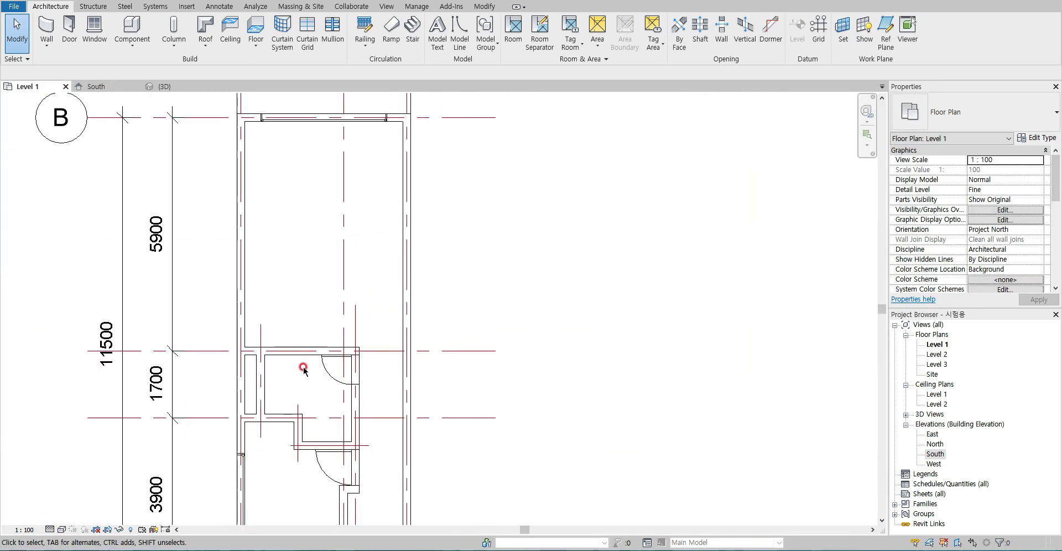
{"action": "scroll", "coordinate": [287, 422], "scroll_direction": "up", "scroll_amount": 5}
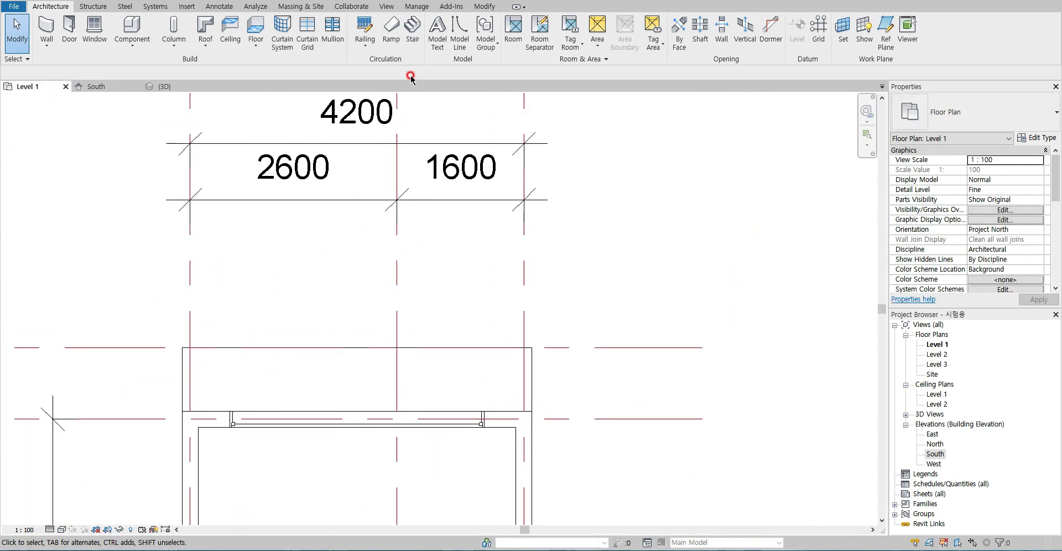
{"action": "left_click", "coordinate": [364, 29]}
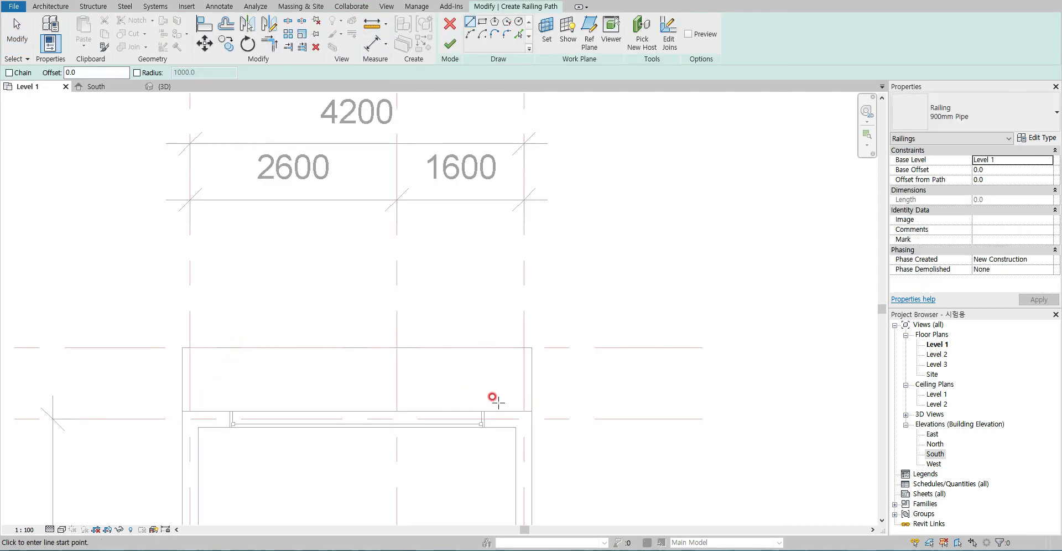
{"action": "scroll", "coordinate": [525, 411], "scroll_direction": "up", "scroll_amount": 2}
{"action": "left_click", "coordinate": [535, 410]}
{"action": "left_click", "coordinate": [535, 299]}
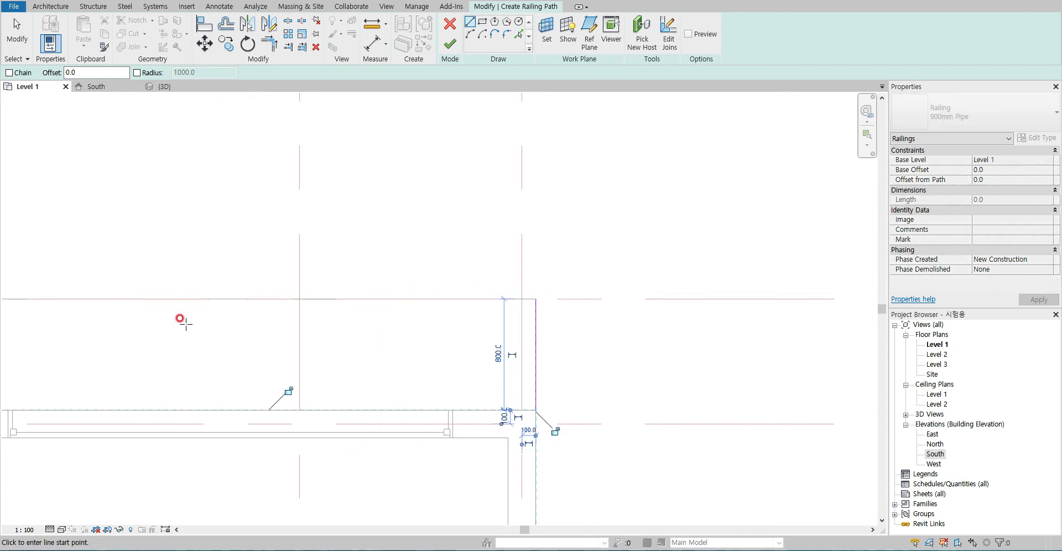
Continue the railing path along the slab's long outer edge and its 800 mm west edge, and complete the railing
{"action": "left_click", "coordinate": [537, 299]}
{"action": "middle_click_drag", "start_coordinate": [143, 312], "coordinate": [485, 269]}
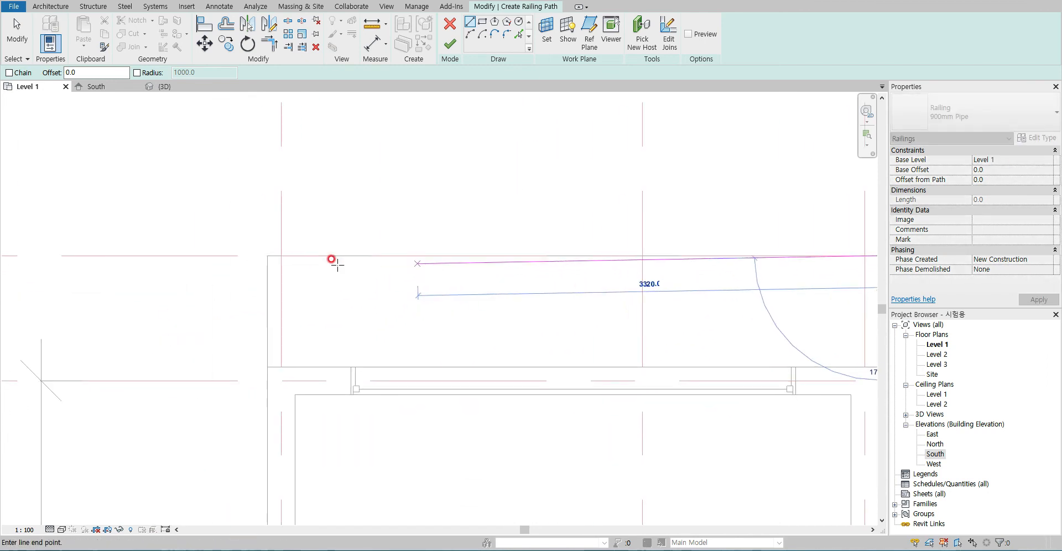
{"action": "left_click", "coordinate": [272, 260]}
{"action": "left_click", "coordinate": [268, 255]}
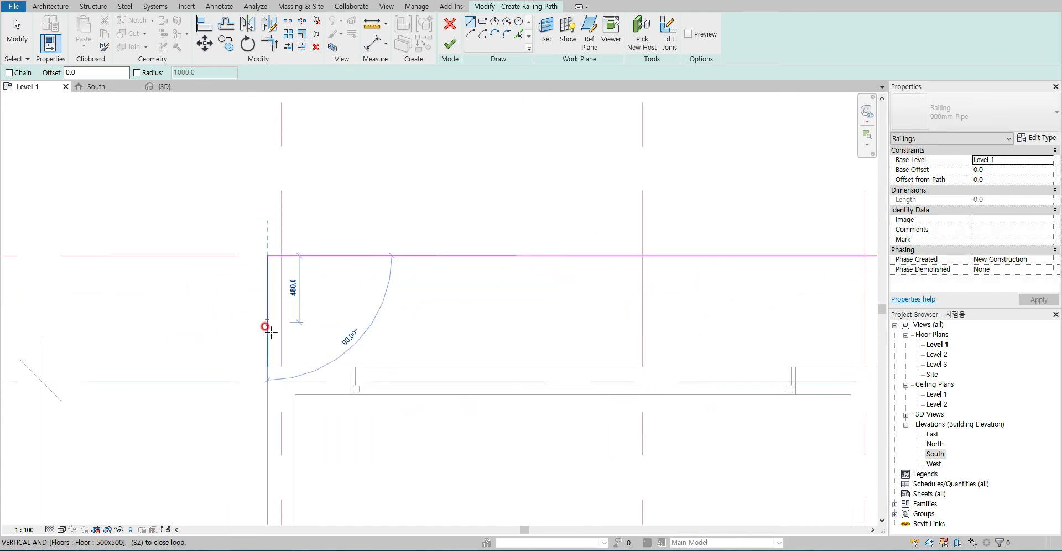
{"action": "left_click", "coordinate": [267, 367]}
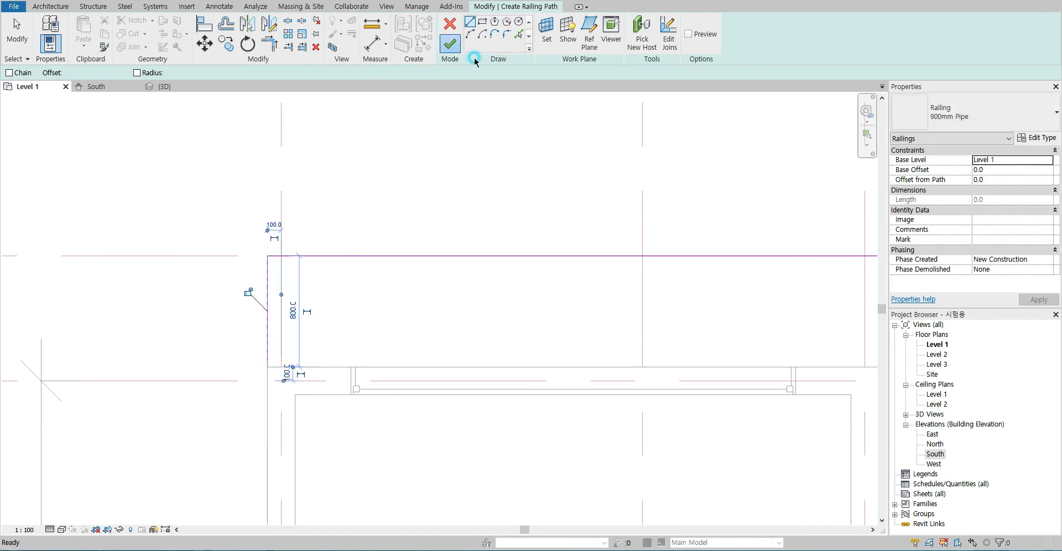
{"action": "left_click", "coordinate": [449, 44]}
{"action": "left_click", "coordinate": [146, 219]}
{"action": "scroll", "coordinate": [256, 308], "scroll_direction": "up", "scroll_amount": 5}
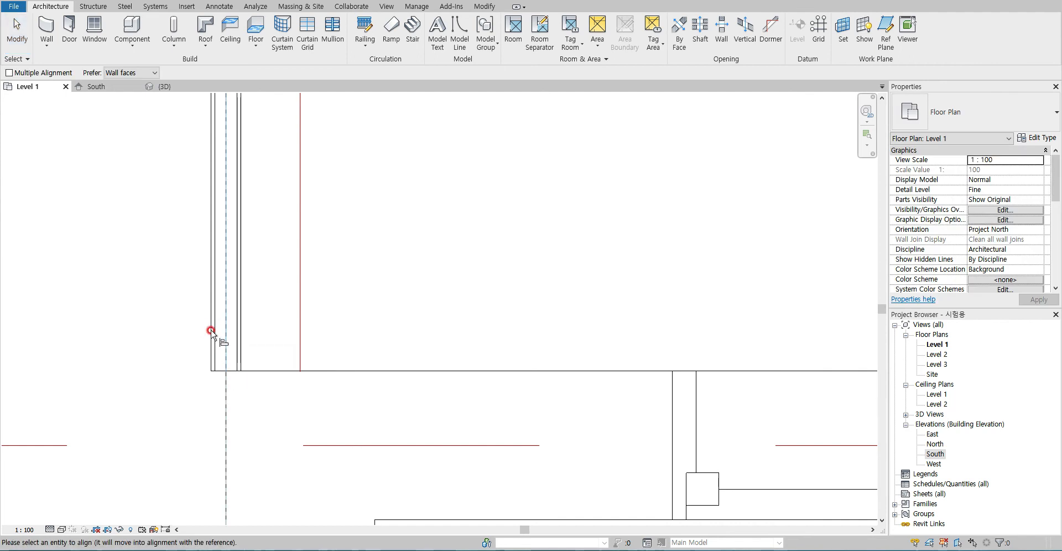
{"action": "key", "text": "Escape"}
{"action": "key", "text": "Escape"}
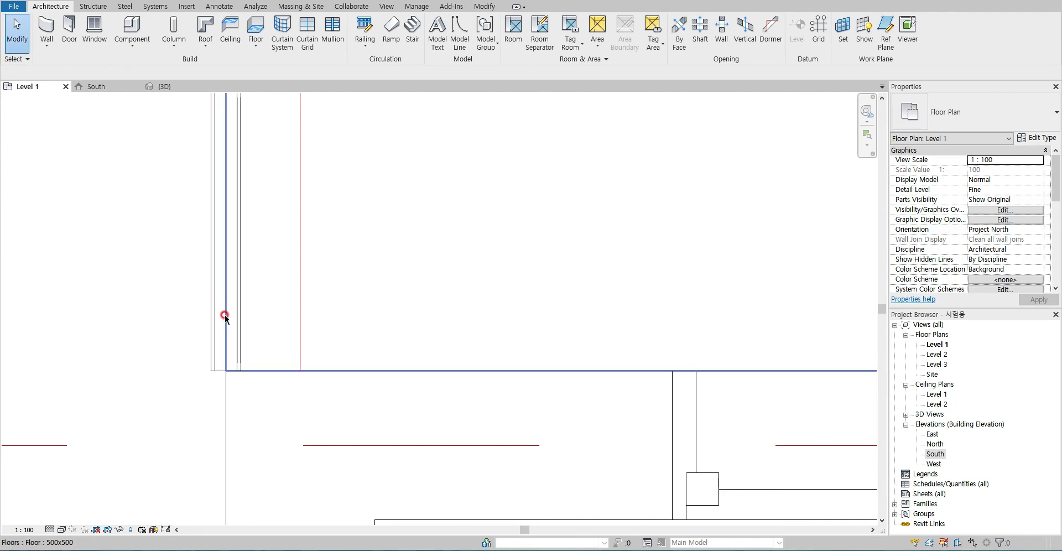
Nudge the railing eastward until its west side rails lie inside the outdoor slab's edge
{"action": "left_click", "coordinate": [236, 310]}
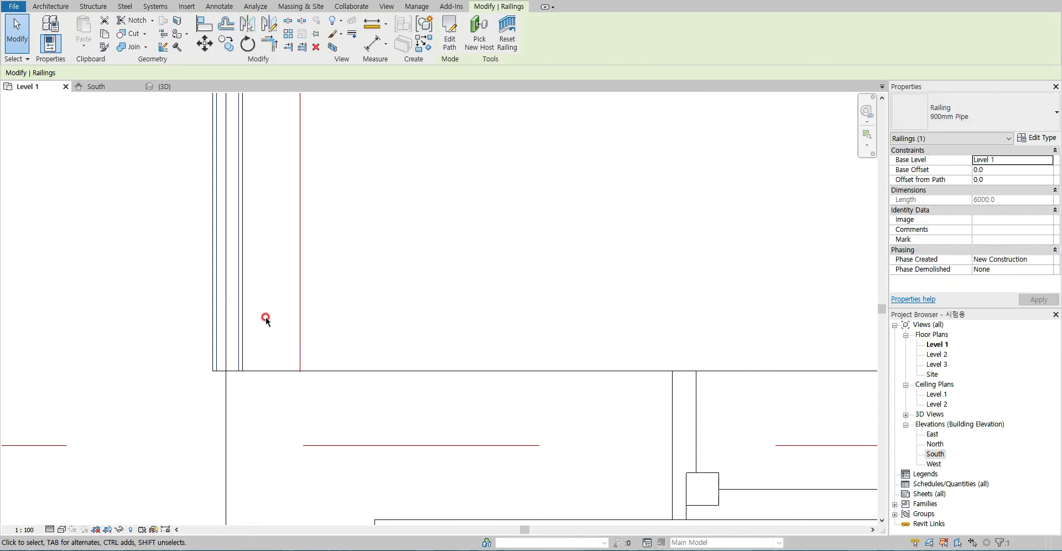
{"action": "key", "text": "Right"}
{"action": "key", "text": "Right"}
{"action": "key", "text": "Right"}
{"action": "key", "text": "Right"}
{"action": "key", "text": "Right"}
{"action": "key", "text": "Right"}
{"action": "key", "text": "Right"}
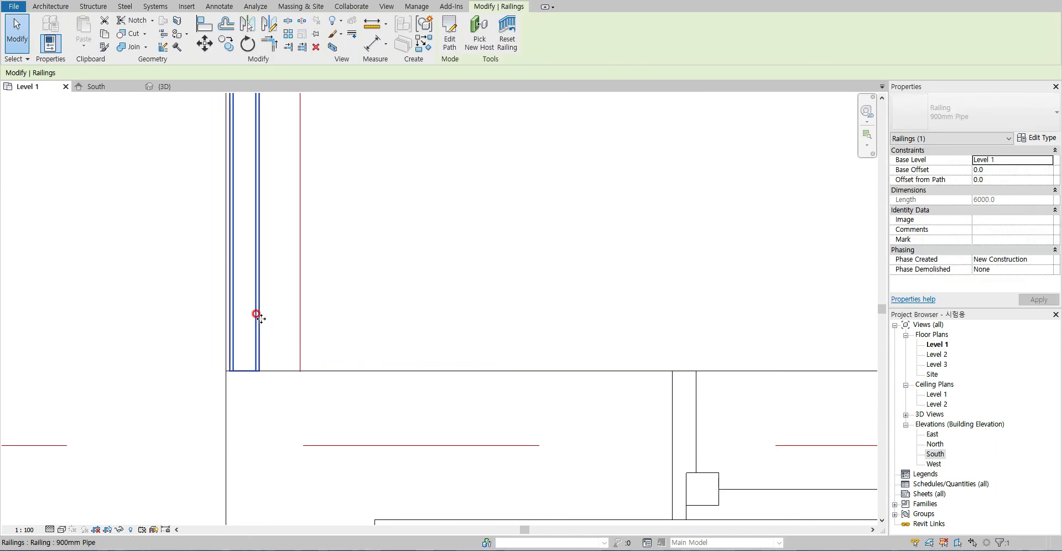
{"action": "left_click", "coordinate": [153, 298]}
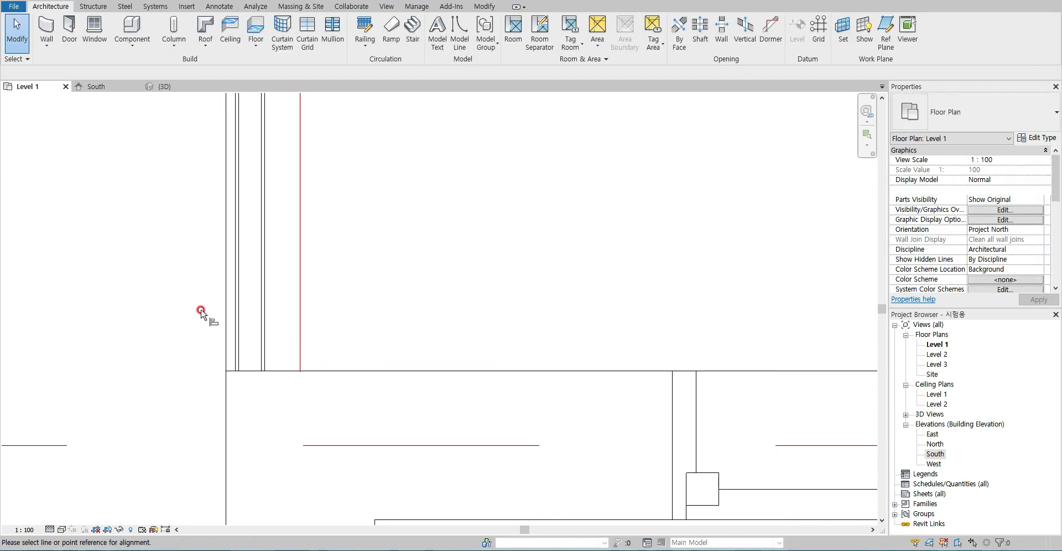
Try to align the railing's outer west rail with the edge of the outdoor slab
{"action": "left_click", "coordinate": [228, 304]}
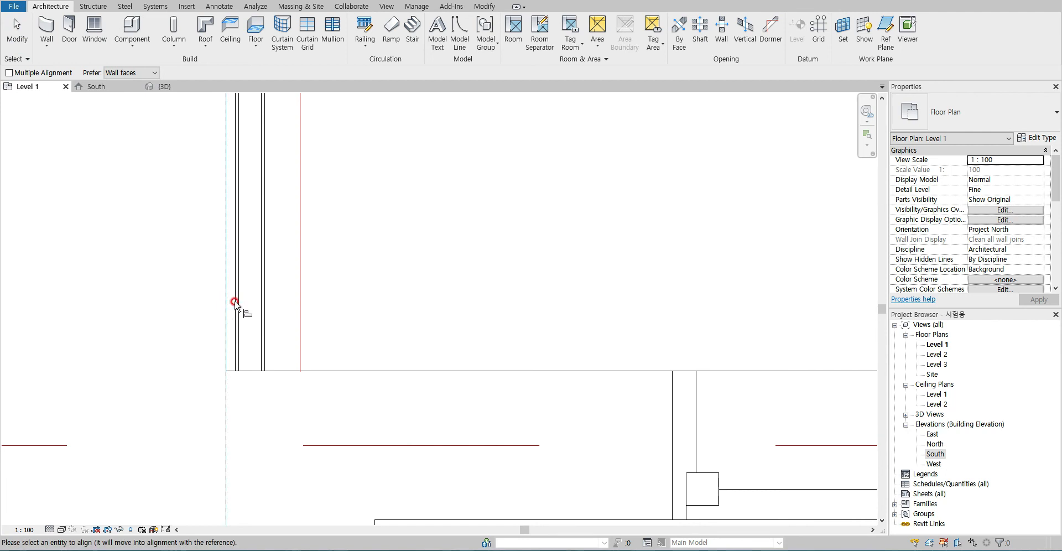
{"action": "left_click", "coordinate": [235, 302]}
{"action": "key", "text": "Escape"}
{"action": "key", "text": "Escape"}
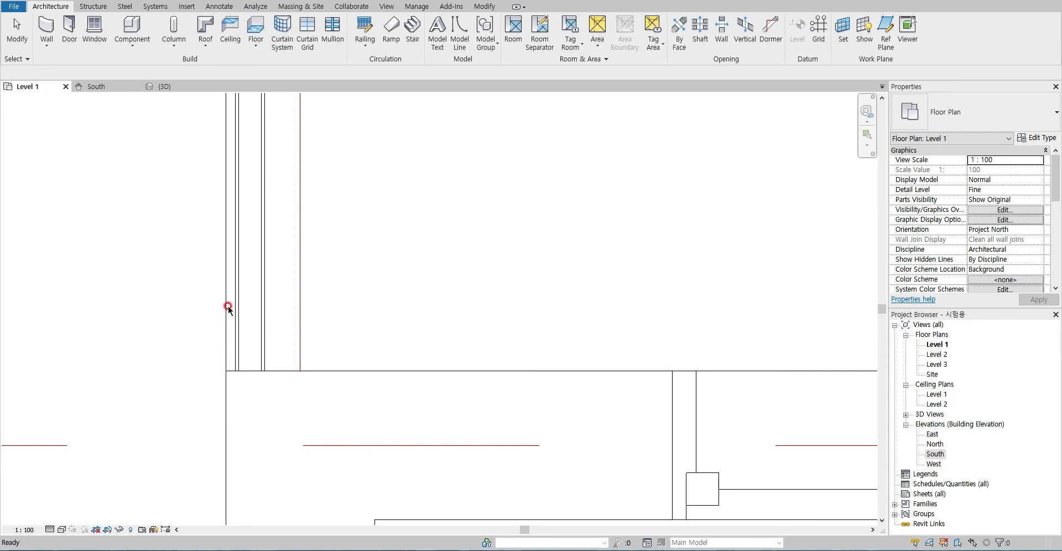
{"action": "left_click", "coordinate": [146, 166]}
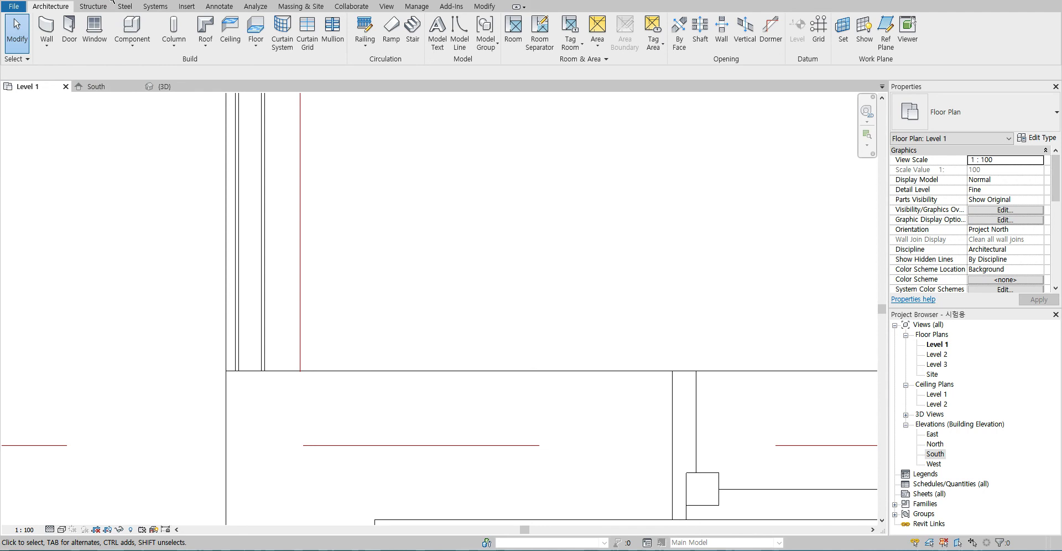
Move the railing from its west rail to the slab's corner at the house wall
{"action": "left_click", "coordinate": [237, 220]}
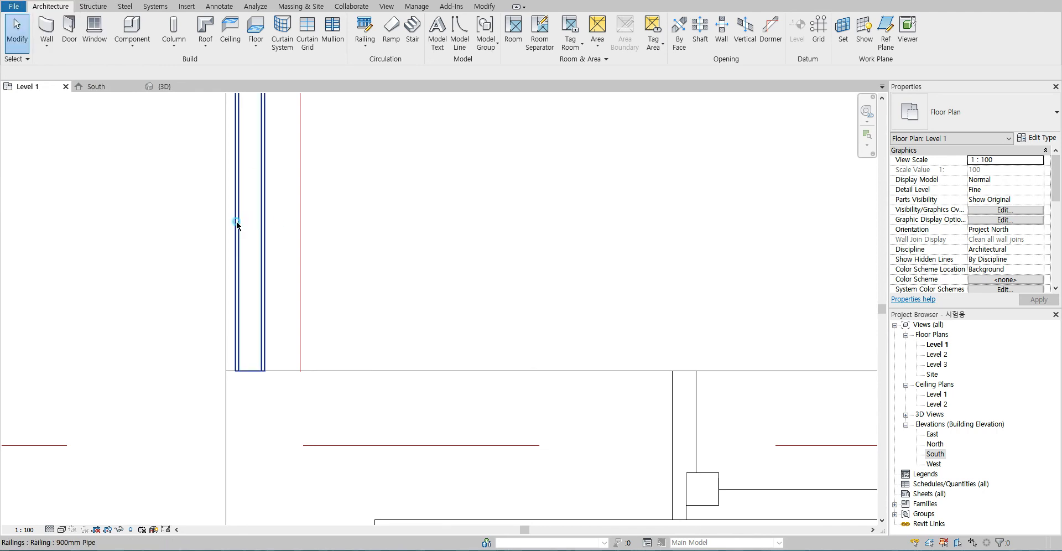
{"action": "left_click", "coordinate": [202, 48]}
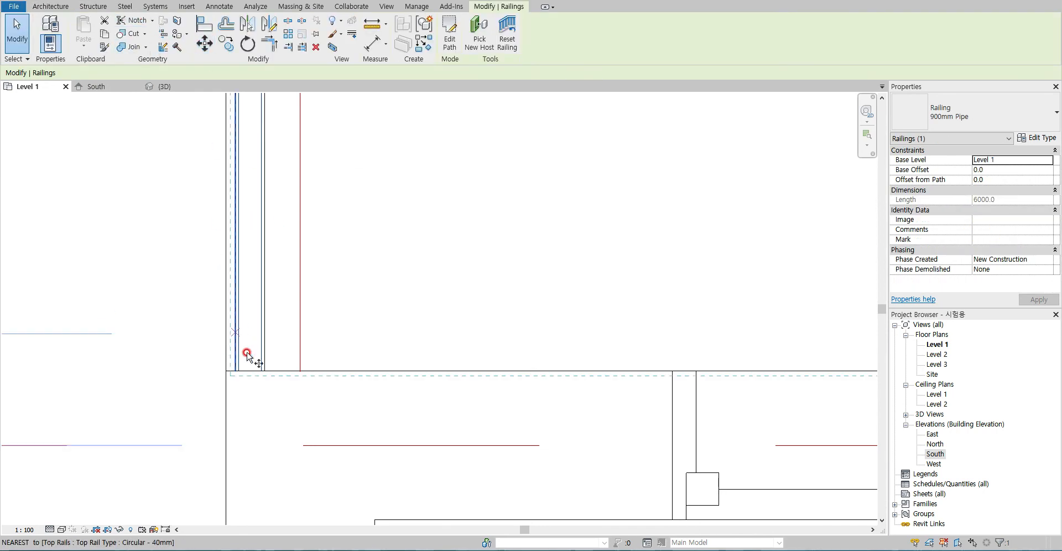
{"action": "left_click", "coordinate": [225, 371]}
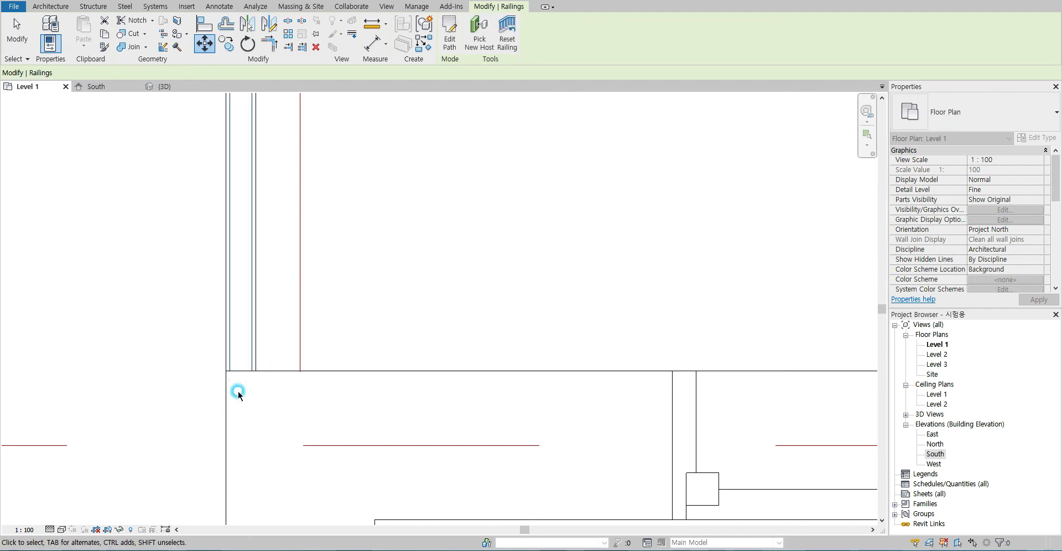
Move the railing 40 mm west so that its outer corner at the east end meets the wall's corner
{"action": "scroll", "coordinate": [261, 403], "scroll_direction": "down", "scroll_amount": 4}
{"action": "middle_click_drag", "start_coordinate": [485, 295], "coordinate": [155, 302]}
{"action": "scroll", "coordinate": [516, 364], "scroll_direction": "up", "scroll_amount": 6}
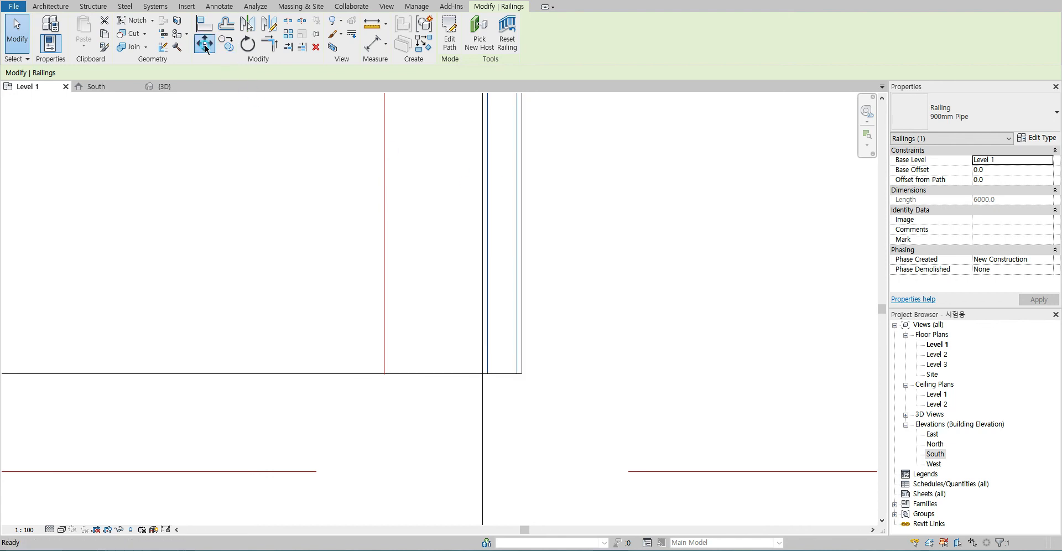
{"action": "left_click", "coordinate": [205, 44]}
{"action": "left_click", "coordinate": [522, 374]}
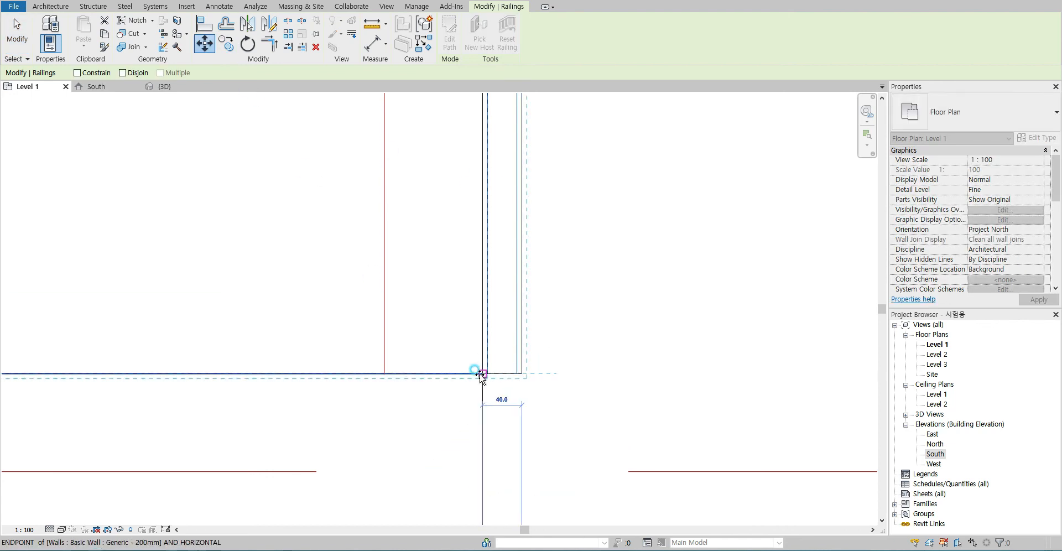
{"action": "left_click", "coordinate": [483, 374]}
Examine how the shifted railing sits against the slab edge and wall corner at the west end
{"action": "scroll", "coordinate": [146, 403], "scroll_direction": "down", "scroll_amount": 3}
{"action": "middle_click_drag", "start_coordinate": [125, 409], "coordinate": [524, 368]}
{"action": "scroll", "coordinate": [329, 361], "scroll_direction": "down", "scroll_amount": 2}
{"action": "middle_click_drag", "start_coordinate": [316, 369], "coordinate": [594, 367]}
{"action": "middle_click_drag", "start_coordinate": [99, 397], "coordinate": [435, 384]}
{"action": "middle_click_drag", "start_coordinate": [53, 336], "coordinate": [389, 320]}
{"action": "scroll", "coordinate": [268, 291], "scroll_direction": "up", "scroll_amount": 2}
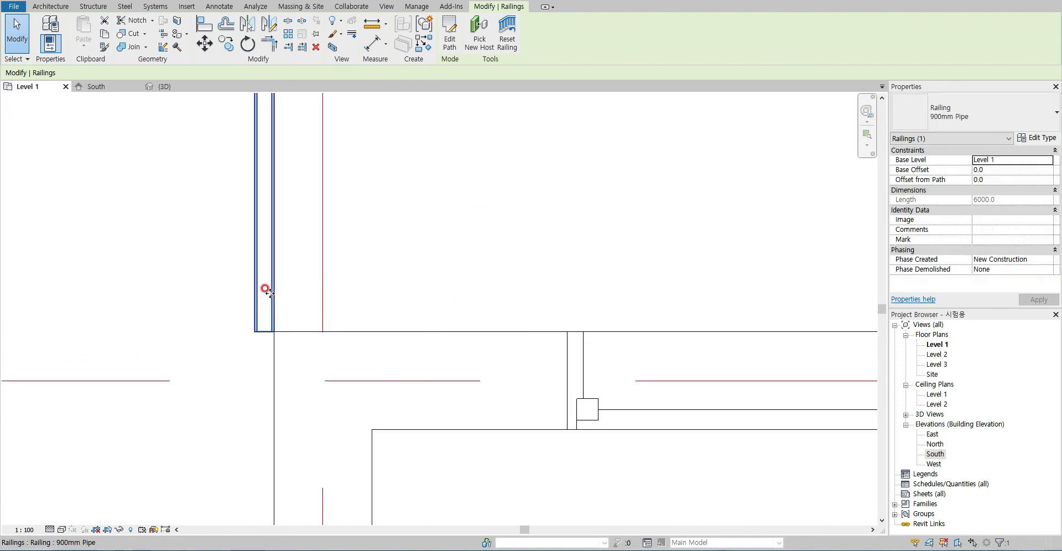
{"action": "left_click", "coordinate": [244, 324]}
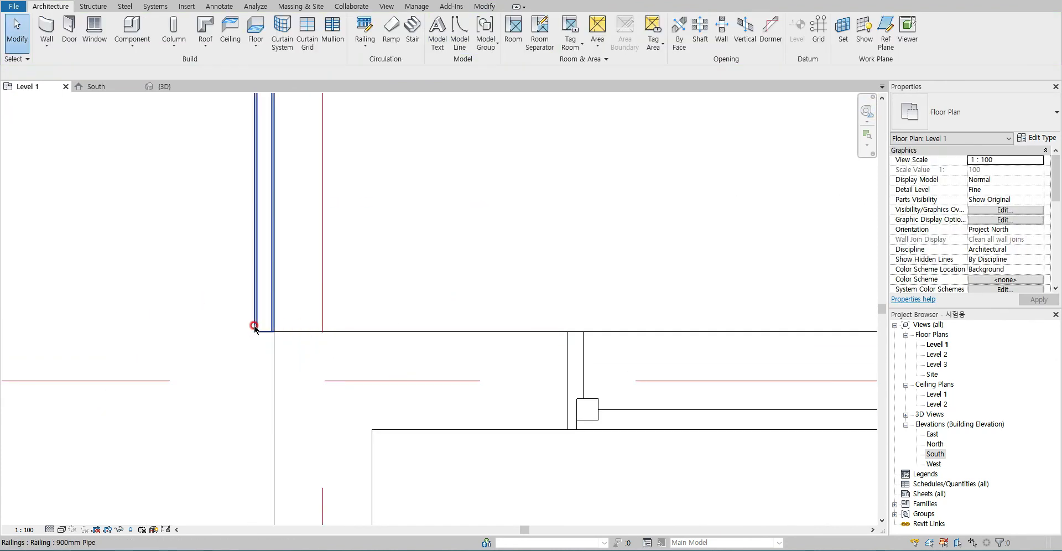
Edit the railing's path and move its west segment onto the outdoor slab's west edge
{"action": "left_click", "coordinate": [255, 254]}
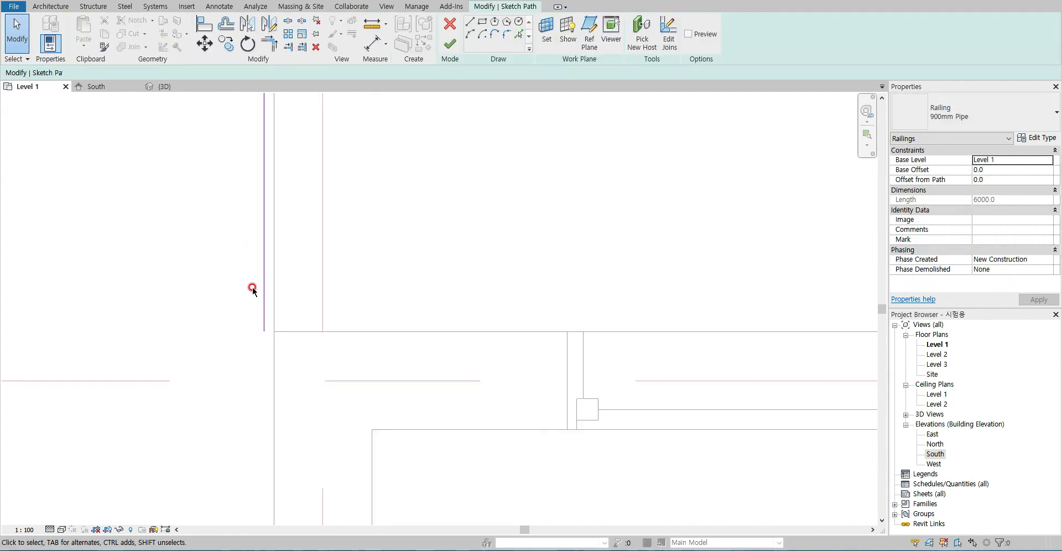
{"action": "left_click", "coordinate": [265, 284]}
{"action": "scroll", "coordinate": [263, 282], "scroll_direction": "up", "scroll_amount": 2}
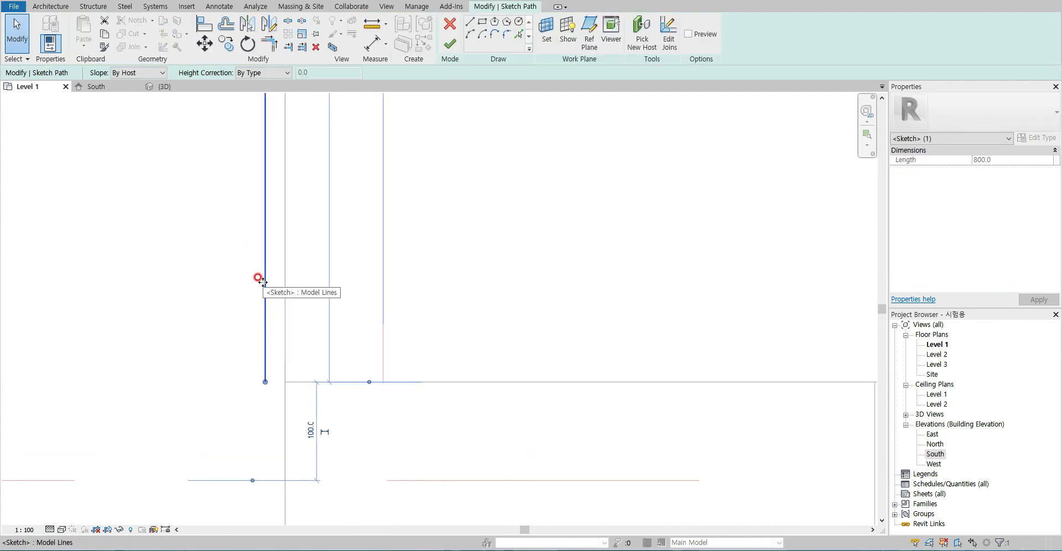
{"action": "left_click", "coordinate": [177, 255]}
{"action": "left_click", "coordinate": [264, 269]}
{"action": "left_click_drag", "start_coordinate": [261, 257], "coordinate": [280, 261]}
Move the railing path's east segment onto the outdoor slab's east edge
{"action": "scroll", "coordinate": [210, 315], "scroll_direction": "down", "scroll_amount": 4}
{"action": "middle_click_drag", "start_coordinate": [590, 338], "coordinate": [284, 372]}
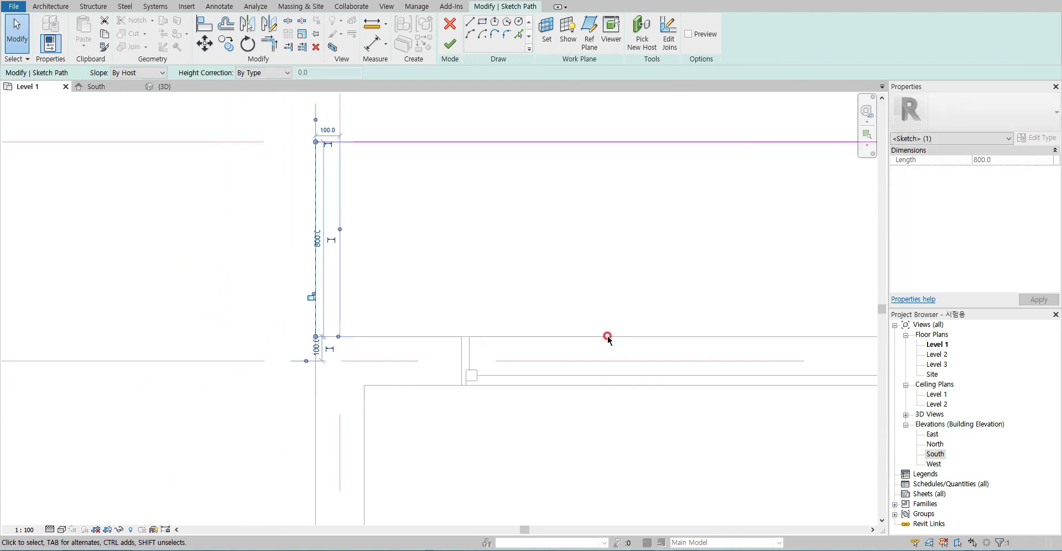
{"action": "scroll", "coordinate": [337, 382], "scroll_direction": "up", "scroll_amount": 2}
{"action": "scroll", "coordinate": [604, 292], "scroll_direction": "up", "scroll_amount": 2}
{"action": "left_click", "coordinate": [604, 290]}
{"action": "scroll", "coordinate": [600, 293], "scroll_direction": "up", "scroll_amount": 2}
{"action": "left_click_drag", "start_coordinate": [602, 294], "coordinate": [623, 298]}
{"action": "scroll", "coordinate": [434, 354], "scroll_direction": "down", "scroll_amount": 3}
{"action": "left_click", "coordinate": [596, 308]}
Offset all three railing path segments 30 mm inward from the slab edges without copying, and finish the path edit
{"action": "scroll", "coordinate": [359, 305], "scroll_direction": "down", "scroll_amount": 2}
{"action": "middle_click_drag", "start_coordinate": [358, 304], "coordinate": [497, 294]}
{"action": "scroll", "coordinate": [498, 294], "scroll_direction": "down", "scroll_amount": 1}
{"action": "middle_click_drag", "start_coordinate": [340, 322], "coordinate": [405, 313]}
{"action": "key", "text": "f"}
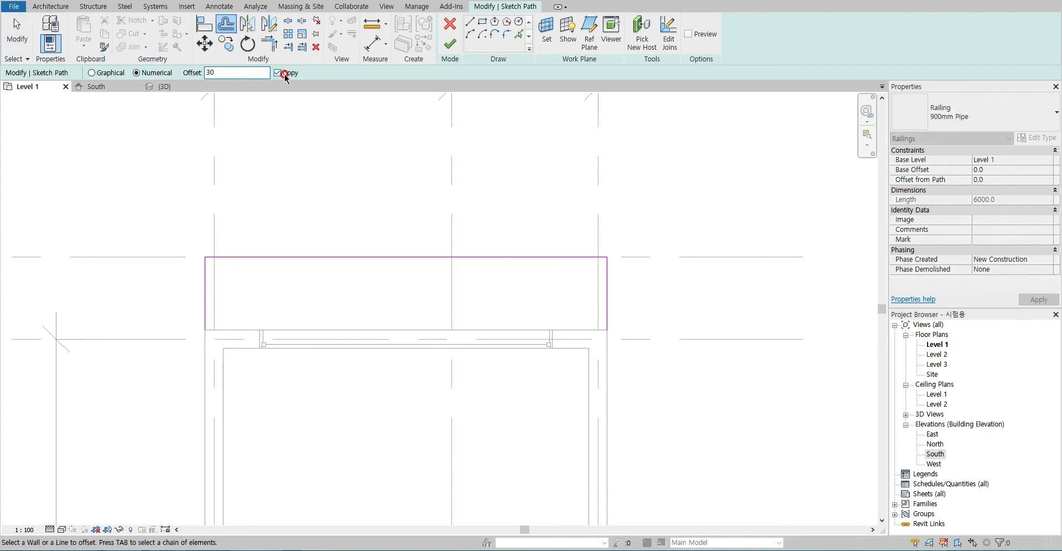
{"action": "left_click", "coordinate": [208, 294]}
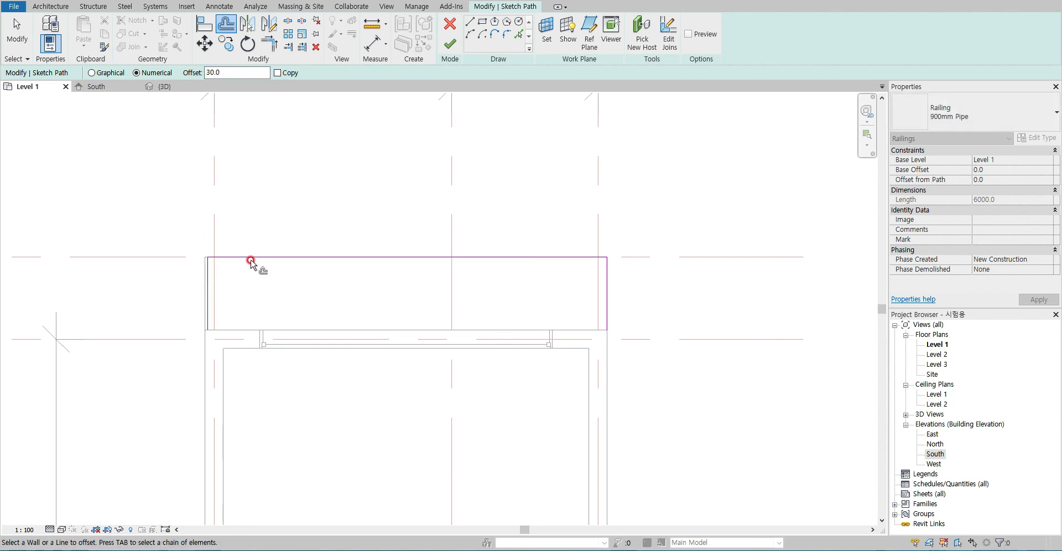
{"action": "left_click", "coordinate": [255, 264]}
{"action": "left_click", "coordinate": [605, 282]}
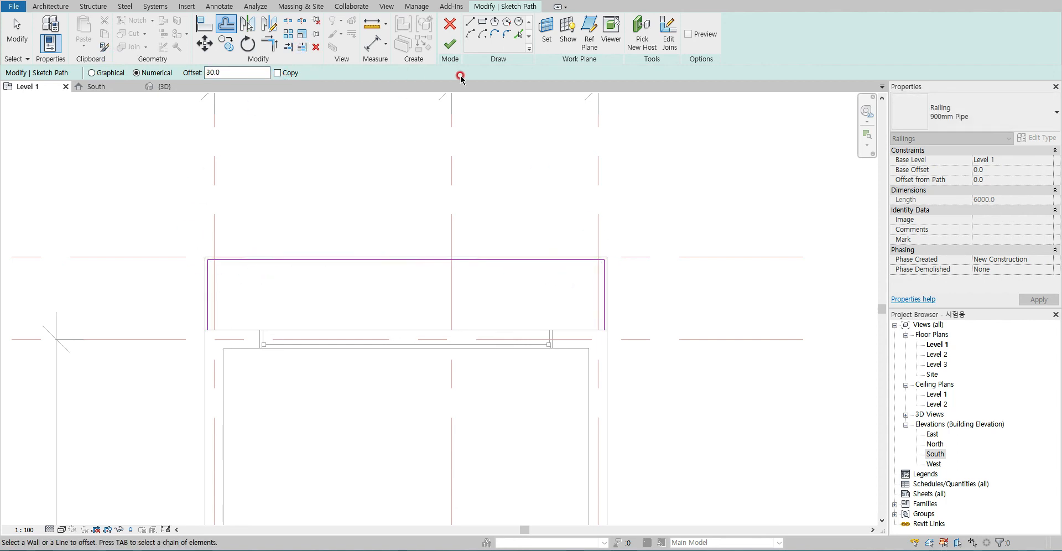
{"action": "left_click", "coordinate": [451, 43]}
{"action": "key", "text": "Escape"}
Set the base offset of the outdoor slab's railing to -100 in the 3D view
{"action": "scroll", "coordinate": [206, 287], "scroll_direction": "up", "scroll_amount": 4}
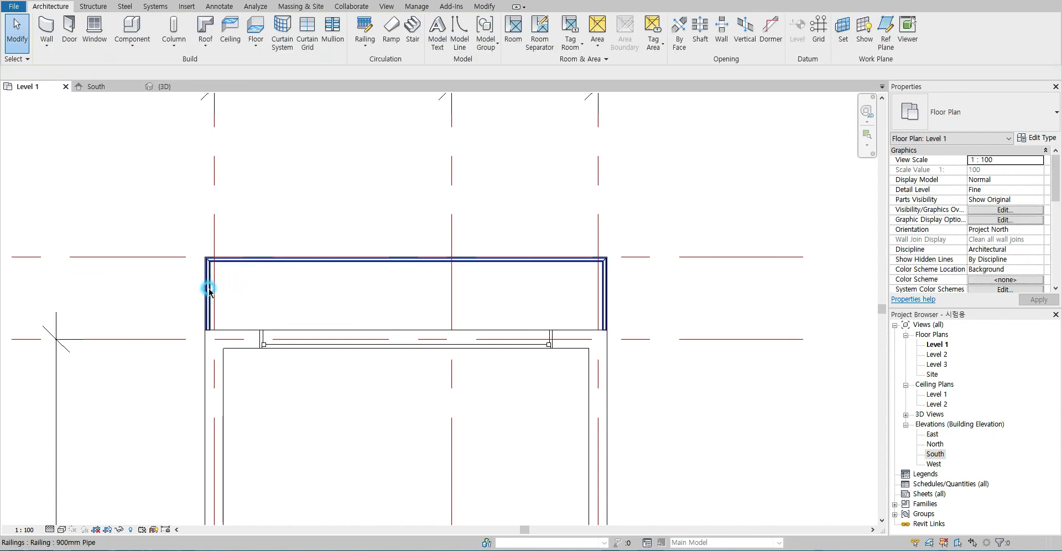
{"action": "left_click", "coordinate": [163, 87]}
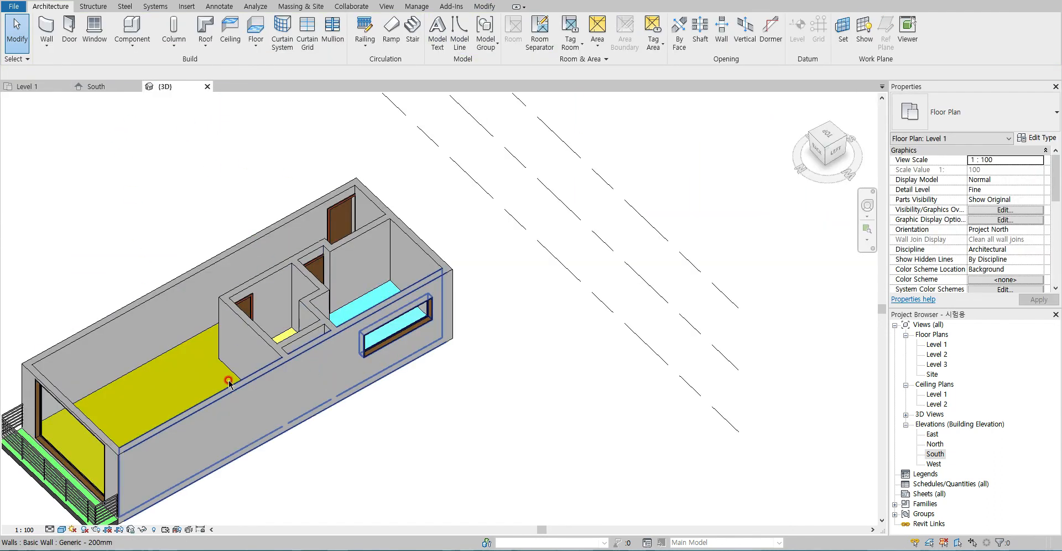
{"action": "scroll", "coordinate": [152, 393], "scroll_direction": "down", "scroll_amount": 1}
{"action": "scroll", "coordinate": [166, 381], "scroll_direction": "up", "scroll_amount": 6}
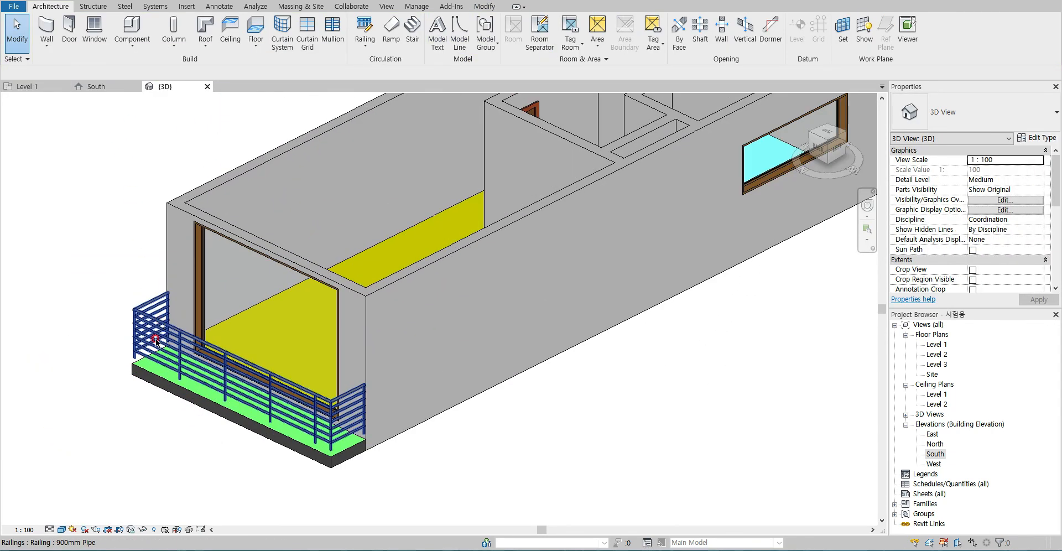
{"action": "scroll", "coordinate": [162, 366], "scroll_direction": "up", "scroll_amount": 3}
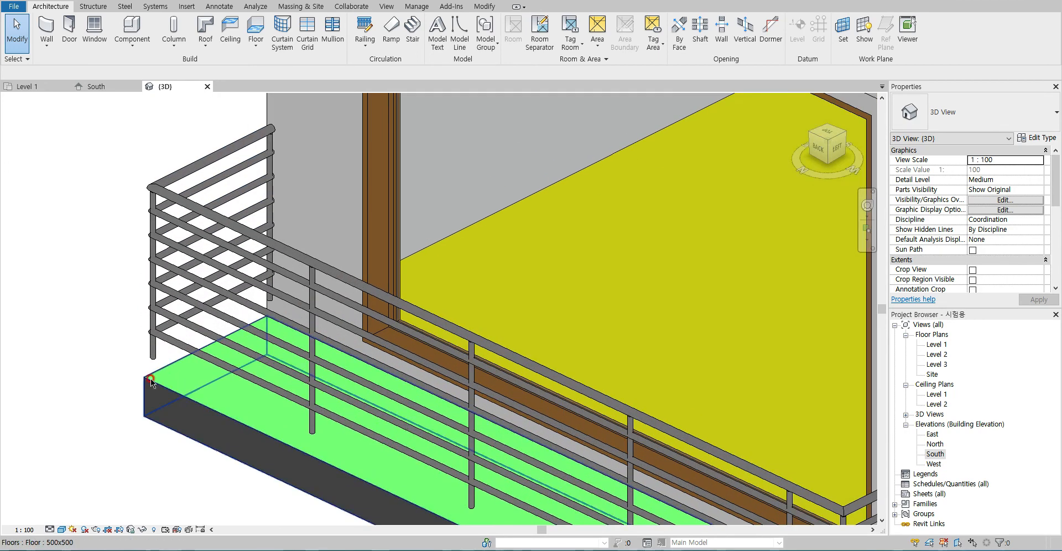
{"action": "key", "text": "Tab"}
{"action": "left_click", "coordinate": [161, 393]}
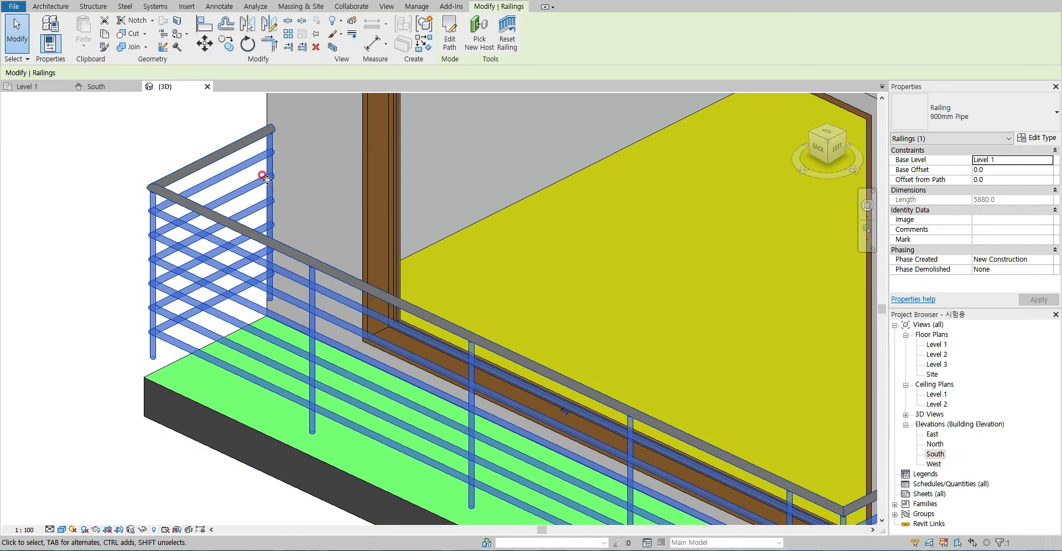
{"action": "left_click", "coordinate": [996, 170]}
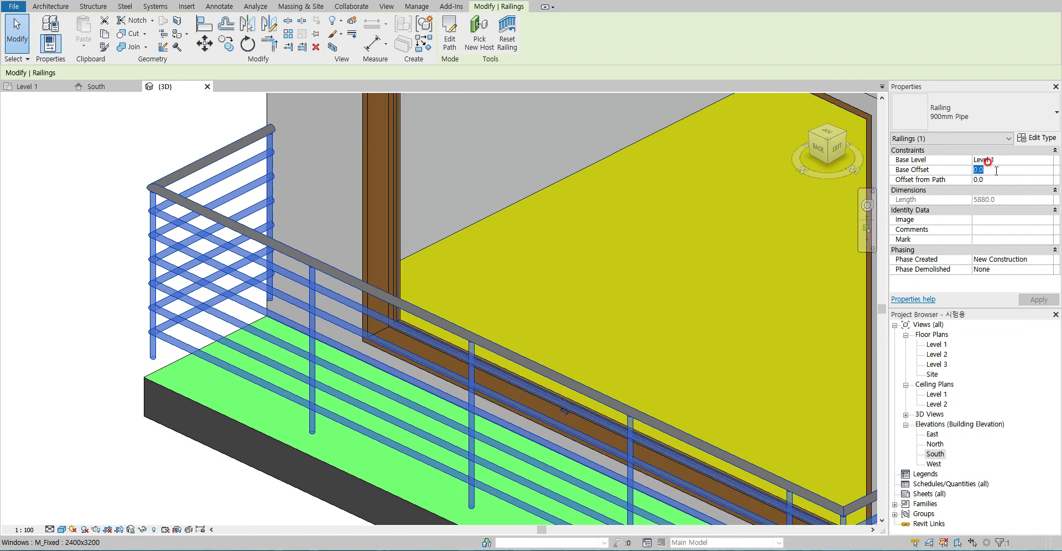
{"action": "left_click", "coordinate": [1022, 300]}
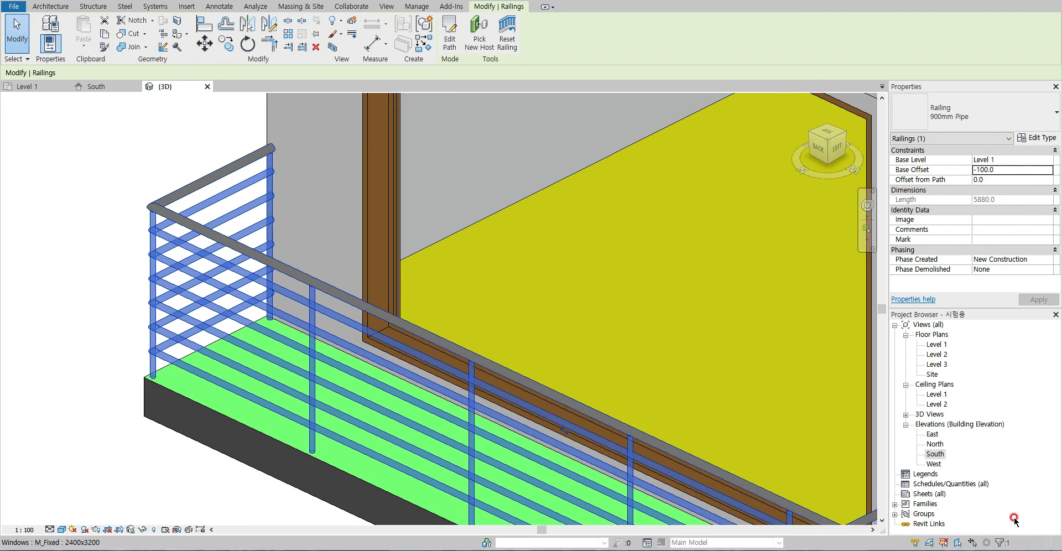
Inspect the lowered railing on the green slab and the building as a whole in 3D from both sides
{"action": "left_click", "coordinate": [99, 330]}
{"action": "scroll", "coordinate": [100, 329], "scroll_direction": "down", "scroll_amount": 4}
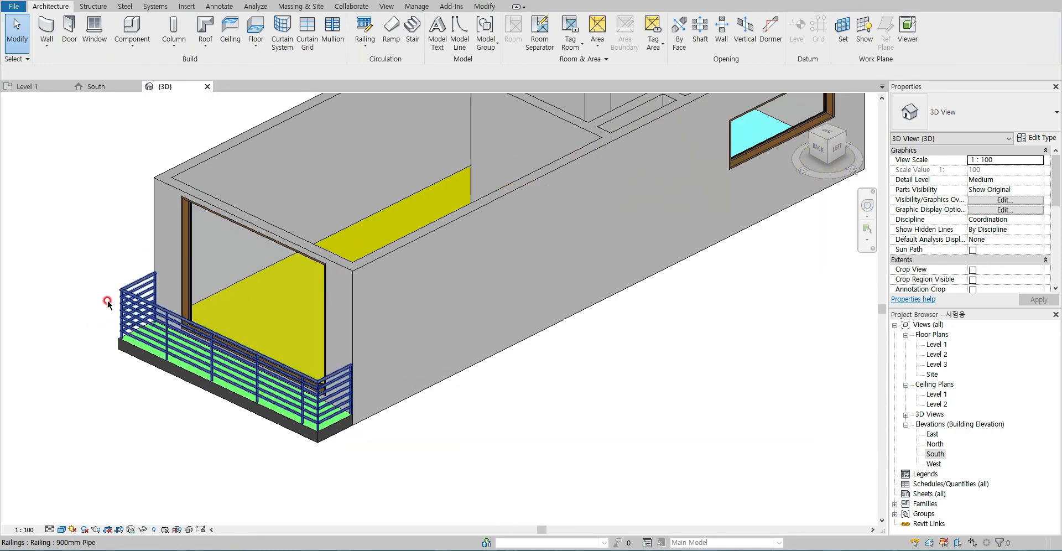
{"action": "middle_click_drag", "start_coordinate": [249, 360], "coordinate": [246, 403], "text": "shift"}
{"action": "scroll", "coordinate": [300, 386], "scroll_direction": "down", "scroll_amount": 3}
{"action": "middle_click_drag", "start_coordinate": [300, 376], "coordinate": [436, 397], "text": "shift"}
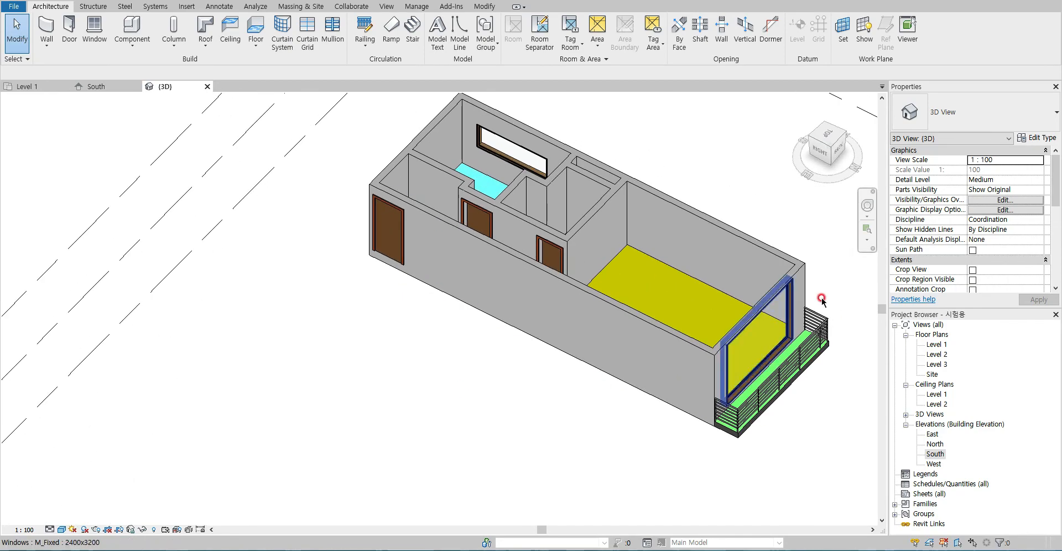